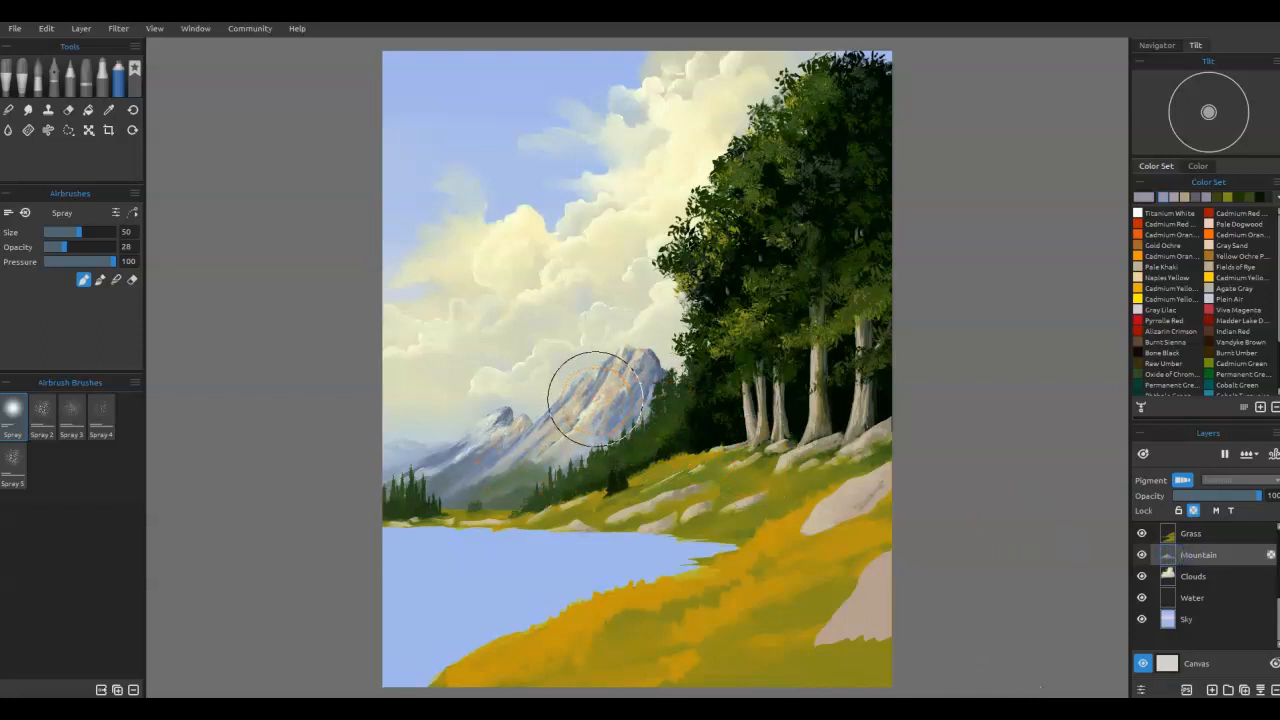
Step: Add a new layer above the Mountain layer and load the Mountain layer's painted area as a selection
mouse_move(595, 397)
mouse_down()
mouse_move(646, 409)
mouse_move(629, 395)
mouse_up()
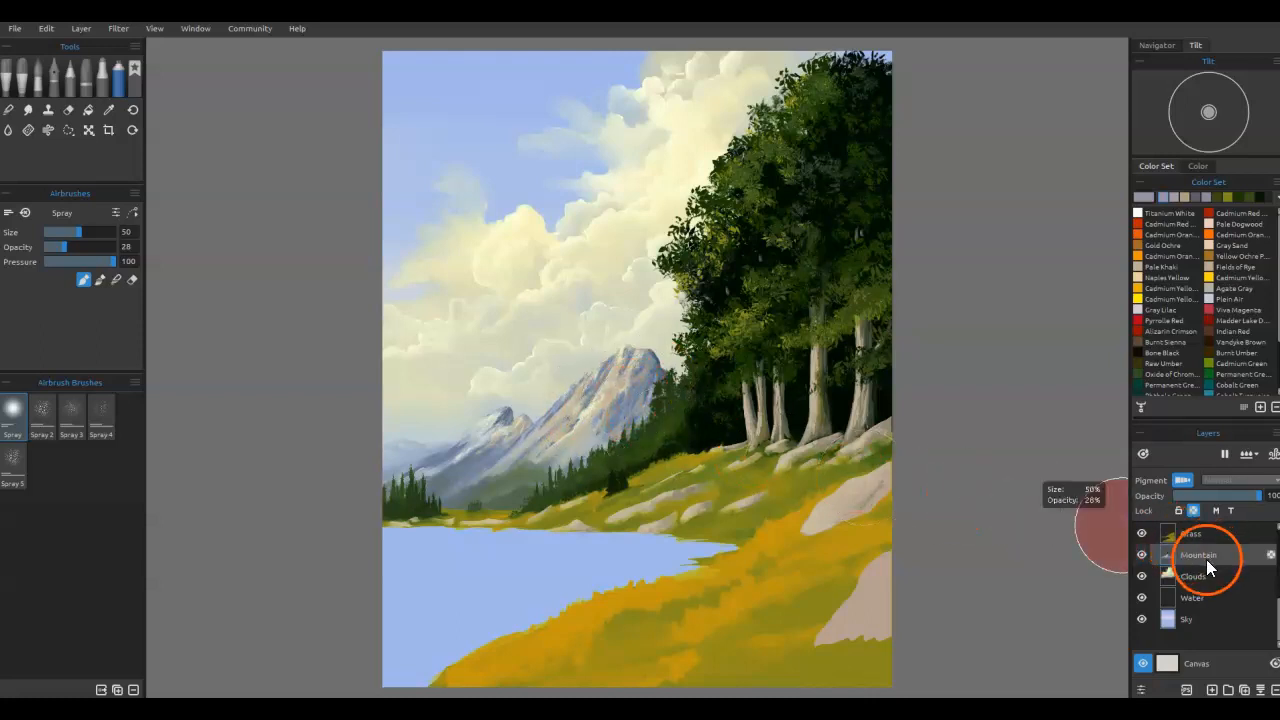
click(1212, 690)
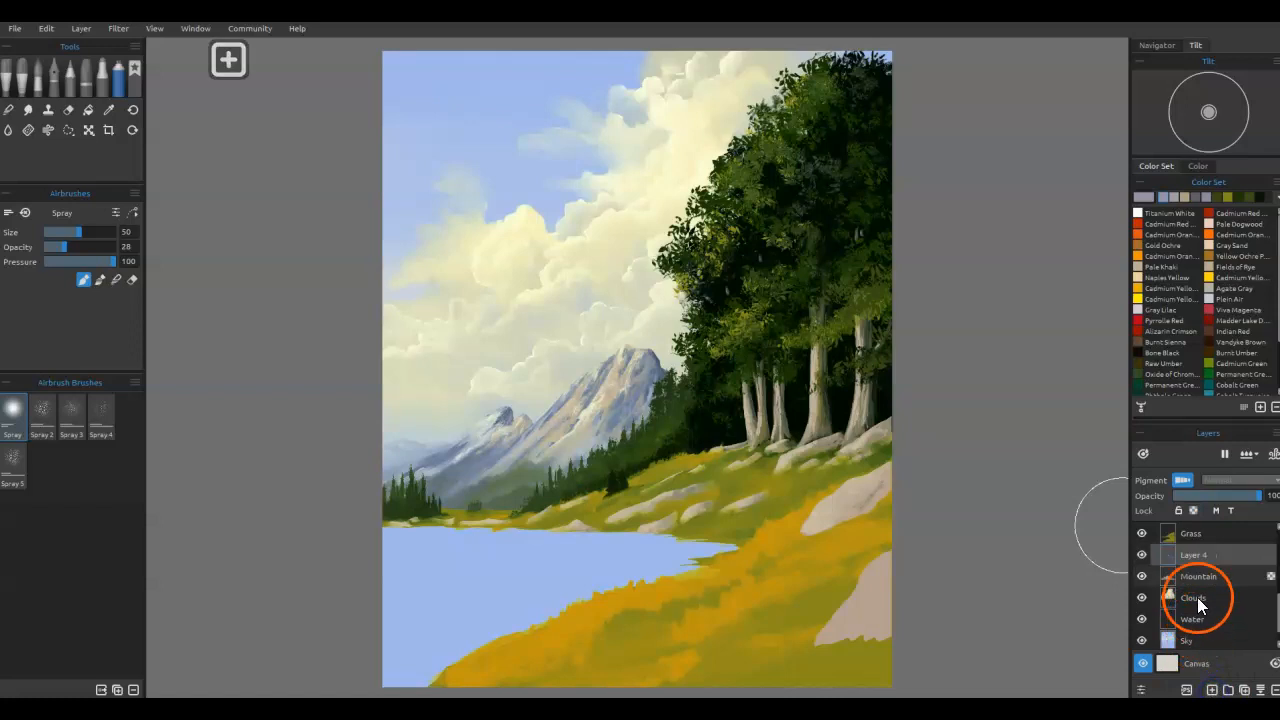
ctrl+click(1168, 578)
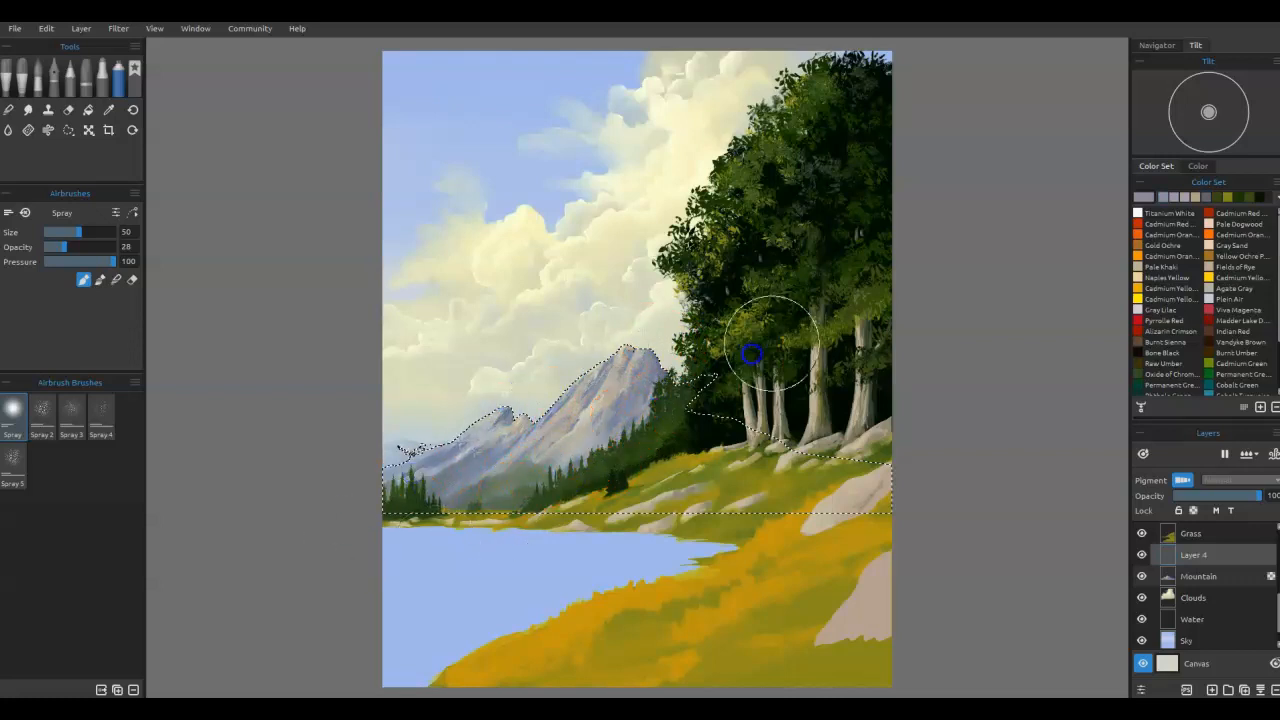
Step: Glaze the selected mountains with soft gray-purple using the Spray airbrush at size 50 and opacity 28
mouse_move(642, 420)
mouse_down()
mouse_move(663, 349)
mouse_move(484, 468)
mouse_up()
mouse_move(460, 394)
mouse_down()
mouse_move(537, 386)
mouse_move(497, 502)
mouse_up()
mouse_move(606, 397)
mouse_down()
mouse_move(495, 506)
mouse_move(613, 388)
mouse_move(661, 406)
mouse_move(762, 512)
mouse_up()
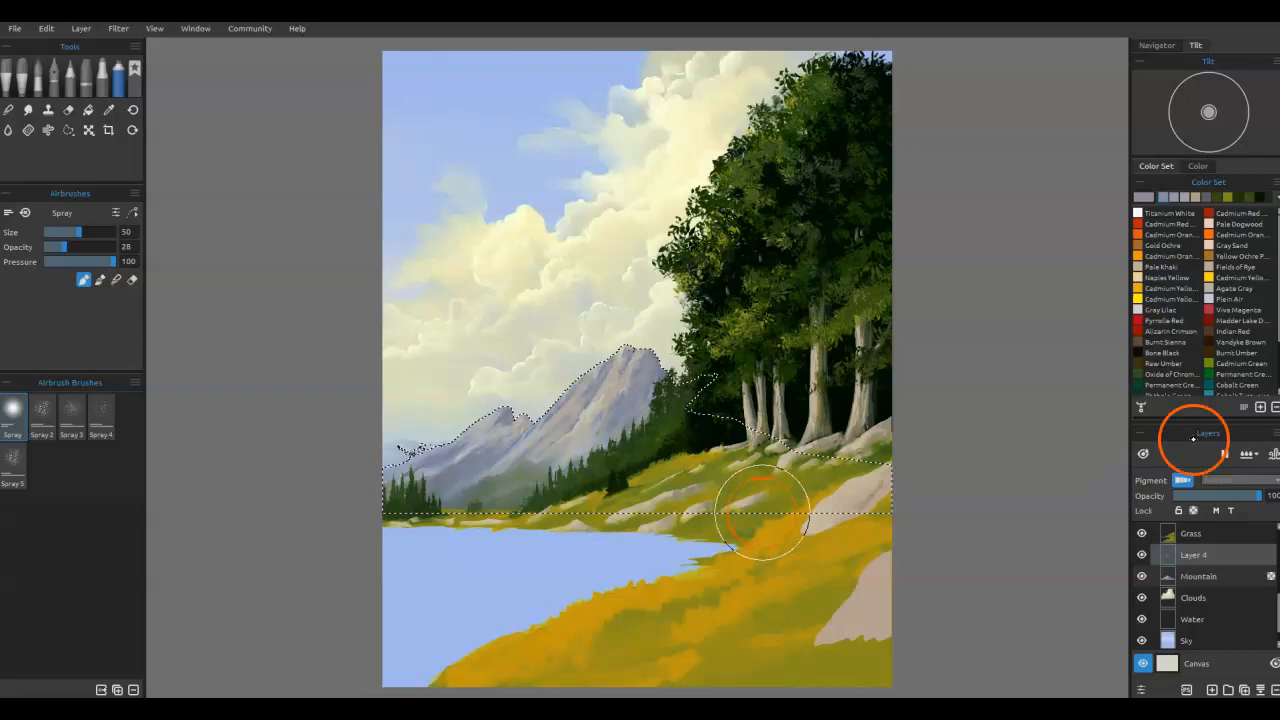
Step: Pick a darker gray from the recent colors and spray shadow over the right side of the main peak
click(1207, 197)
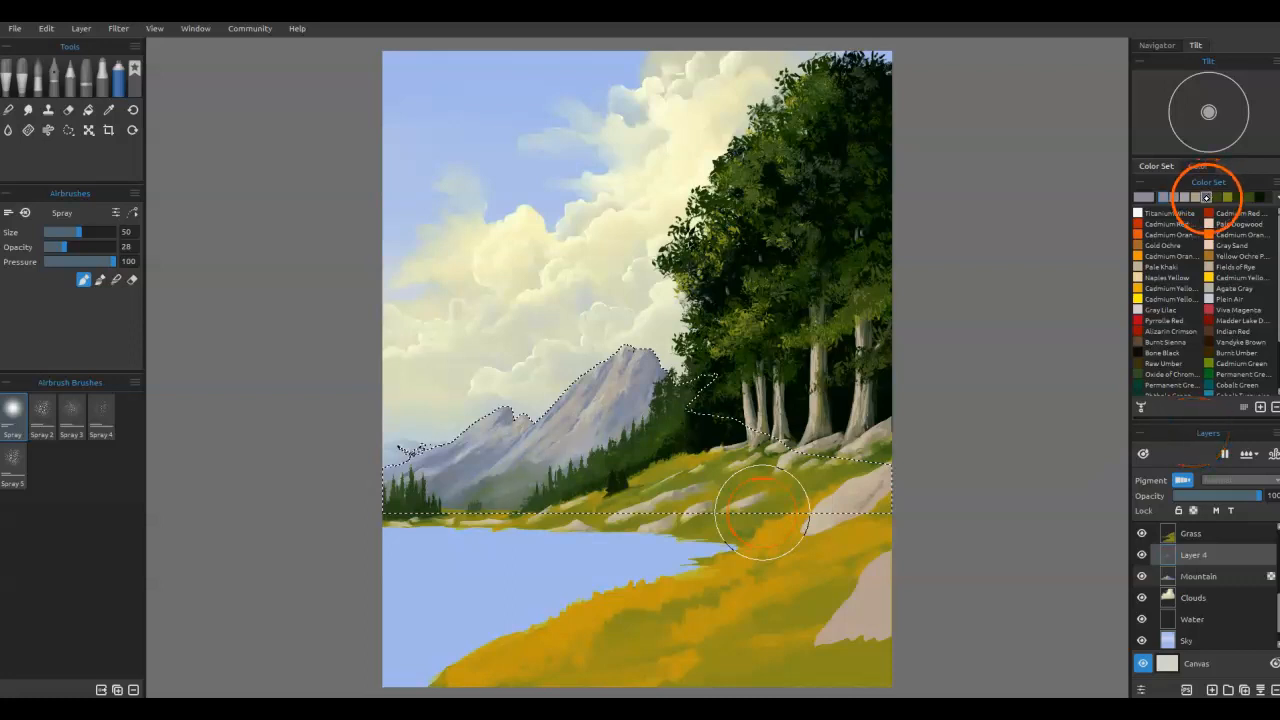
mouse_move(680, 460)
mouse_down()
mouse_move(719, 443)
mouse_move(700, 476)
mouse_up()
key(ctrl+z)
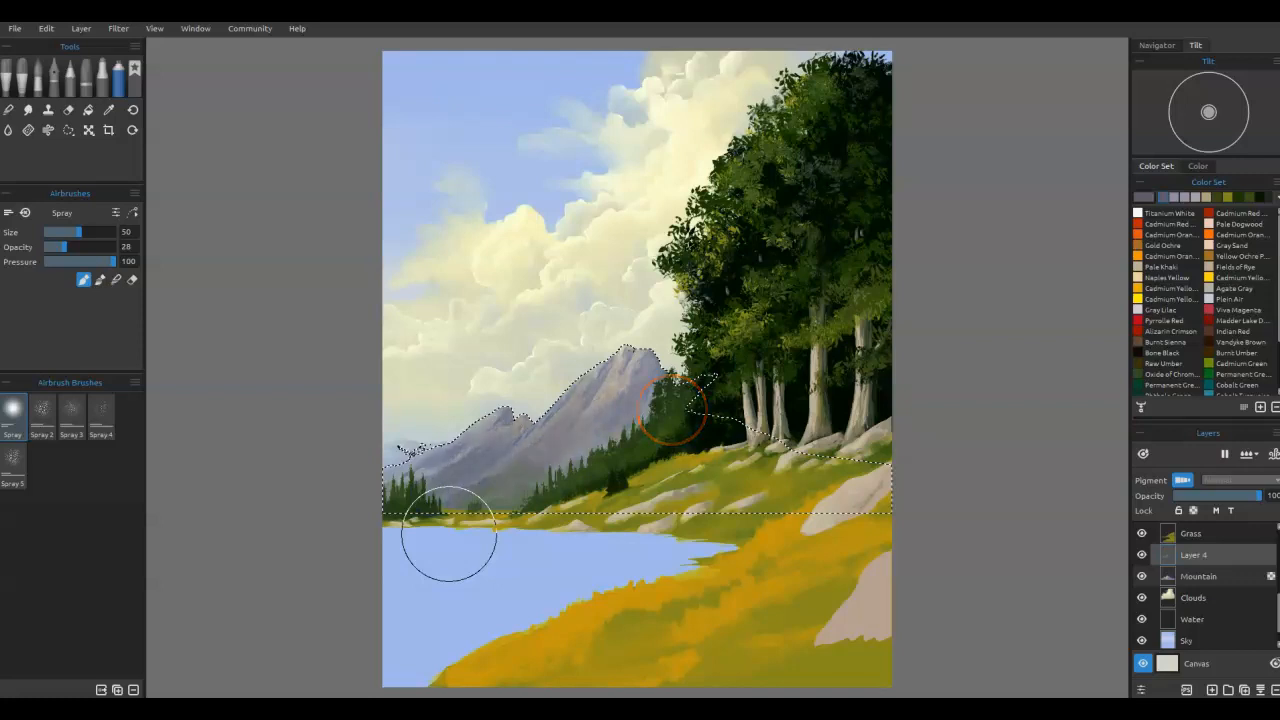
drag(674, 383, 674, 417)
drag(678, 363, 671, 441)
drag(667, 358, 665, 471)
Step: Choose a lighter gray and spray soft haze across the lower slopes and base of the mountains
click(1195, 198)
click(695, 422)
mouse_move(454, 500)
mouse_down()
mouse_move(436, 491)
mouse_move(498, 497)
mouse_up()
drag(588, 489, 597, 493)
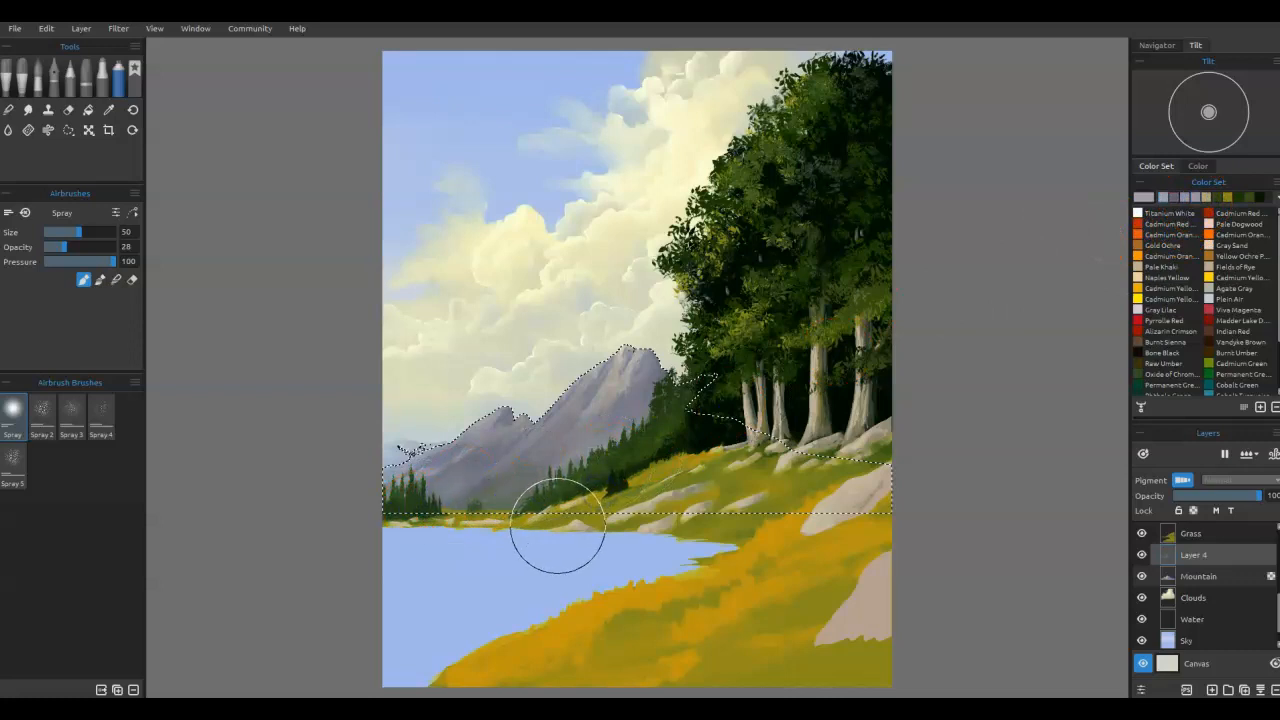
drag(546, 533, 510, 543)
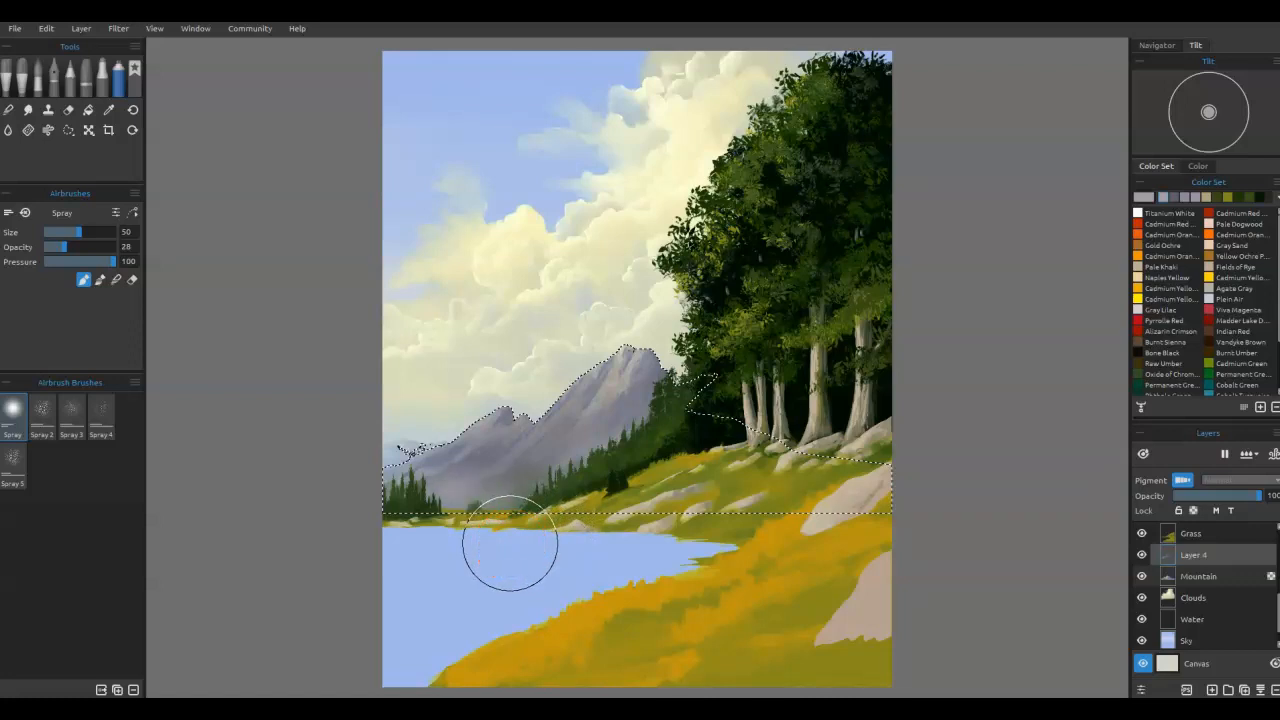
drag(390, 500, 387, 501)
click(778, 585)
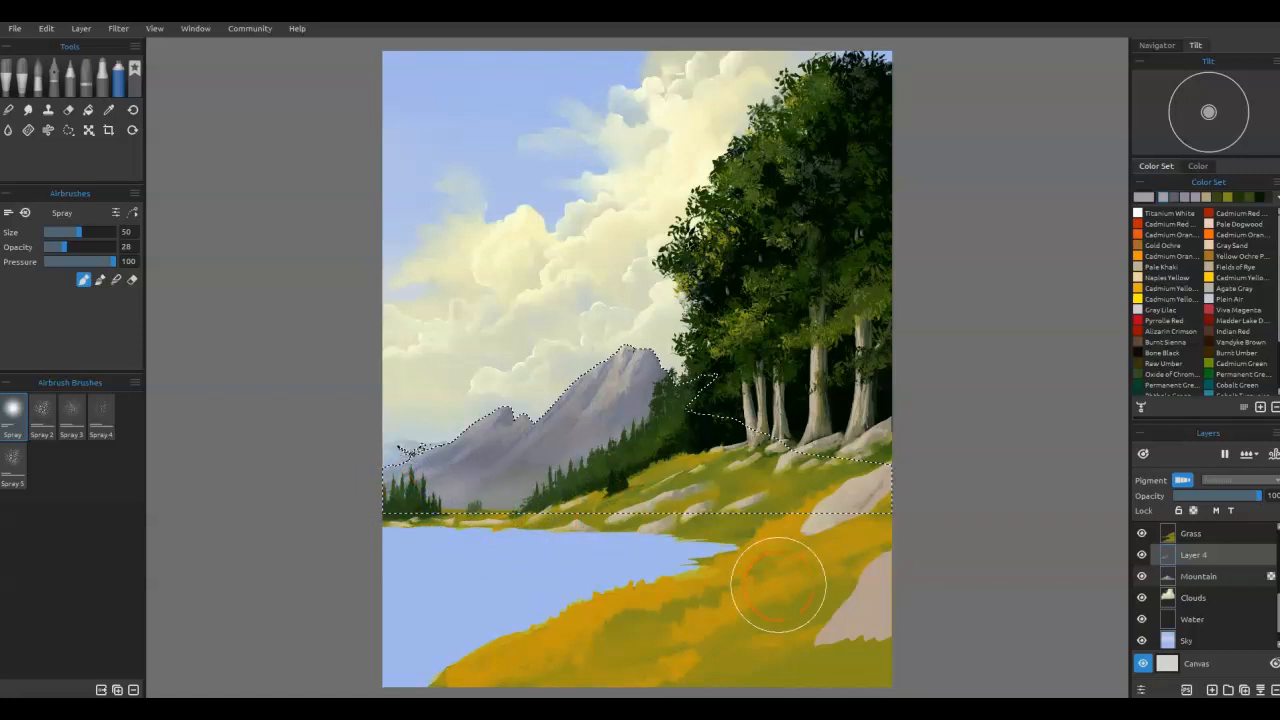
Step: Lower the opacity of the glaze layer above Mountain to 77
click(1238, 496)
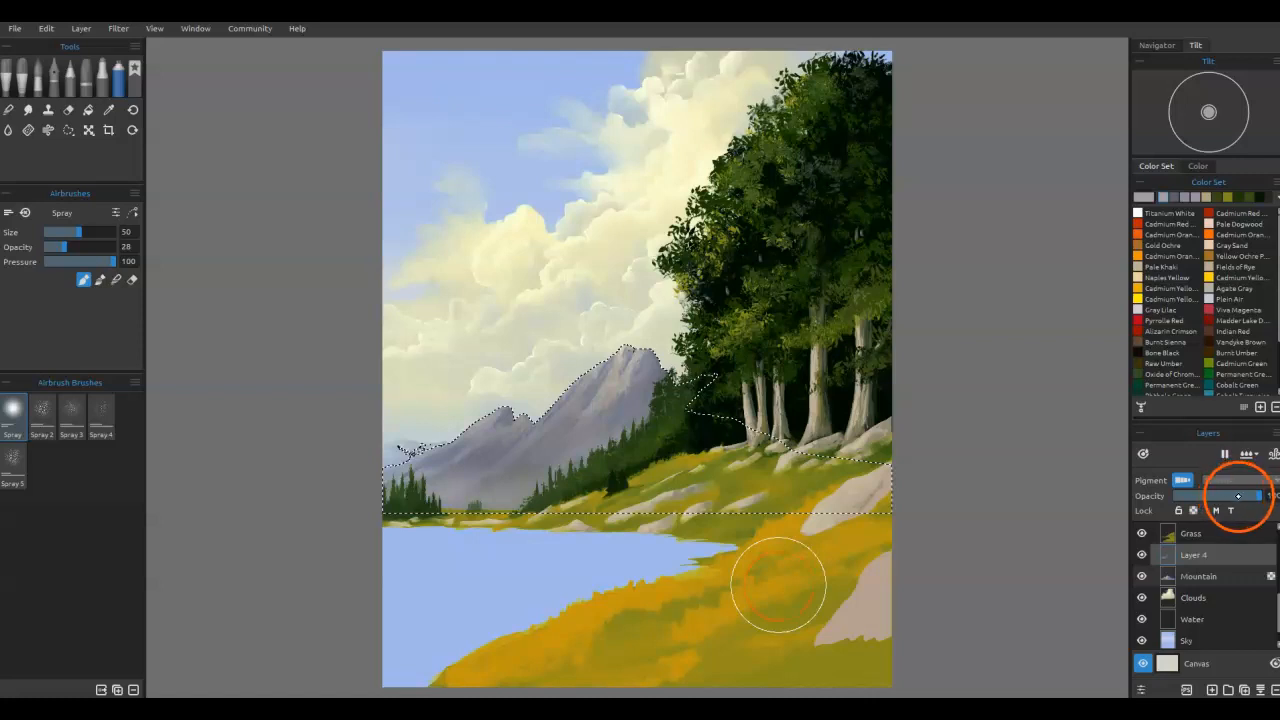
click(1247, 495)
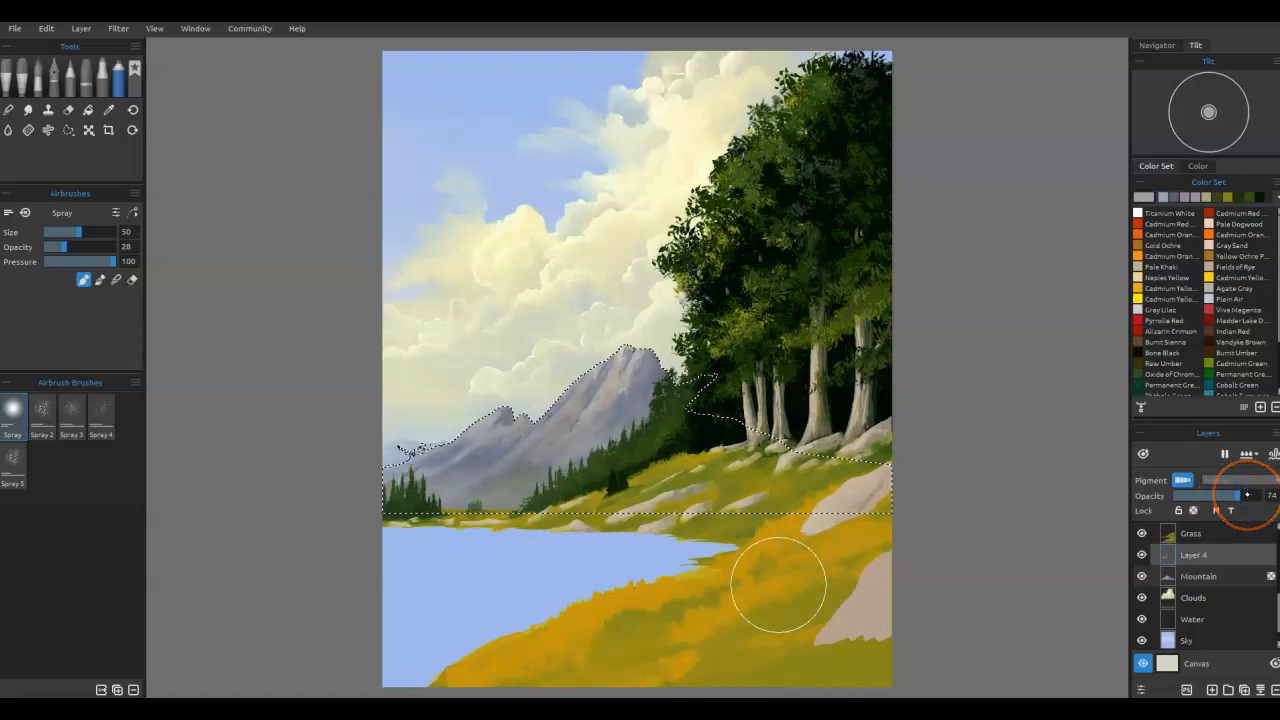
drag(1247, 495, 1224, 494)
drag(1240, 495, 1237, 493)
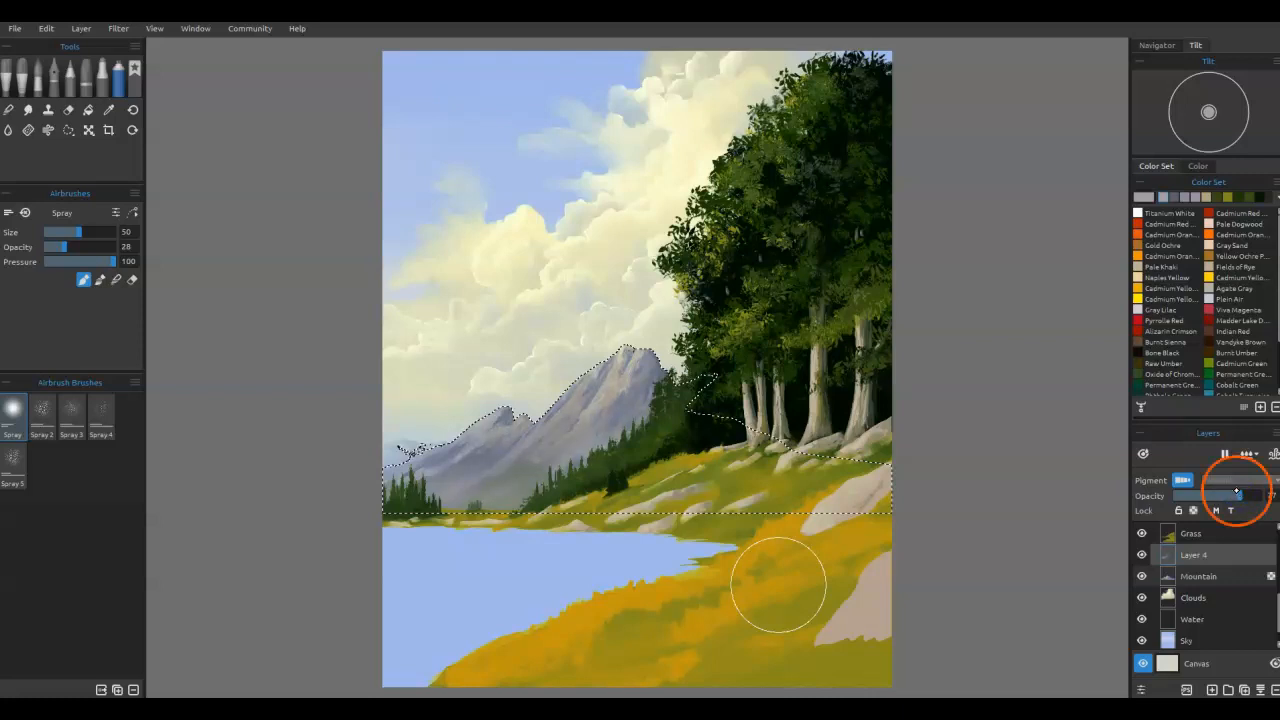
Step: Choose a warm tan and spray it lightly over the mountain base and the main peak's slope
click(1194, 196)
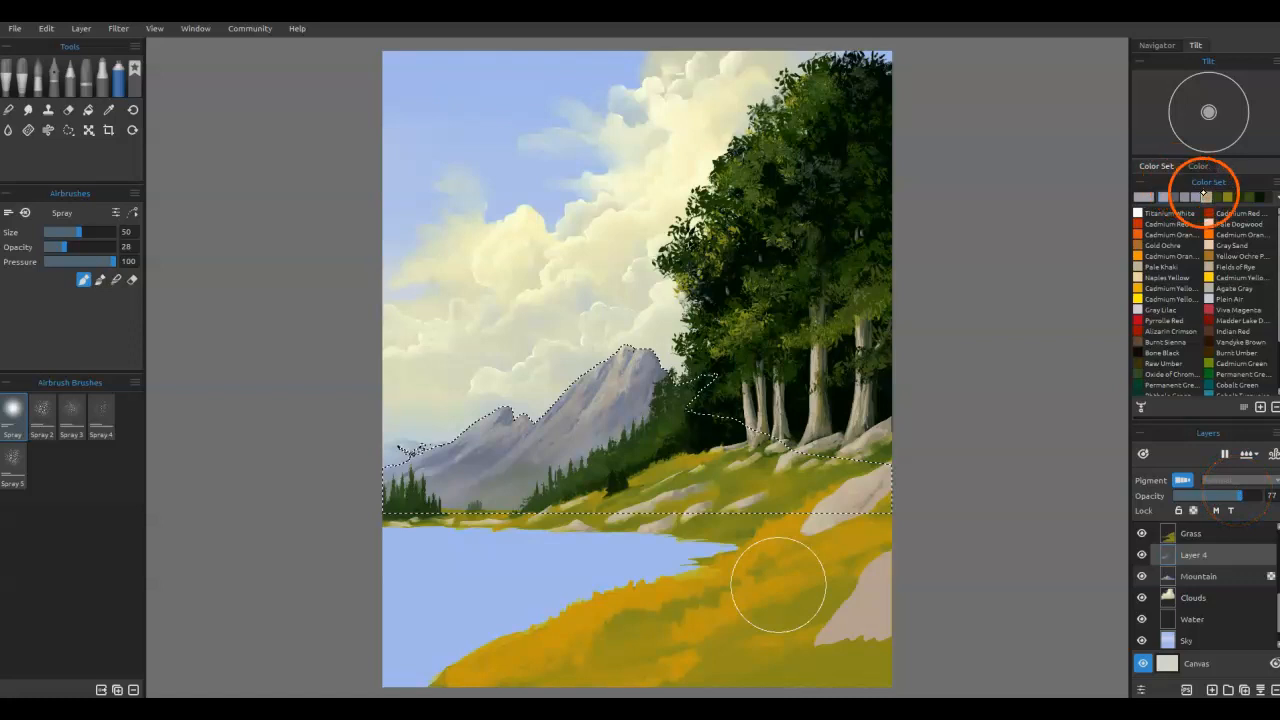
click(459, 522)
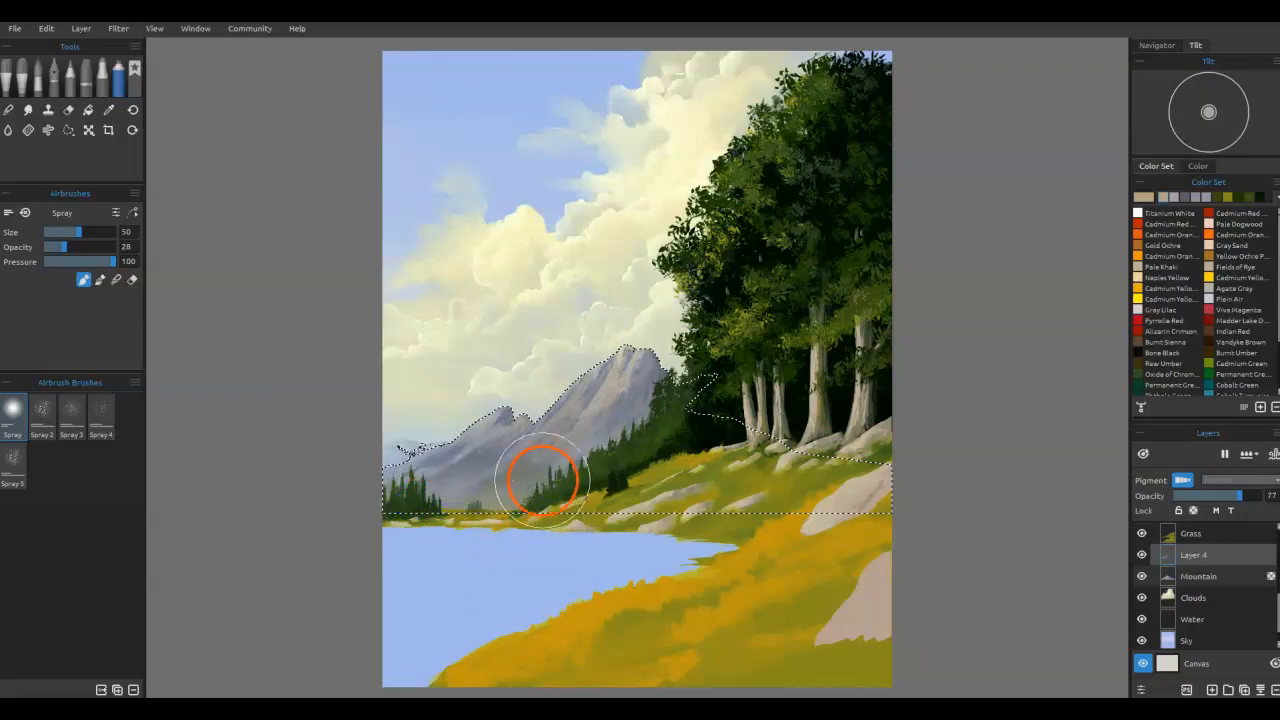
drag(542, 481, 606, 414)
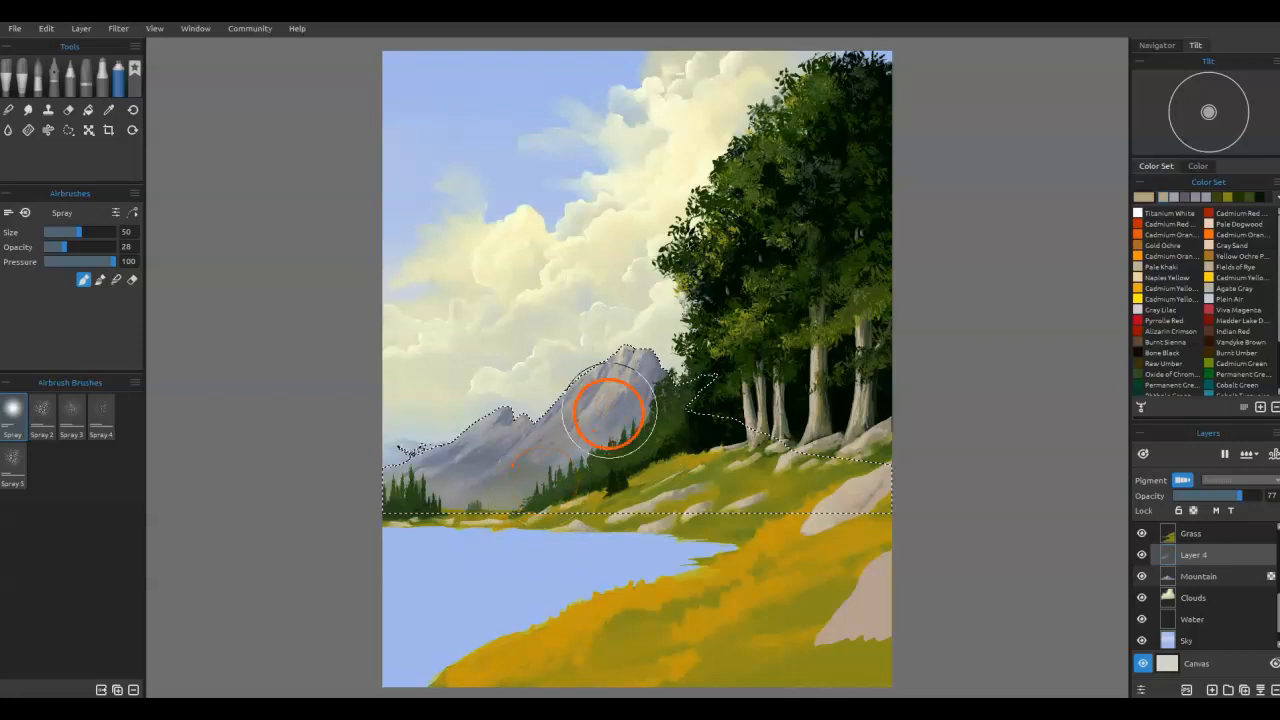
drag(643, 474, 674, 470)
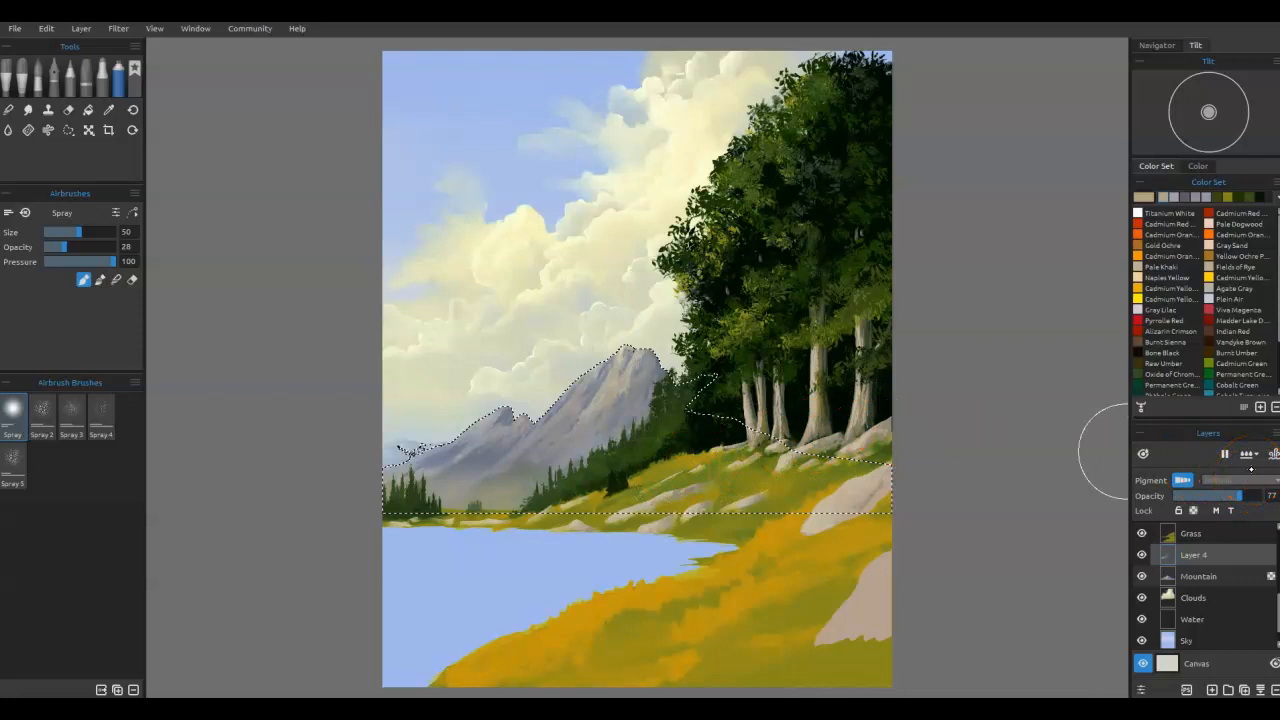
Step: Switch to a light gray and spray it over the main mountain's lower slope and right side
click(1204, 219)
mouse_move(563, 461)
mouse_down()
mouse_move(634, 429)
mouse_move(669, 431)
mouse_move(586, 480)
mouse_move(617, 451)
mouse_move(633, 460)
mouse_up()
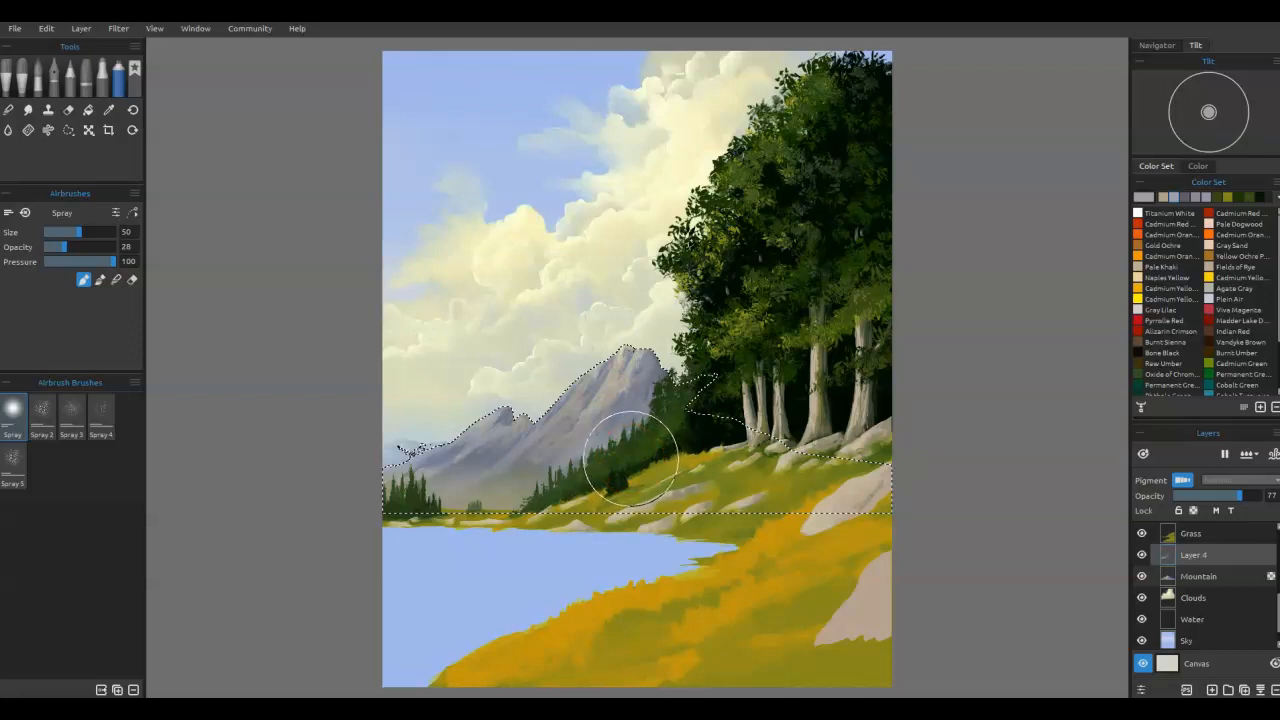
mouse_move(630, 458)
mouse_down()
mouse_move(543, 463)
mouse_move(555, 455)
mouse_up()
mouse_move(630, 410)
mouse_down()
mouse_move(611, 438)
mouse_move(511, 426)
mouse_move(388, 491)
mouse_move(491, 493)
mouse_move(575, 467)
mouse_move(486, 512)
mouse_move(692, 395)
mouse_up()
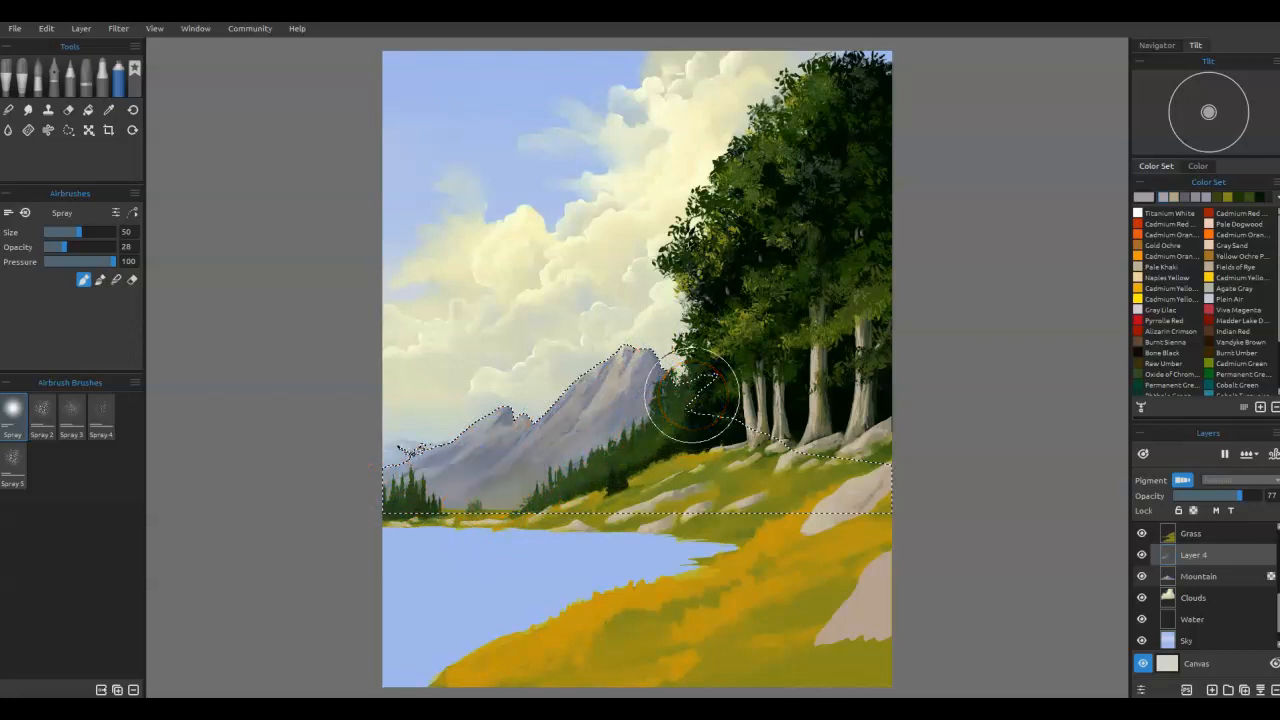
Step: Choose a purplish gray from the recent colors and spray it over the top of the main peak
click(1190, 195)
click(1188, 198)
mouse_move(620, 368)
mouse_down()
mouse_move(584, 457)
mouse_move(666, 310)
mouse_move(586, 380)
mouse_move(586, 420)
mouse_move(675, 375)
mouse_up()
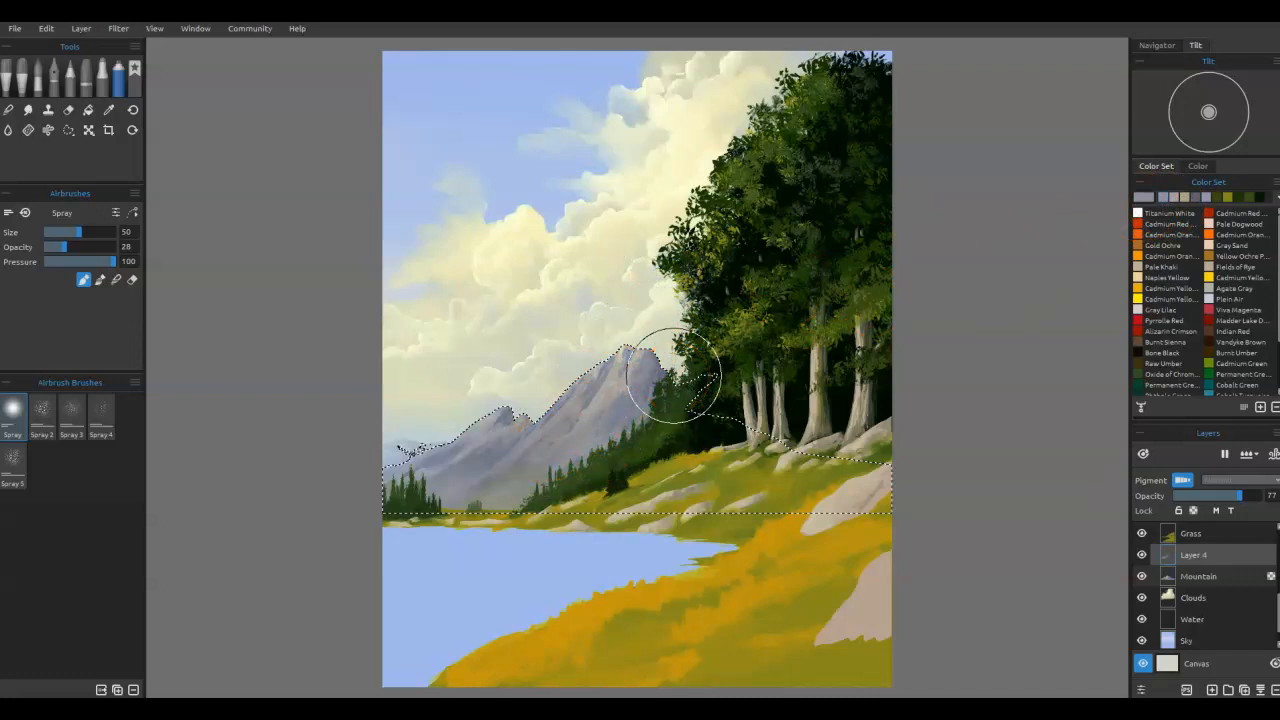
Step: Mix a custom muted blue-gray as the brush color
double_click(1143, 197)
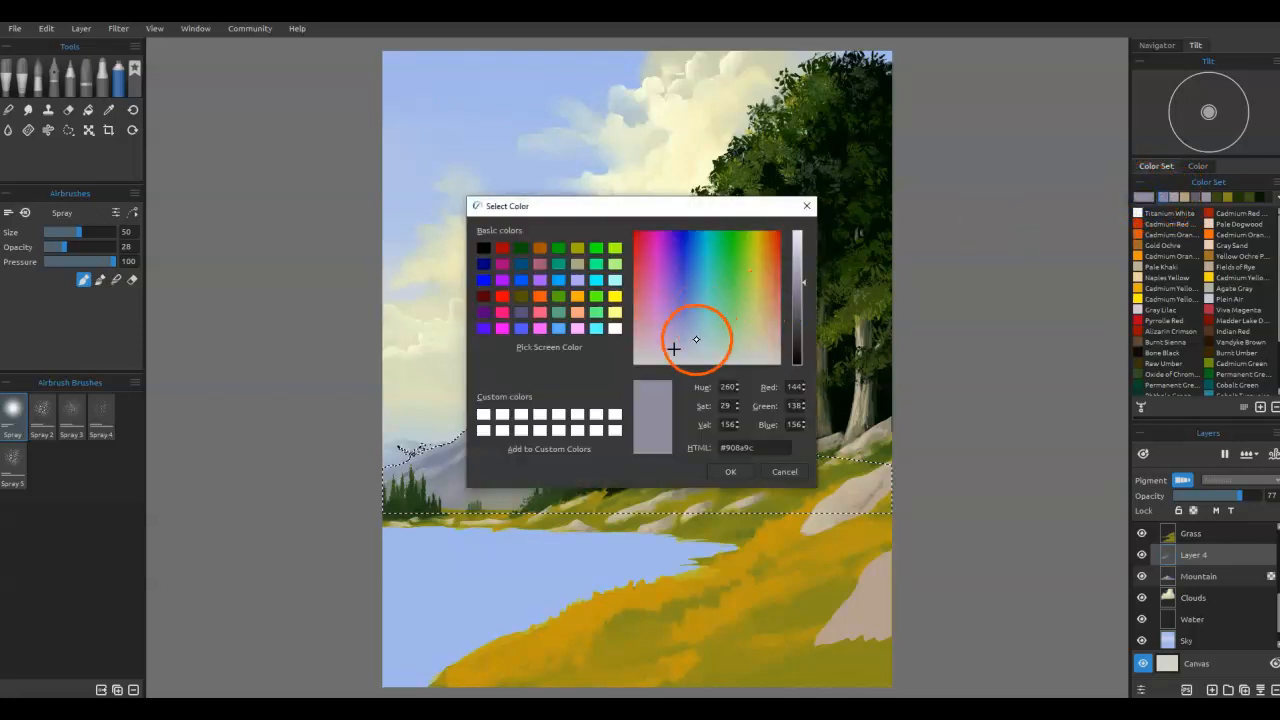
drag(697, 350, 702, 342)
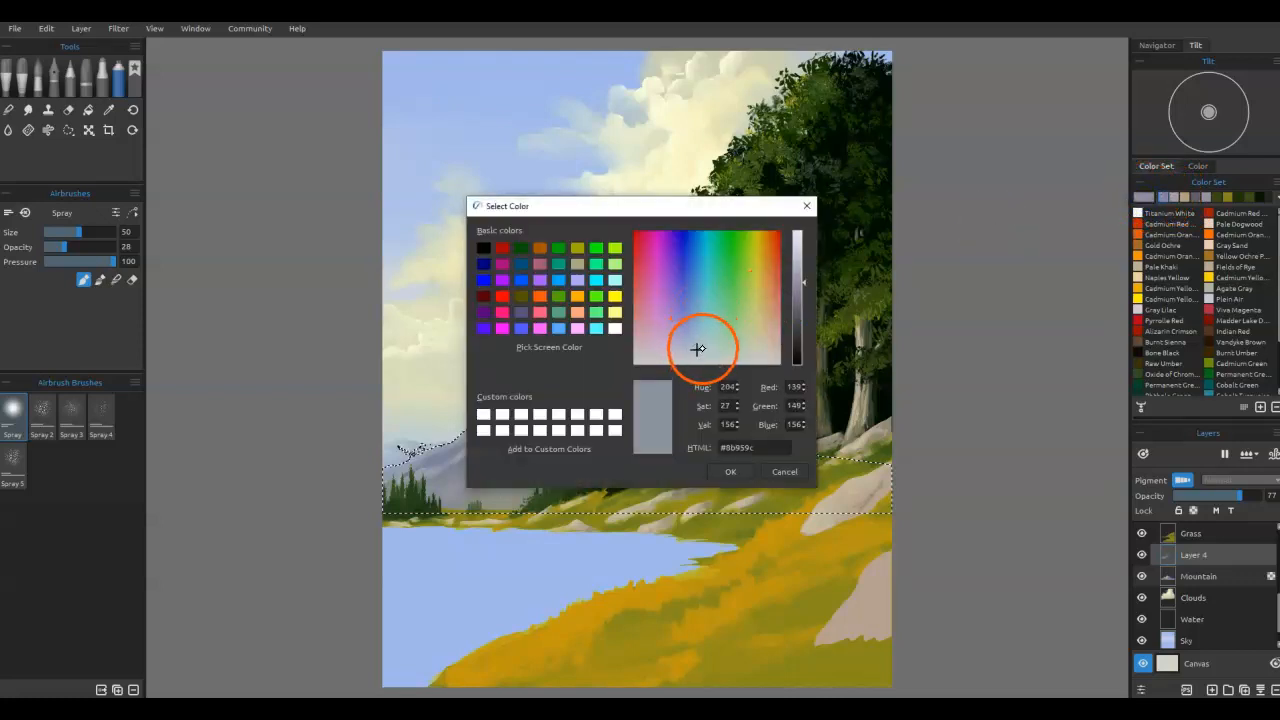
click(725, 475)
Step: Spray the blue-gray over the slopes of both mountains and clear the selection
mouse_move(591, 457)
mouse_down()
mouse_move(428, 520)
mouse_move(562, 450)
mouse_up()
drag(506, 503, 637, 415)
mouse_move(458, 490)
mouse_down()
mouse_move(563, 406)
mouse_move(554, 414)
mouse_up()
mouse_move(383, 498)
mouse_down()
mouse_move(473, 427)
mouse_move(488, 440)
mouse_up()
mouse_move(490, 502)
mouse_down()
mouse_move(565, 450)
mouse_move(619, 455)
mouse_move(584, 471)
mouse_up()
mouse_move(570, 468)
mouse_down()
mouse_move(541, 454)
mouse_move(643, 329)
mouse_up()
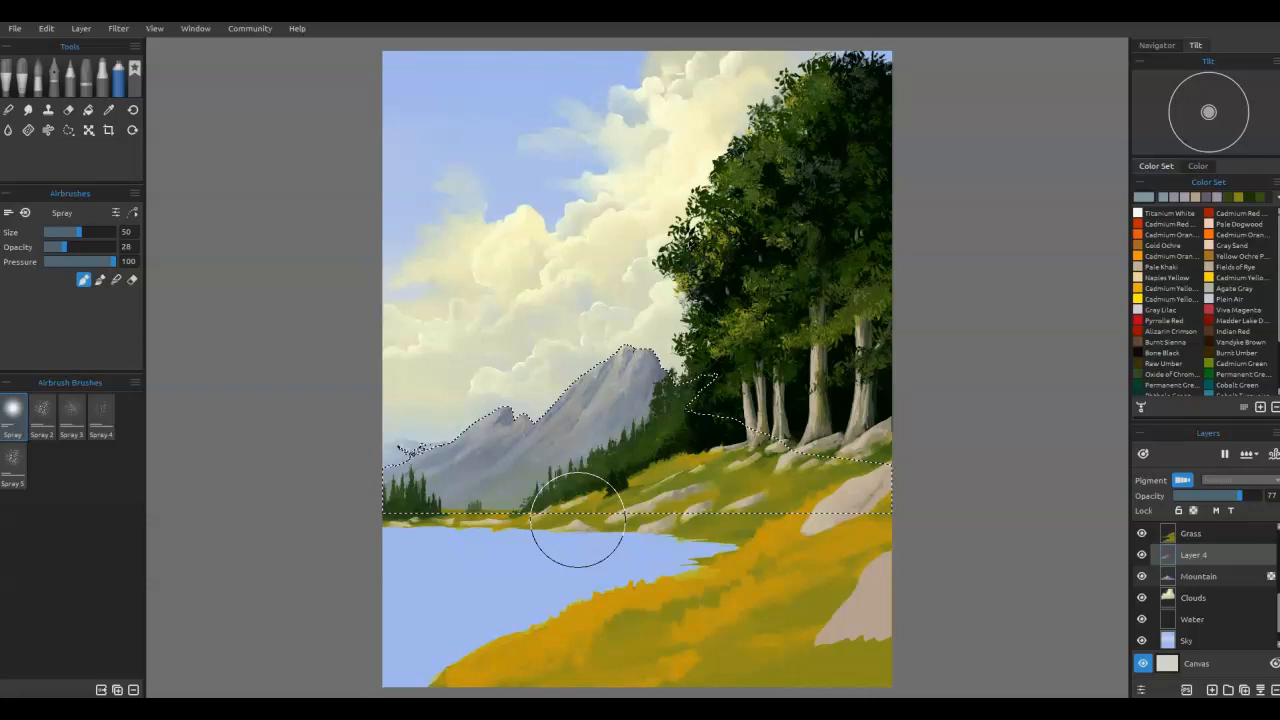
key(ctrl+d)
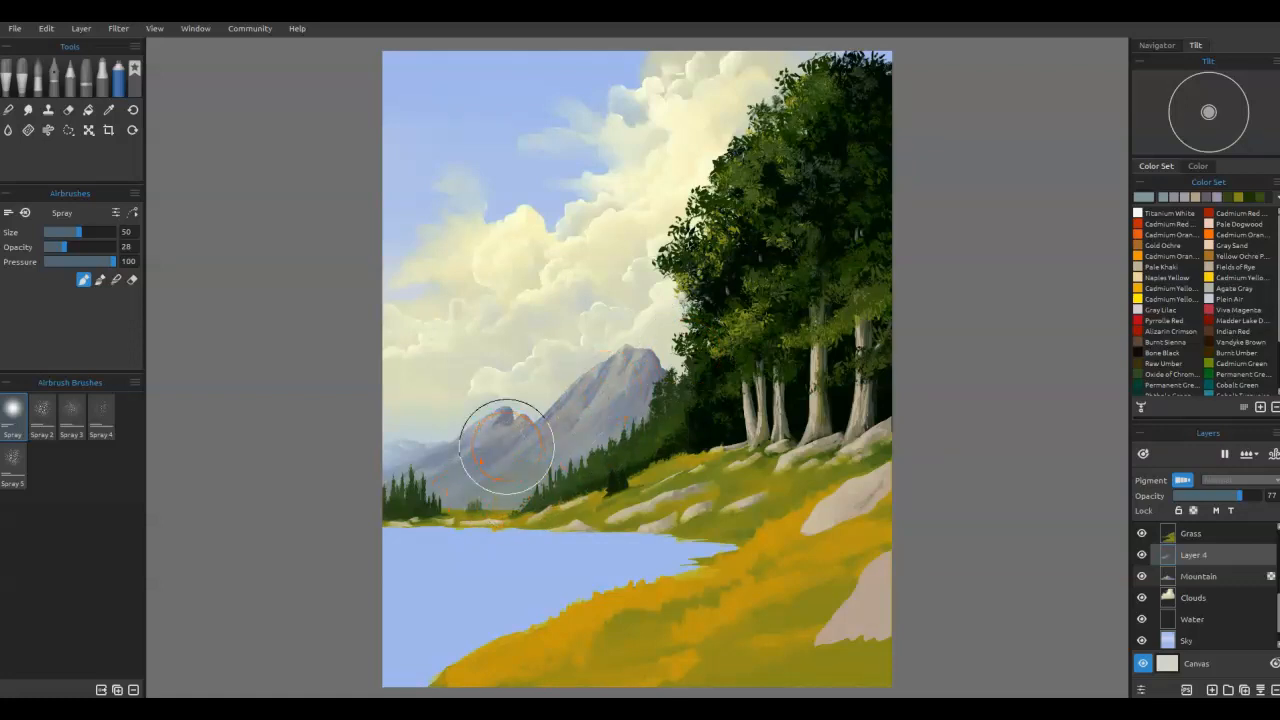
click(625, 508)
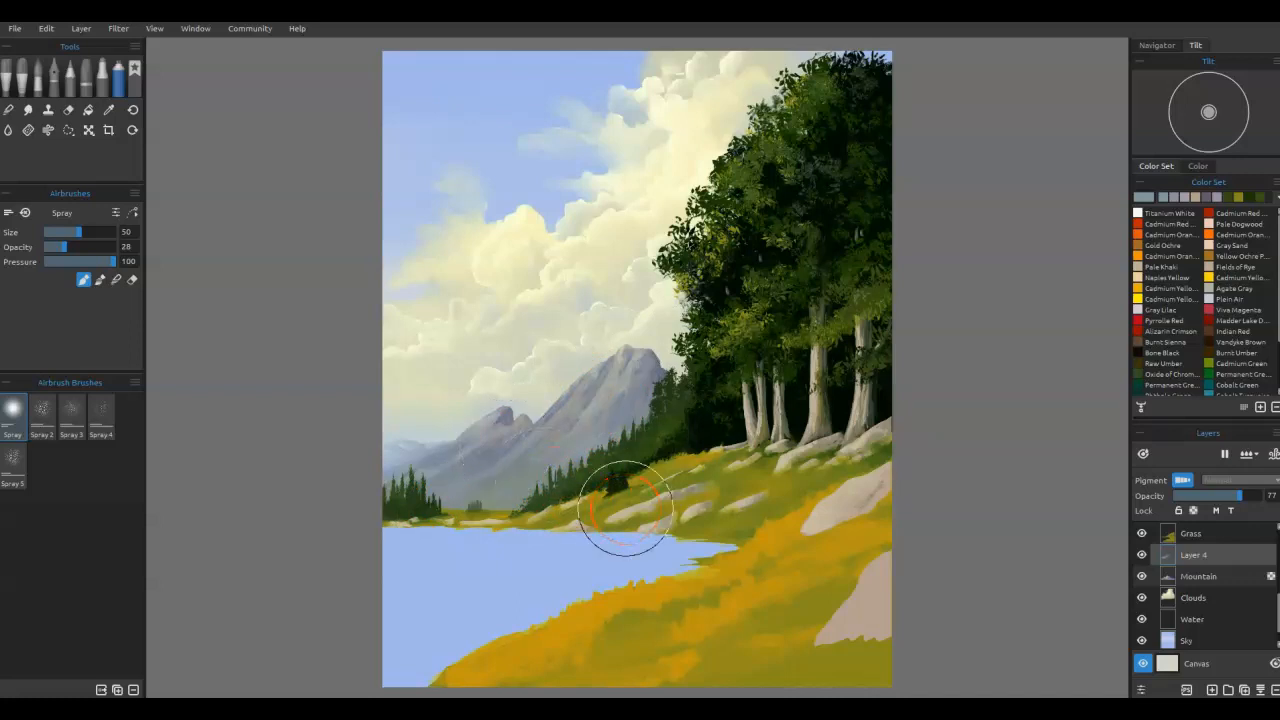
Step: Erase soft highlights into the glaze on both peaks with the Round Soft 2 eraser at size 5
key(e)
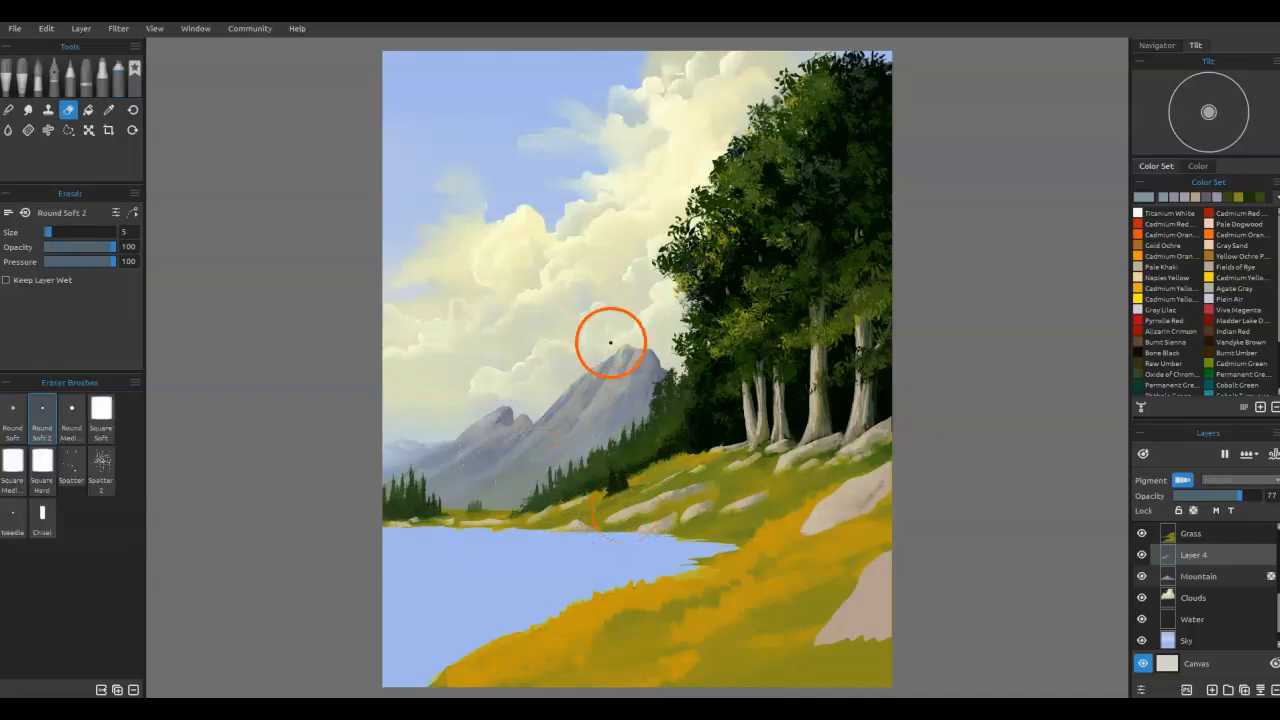
drag(620, 354, 614, 366)
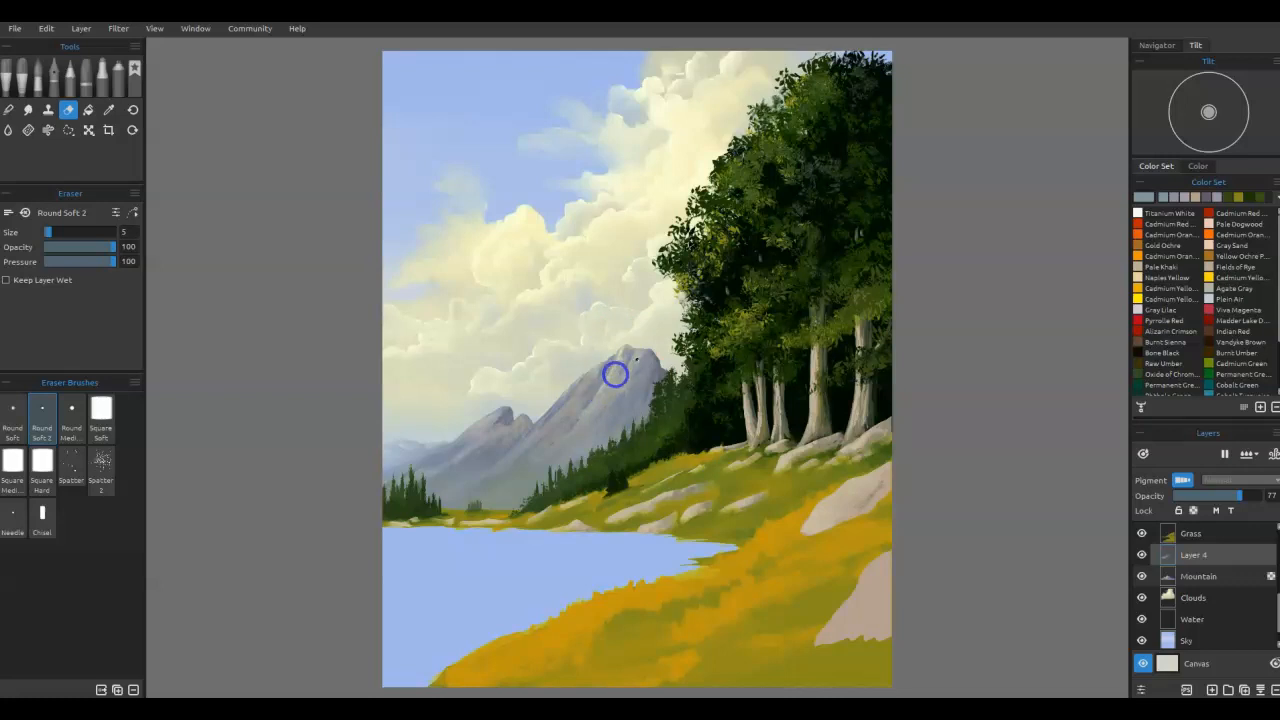
mouse_move(639, 357)
mouse_down()
mouse_move(582, 385)
mouse_move(586, 371)
mouse_move(569, 391)
mouse_move(599, 371)
mouse_up()
mouse_move(560, 412)
mouse_down()
mouse_move(537, 434)
mouse_move(517, 403)
mouse_move(491, 416)
mouse_up()
mouse_move(566, 400)
mouse_down()
mouse_move(667, 371)
mouse_move(620, 413)
mouse_move(588, 359)
mouse_move(581, 414)
mouse_move(553, 436)
mouse_move(513, 398)
mouse_move(509, 459)
mouse_move(483, 445)
mouse_move(562, 443)
mouse_move(501, 463)
mouse_up()
Step: Return to the Spray airbrush and reduce its size to 6
key(b)
key(bracketleft)
key(bracketleft)
key(bracketleft)
key(bracketleft)
key(bracketleft)
key(bracketleft)
key(bracketleft)
key(bracketleft)
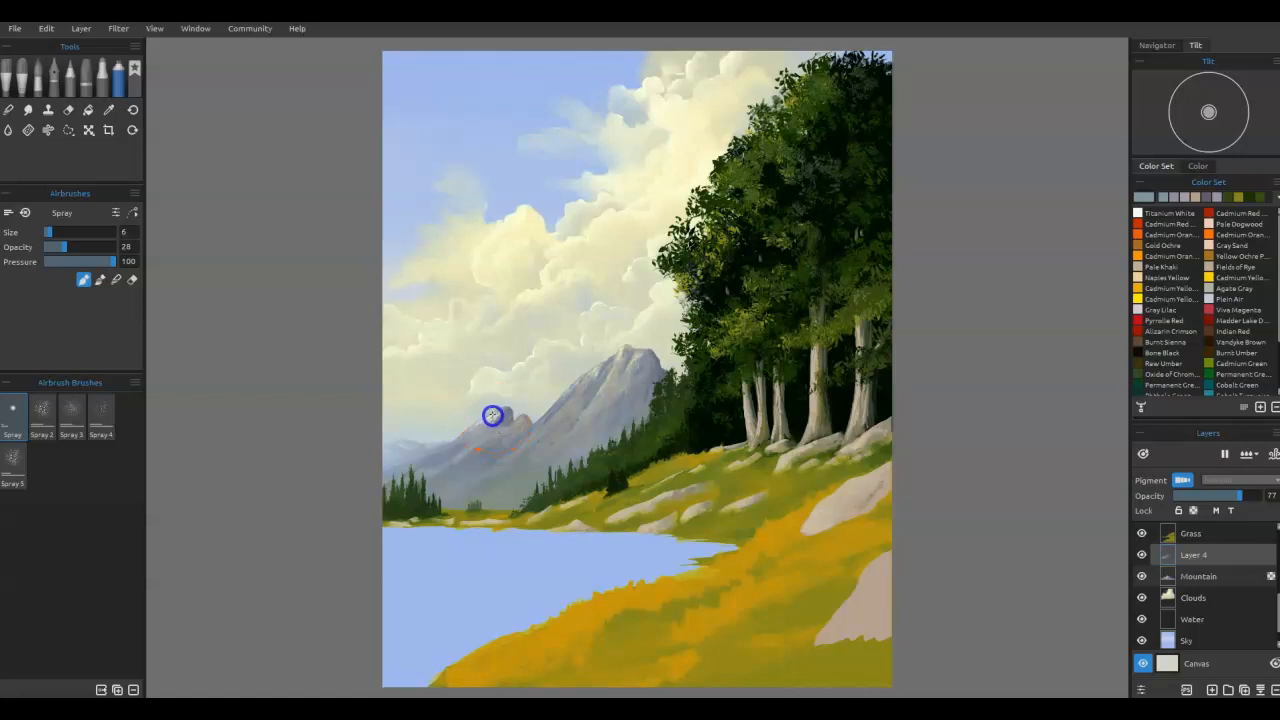
Step: Touch up the smaller peak's ridge with fine spray strokes and undo the last one
mouse_move(494, 416)
mouse_down()
mouse_move(613, 366)
mouse_move(608, 380)
mouse_move(581, 386)
mouse_move(679, 320)
mouse_up()
click(497, 416)
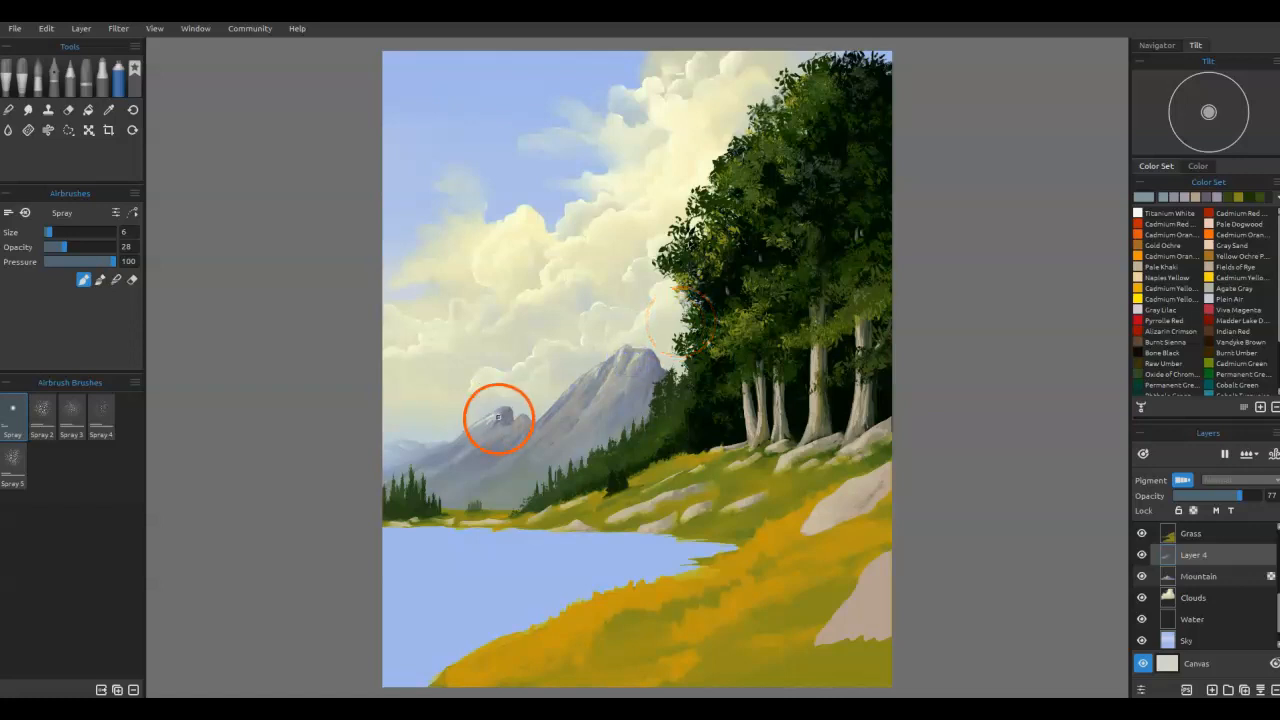
drag(500, 415, 467, 434)
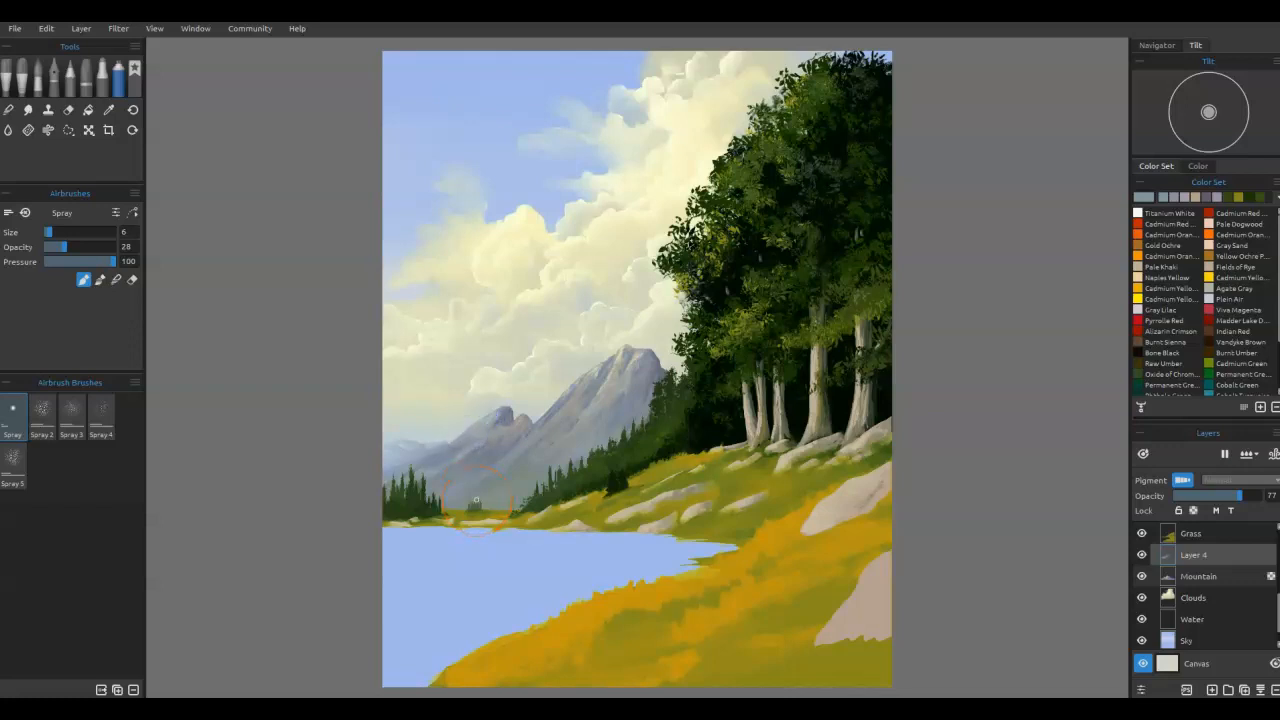
key(ctrl+z)
Step: Erase and blend fine highlights on the smaller peak and along the main mountain's slope
key(n)
mouse_move(497, 421)
mouse_down()
mouse_move(464, 437)
mouse_move(504, 416)
mouse_up()
drag(596, 374, 584, 382)
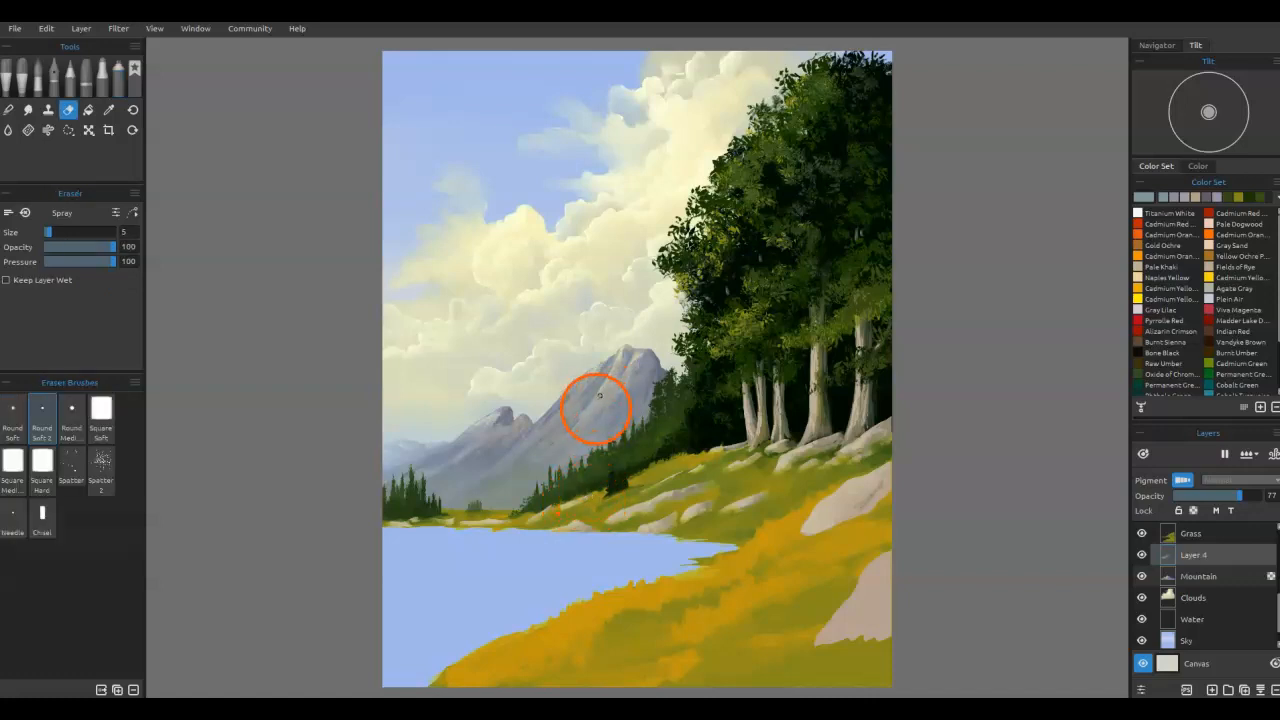
drag(578, 421, 612, 410)
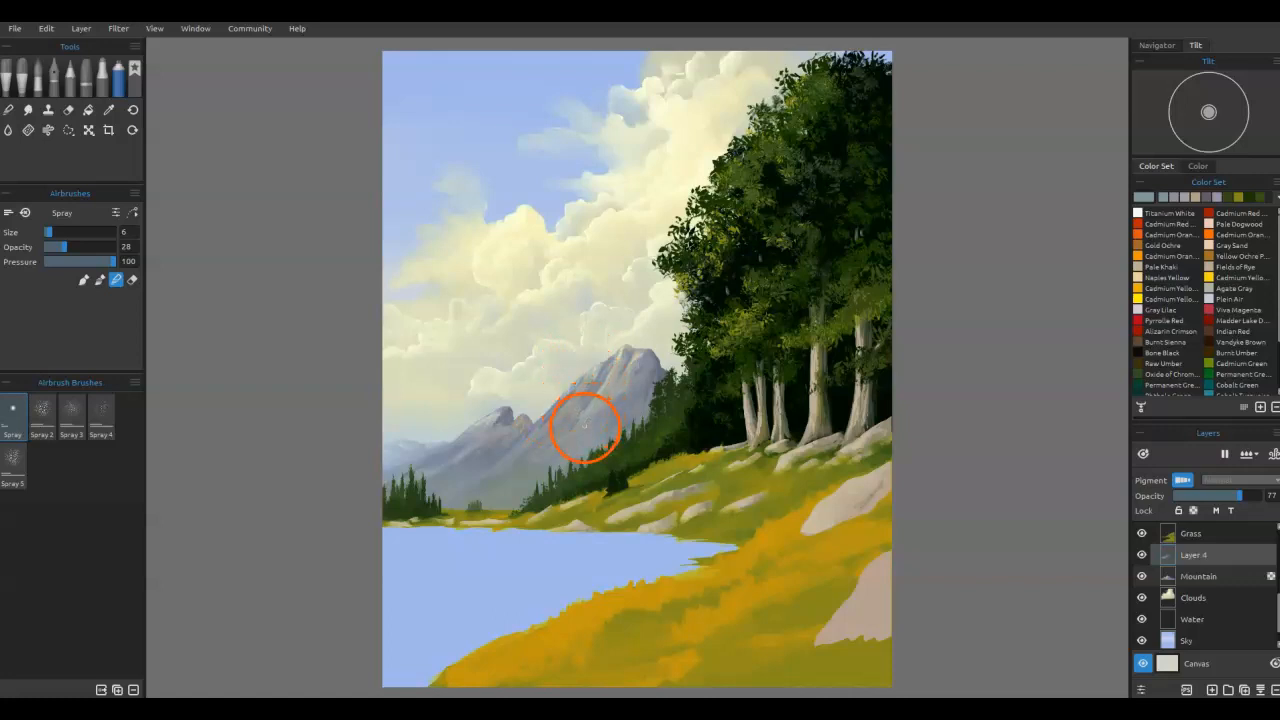
drag(571, 414, 581, 422)
Step: Erase light rock highlights on the main mountain using the Knife Smooth 2 oil brush in eraser mode at size 10, opacity 32
click(22, 76)
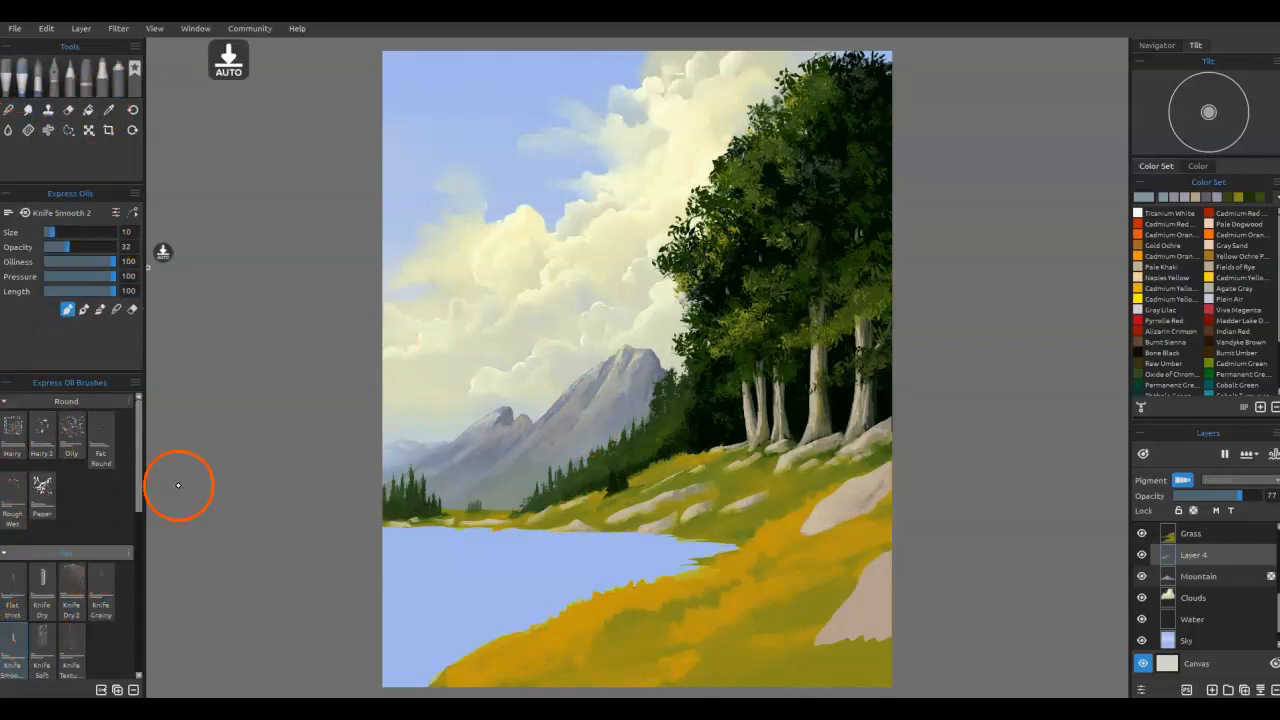
key(e)
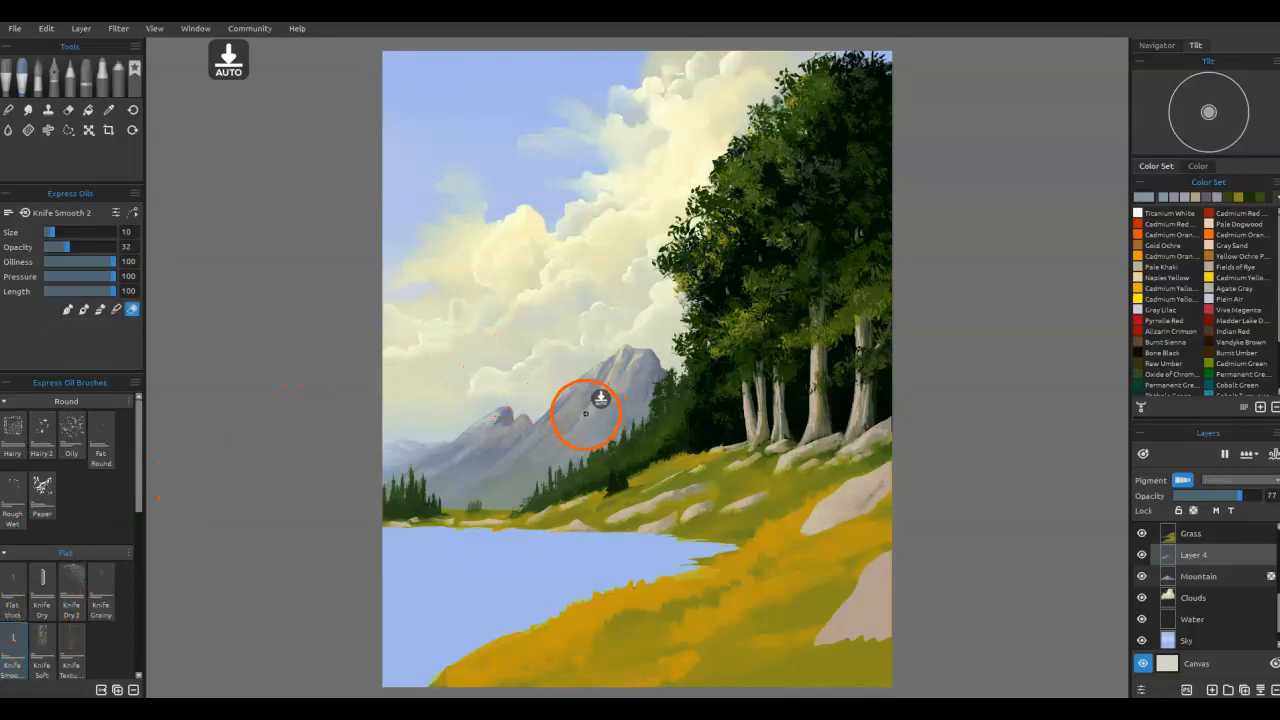
drag(601, 397, 597, 399)
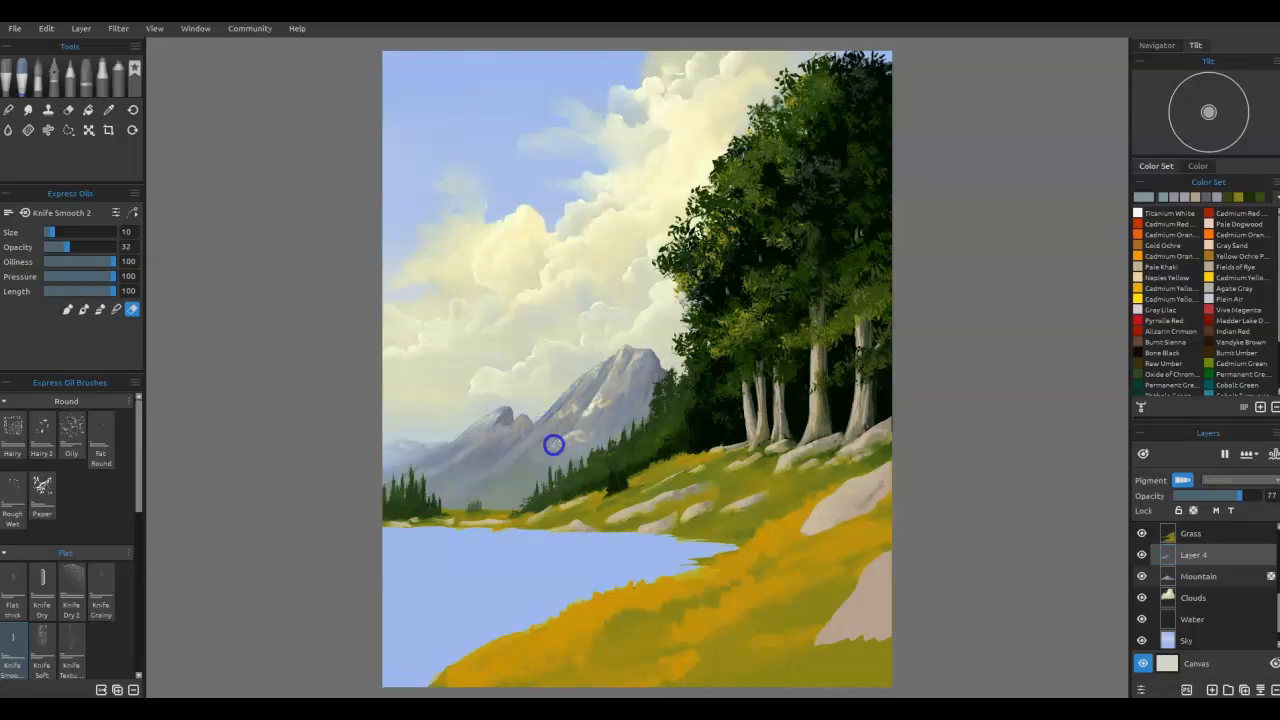
drag(593, 397, 605, 377)
click(580, 386)
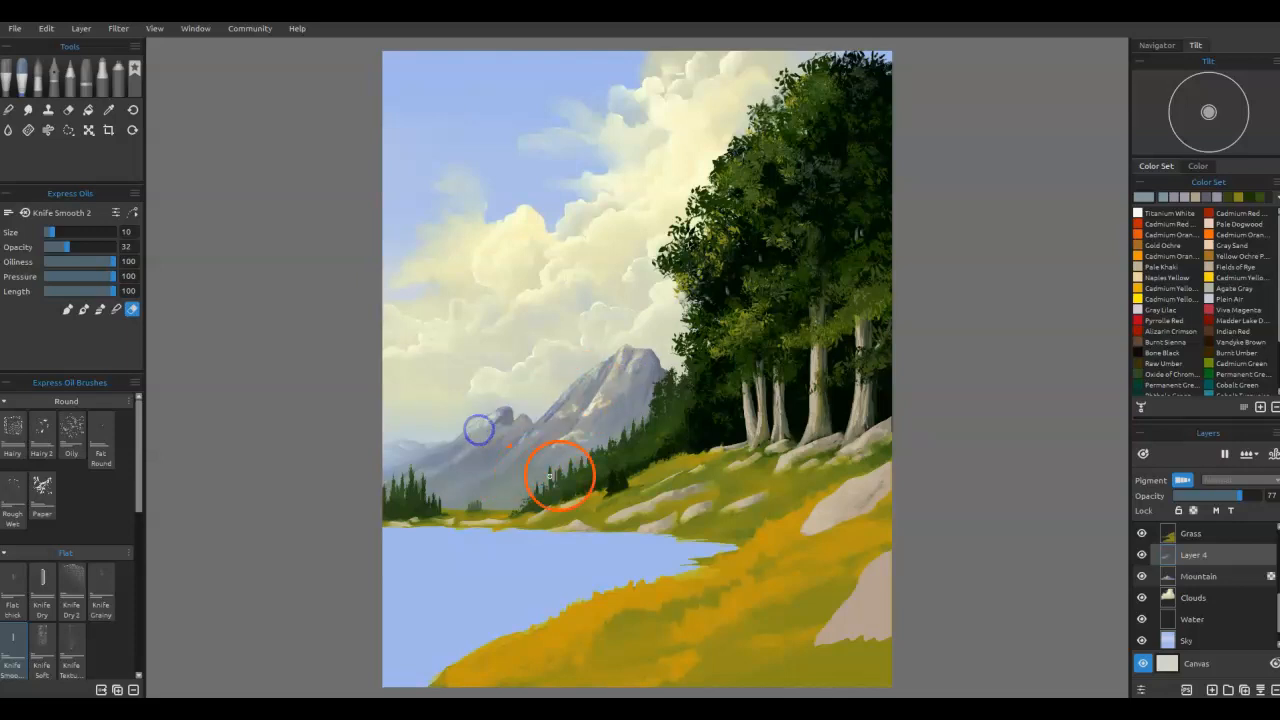
Step: Blend the rock highlights on both mountain peaks with Knife Smooth 2 and merge the glaze layer into the Mountain layer
key(e)
drag(618, 437, 560, 443)
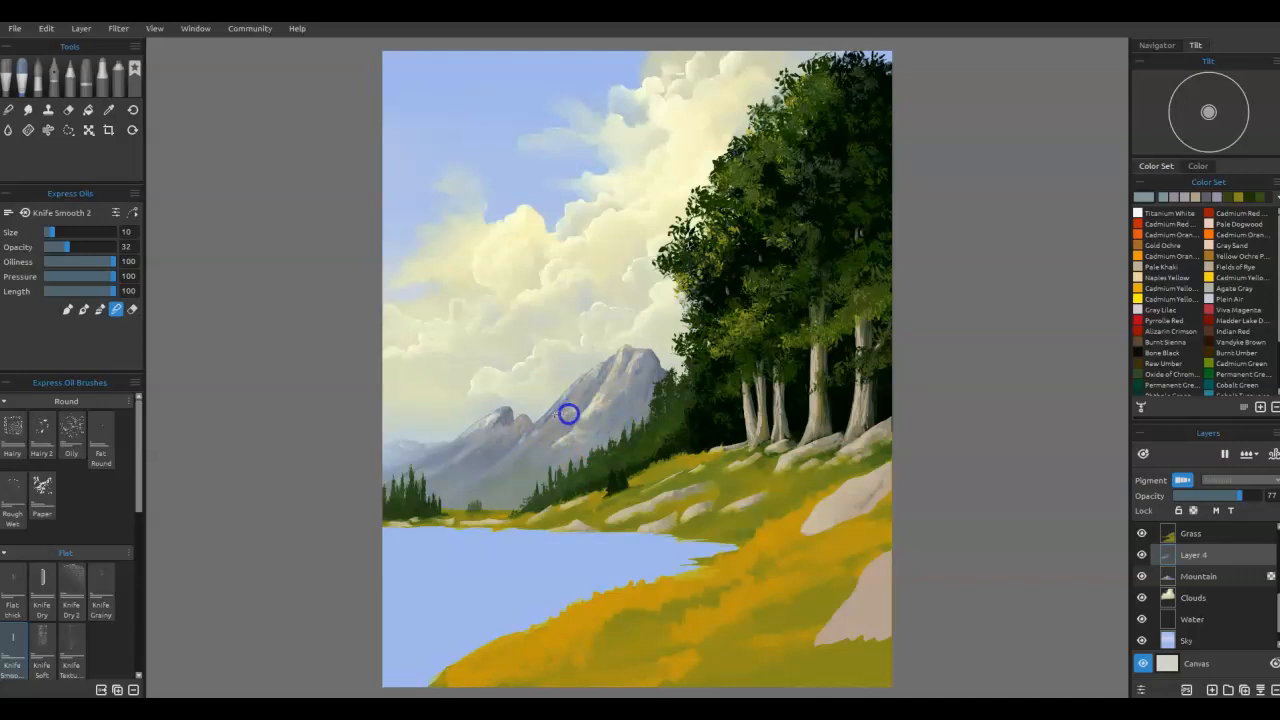
drag(588, 399, 592, 396)
drag(490, 422, 492, 427)
mouse_move(574, 436)
mouse_down()
mouse_move(524, 440)
mouse_move(606, 398)
mouse_move(580, 420)
mouse_move(604, 390)
mouse_up()
drag(571, 443, 591, 437)
mouse_move(498, 415)
mouse_down()
mouse_move(457, 463)
mouse_move(484, 426)
mouse_move(456, 441)
mouse_up()
mouse_move(577, 425)
mouse_down()
mouse_move(568, 412)
mouse_move(538, 434)
mouse_up()
click(1260, 690)
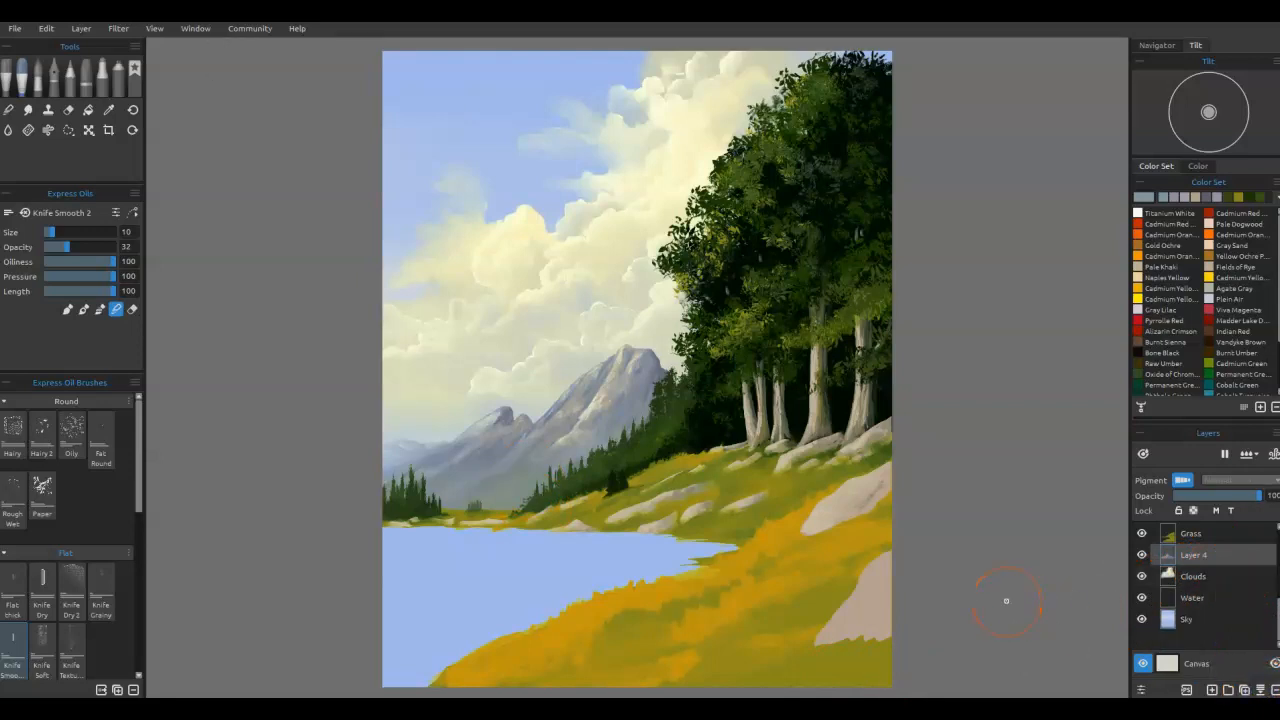
Step: Add a new layer above the Clouds layer and load the Clouds layer's contents as a selection
click(1190, 577)
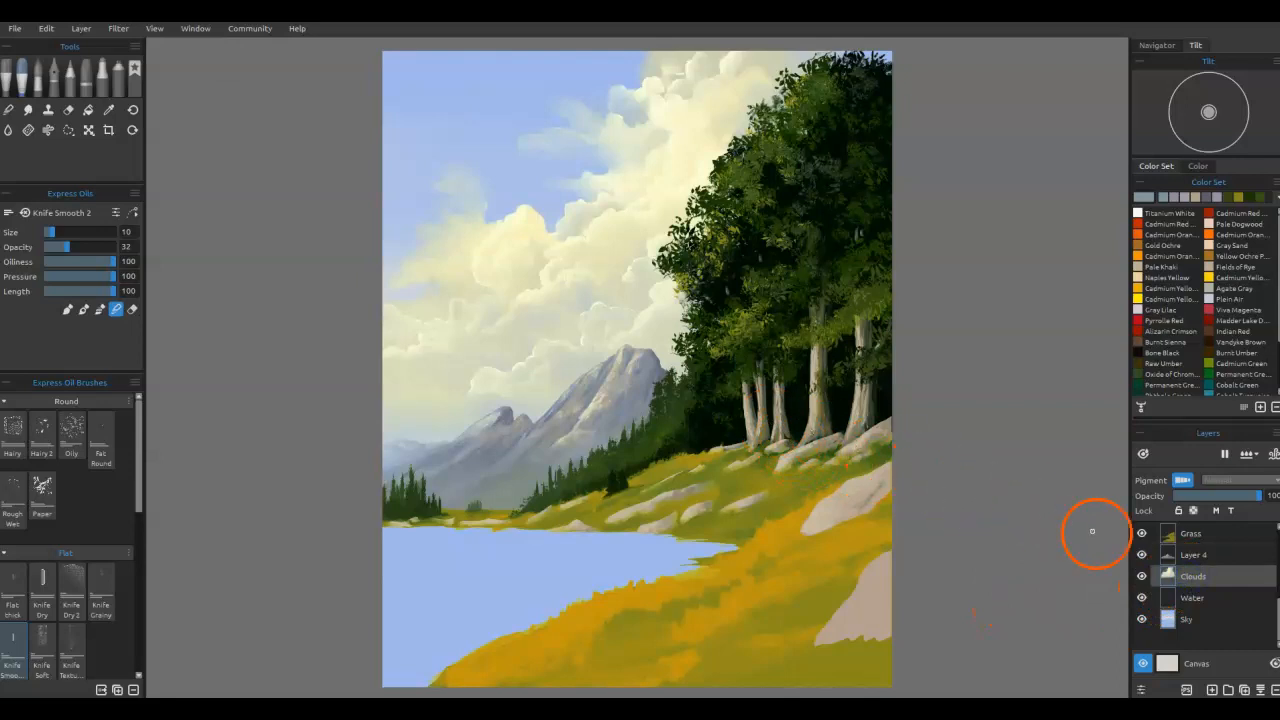
click(1231, 686)
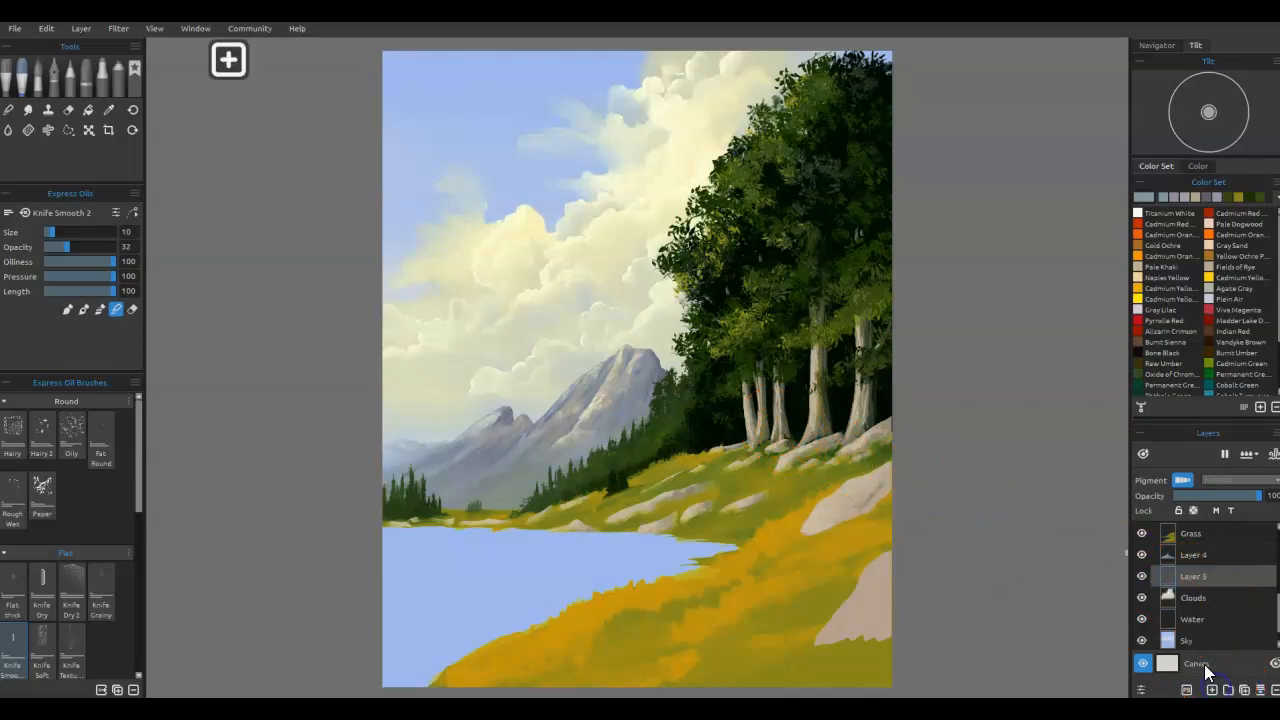
ctrl+click(1168, 597)
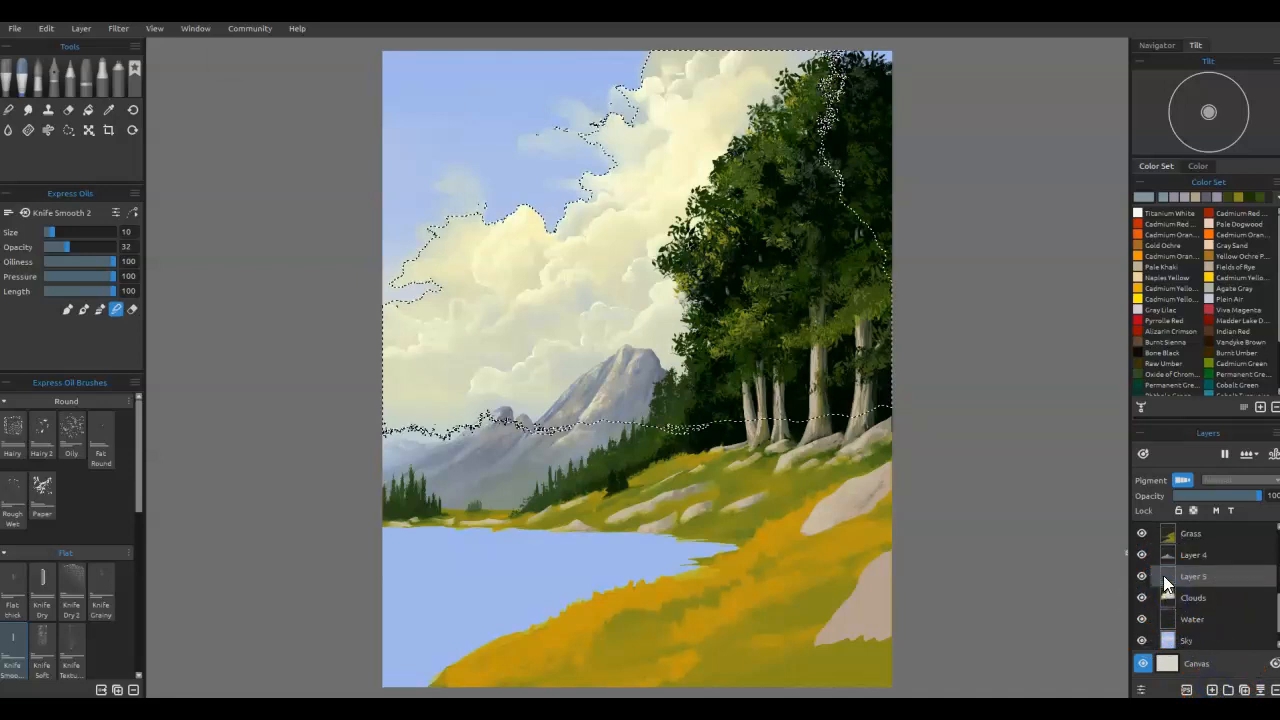
Step: Sample a pale yellow from the clouds and paint it over the left clouds with Knife Smooth 2 at size 30, opacity 32
click(1141, 408)
key(i)
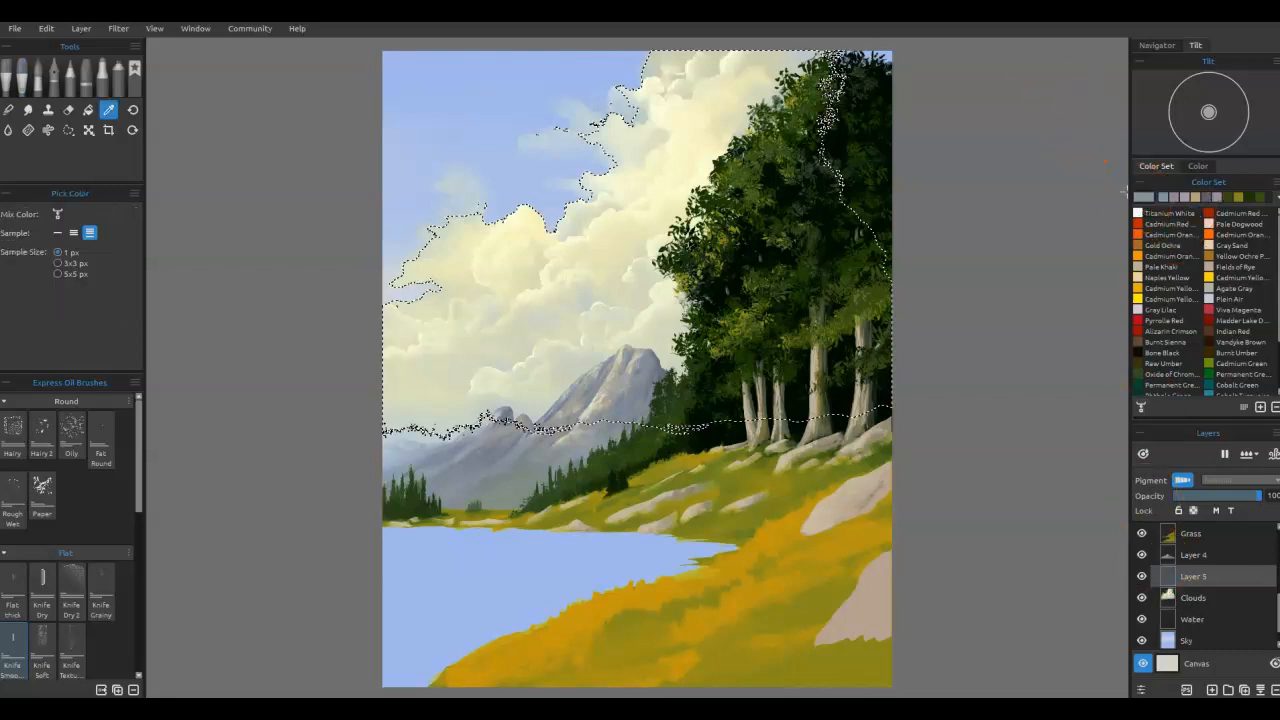
click(1124, 191)
drag(554, 245, 545, 310)
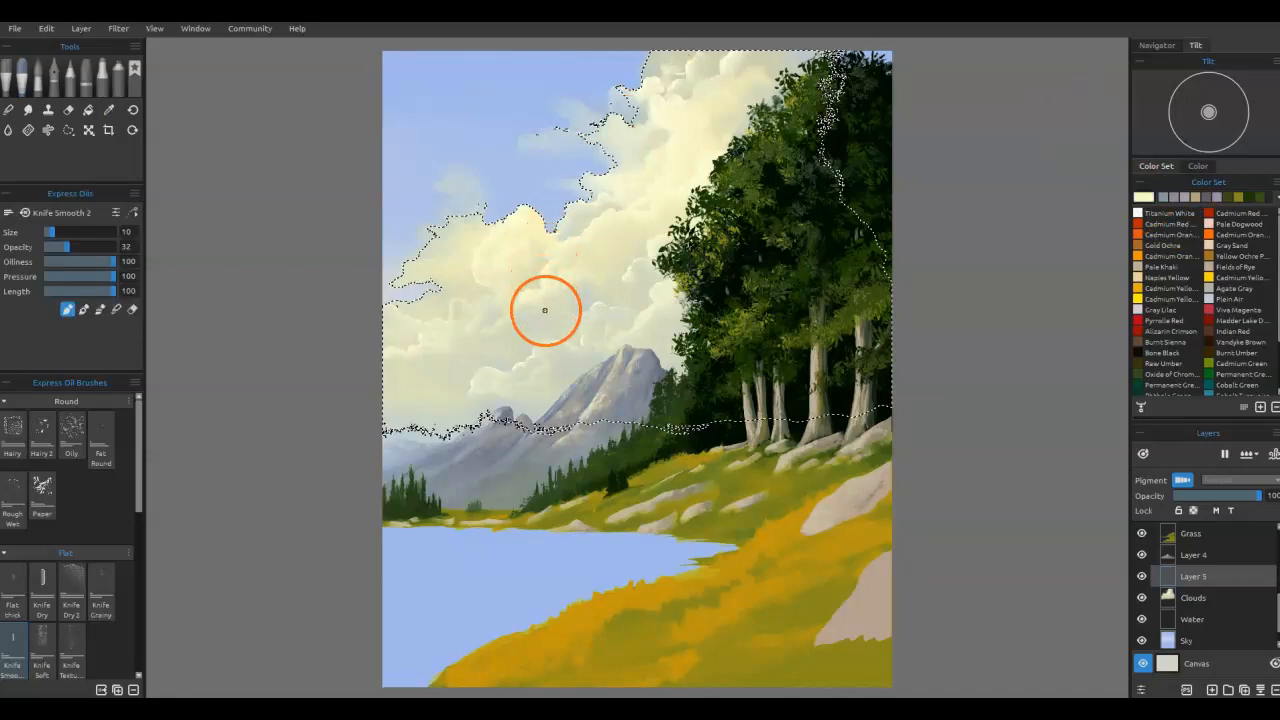
mouse_move(410, 280)
mouse_down()
mouse_move(482, 300)
mouse_move(477, 290)
mouse_move(483, 329)
mouse_move(477, 289)
mouse_move(494, 331)
mouse_move(552, 296)
mouse_move(543, 319)
mouse_move(523, 281)
mouse_move(502, 281)
mouse_move(511, 264)
mouse_move(496, 251)
mouse_move(497, 299)
mouse_move(459, 334)
mouse_up()
key(bracketright)
key(bracketright)
key(bracketright)
key(bracketright)
key(bracketright)
key(bracketright)
key(bracketleft)
right_click(515, 330)
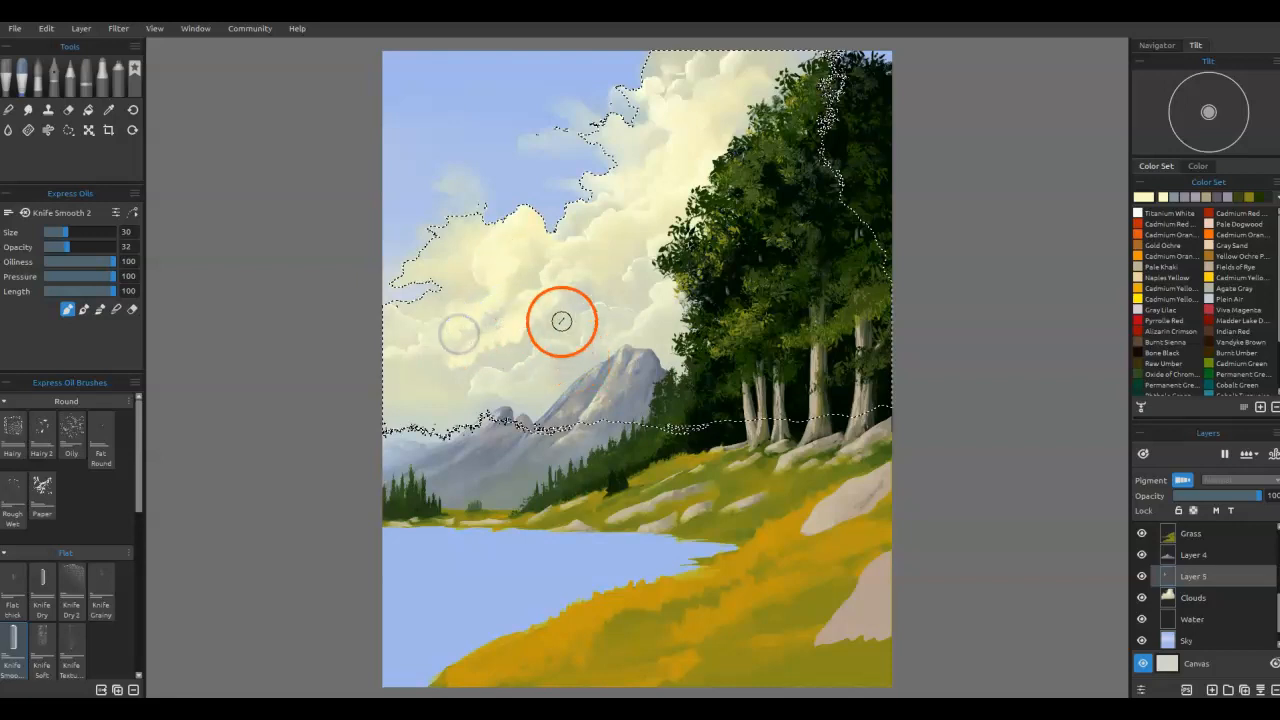
Step: Blend the pale yellow strokes into the left and lower clouds with Knife Smooth 2 at size 30
key(b)
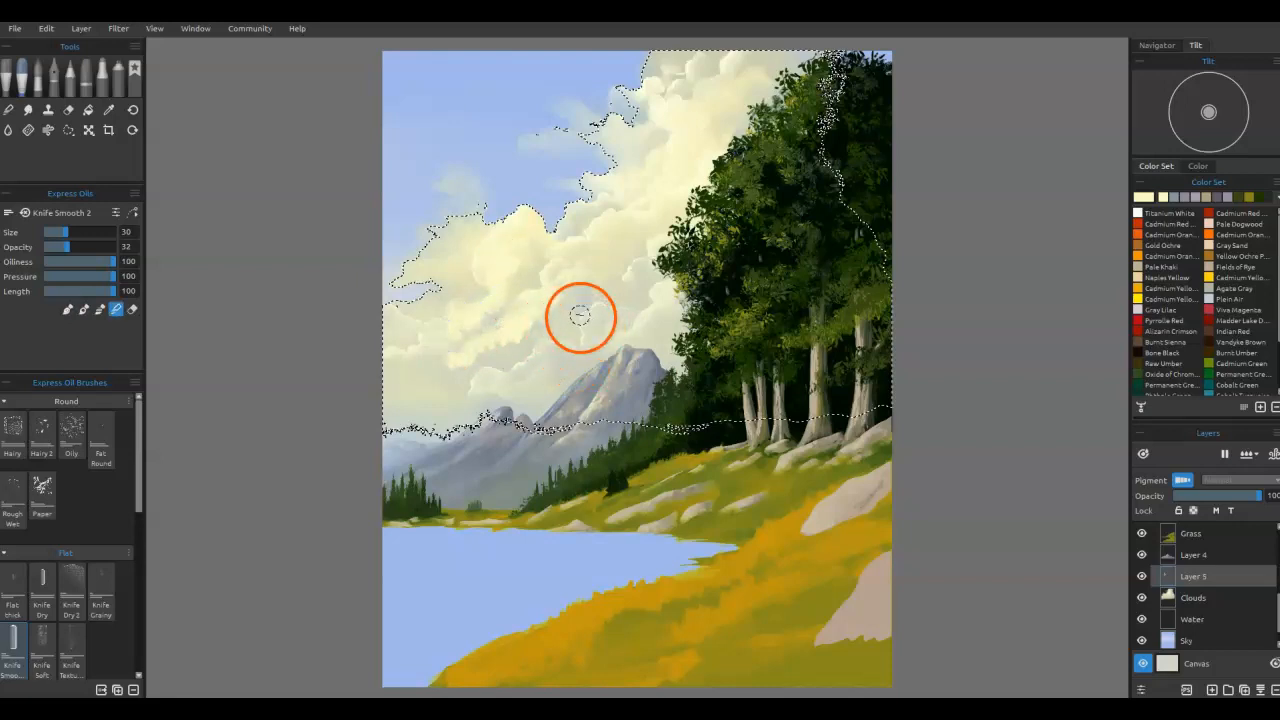
mouse_move(520, 329)
mouse_down()
mouse_move(543, 317)
mouse_move(509, 349)
mouse_move(447, 363)
mouse_move(489, 360)
mouse_move(557, 320)
mouse_move(531, 309)
mouse_move(514, 334)
mouse_move(481, 317)
mouse_move(494, 257)
mouse_move(457, 334)
mouse_move(526, 271)
mouse_move(471, 331)
mouse_up()
drag(440, 338, 405, 350)
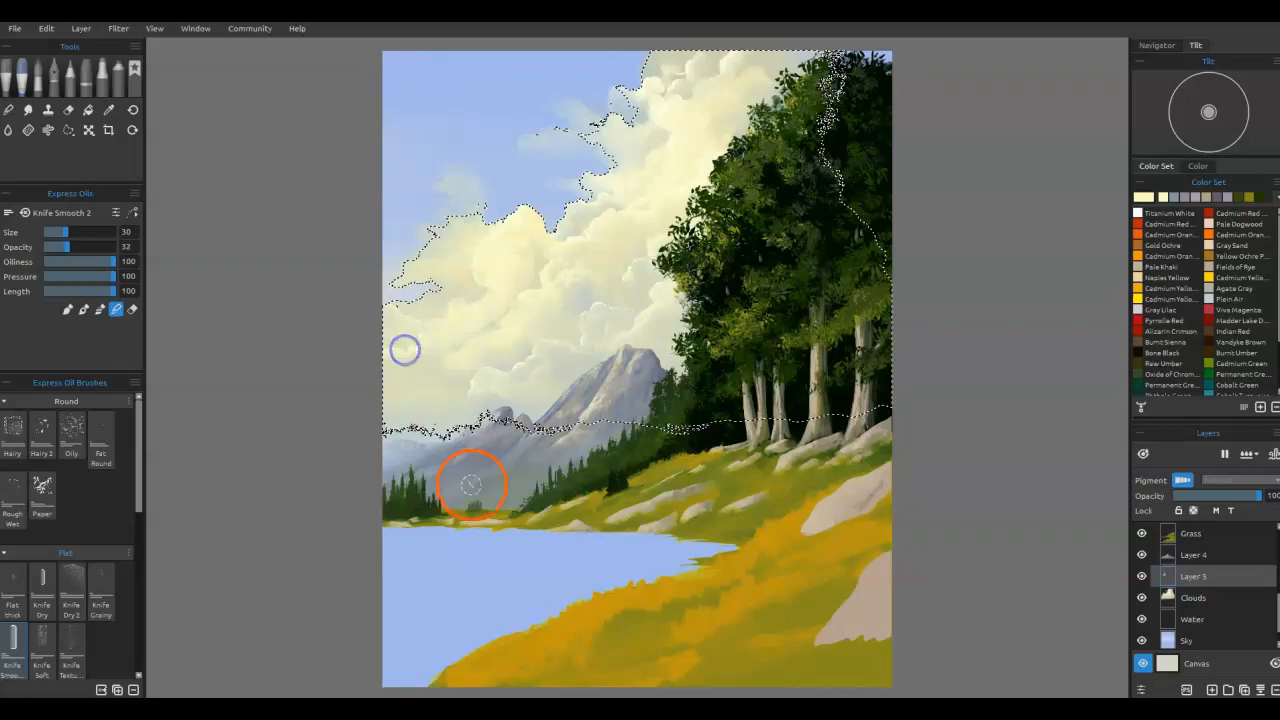
drag(510, 343, 500, 340)
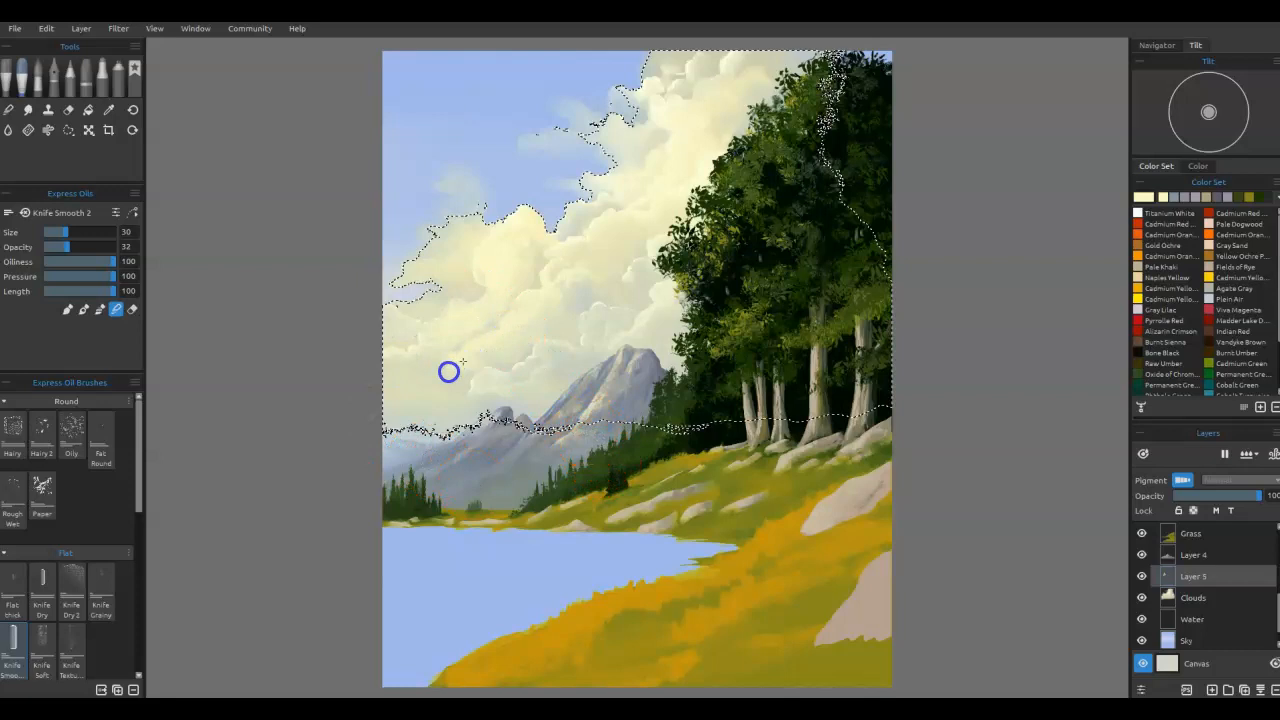
mouse_move(416, 370)
mouse_down()
mouse_move(437, 366)
mouse_move(443, 337)
mouse_move(395, 364)
mouse_up()
click(453, 510)
mouse_move(453, 510)
mouse_down()
mouse_move(560, 514)
mouse_move(563, 528)
mouse_move(565, 517)
mouse_up()
mouse_move(503, 303)
mouse_down()
mouse_move(517, 317)
mouse_move(483, 334)
mouse_move(490, 344)
mouse_up()
drag(505, 430, 520, 440)
Step: Choose a warmer cream color, paint it across the left clouds down to the horizon and blend the strokes
click(1150, 198)
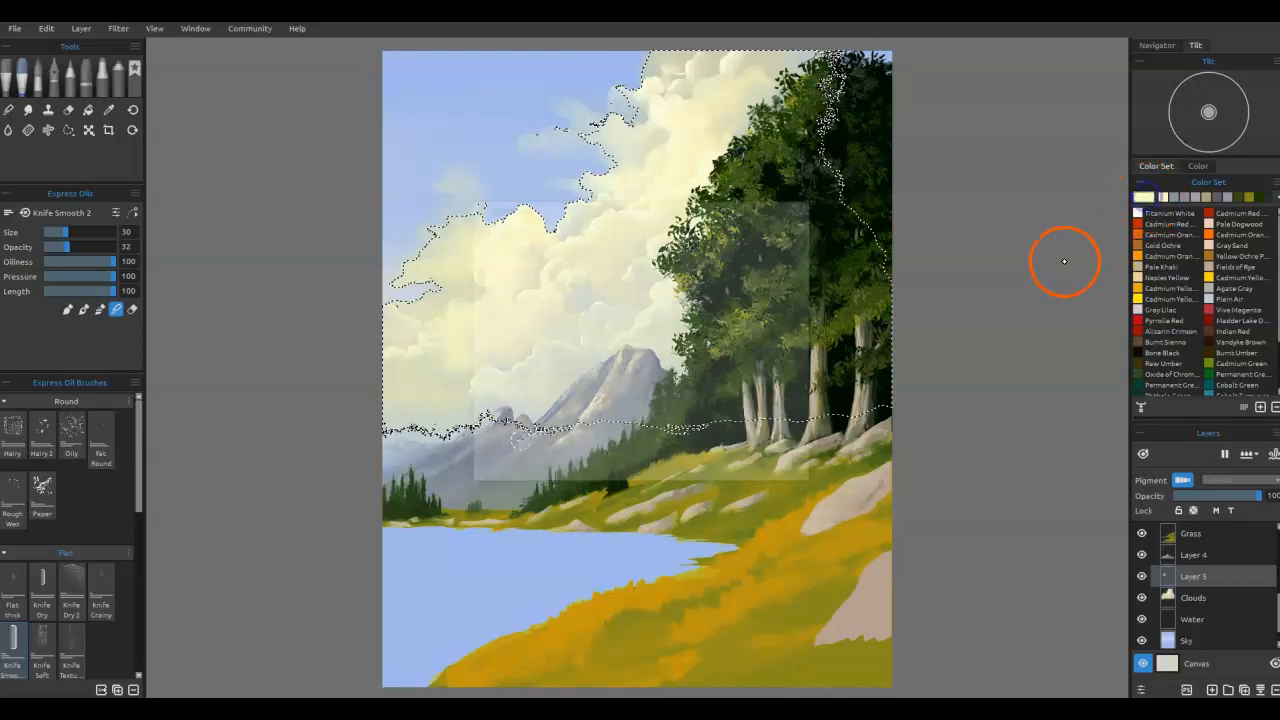
click(761, 328)
click(730, 471)
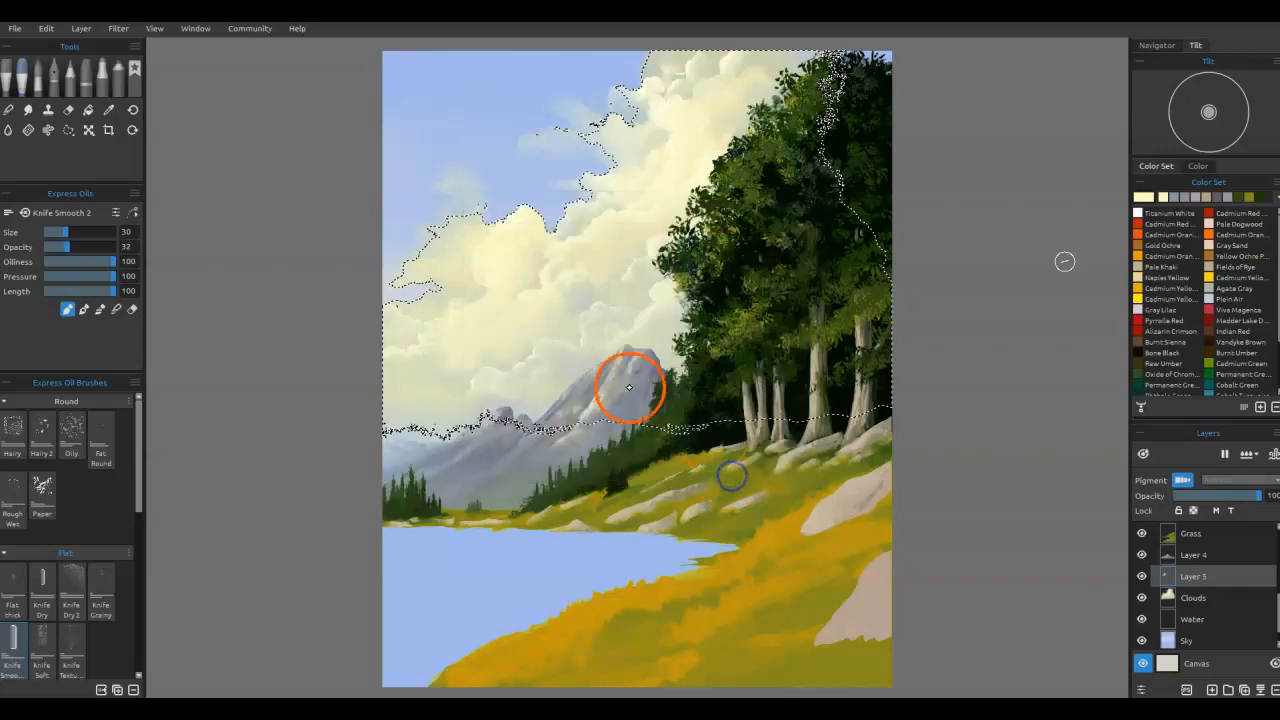
mouse_move(516, 260)
mouse_down()
mouse_move(493, 337)
mouse_move(445, 343)
mouse_move(442, 367)
mouse_move(389, 383)
mouse_up()
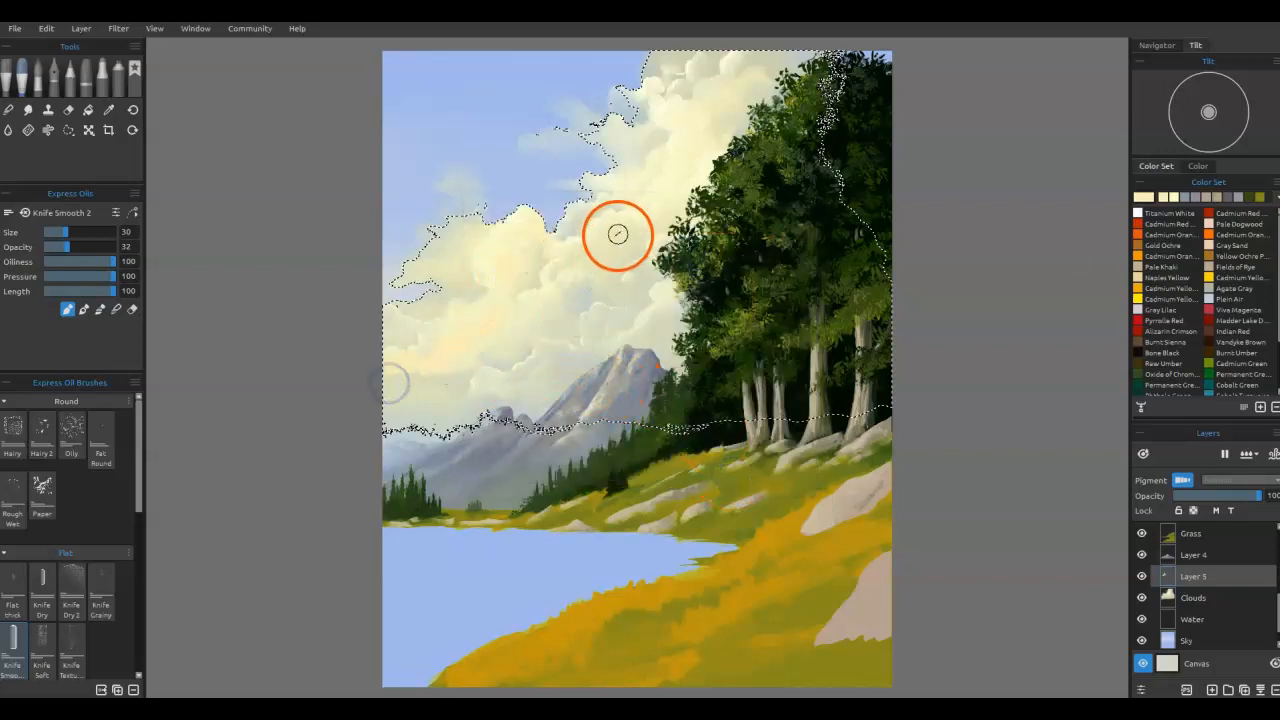
mouse_move(487, 392)
mouse_down()
mouse_move(395, 397)
mouse_move(481, 398)
mouse_move(388, 410)
mouse_move(489, 402)
mouse_move(384, 411)
mouse_up()
key(n)
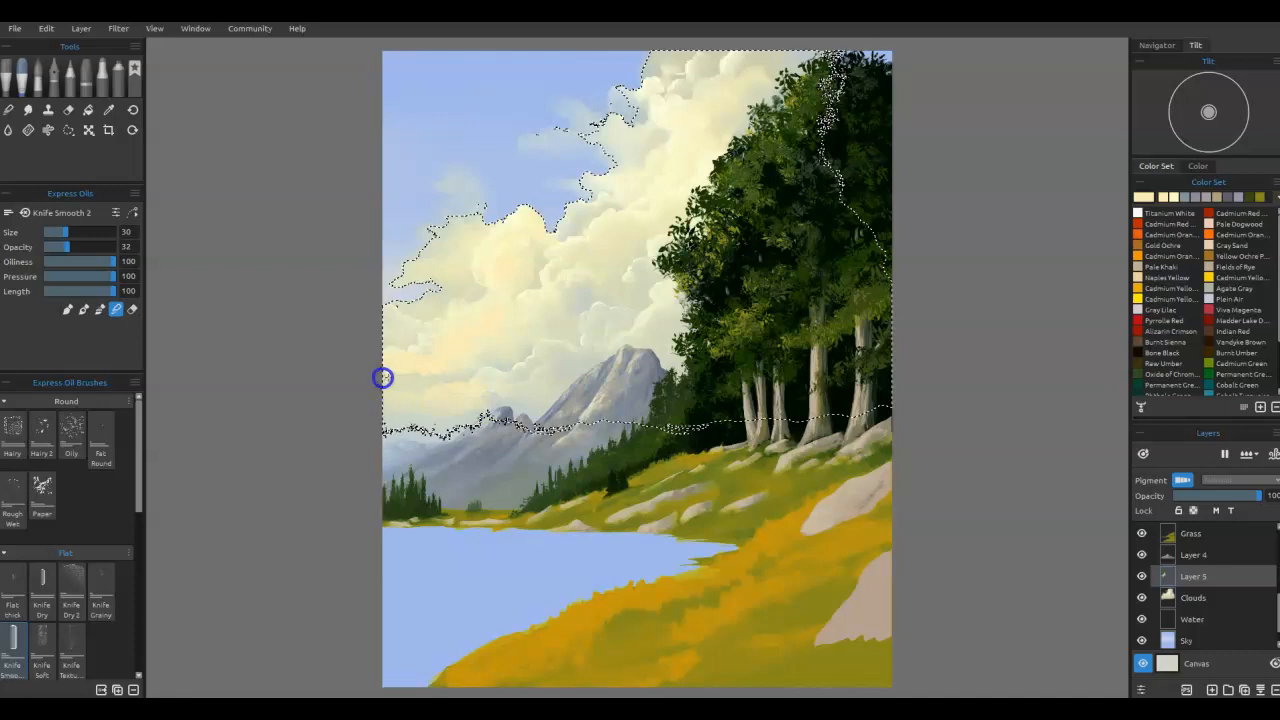
mouse_move(440, 363)
mouse_down()
mouse_move(378, 380)
mouse_move(472, 366)
mouse_move(414, 382)
mouse_up()
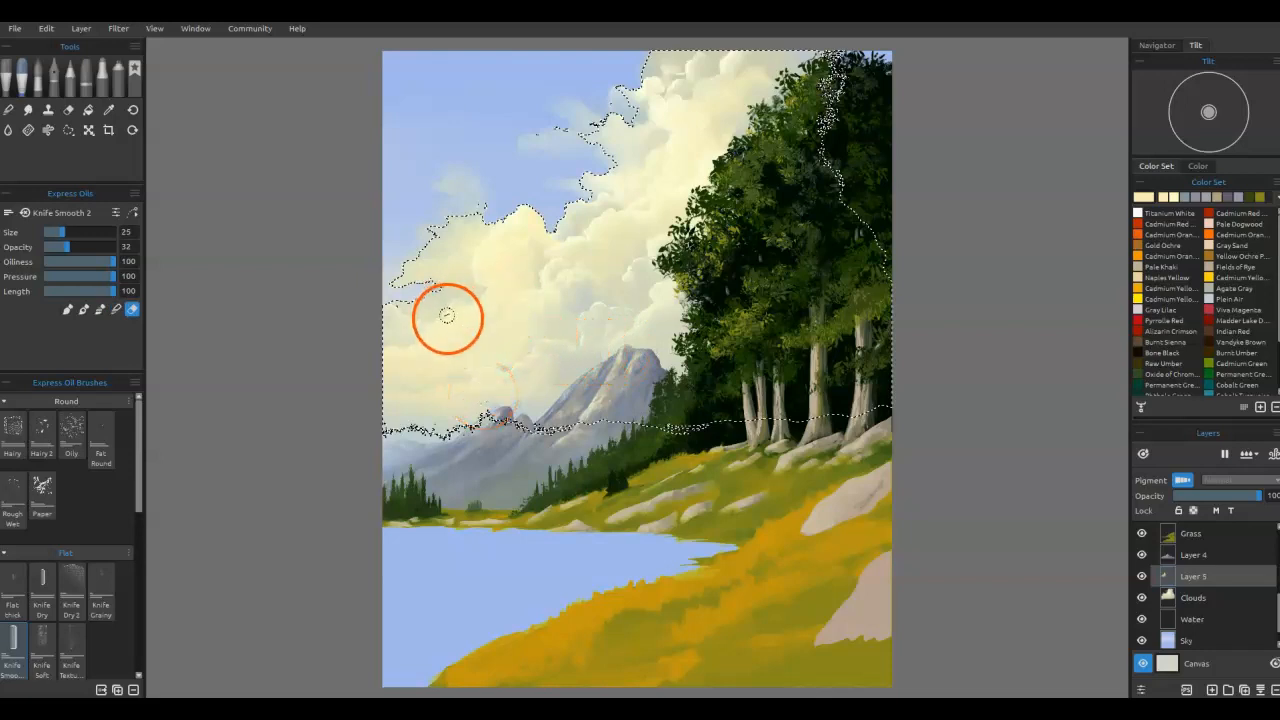
Step: Reduce the Knife Smooth 2 eraser to size 10 and erase small shadow marks into the left cloud
key([)
key([)
key([)
key([)
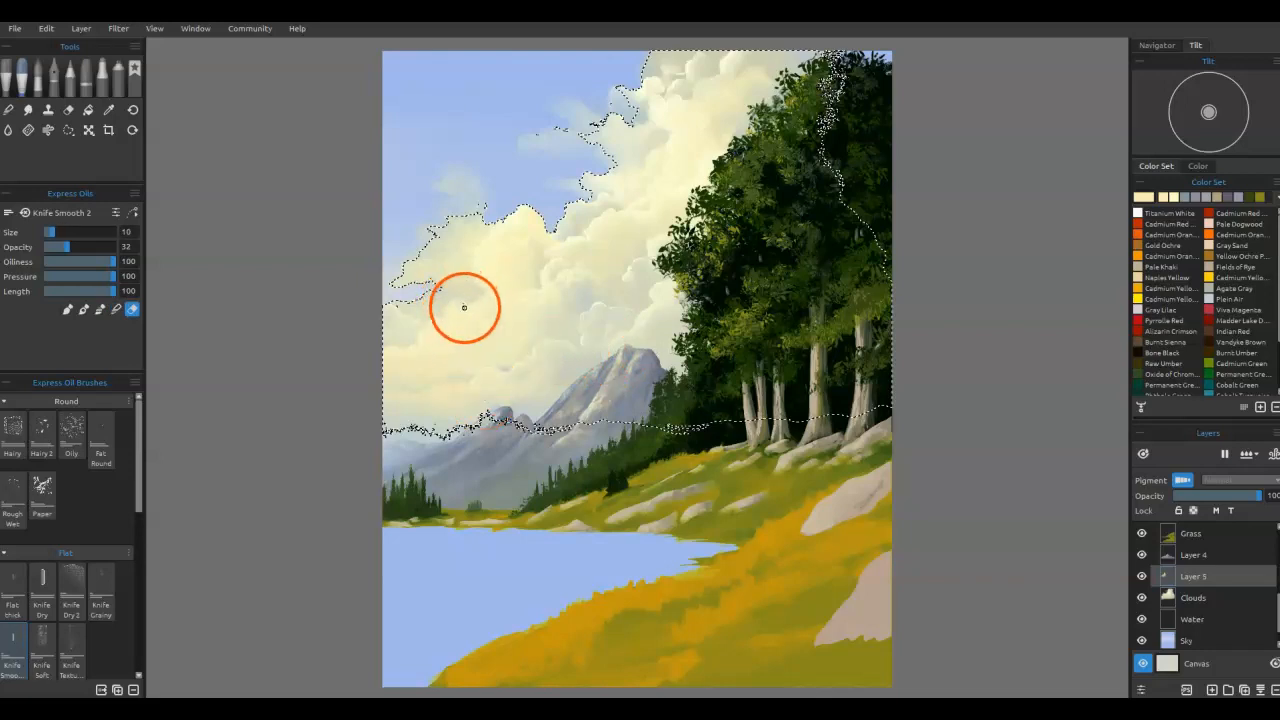
key([)
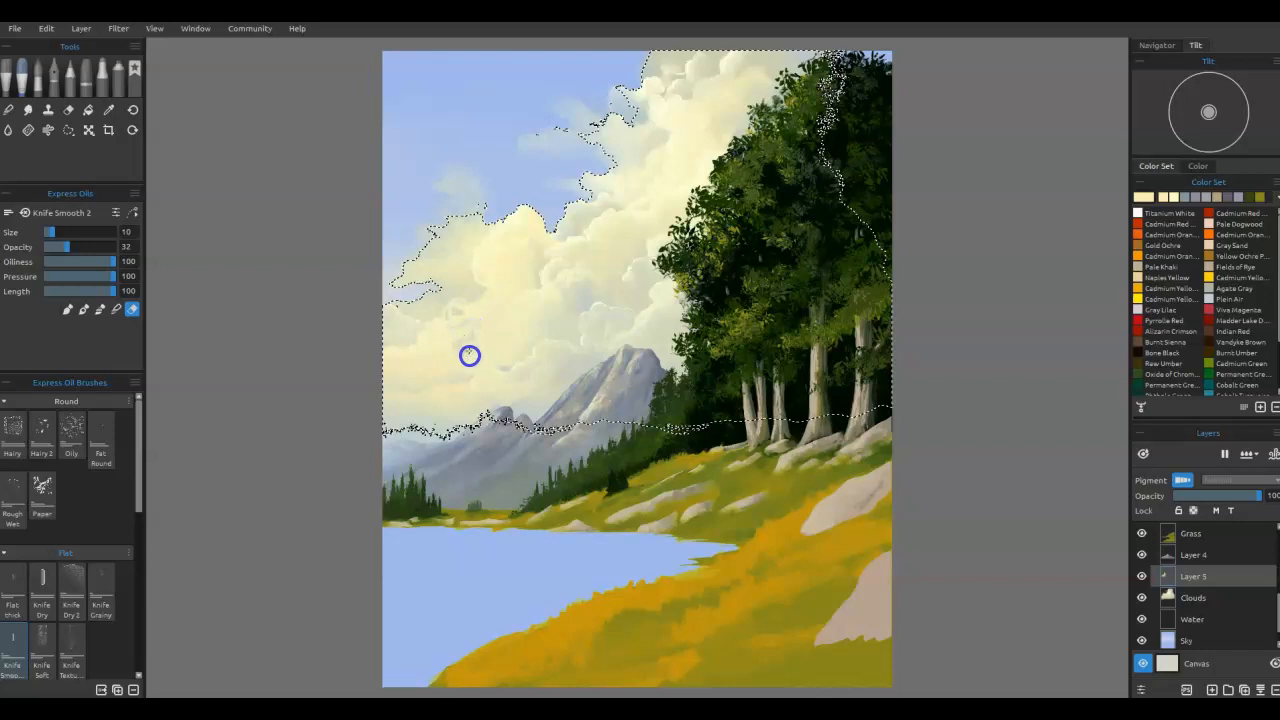
Step: Blend the erased shadow marks in the left cloud with Knife Smooth 2 at size 10
scroll(500, 332, up, 4)
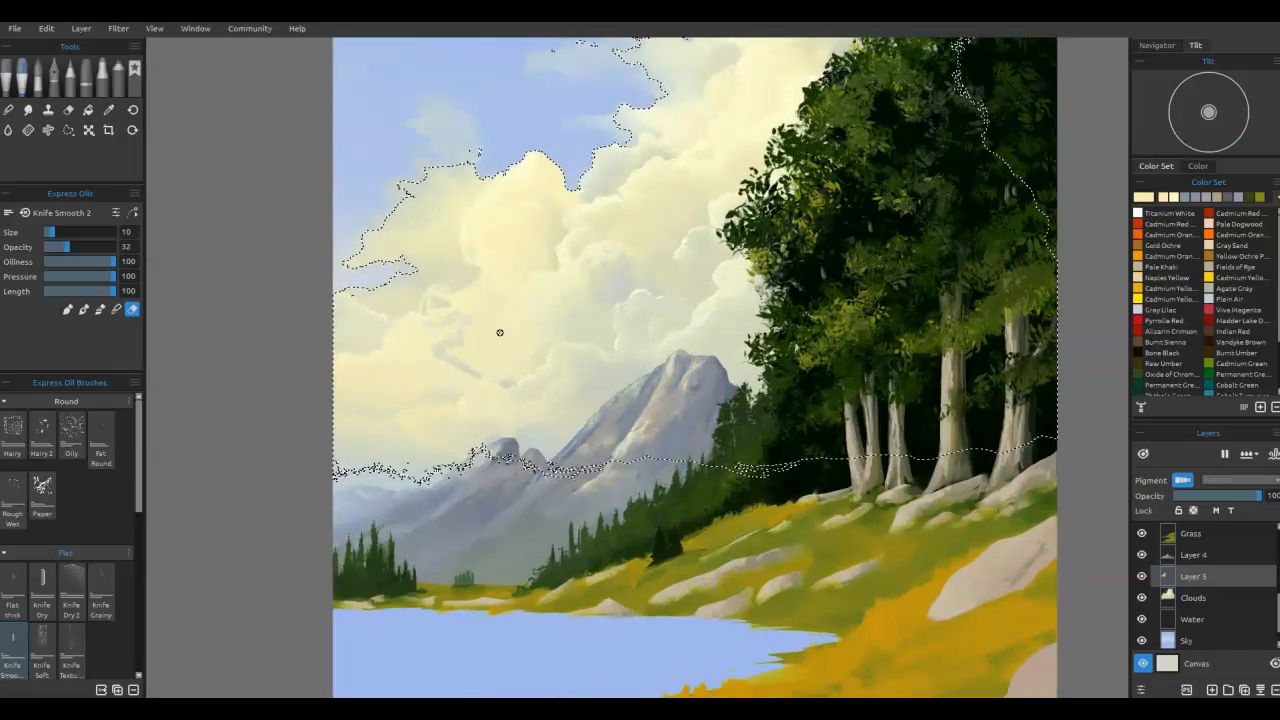
key(e)
drag(401, 353, 402, 378)
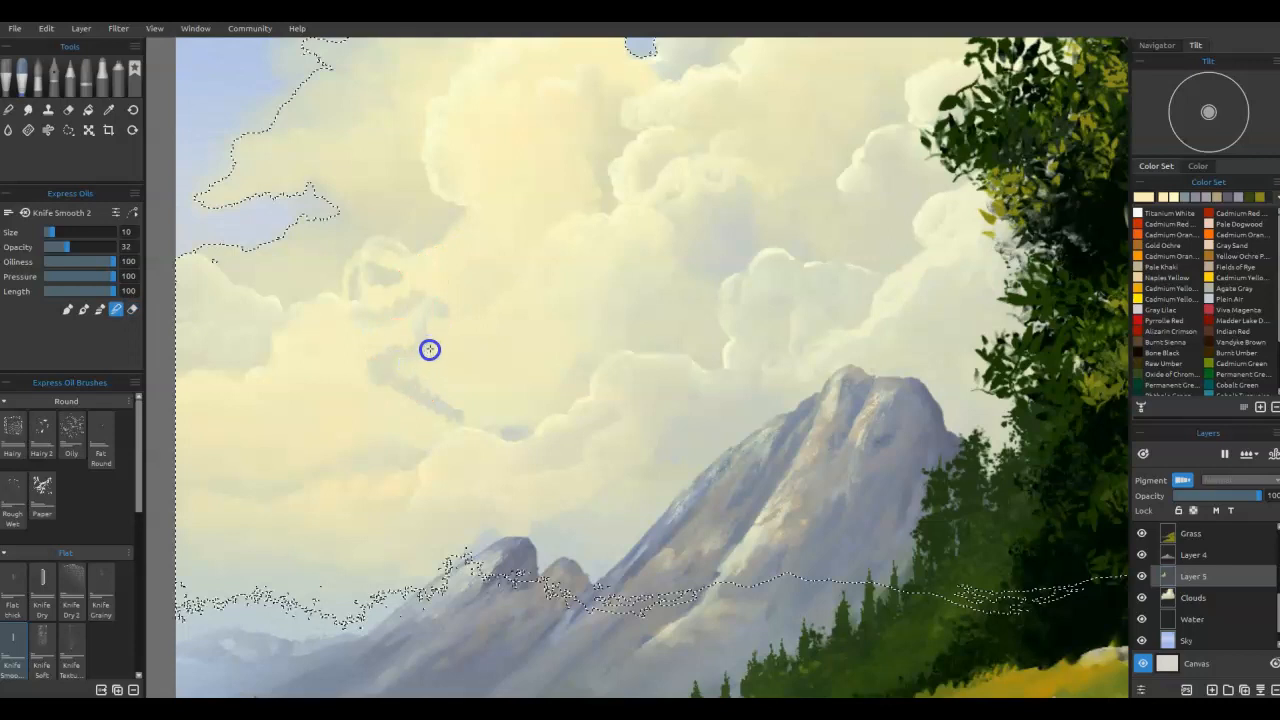
mouse_move(432, 368)
mouse_down()
mouse_move(455, 408)
mouse_move(447, 422)
mouse_move(370, 359)
mouse_up()
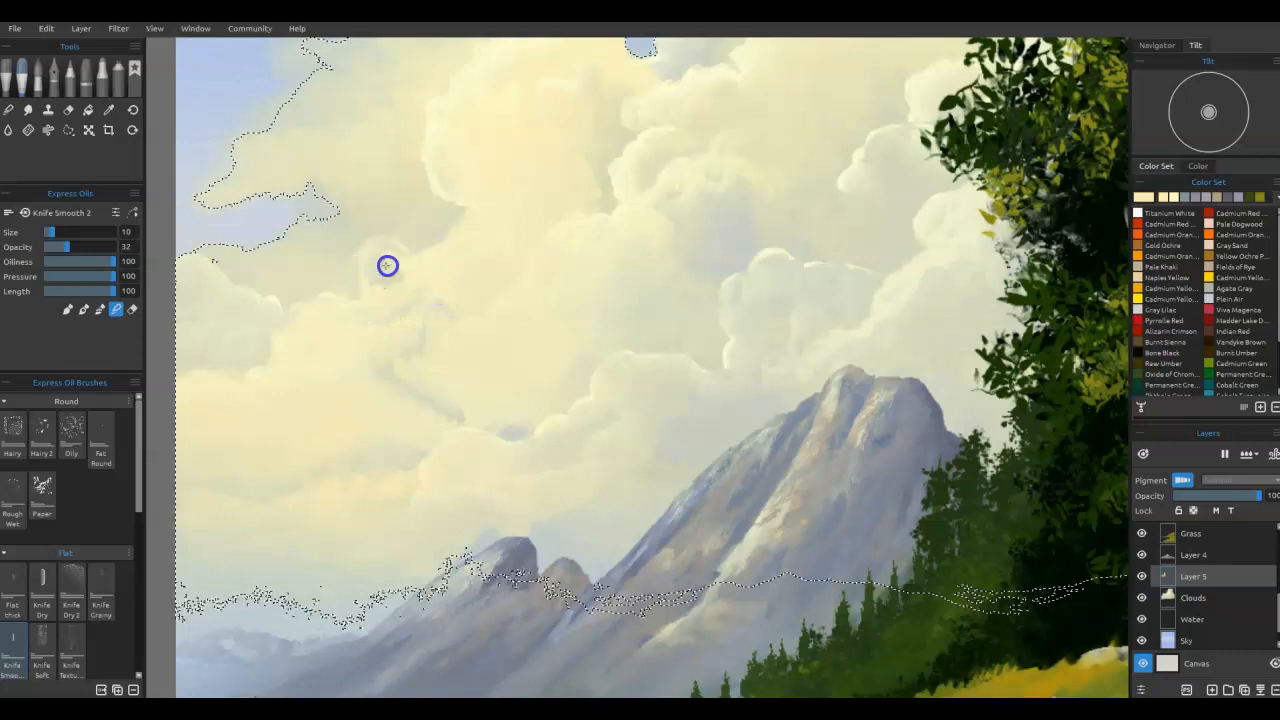
mouse_move(350, 288)
mouse_down()
mouse_move(371, 334)
mouse_move(603, 491)
mouse_move(577, 490)
mouse_move(406, 363)
mouse_move(420, 346)
mouse_up()
mouse_move(426, 383)
mouse_down()
mouse_move(460, 381)
mouse_move(375, 387)
mouse_up()
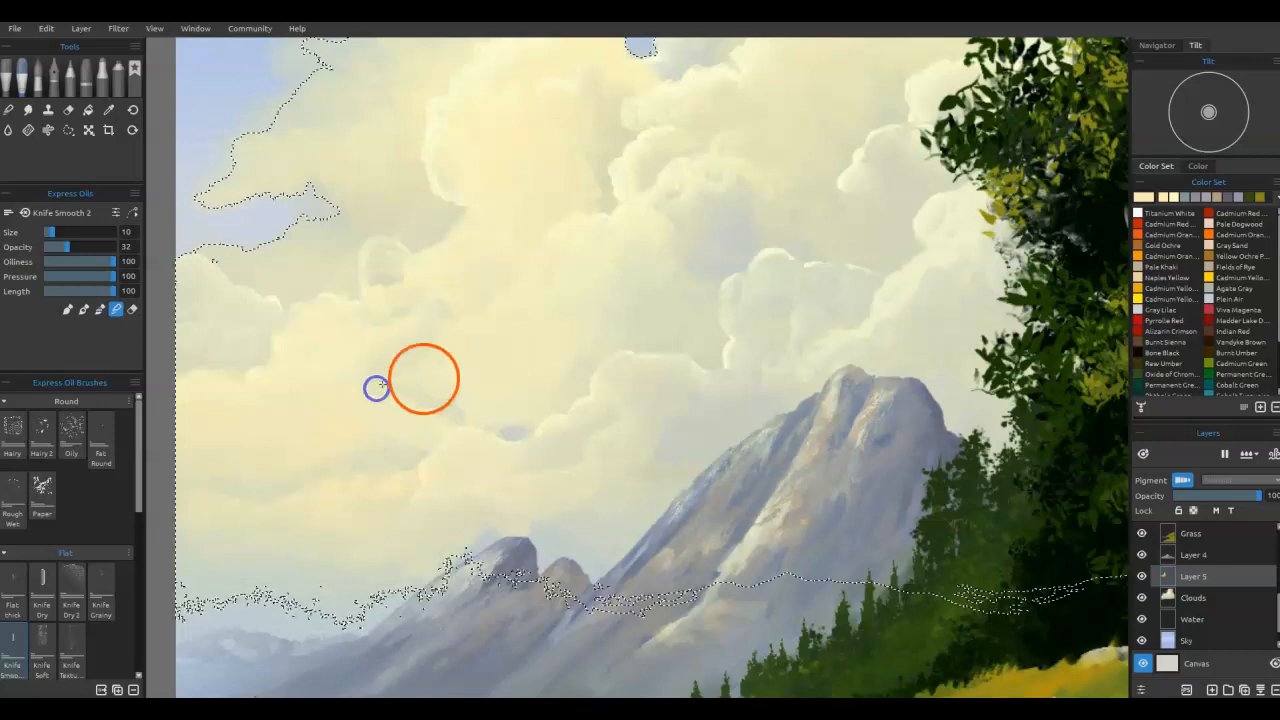
mouse_move(441, 363)
mouse_down()
mouse_move(461, 321)
mouse_move(386, 320)
mouse_up()
Step: Soften the warm glaze along the lower cloud edges above the peaks and around the central cloud
drag(304, 422, 307, 433)
mouse_move(496, 560)
mouse_down()
mouse_move(531, 568)
mouse_move(528, 524)
mouse_up()
drag(400, 463, 431, 427)
click(597, 366)
drag(588, 357, 598, 369)
drag(495, 163, 599, 217)
mouse_move(564, 167)
mouse_down()
mouse_move(591, 177)
mouse_move(602, 128)
mouse_up()
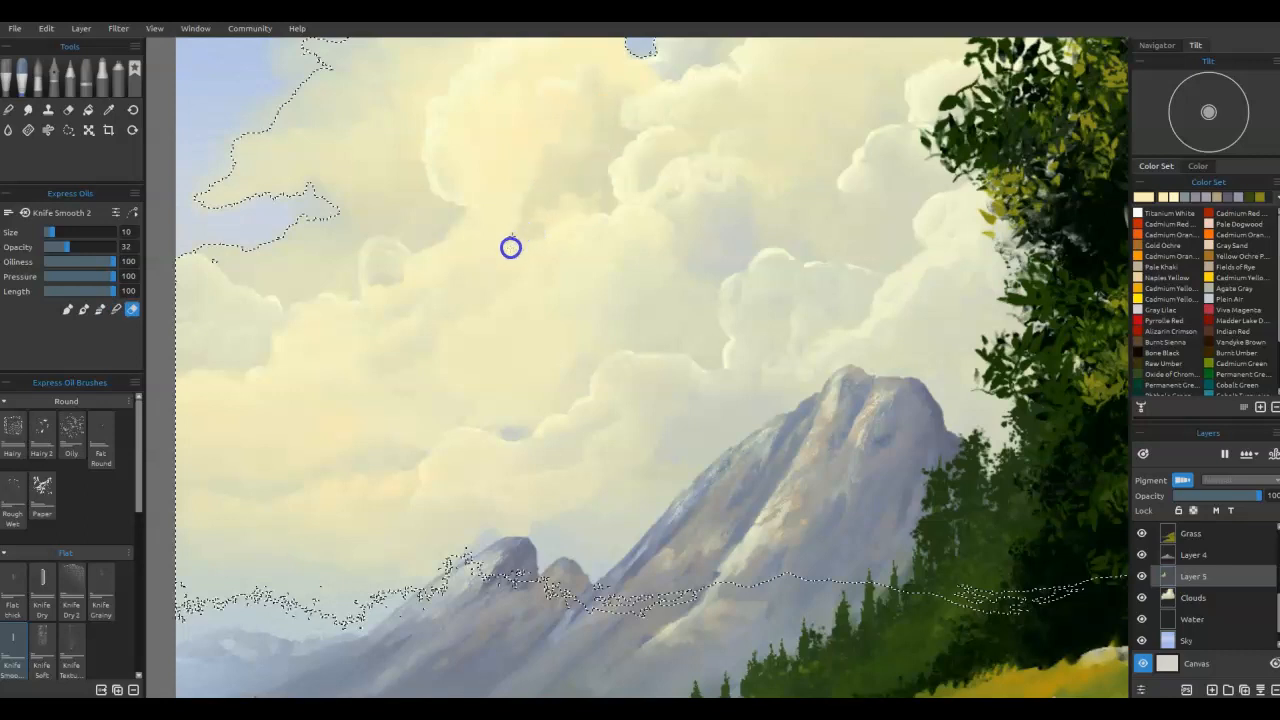
Step: Erase a shadow gap below the central cloud and blend it with the Knife Grainy brush at size 16
mouse_move(500, 279)
mouse_down()
mouse_move(541, 162)
mouse_move(649, 48)
mouse_move(637, 158)
mouse_move(555, 223)
mouse_up()
key(e)
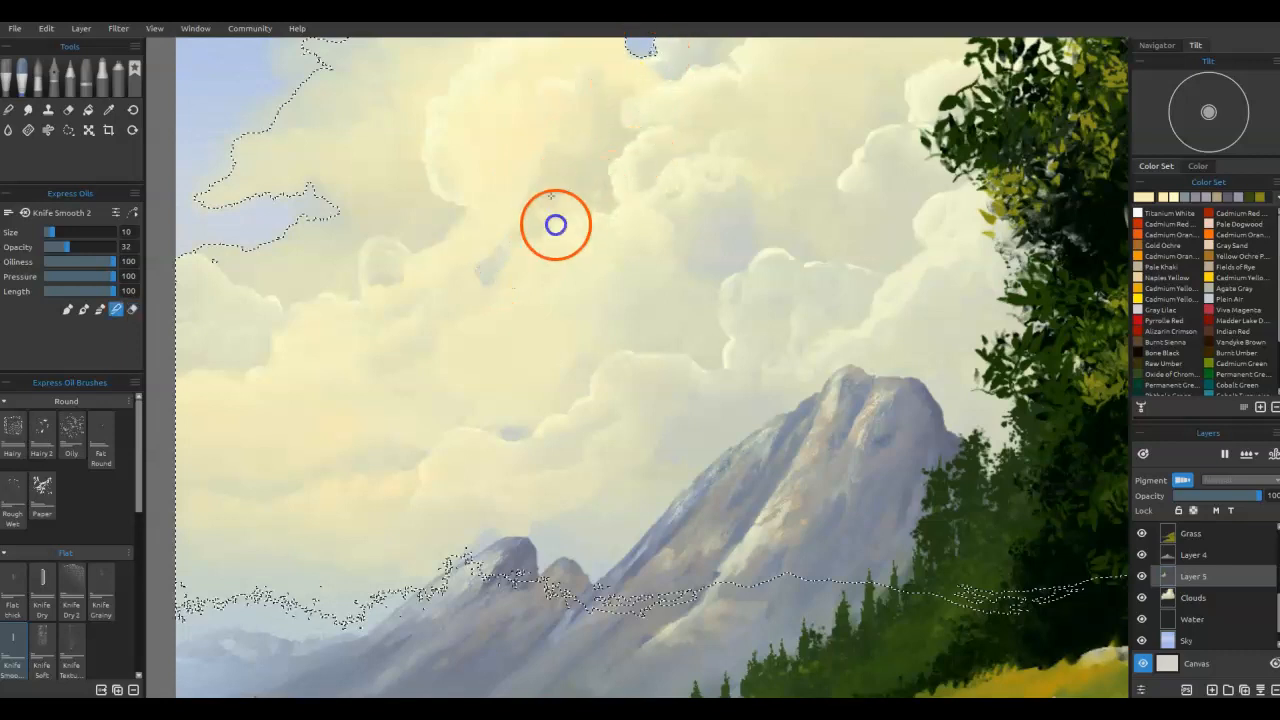
click(101, 590)
mouse_move(437, 174)
mouse_down()
mouse_move(554, 174)
mouse_move(558, 192)
mouse_move(526, 203)
mouse_up()
mouse_move(505, 246)
mouse_down()
mouse_move(477, 271)
mouse_move(486, 248)
mouse_move(477, 256)
mouse_move(491, 275)
mouse_move(470, 293)
mouse_move(510, 266)
mouse_up()
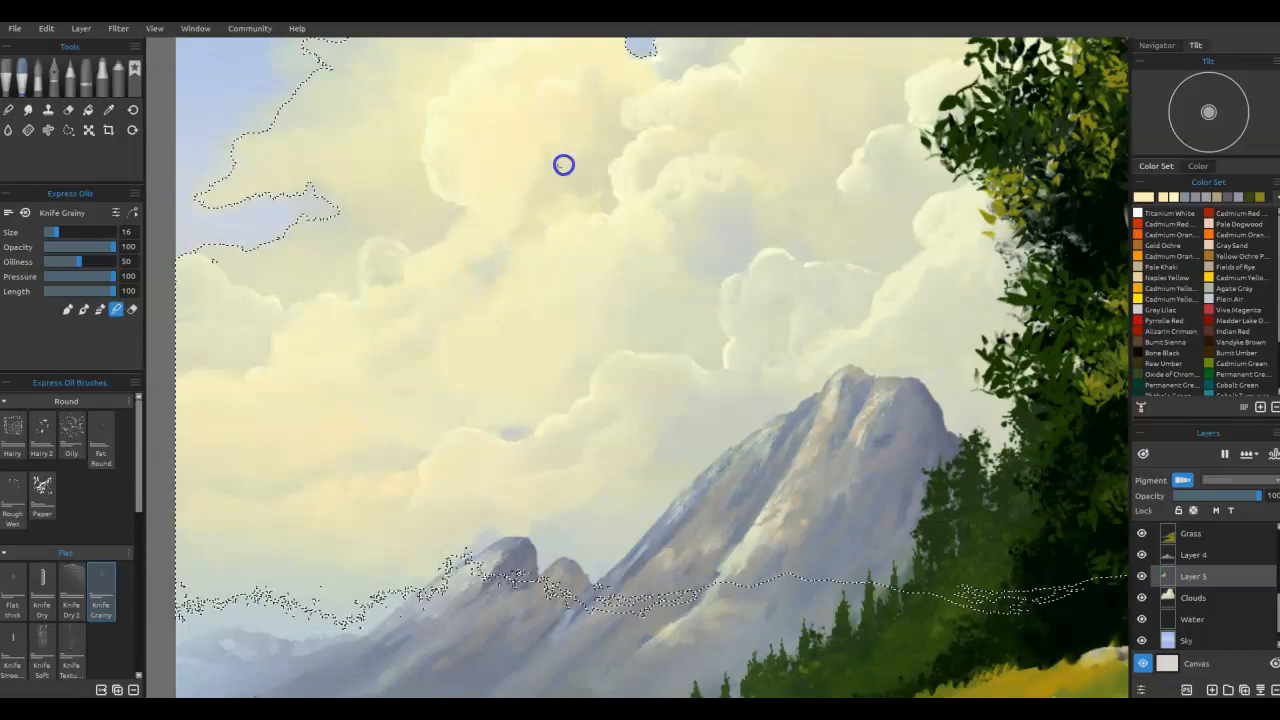
mouse_move(592, 128)
mouse_down()
mouse_move(586, 140)
mouse_move(577, 125)
mouse_up()
Step: Remove the cloud selection and blend the left cloud's edge and the sky near the mountains with Knife Grainy
key(d)
key(ctrl+d)
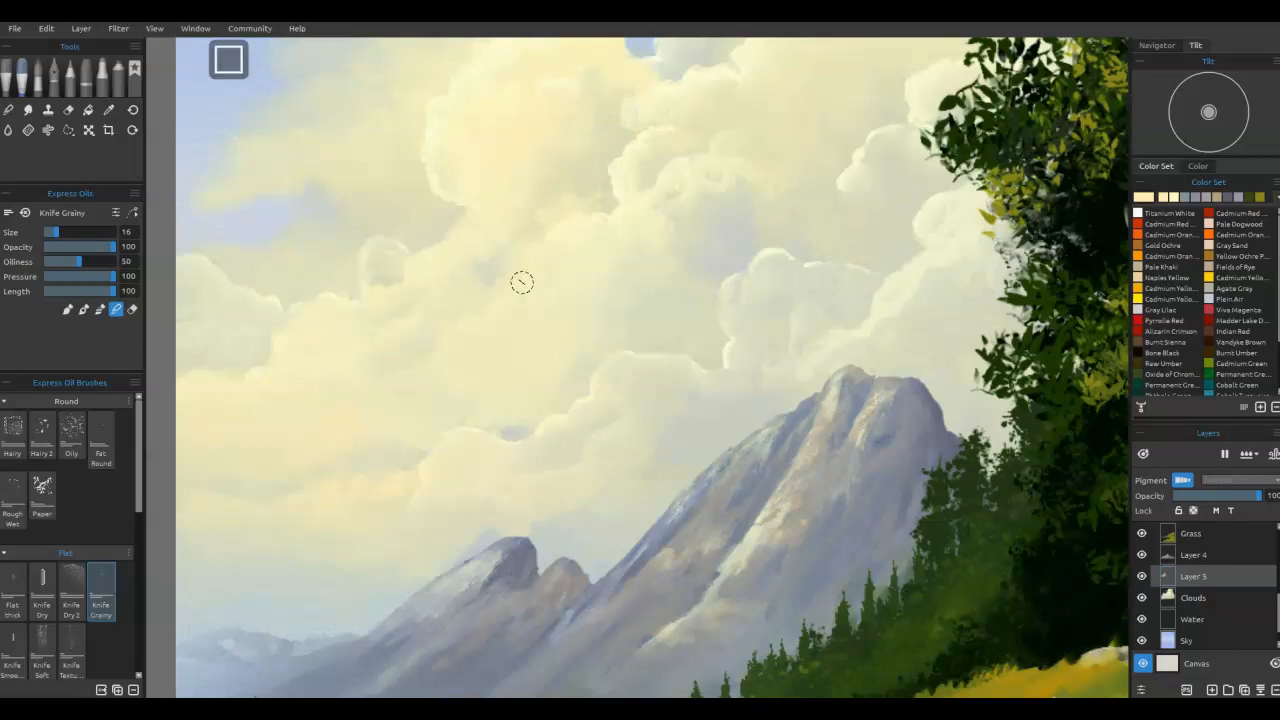
click(403, 283)
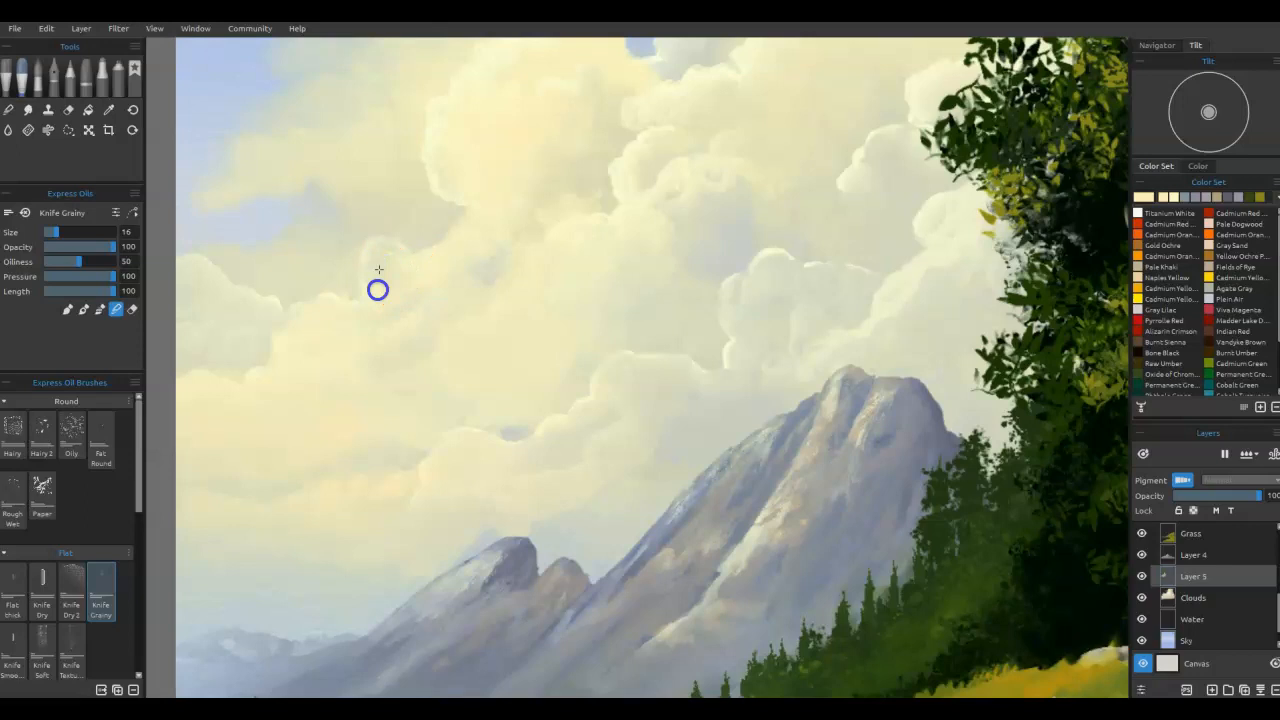
mouse_move(614, 477)
mouse_down()
mouse_move(568, 543)
mouse_move(574, 563)
mouse_move(586, 551)
mouse_move(579, 563)
mouse_up()
Step: Try the Overlay, Saturation and Lighten blend modes on the cloud glaze layer and restore Pigment blending
click(1183, 481)
click(1220, 482)
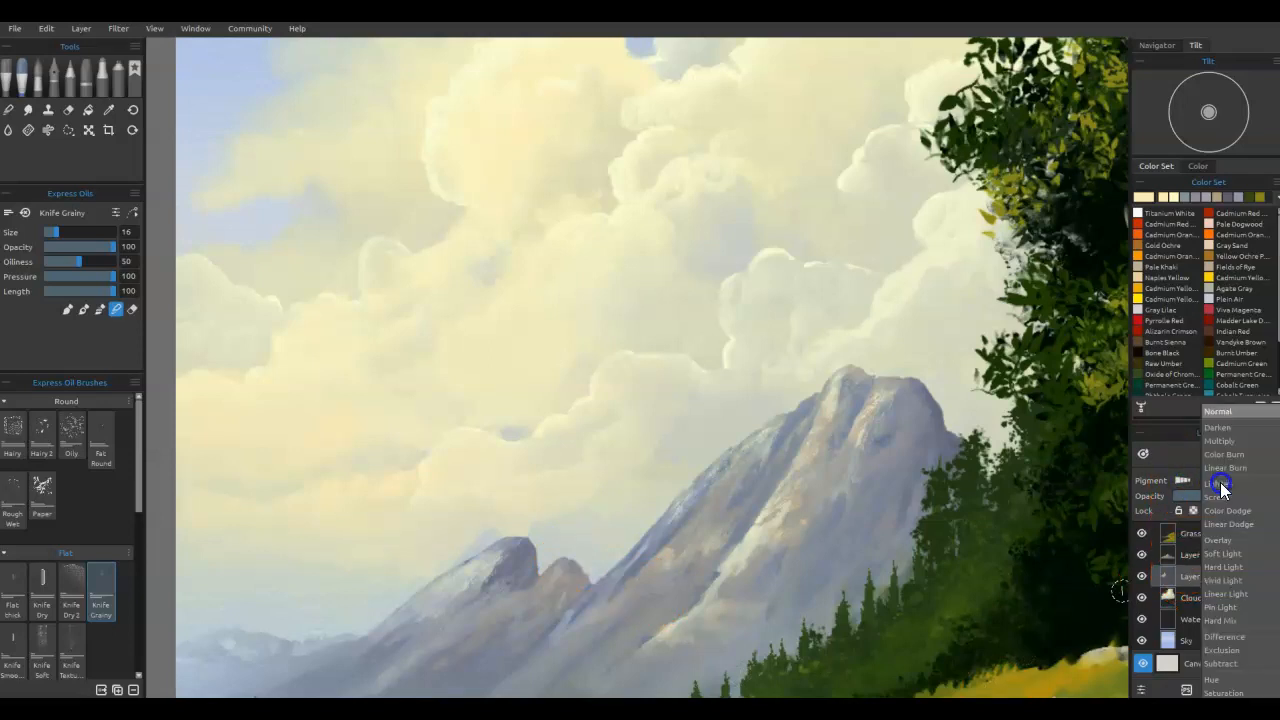
click(1216, 540)
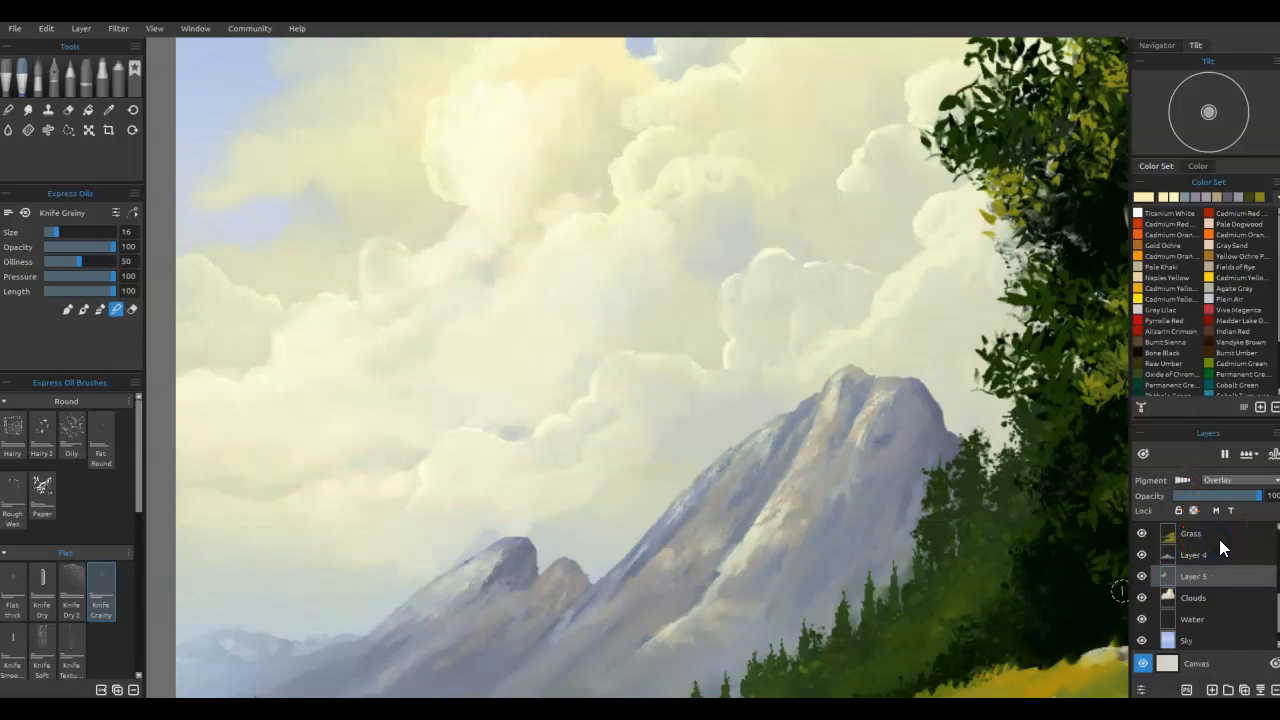
click(1220, 482)
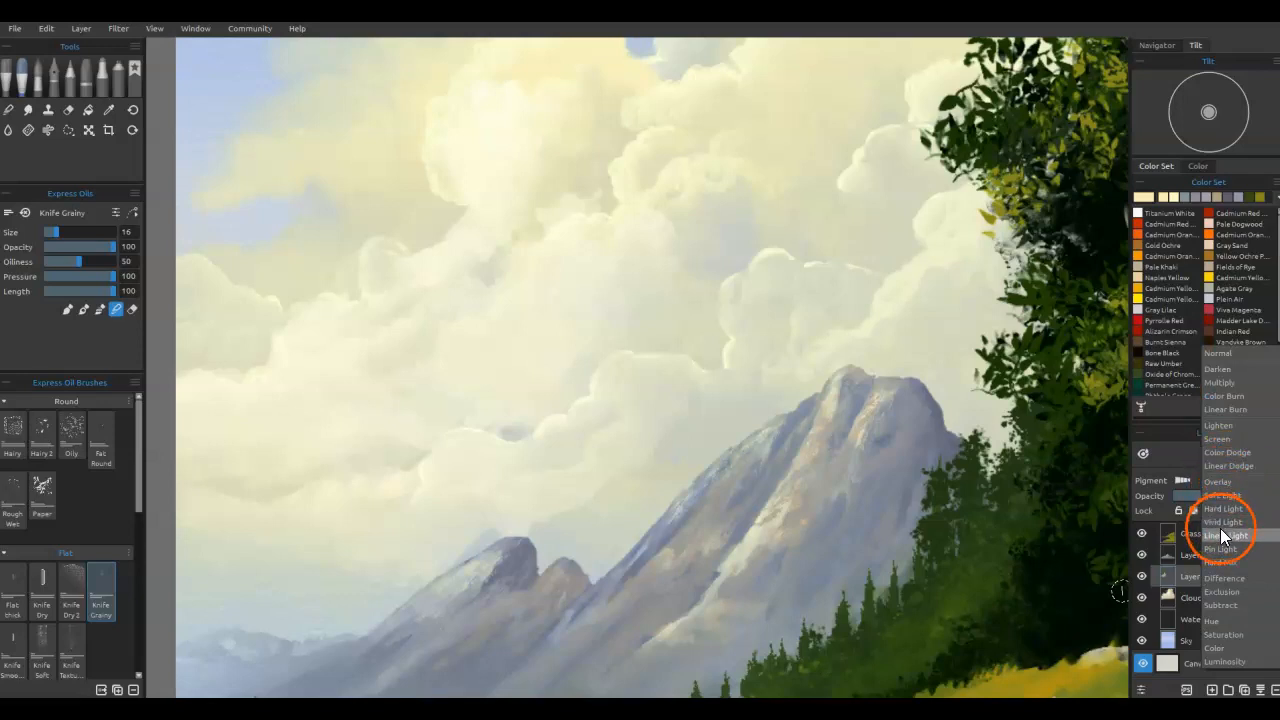
click(1222, 635)
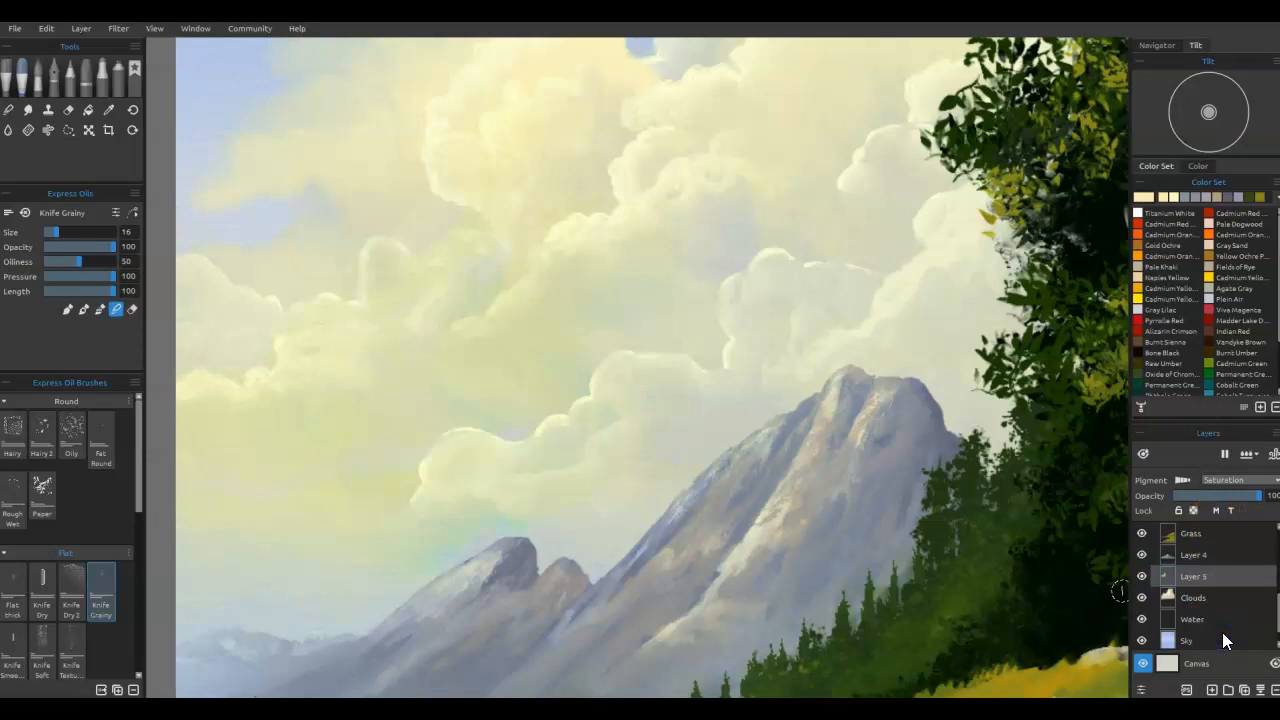
click(1226, 482)
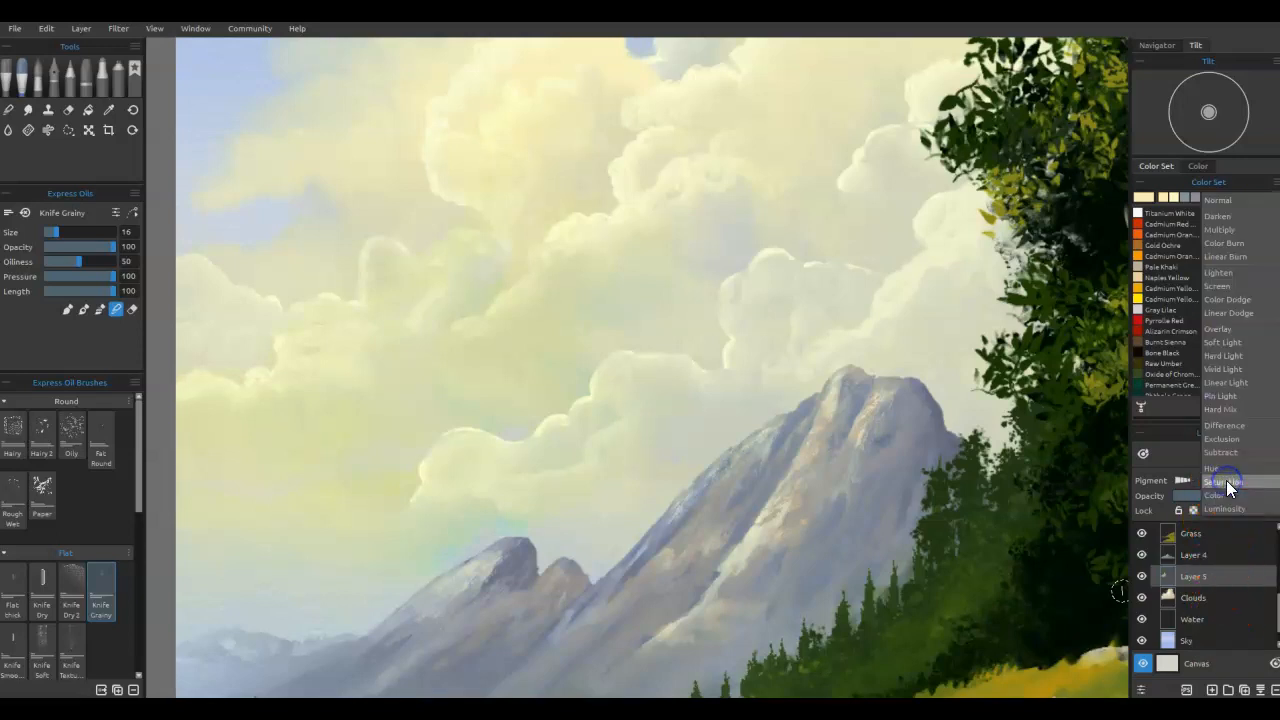
click(1218, 272)
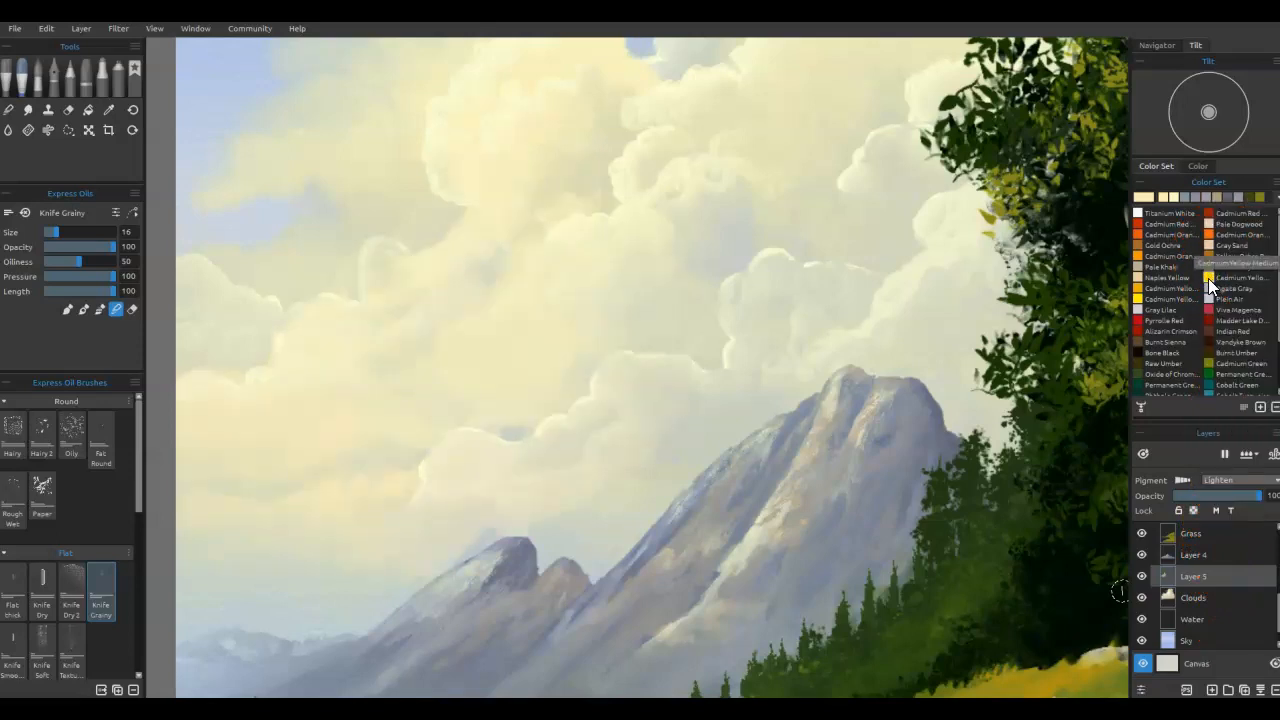
click(1185, 482)
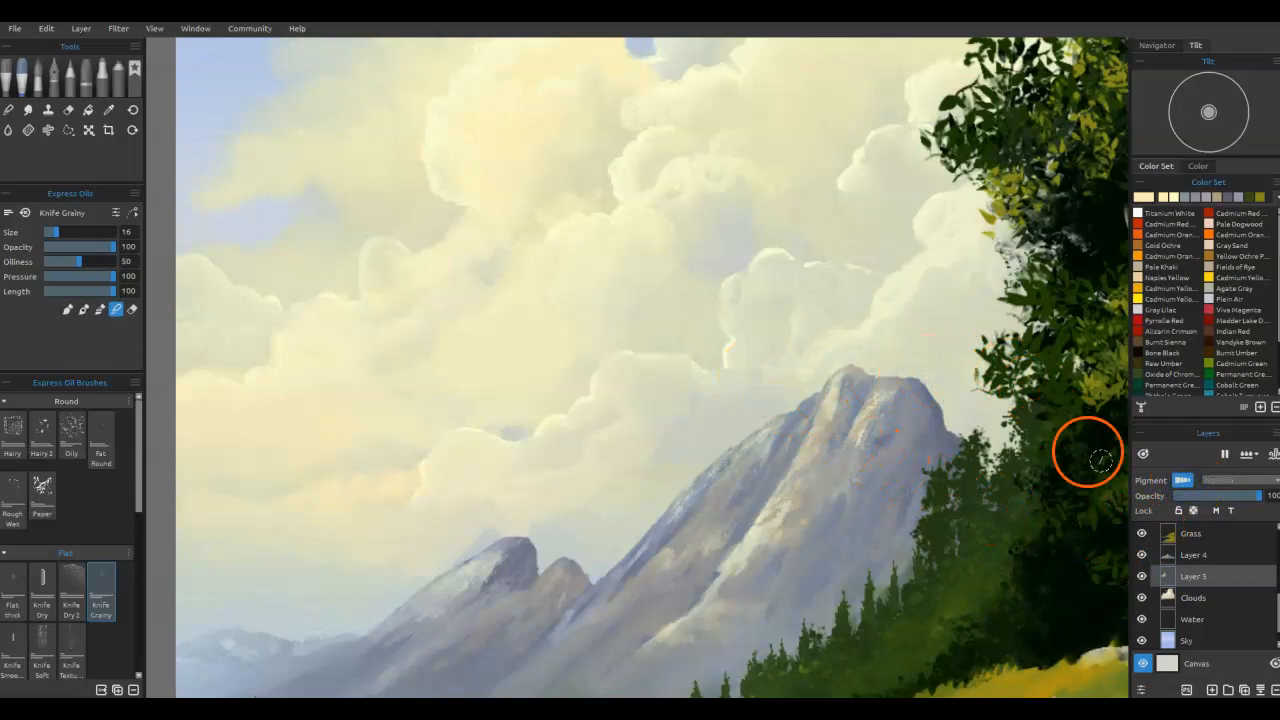
Step: Lower the cloud glaze layer's opacity to 75
click(1233, 492)
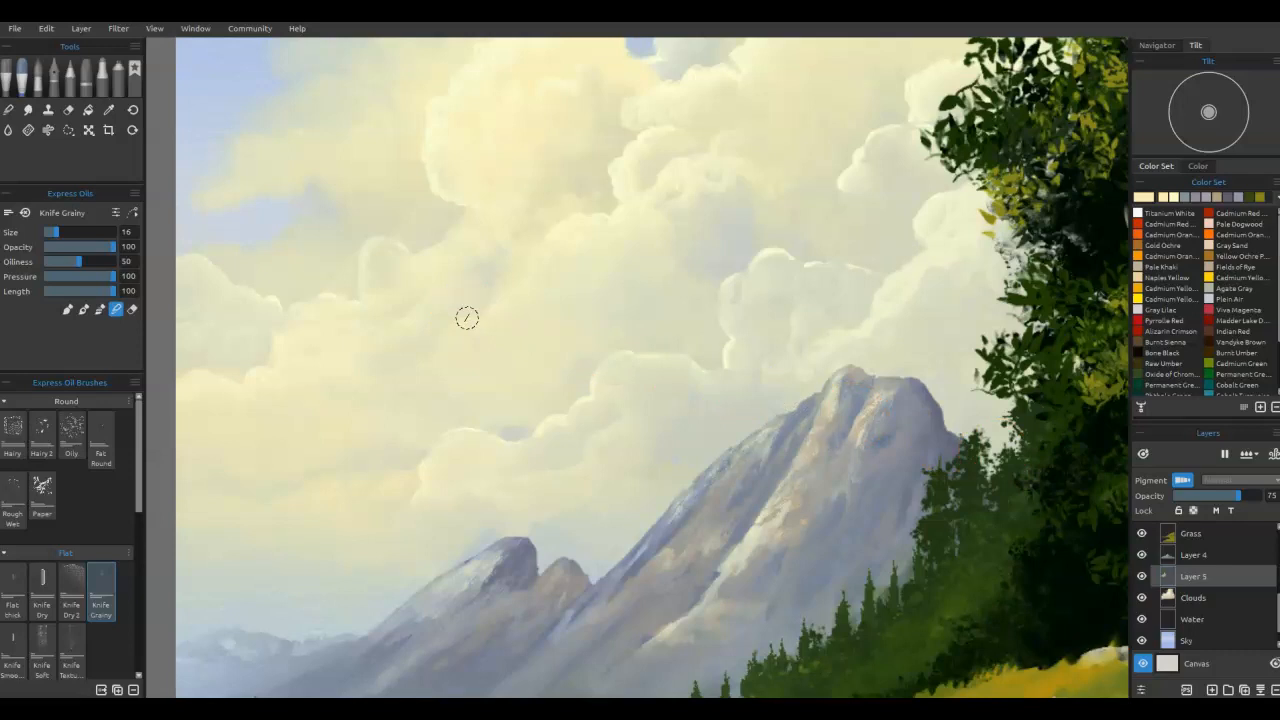
Step: Try glazing the centre of the cloud with a pale peach mixed as #fcf1d6, using the Knife Grainy brush at size 16
key(alt)
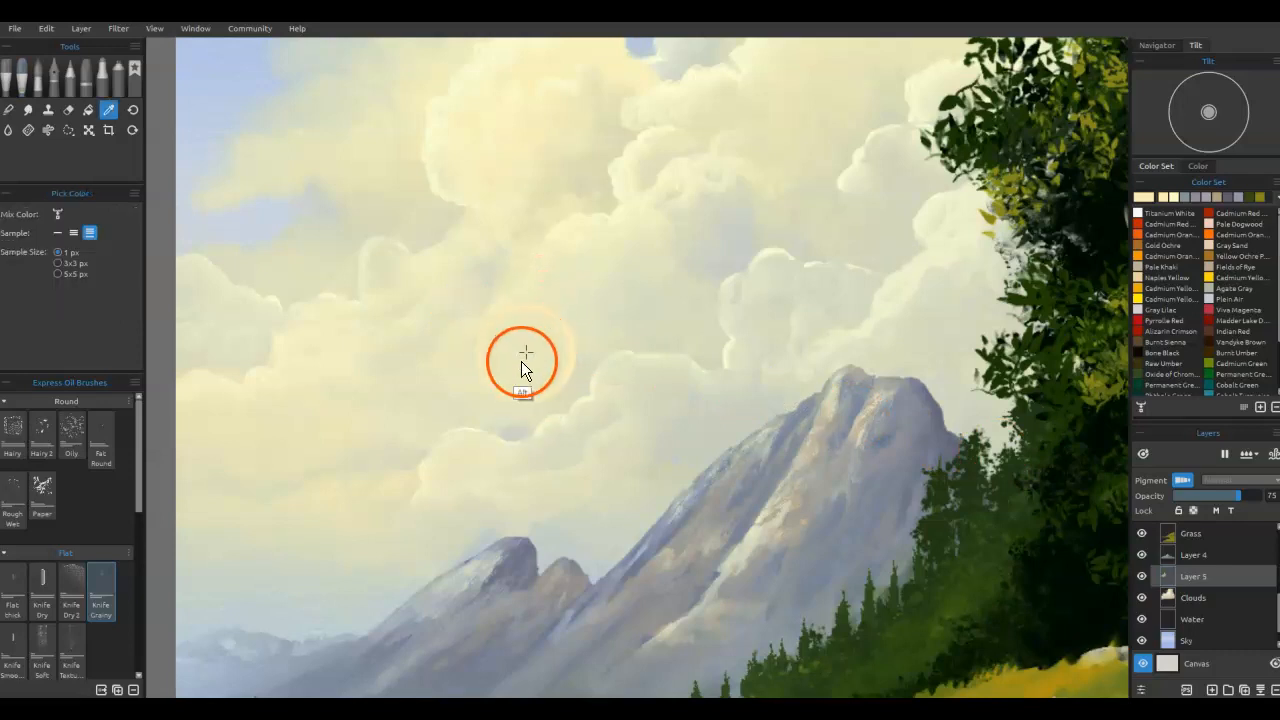
click(1143, 198)
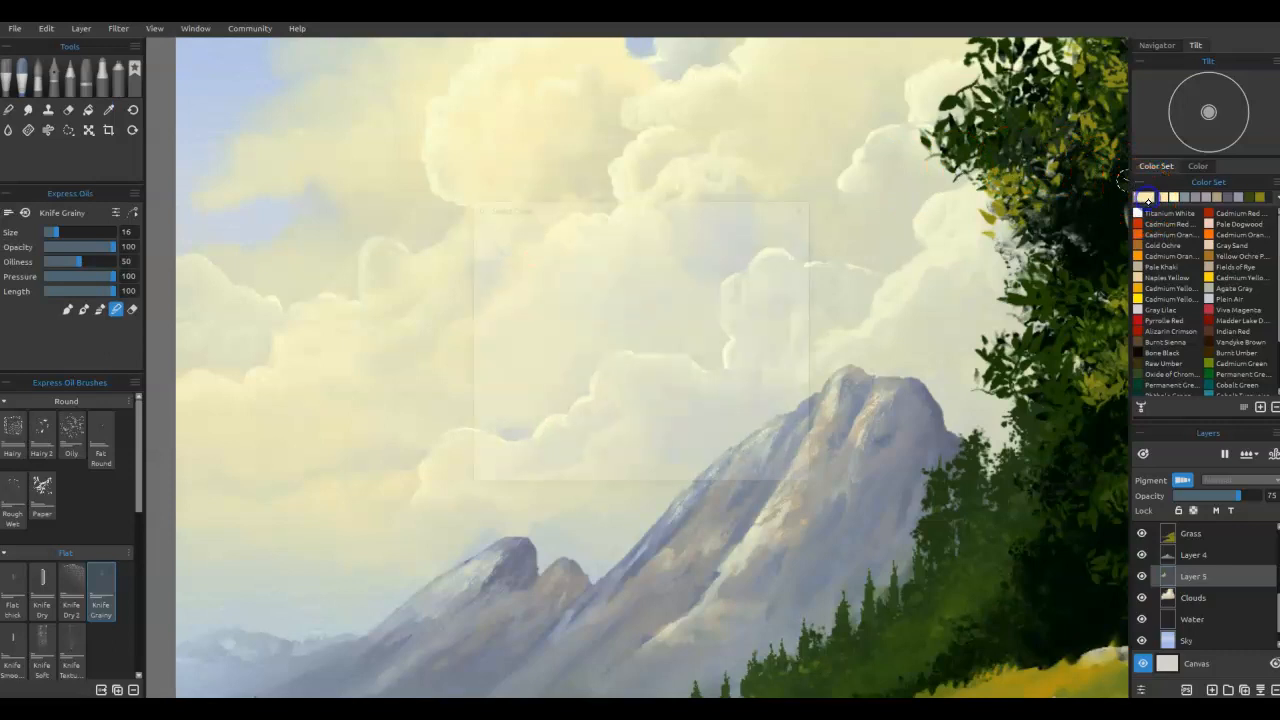
click(758, 340)
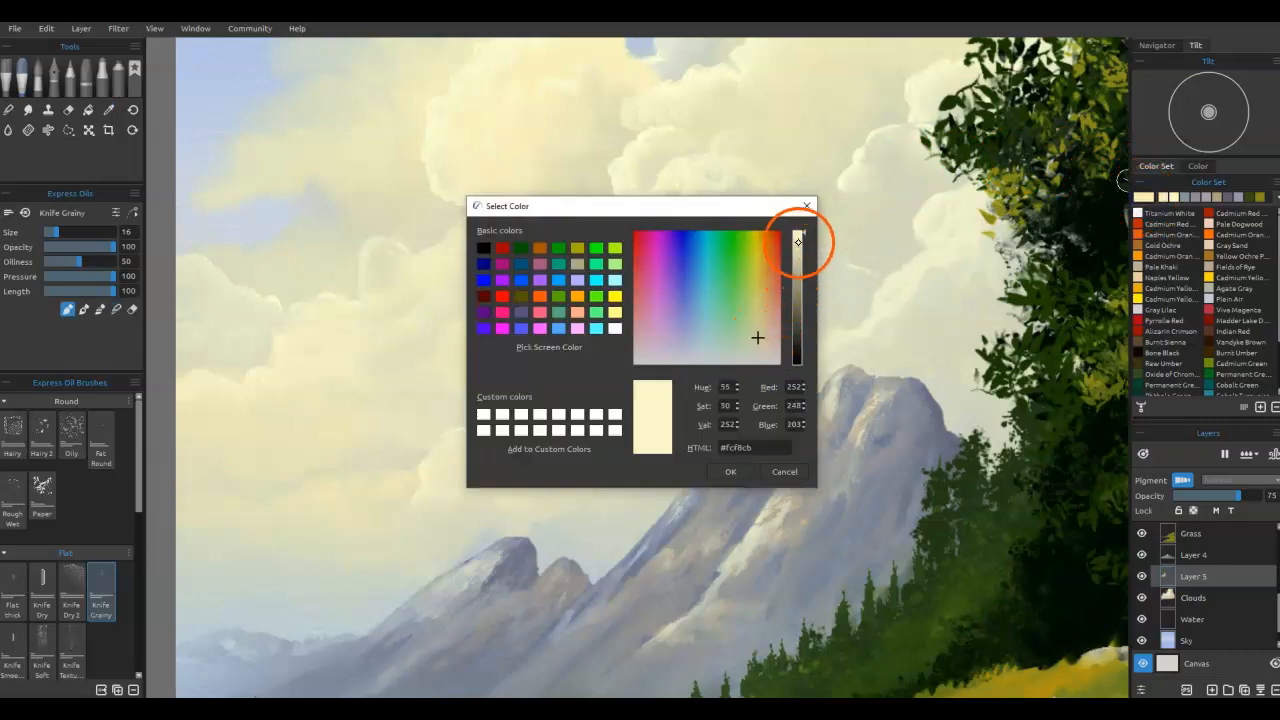
click(762, 344)
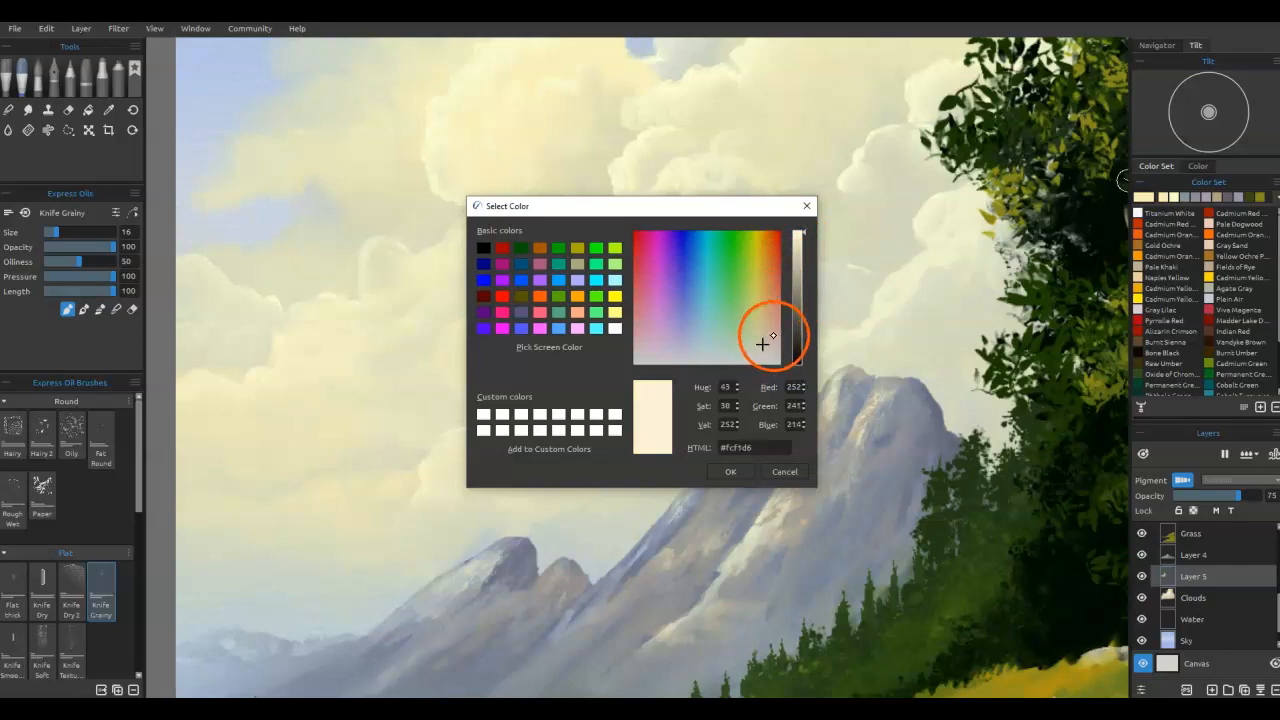
click(730, 471)
mouse_move(470, 298)
mouse_down()
mouse_move(497, 226)
mouse_move(562, 247)
mouse_up()
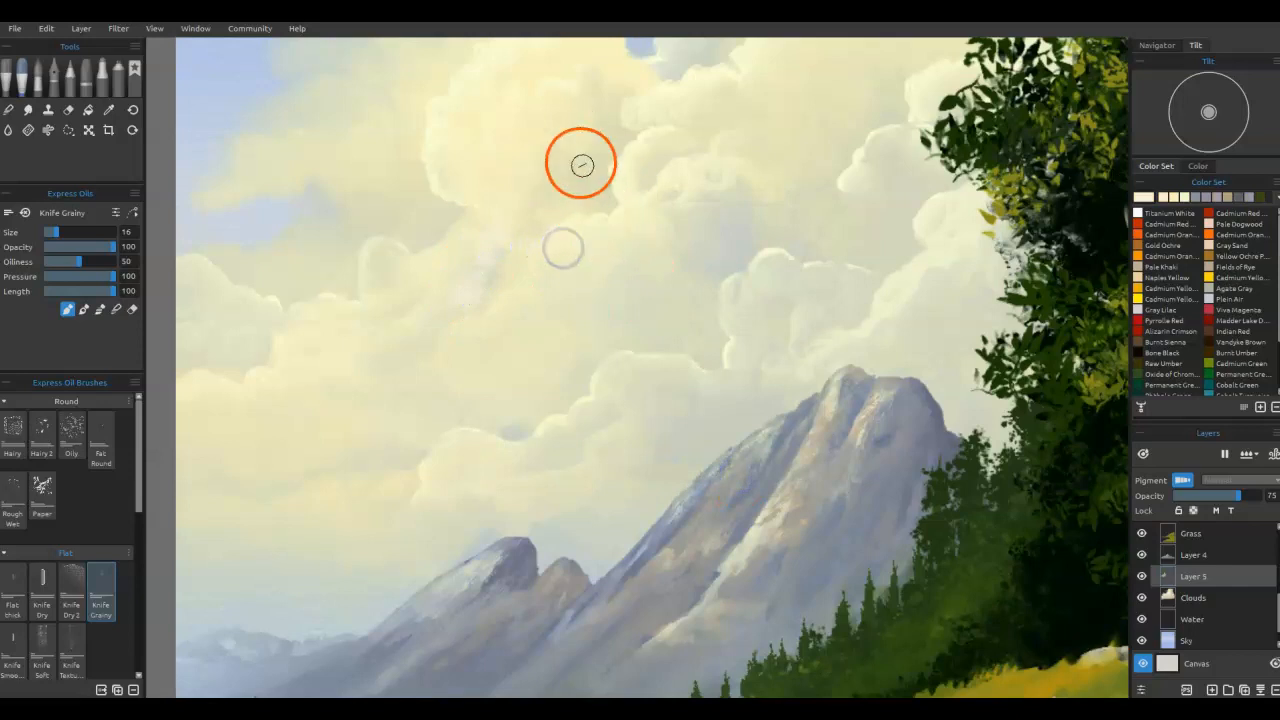
mouse_move(520, 304)
mouse_down()
mouse_move(576, 338)
mouse_move(551, 276)
mouse_move(561, 290)
mouse_move(520, 291)
mouse_move(496, 243)
mouse_up()
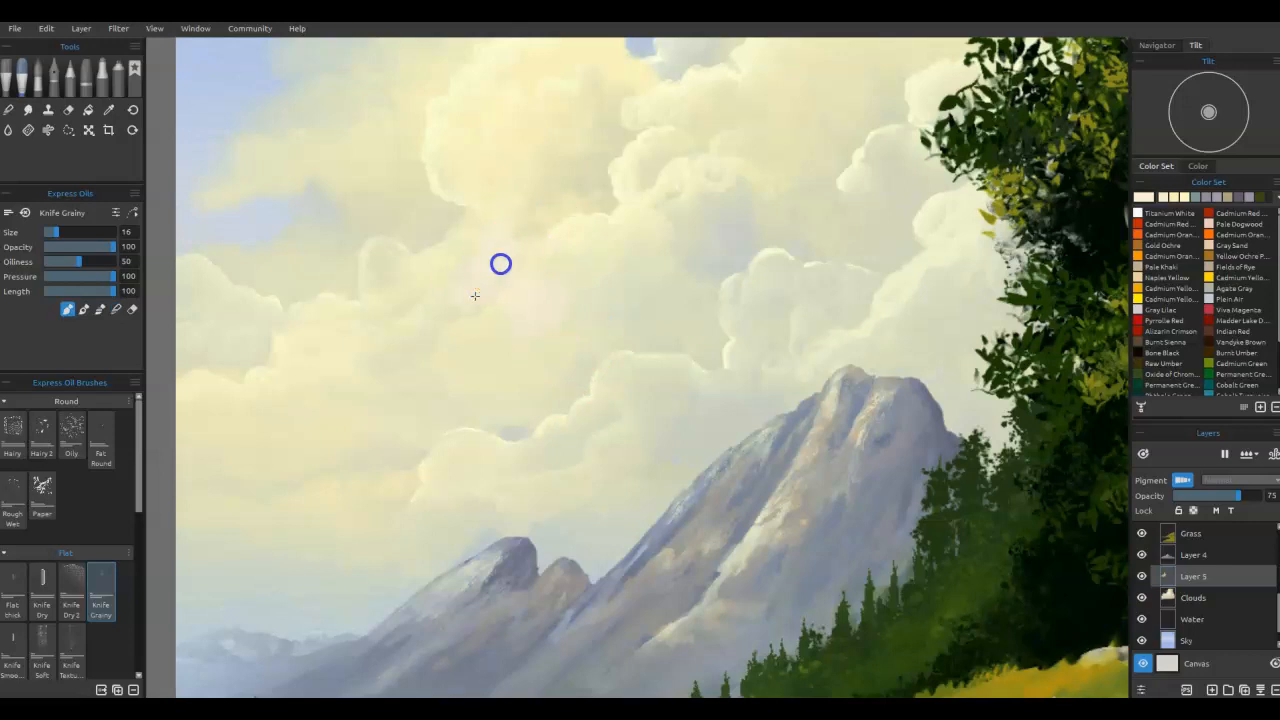
drag(447, 282, 495, 240)
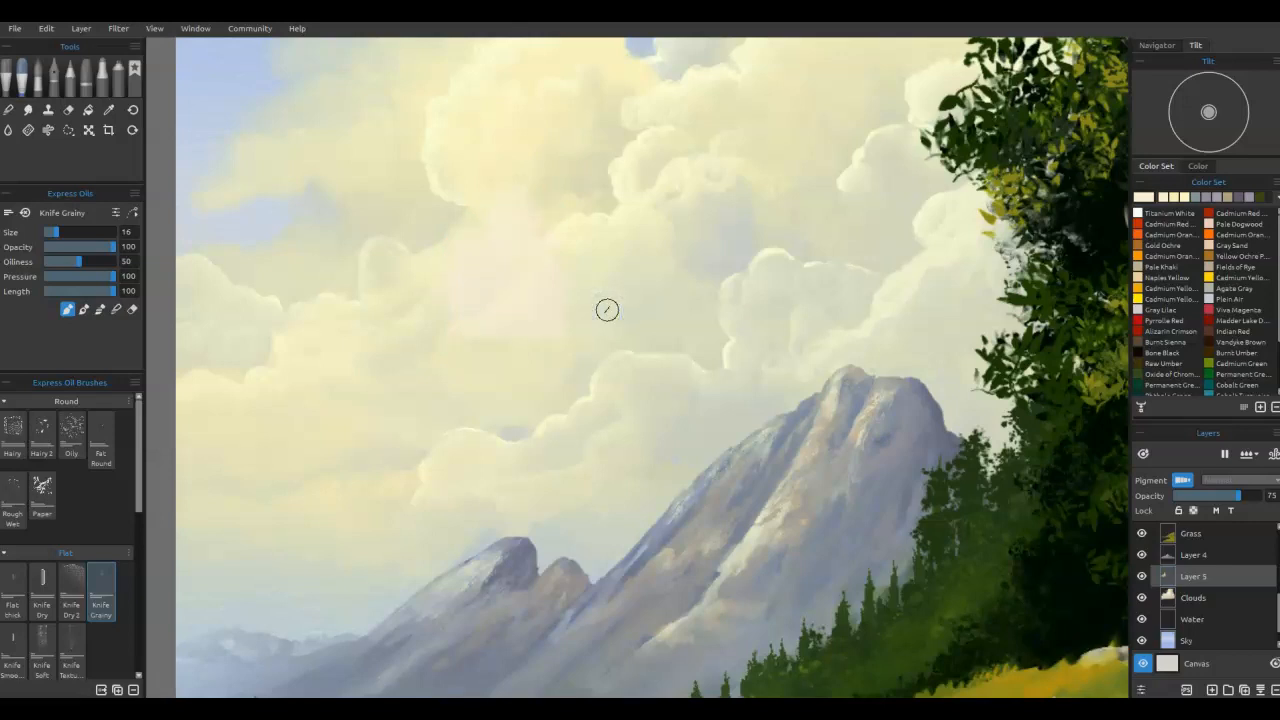
Step: Undo the peach strokes and the reduction of the cloud glaze layer's opacity
key(ctrl+z)
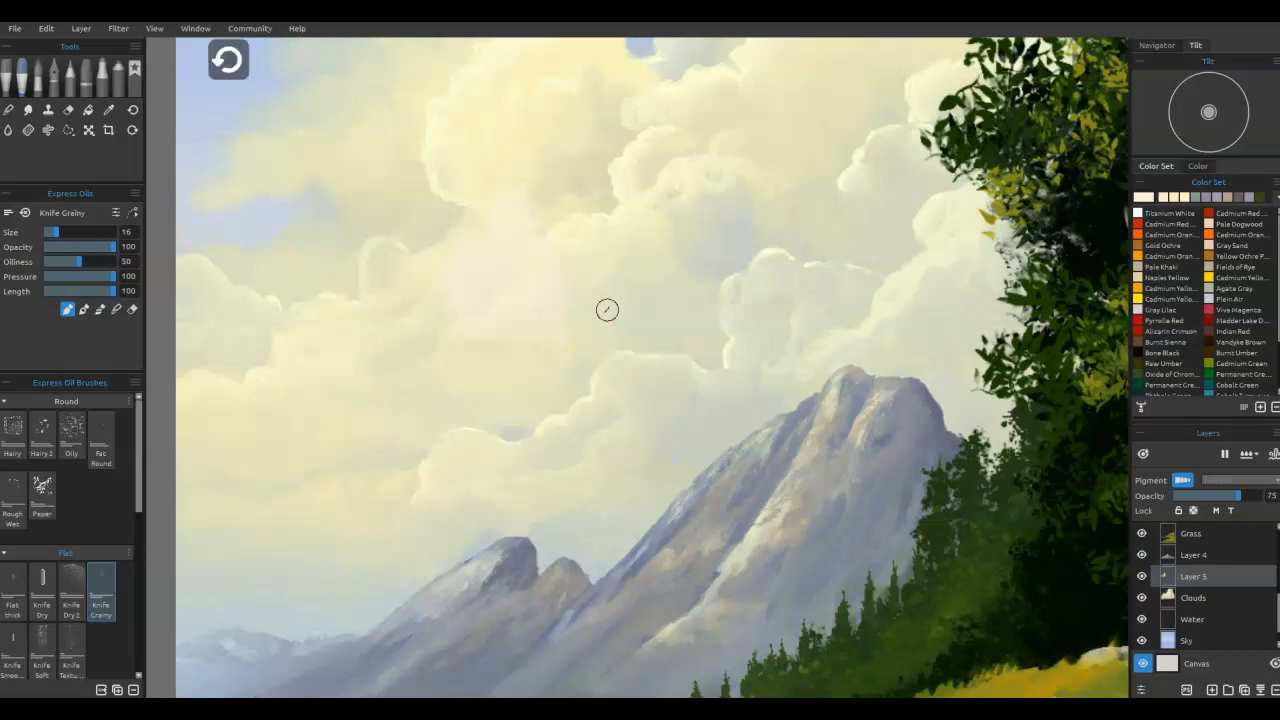
key(ctrl+z)
key(ctrl+z)
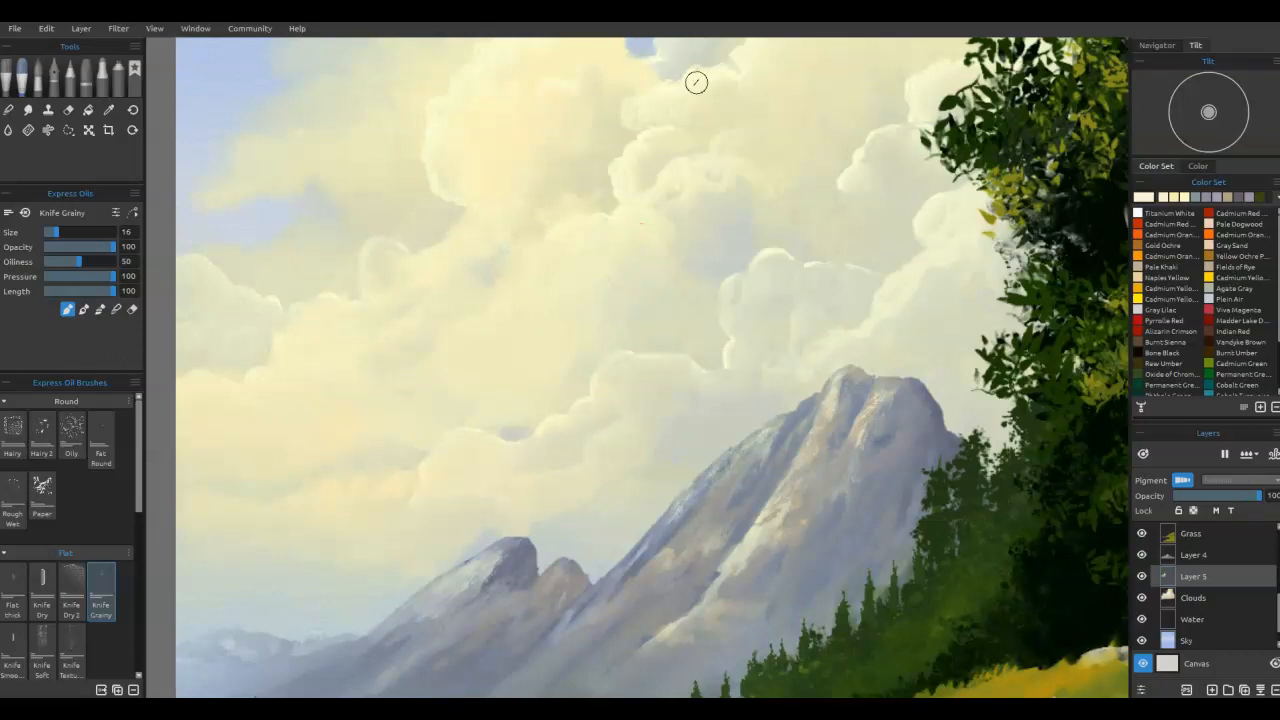
Step: Sample a pale yellow from the upper cloud and stroke it over the shadows of the central cloud and the cloud above the mountain
key(i)
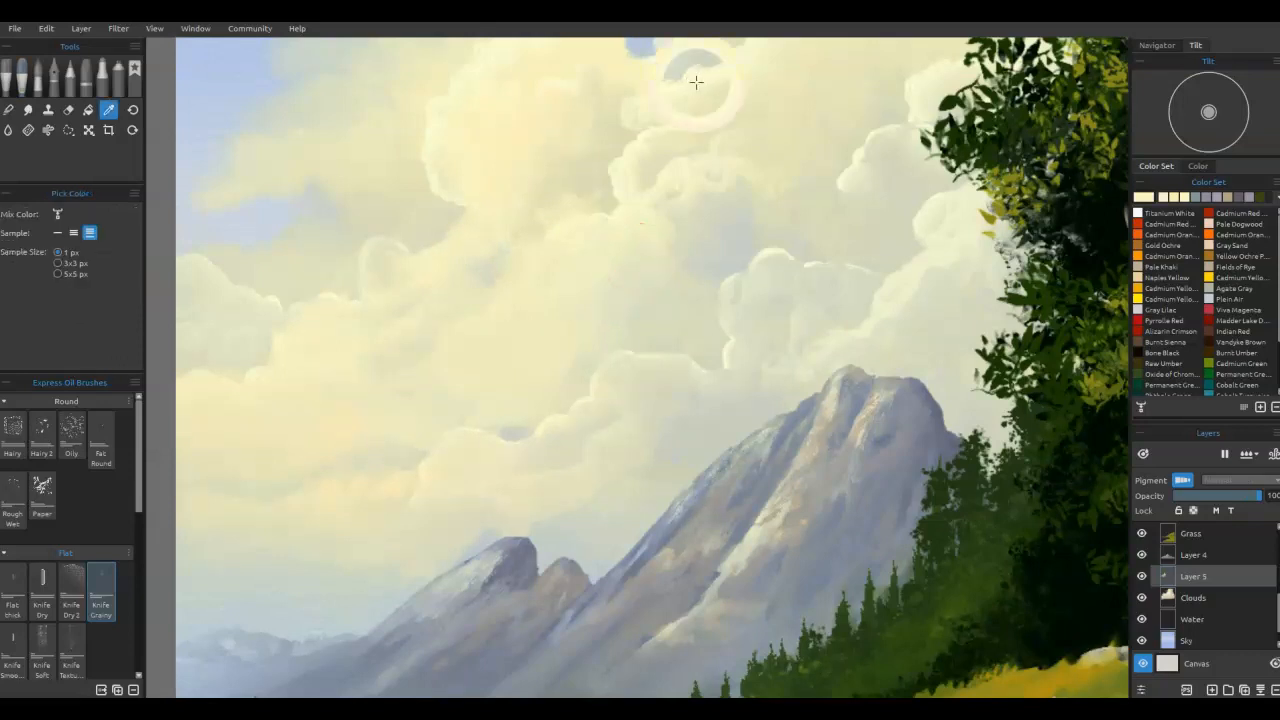
click(696, 82)
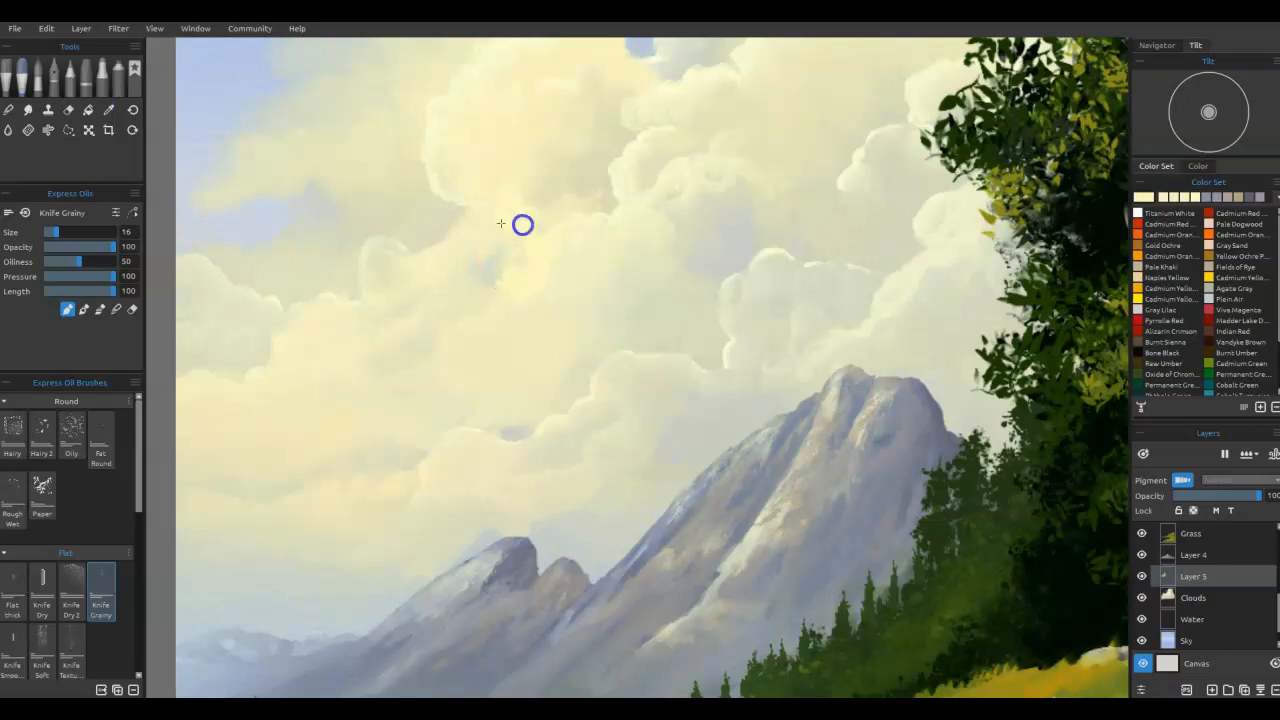
mouse_move(487, 217)
mouse_down()
mouse_move(514, 214)
mouse_move(482, 324)
mouse_up()
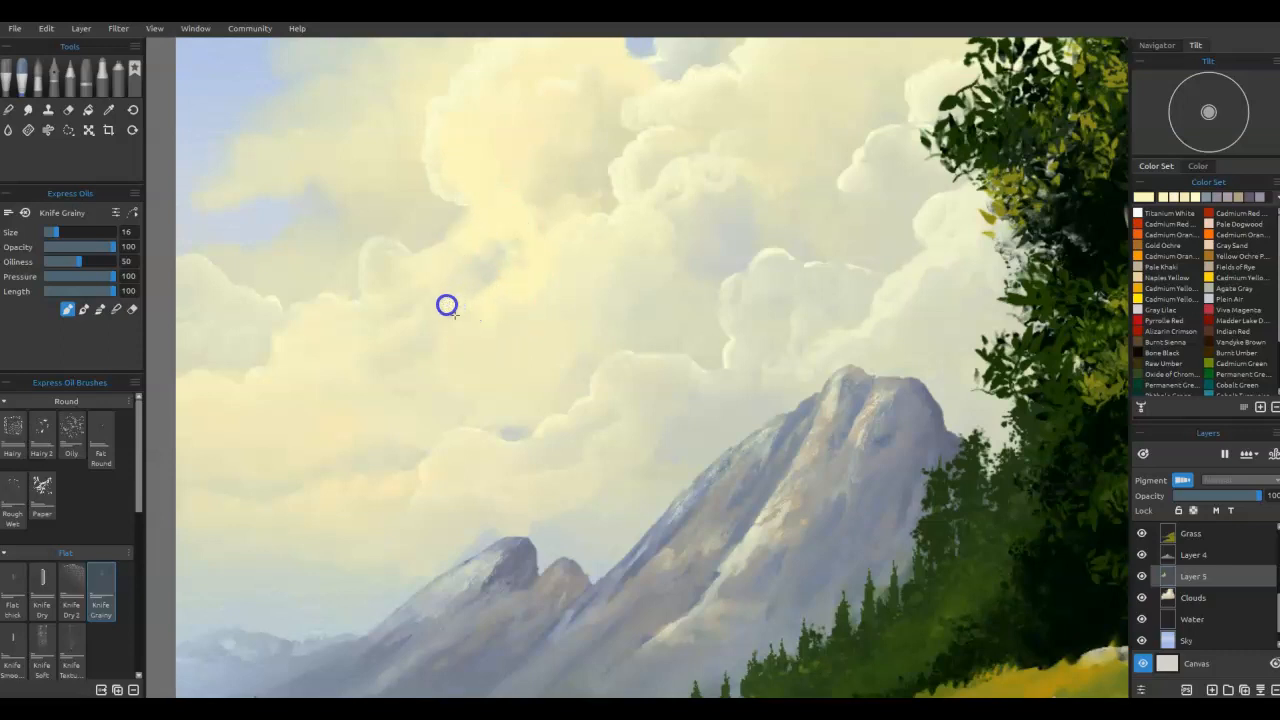
drag(560, 271, 527, 349)
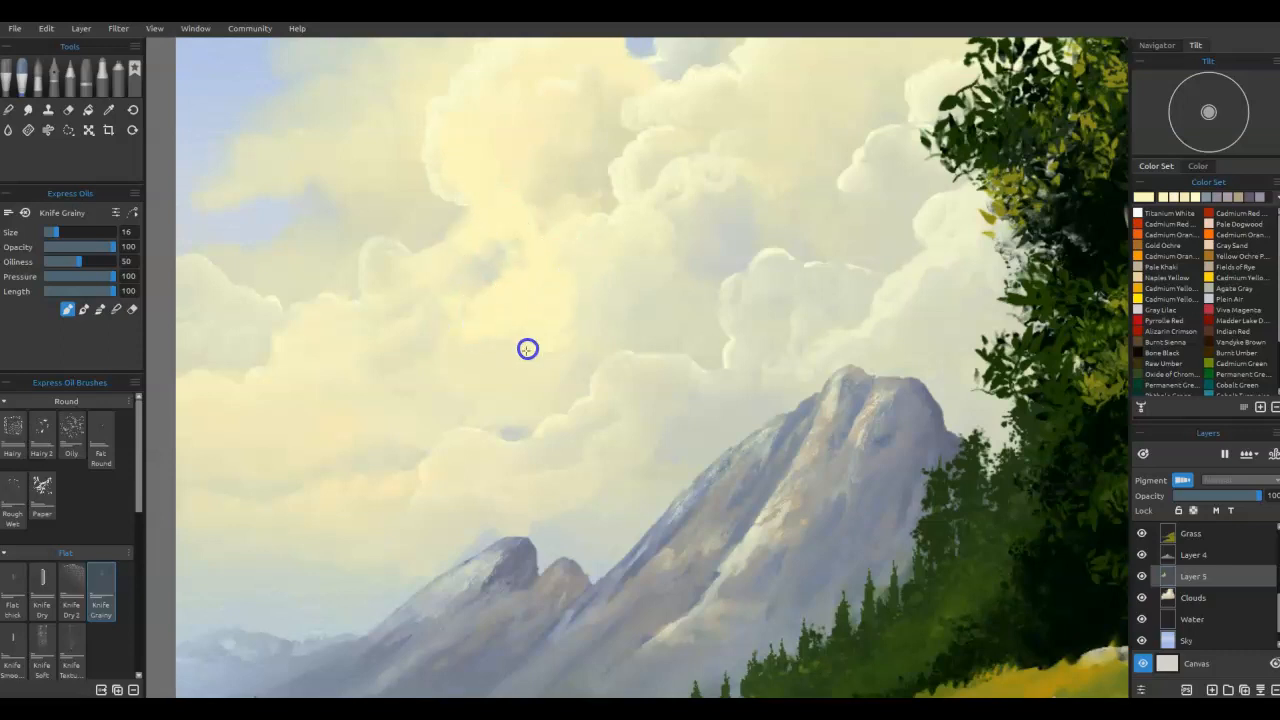
click(444, 366)
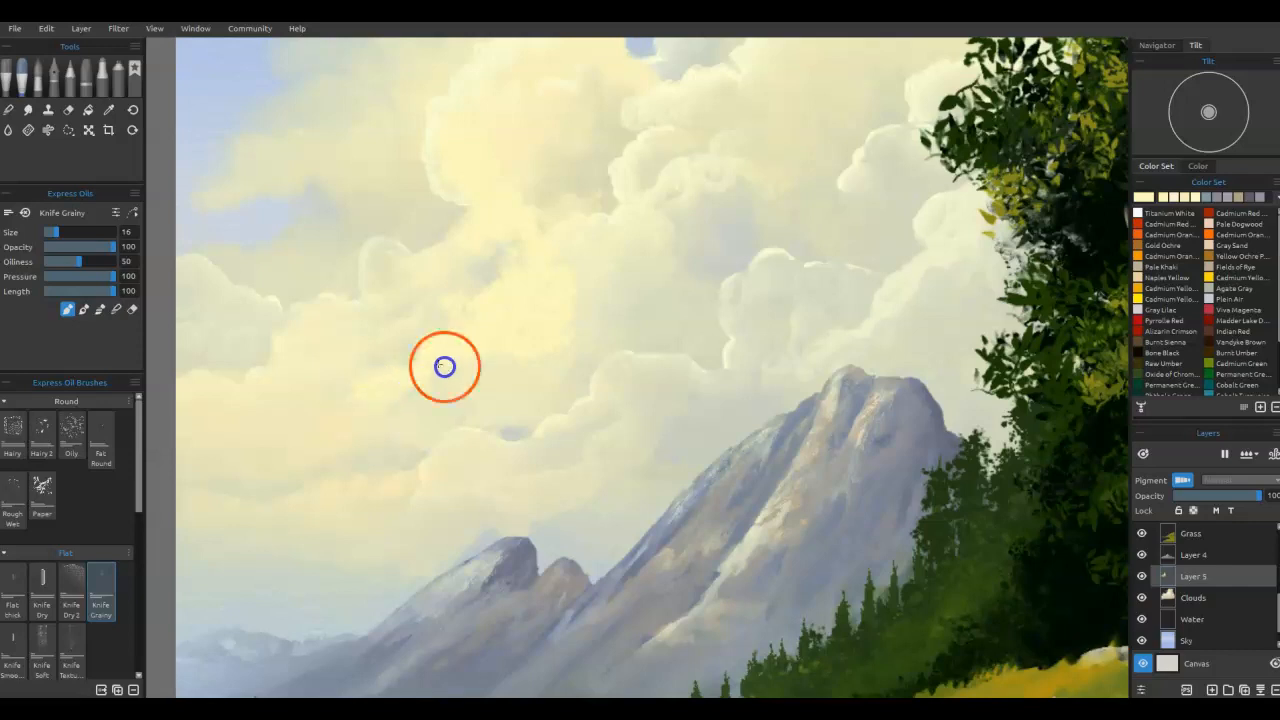
mouse_move(310, 385)
mouse_down()
mouse_move(364, 389)
mouse_move(431, 382)
mouse_up()
drag(532, 297, 509, 274)
mouse_move(500, 390)
mouse_down()
mouse_move(490, 377)
mouse_move(503, 373)
mouse_up()
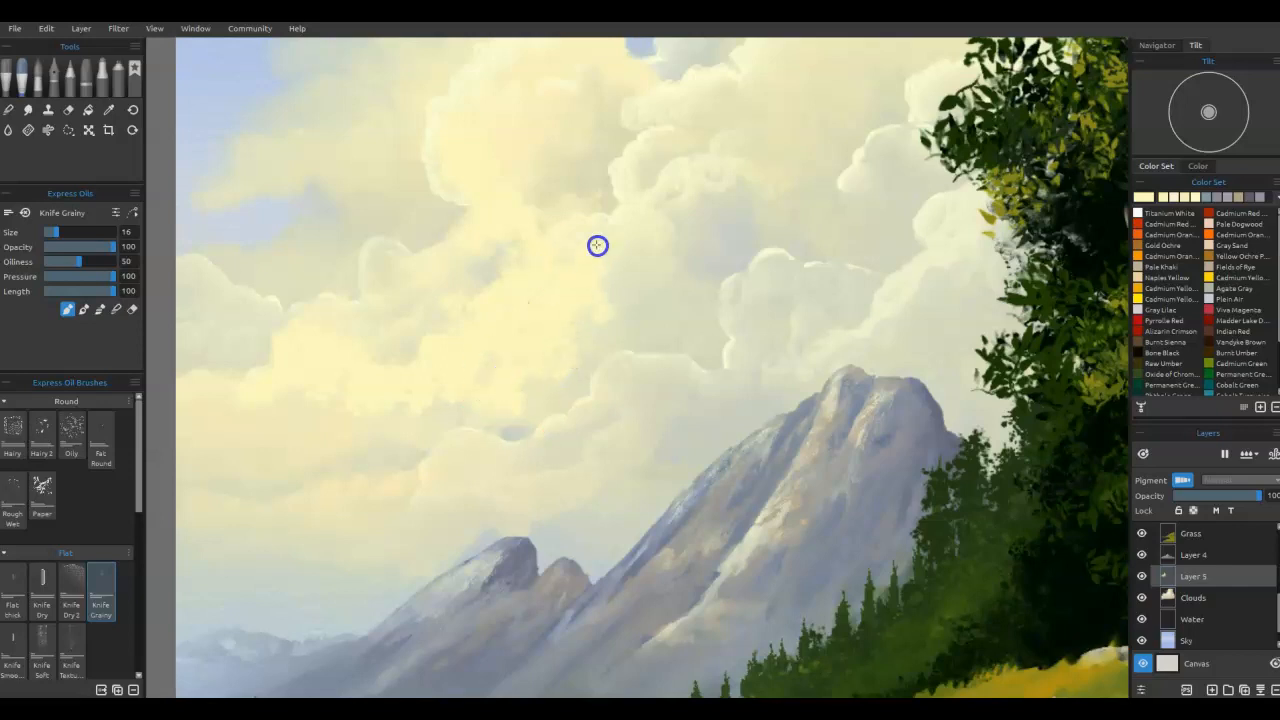
mouse_move(697, 177)
mouse_down()
mouse_move(671, 202)
mouse_move(642, 407)
mouse_move(705, 351)
mouse_up()
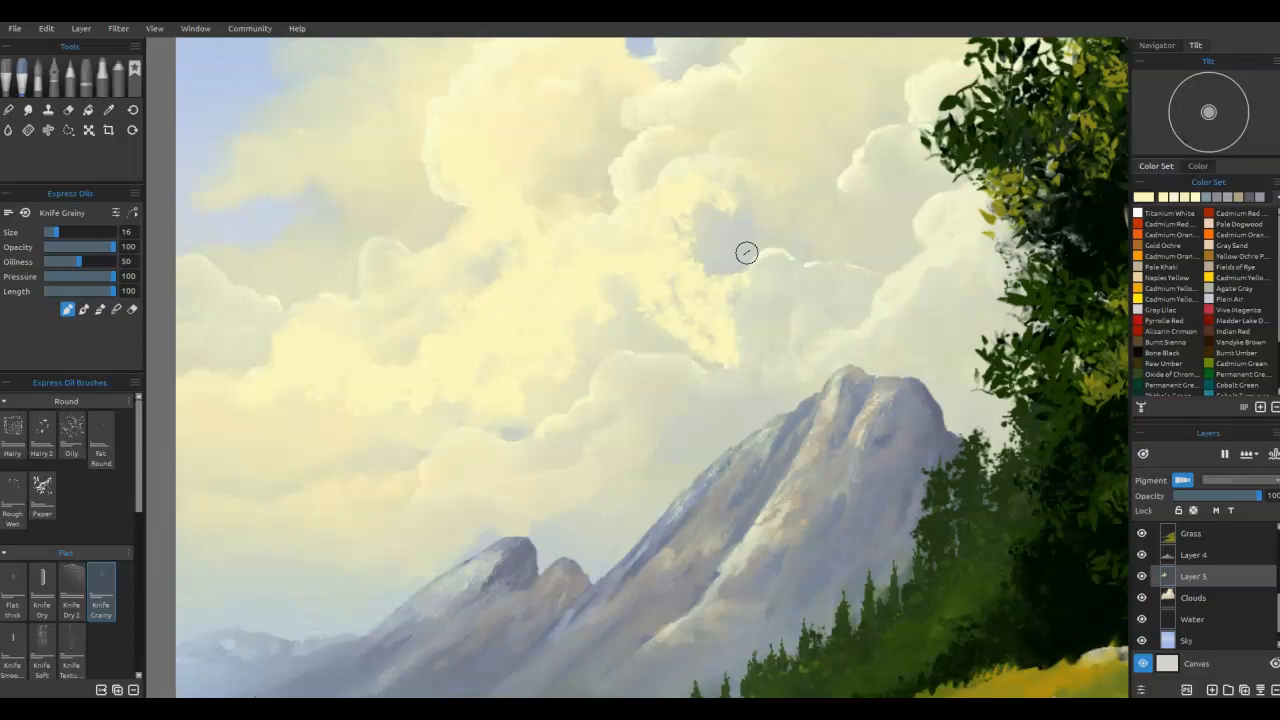
Step: Blend the yellow strokes into the surrounding clouds with the Knife Grainy brush at size 45
drag(717, 476, 775, 487)
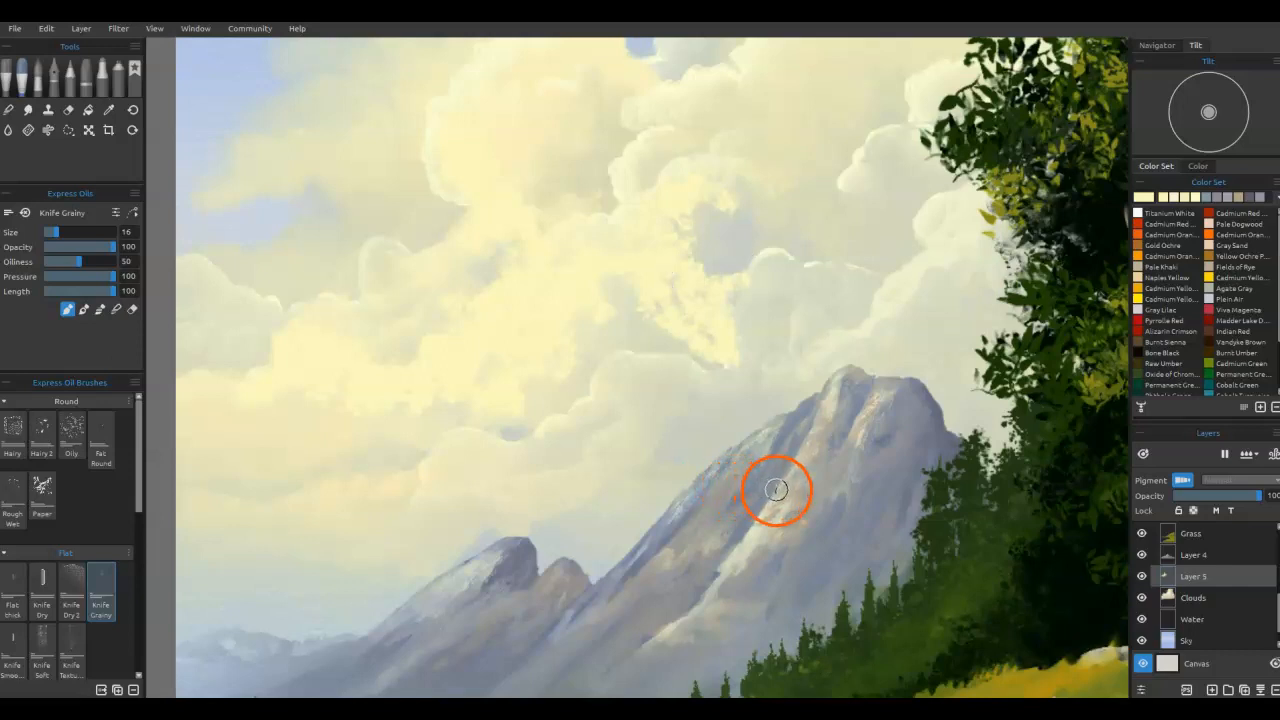
key(b)
mouse_move(706, 300)
mouse_down()
mouse_move(728, 330)
mouse_move(677, 297)
mouse_move(620, 300)
mouse_up()
right_click(600, 333)
mouse_move(527, 340)
mouse_down()
mouse_move(497, 399)
mouse_move(457, 414)
mouse_up()
mouse_move(368, 437)
mouse_down()
mouse_move(343, 371)
mouse_move(410, 345)
mouse_up()
drag(550, 178, 530, 228)
mouse_move(540, 400)
mouse_down()
mouse_move(640, 337)
mouse_move(636, 401)
mouse_up()
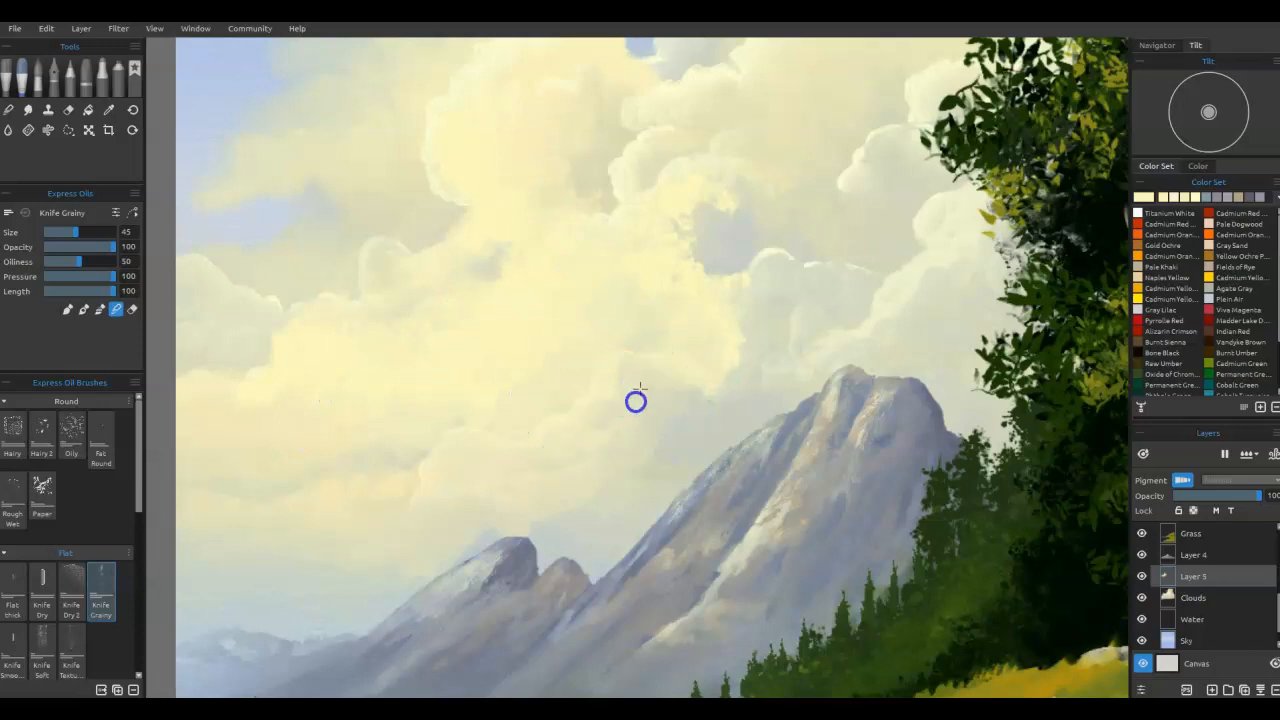
drag(408, 406, 217, 475)
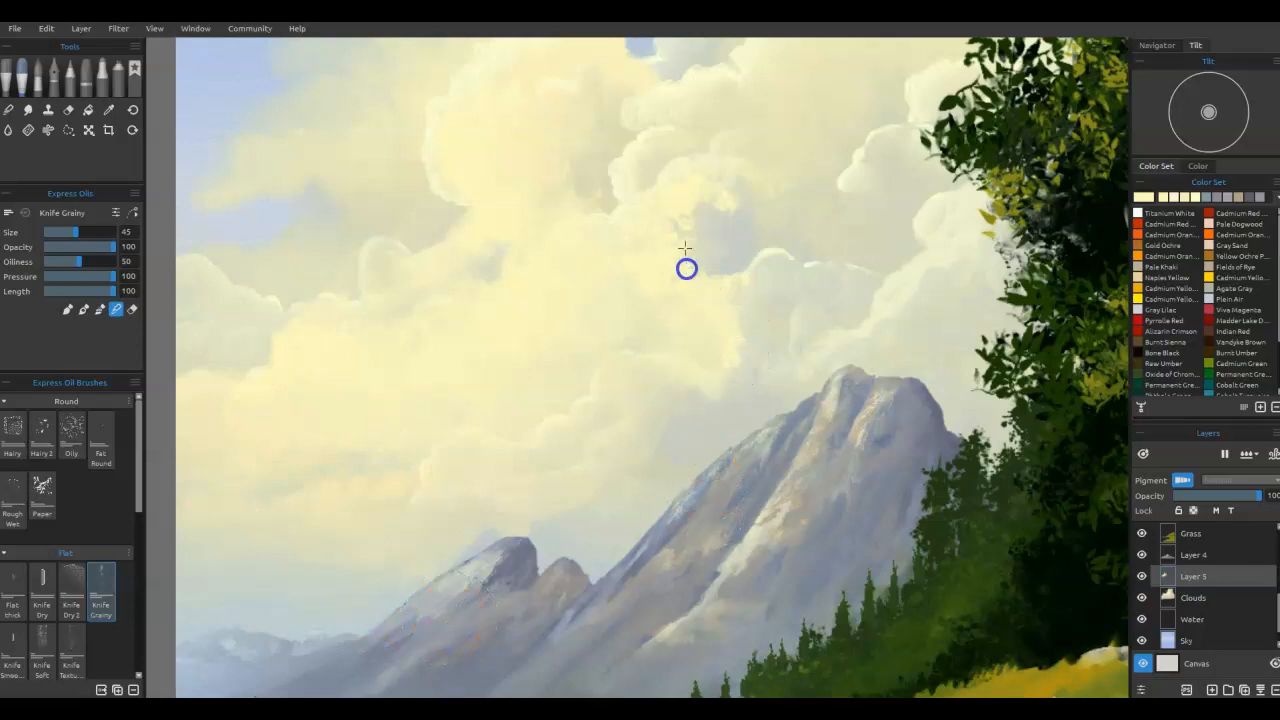
drag(712, 287, 764, 297)
mouse_move(708, 328)
mouse_down()
mouse_move(674, 307)
mouse_move(754, 323)
mouse_up()
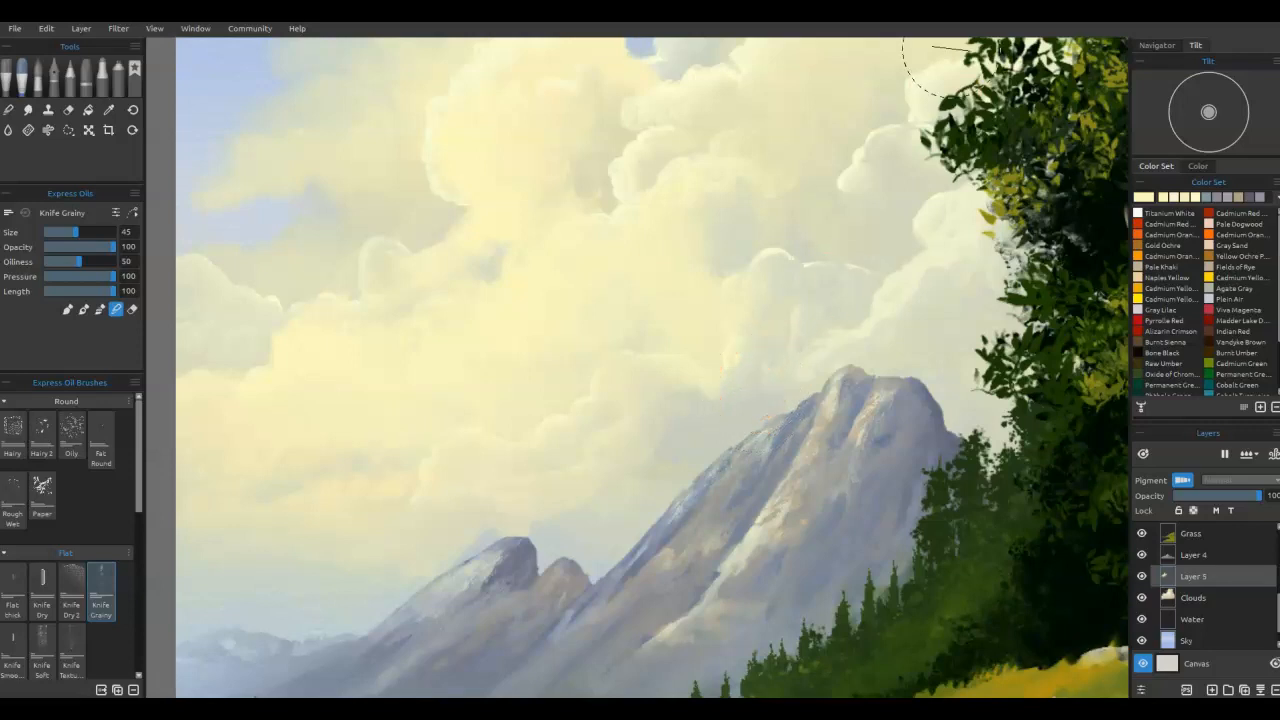
Step: Sample a warm beige and paint it over the central cloud and the clouds above the mountain peak
key(i)
key(b)
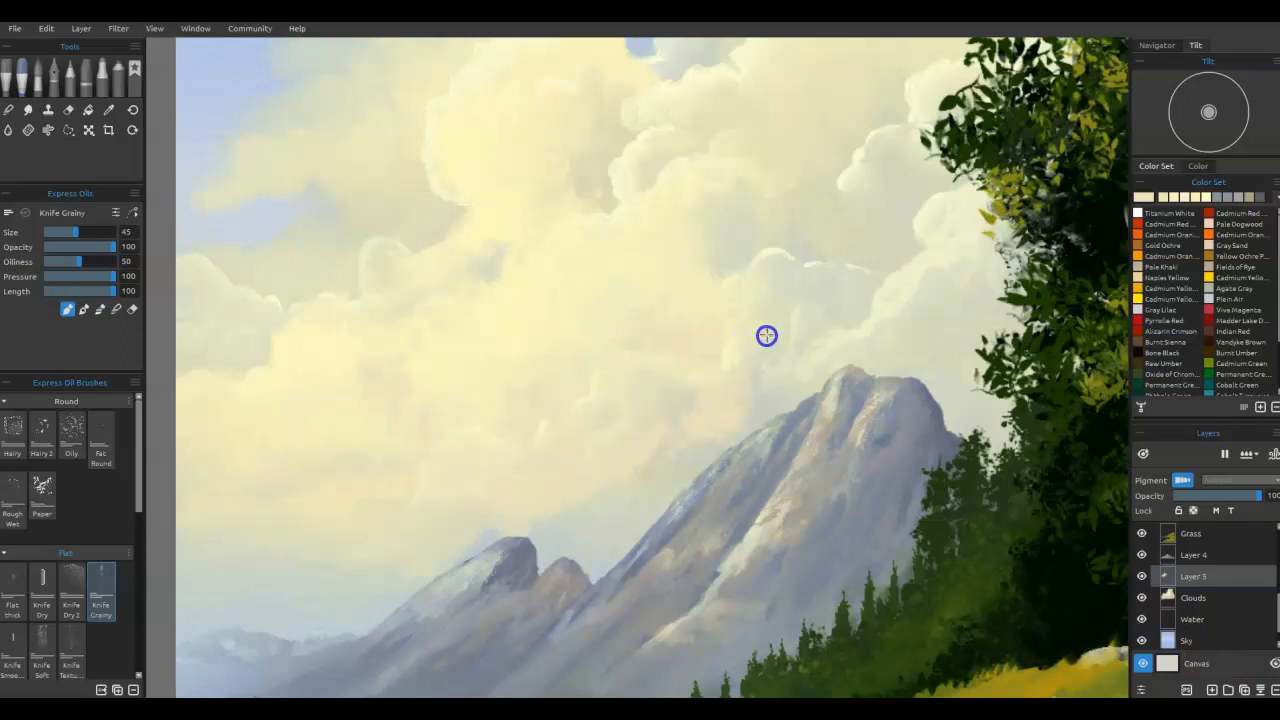
mouse_move(641, 269)
mouse_down()
mouse_move(681, 296)
mouse_move(528, 245)
mouse_move(690, 250)
mouse_up()
drag(776, 258, 840, 284)
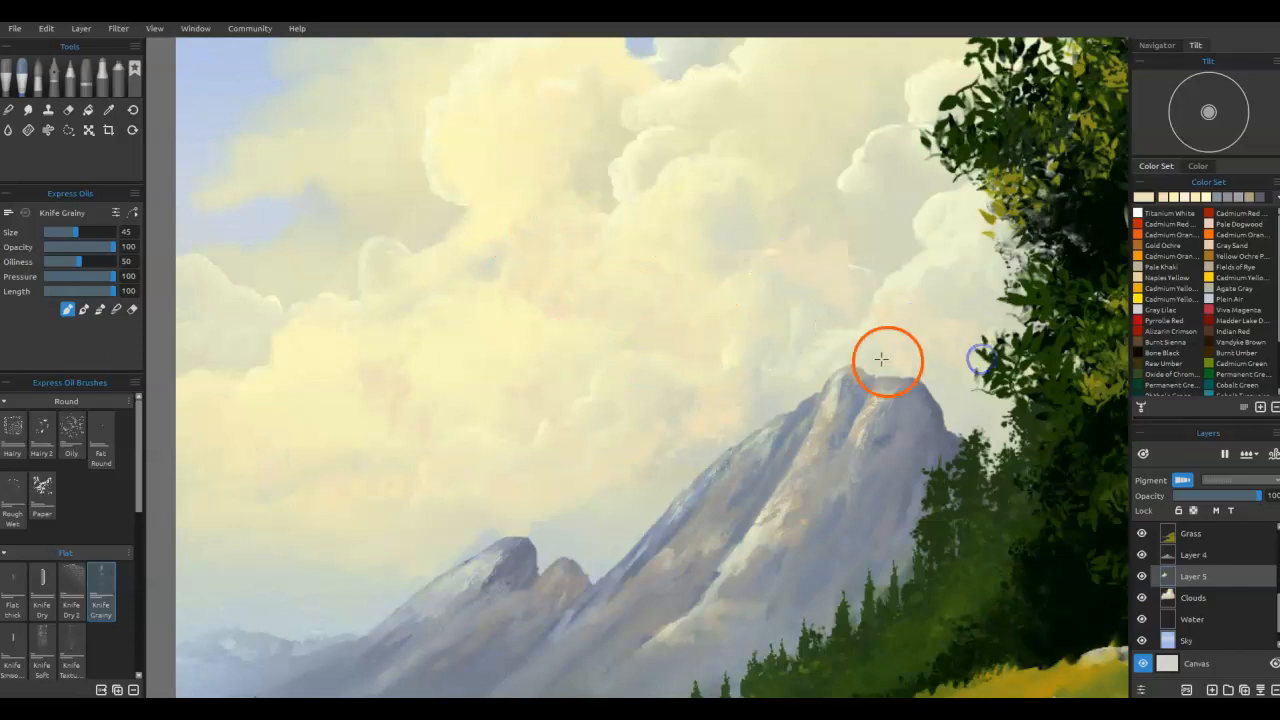
Step: Blend the beige glaze across the central cloud and down toward the sky above the small mountains
key(b)
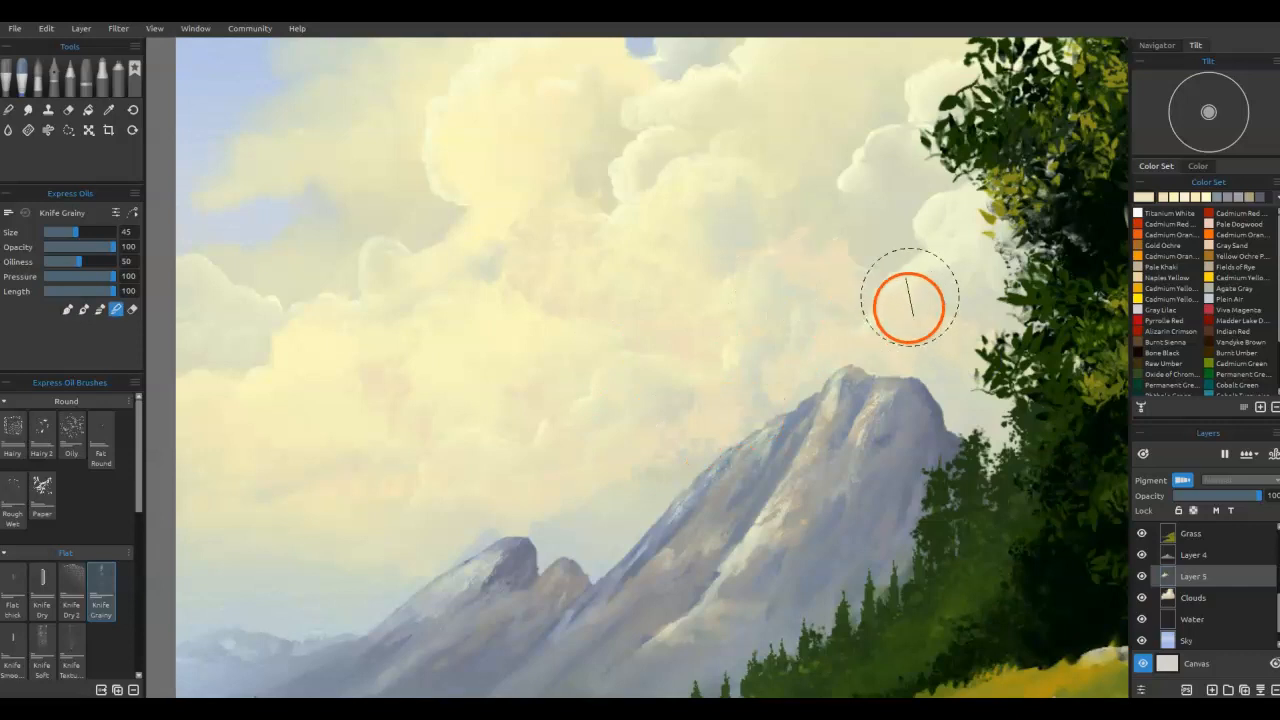
mouse_move(949, 306)
mouse_down()
mouse_move(833, 246)
mouse_move(807, 312)
mouse_up()
mouse_move(705, 262)
mouse_down()
mouse_move(683, 229)
mouse_move(649, 323)
mouse_move(594, 303)
mouse_move(640, 394)
mouse_move(542, 549)
mouse_move(603, 557)
mouse_move(410, 390)
mouse_up()
mouse_move(257, 479)
mouse_down()
mouse_move(562, 442)
mouse_move(580, 406)
mouse_up()
mouse_move(480, 388)
mouse_down()
mouse_move(459, 375)
mouse_move(487, 353)
mouse_up()
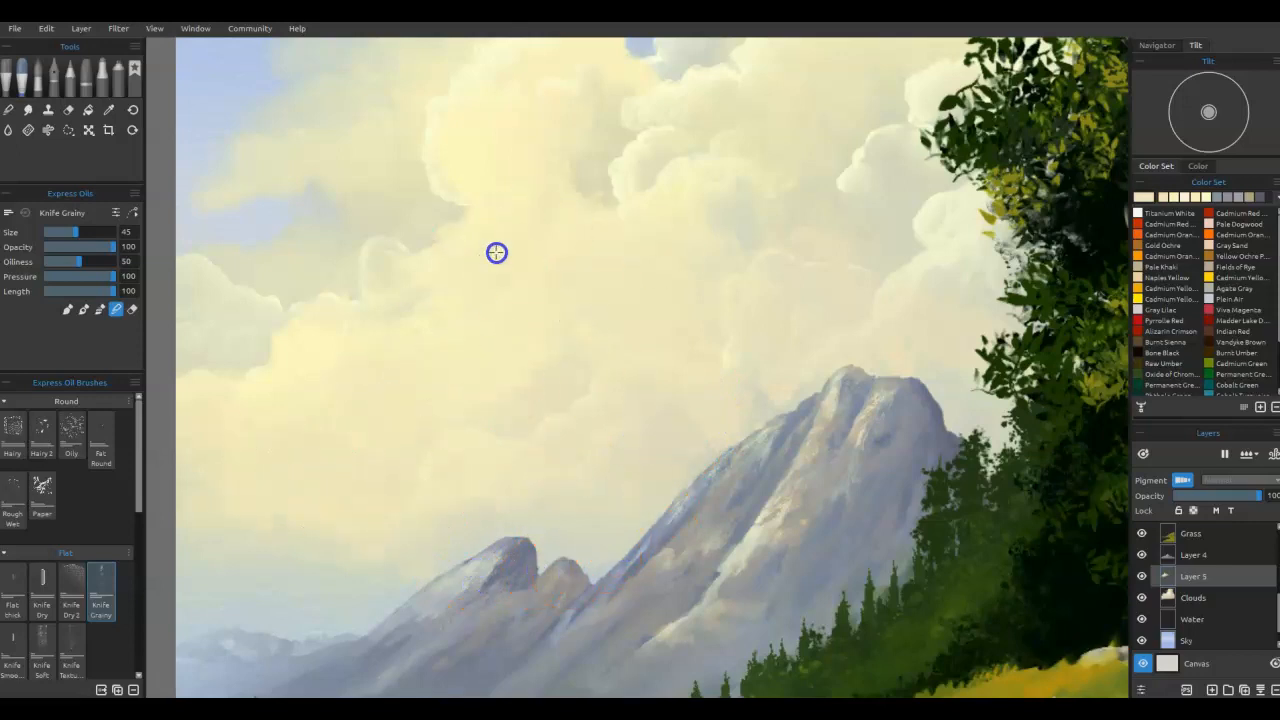
mouse_move(405, 316)
mouse_down()
mouse_move(254, 346)
mouse_move(240, 400)
mouse_up()
mouse_move(286, 578)
mouse_down()
mouse_move(344, 602)
mouse_move(315, 617)
mouse_move(306, 560)
mouse_move(418, 582)
mouse_up()
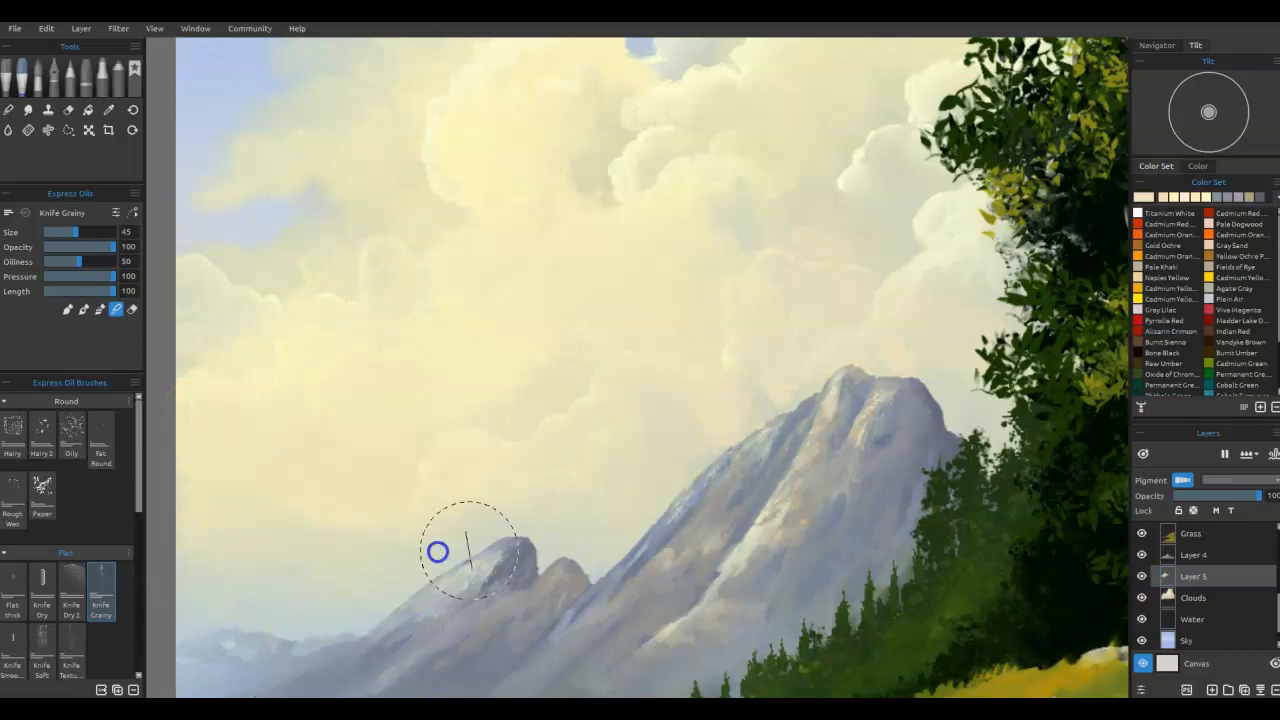
Step: Smooth the whole glazed cloud bank from the main peak to the upper cloud edge with broad blending strokes
mouse_move(690, 418)
mouse_down()
mouse_move(749, 361)
mouse_move(686, 397)
mouse_move(676, 476)
mouse_move(804, 357)
mouse_move(917, 324)
mouse_up()
mouse_move(1007, 340)
mouse_down()
mouse_move(721, 224)
mouse_move(746, 142)
mouse_move(685, 262)
mouse_move(584, 338)
mouse_move(659, 210)
mouse_move(643, 183)
mouse_up()
mouse_move(412, 291)
mouse_down()
mouse_move(349, 283)
mouse_move(318, 308)
mouse_up()
mouse_move(487, 437)
mouse_down()
mouse_move(747, 437)
mouse_move(711, 470)
mouse_up()
drag(642, 383, 626, 372)
mouse_move(516, 343)
mouse_down()
mouse_move(439, 377)
mouse_move(399, 363)
mouse_up()
mouse_move(538, 265)
mouse_down()
mouse_move(584, 236)
mouse_move(555, 160)
mouse_up()
drag(591, 289, 580, 278)
drag(693, 256, 548, 523)
drag(577, 272, 600, 316)
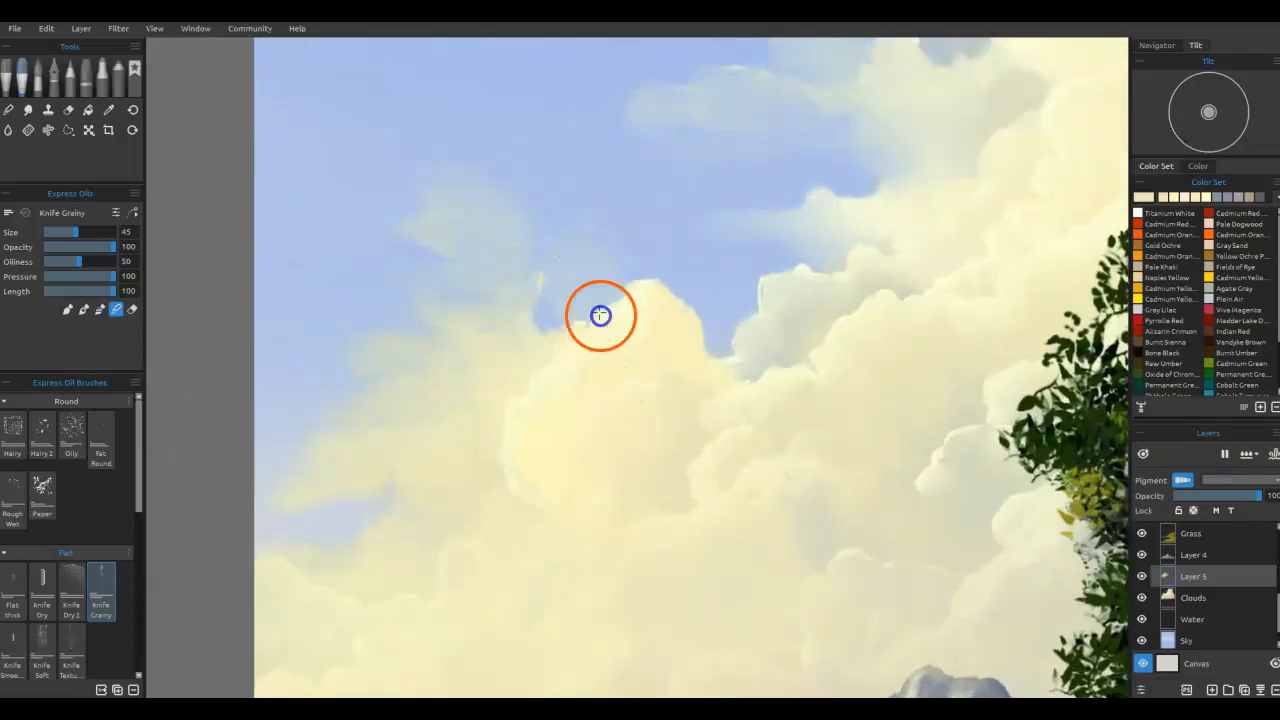
Step: Paint beige and pale yellow glaze over the upper clouds beside the tree
mouse_move(787, 405)
mouse_down()
mouse_move(726, 449)
mouse_move(762, 424)
mouse_move(417, 440)
mouse_up()
mouse_move(559, 460)
mouse_down()
mouse_move(476, 575)
mouse_move(461, 575)
mouse_move(618, 418)
mouse_move(620, 368)
mouse_move(636, 363)
mouse_move(652, 310)
mouse_move(668, 336)
mouse_move(660, 365)
mouse_move(644, 278)
mouse_move(654, 360)
mouse_up()
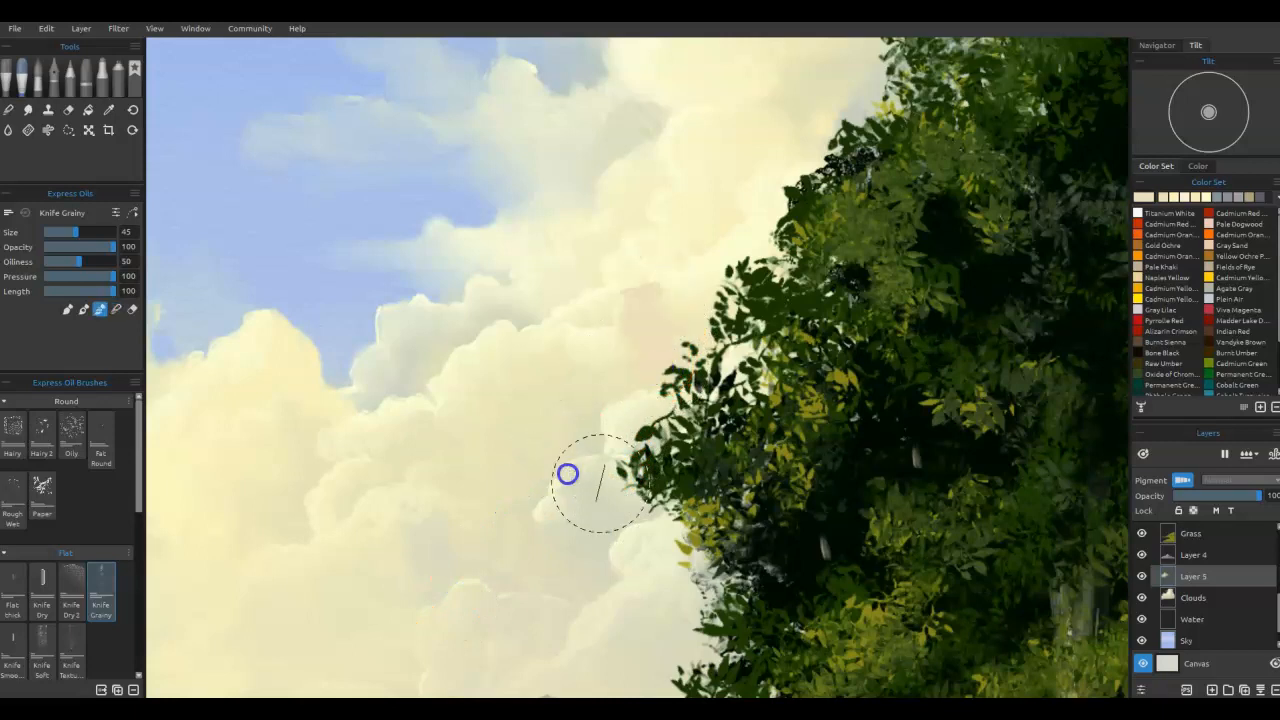
mouse_move(739, 196)
mouse_down()
mouse_move(678, 231)
mouse_move(661, 275)
mouse_move(517, 319)
mouse_move(575, 461)
mouse_move(778, 187)
mouse_move(699, 365)
mouse_move(627, 455)
mouse_up()
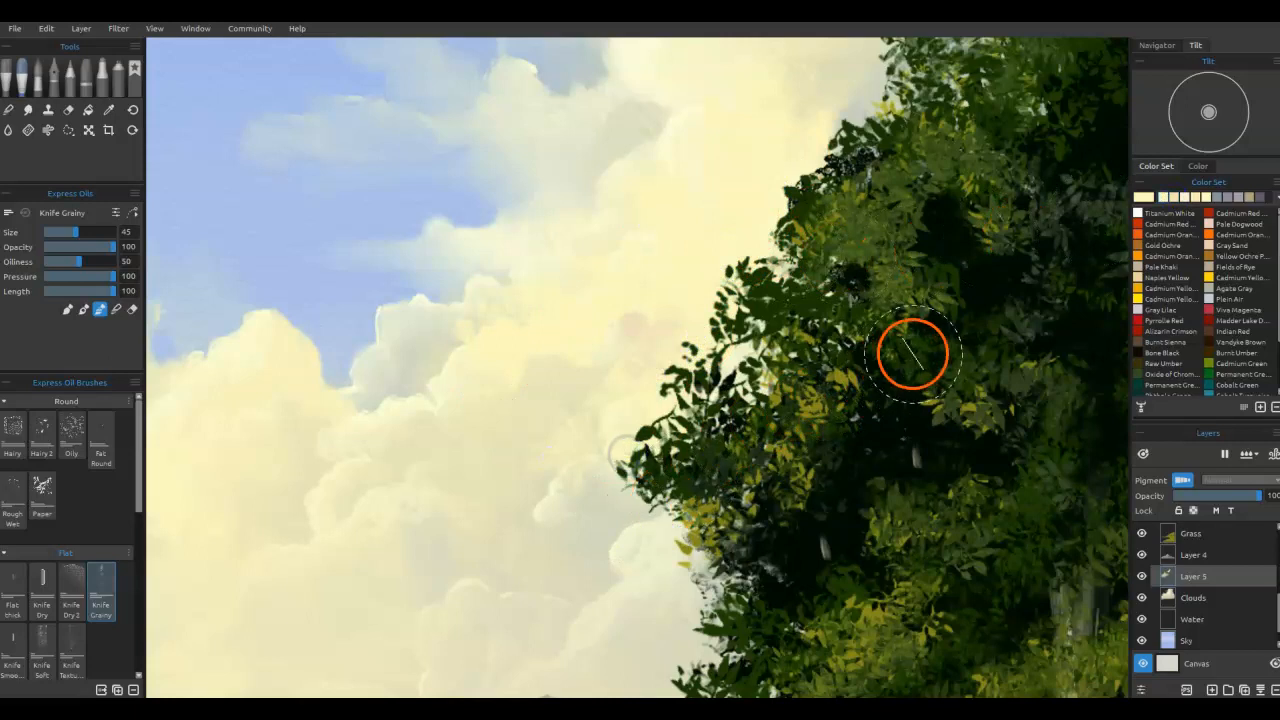
Step: Blend the new yellow glaze into the clouds along the tree's edge
key(b)
drag(714, 260, 673, 443)
mouse_move(734, 332)
mouse_down()
mouse_move(745, 293)
mouse_move(551, 660)
mouse_move(643, 477)
mouse_move(851, 288)
mouse_up()
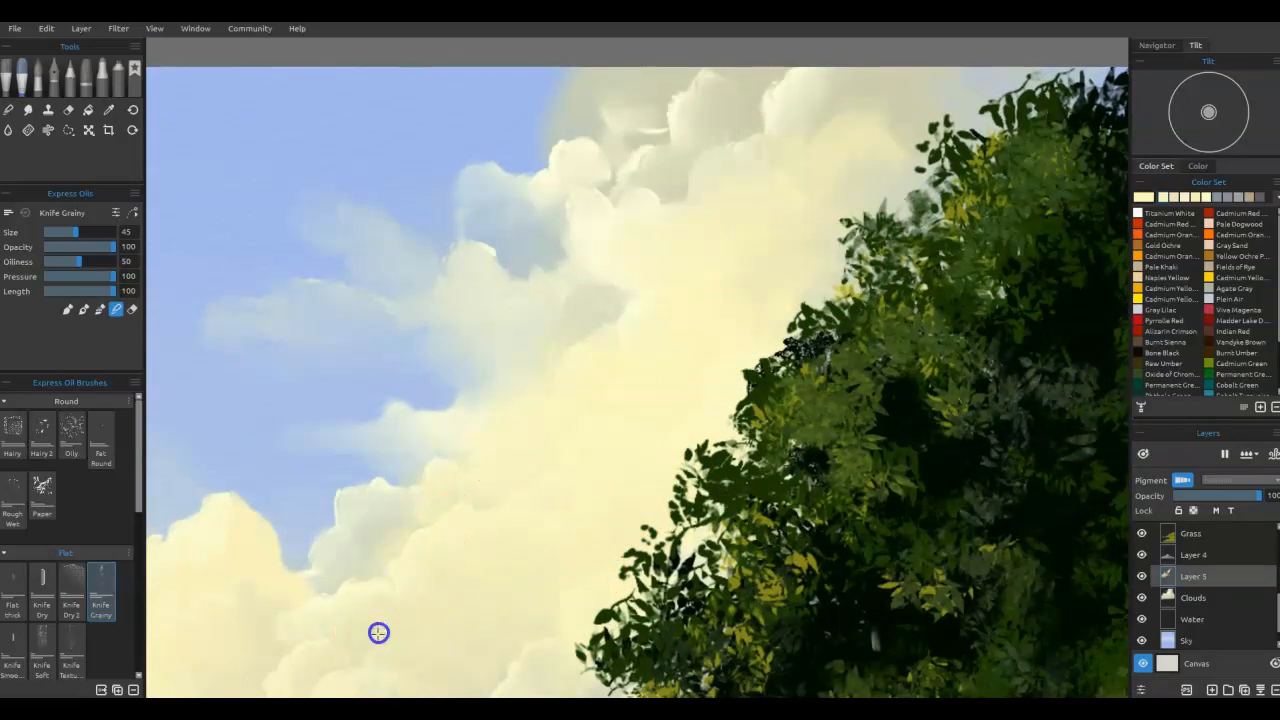
mouse_move(572, 534)
mouse_down()
mouse_move(611, 421)
mouse_move(591, 479)
mouse_up()
drag(706, 577, 614, 400)
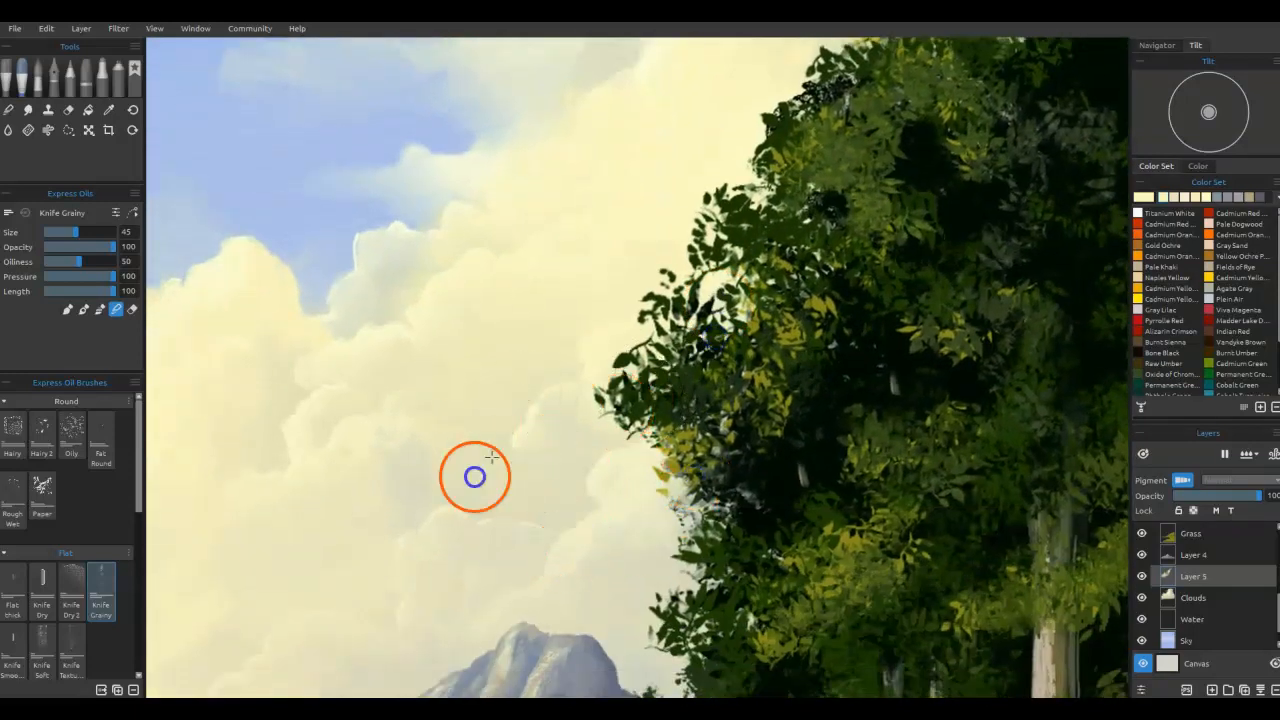
Step: Erase some glaze from the clouds beside the tree and blend the remaining paint into the upper cloud forms
drag(575, 455, 706, 663)
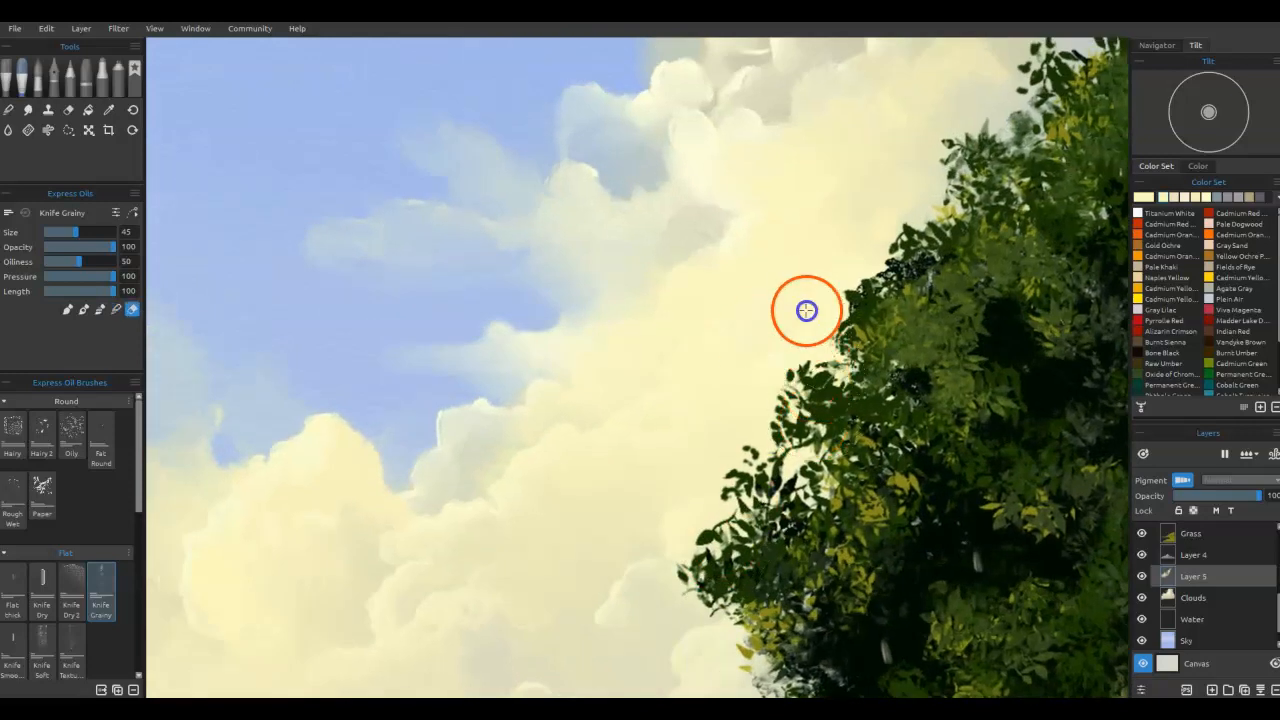
drag(675, 481, 660, 525)
key(e)
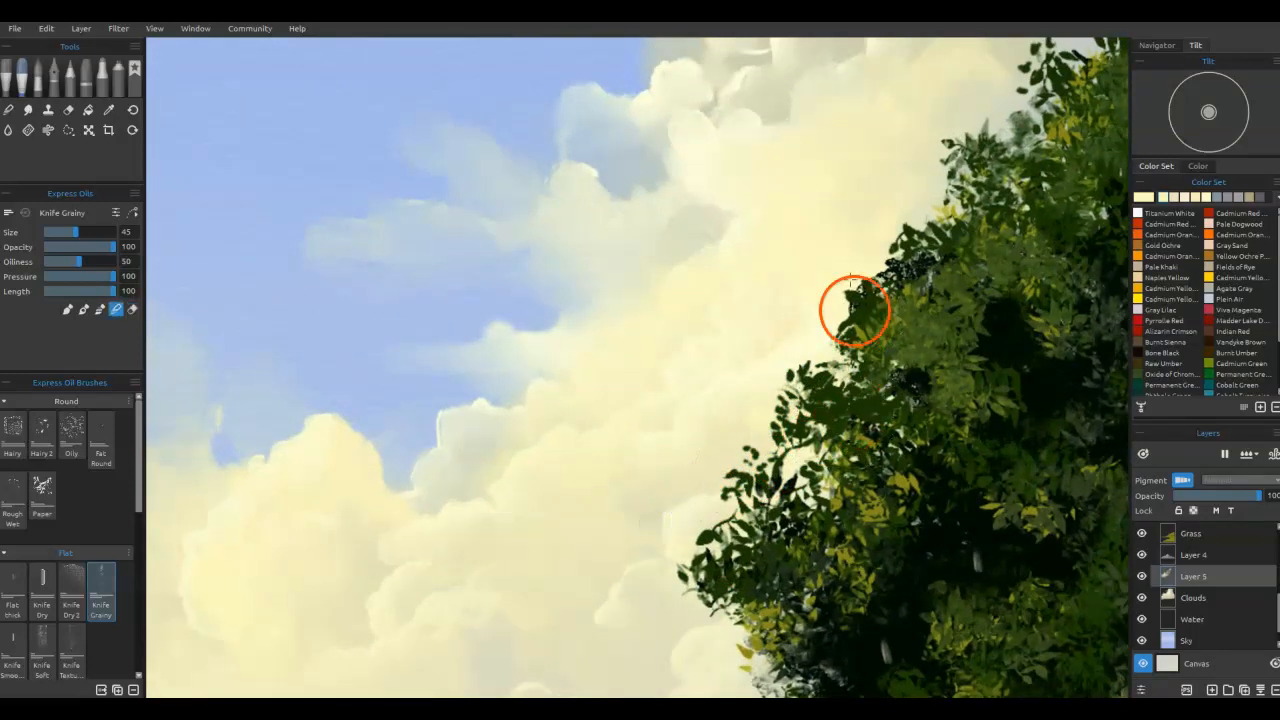
mouse_move(797, 241)
mouse_down()
mouse_move(685, 267)
mouse_move(676, 248)
mouse_up()
mouse_move(751, 375)
mouse_down()
mouse_move(684, 403)
mouse_move(598, 474)
mouse_move(789, 330)
mouse_move(804, 293)
mouse_up()
drag(697, 176, 667, 203)
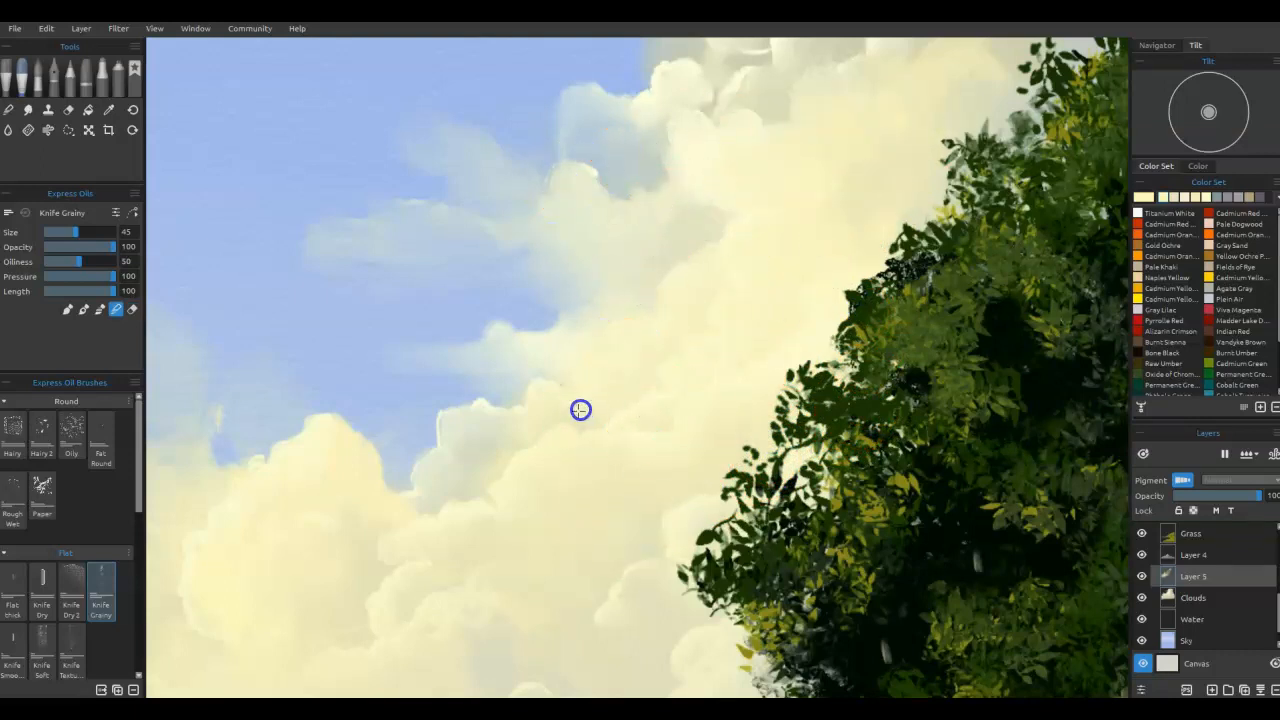
mouse_move(750, 406)
mouse_down()
mouse_move(766, 368)
mouse_move(612, 438)
mouse_up()
Step: Reuse a recent warm beige and paint it onto the clouds bordering the tree's foliage
click(1175, 197)
drag(734, 266, 711, 283)
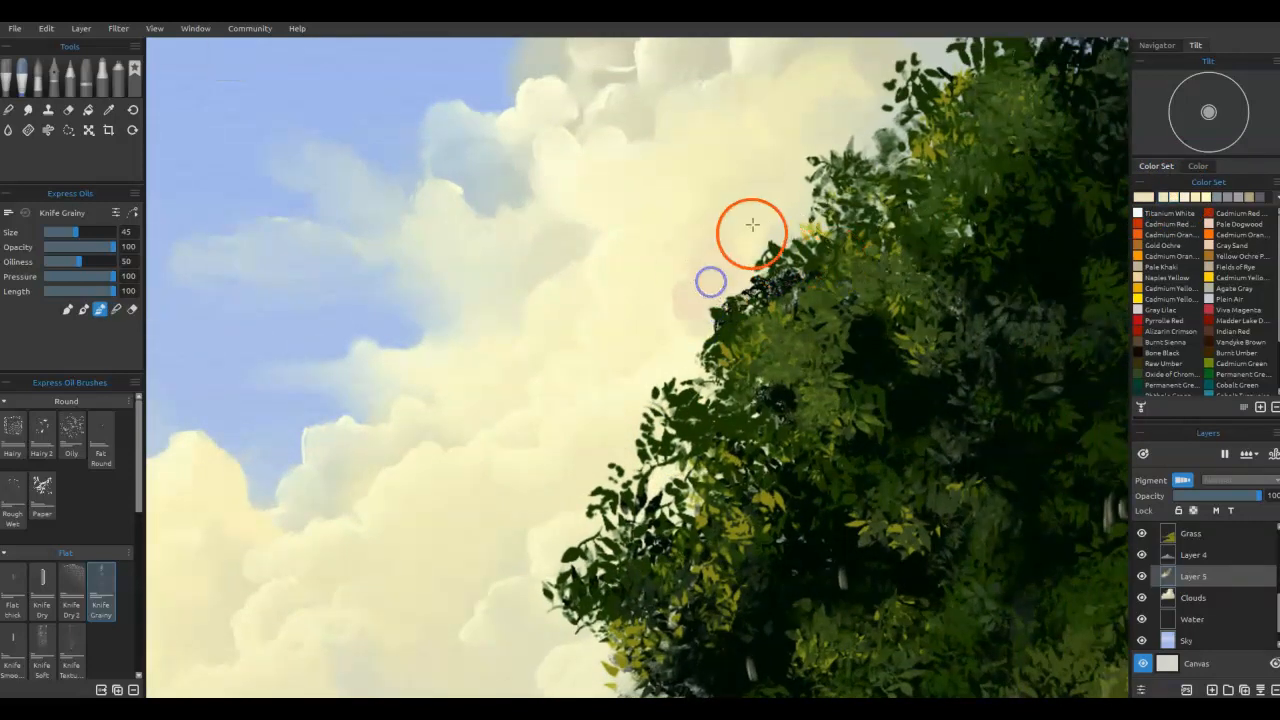
drag(670, 365, 629, 409)
drag(620, 495, 538, 513)
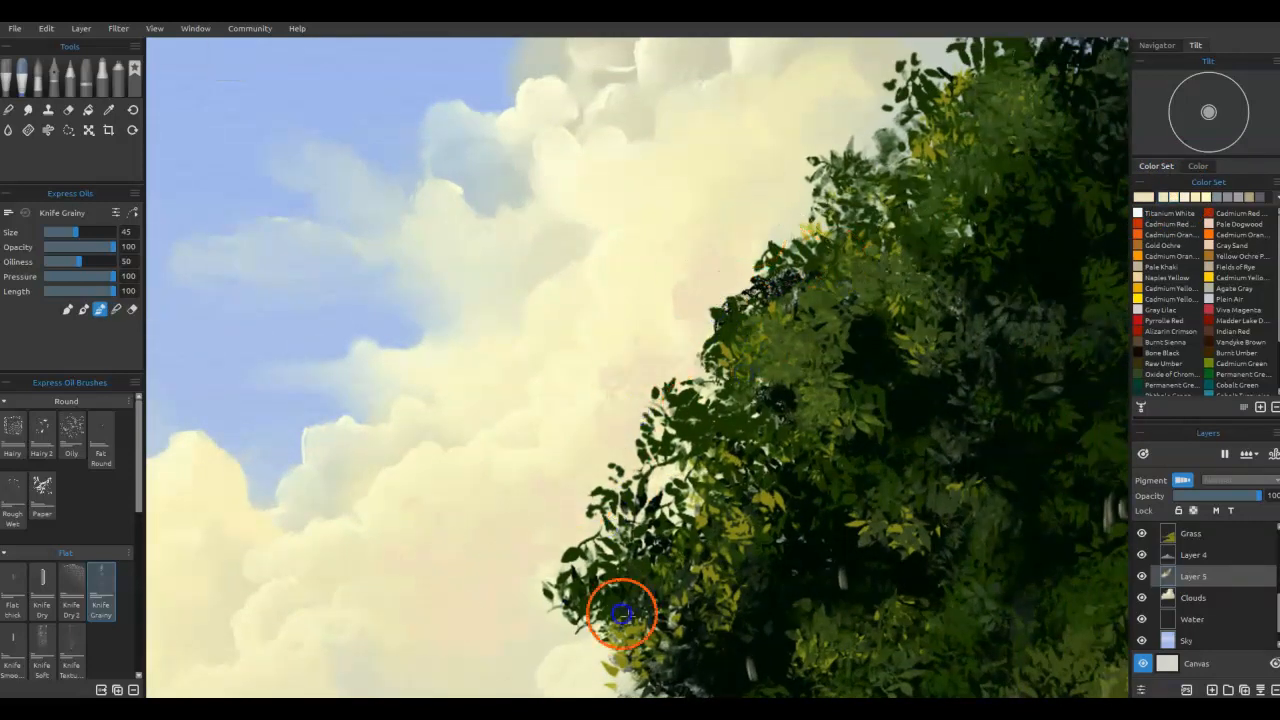
Step: Blend the warm beige glaze into the clouds along the tree's edge and above the mountain peak
drag(684, 470, 714, 157)
drag(768, 320, 754, 563)
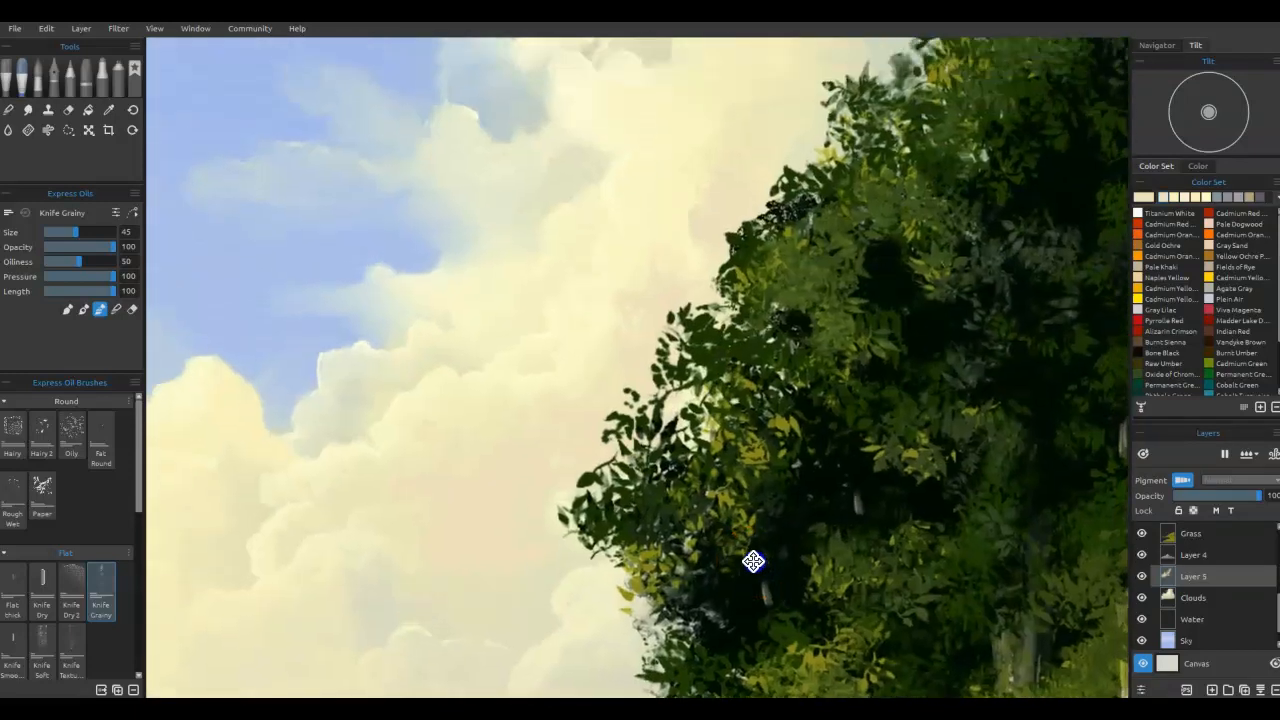
key(b)
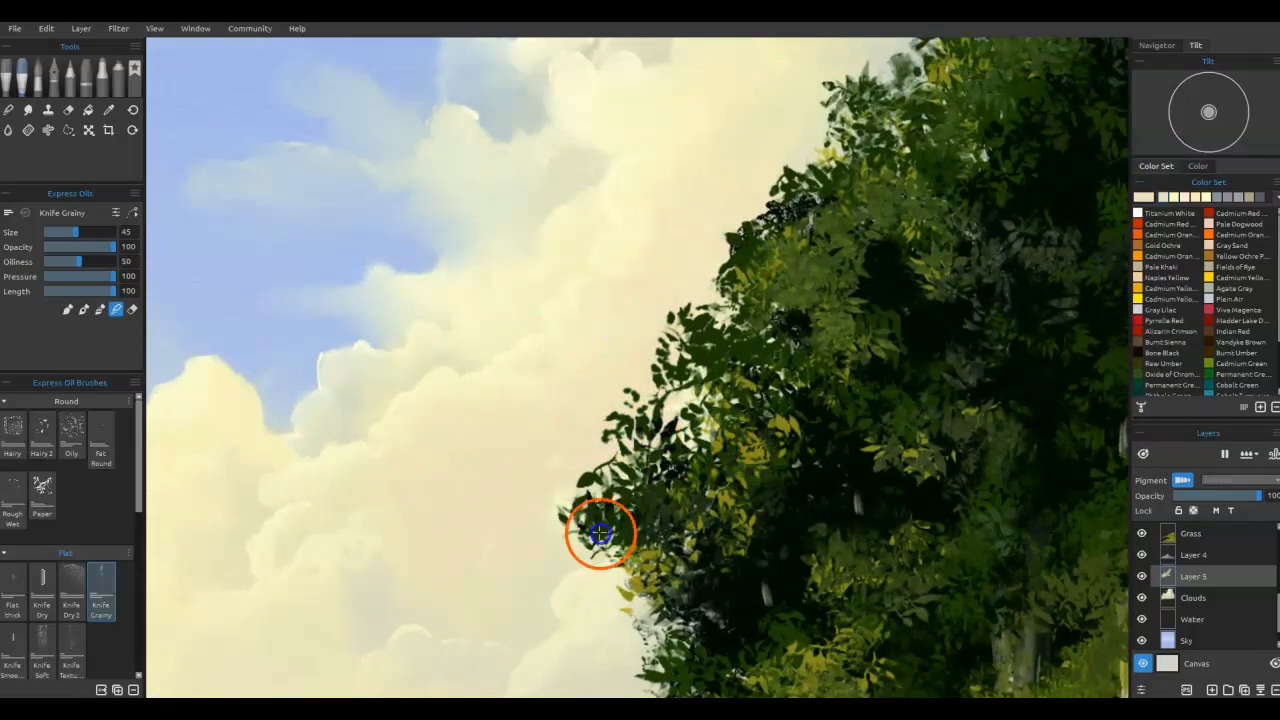
drag(612, 612, 618, 322)
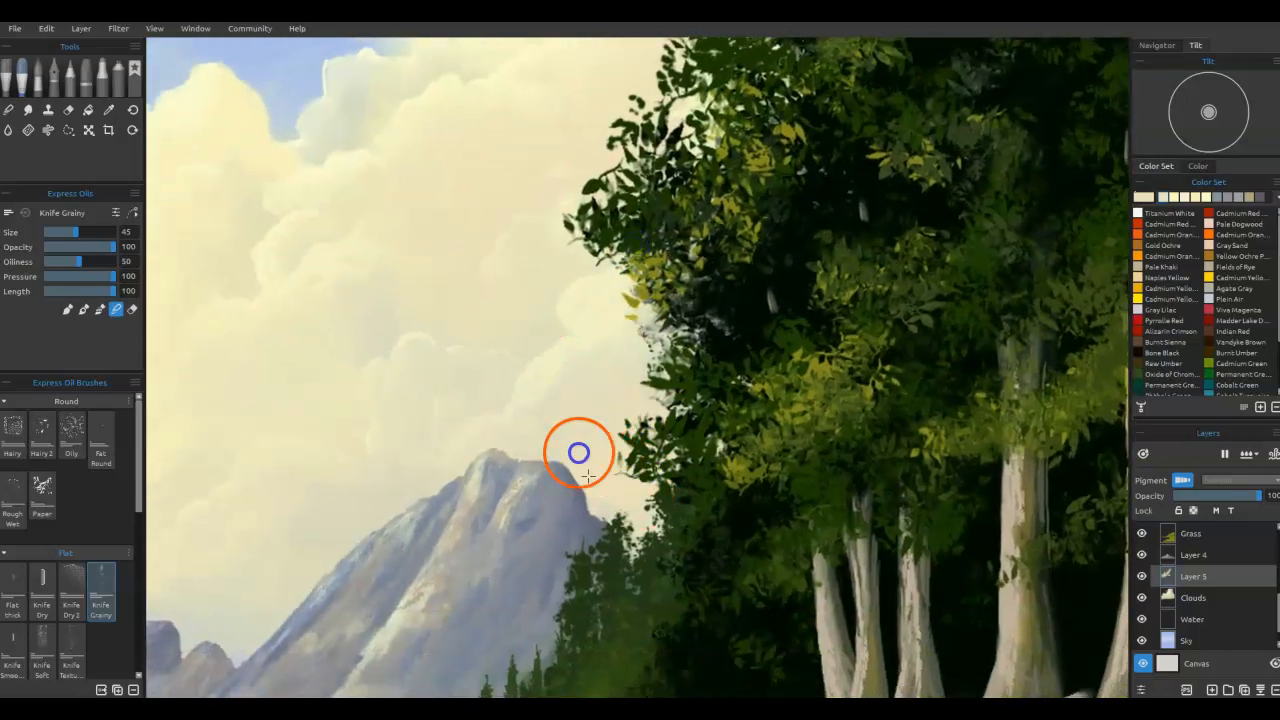
drag(579, 441, 477, 690)
drag(632, 340, 560, 591)
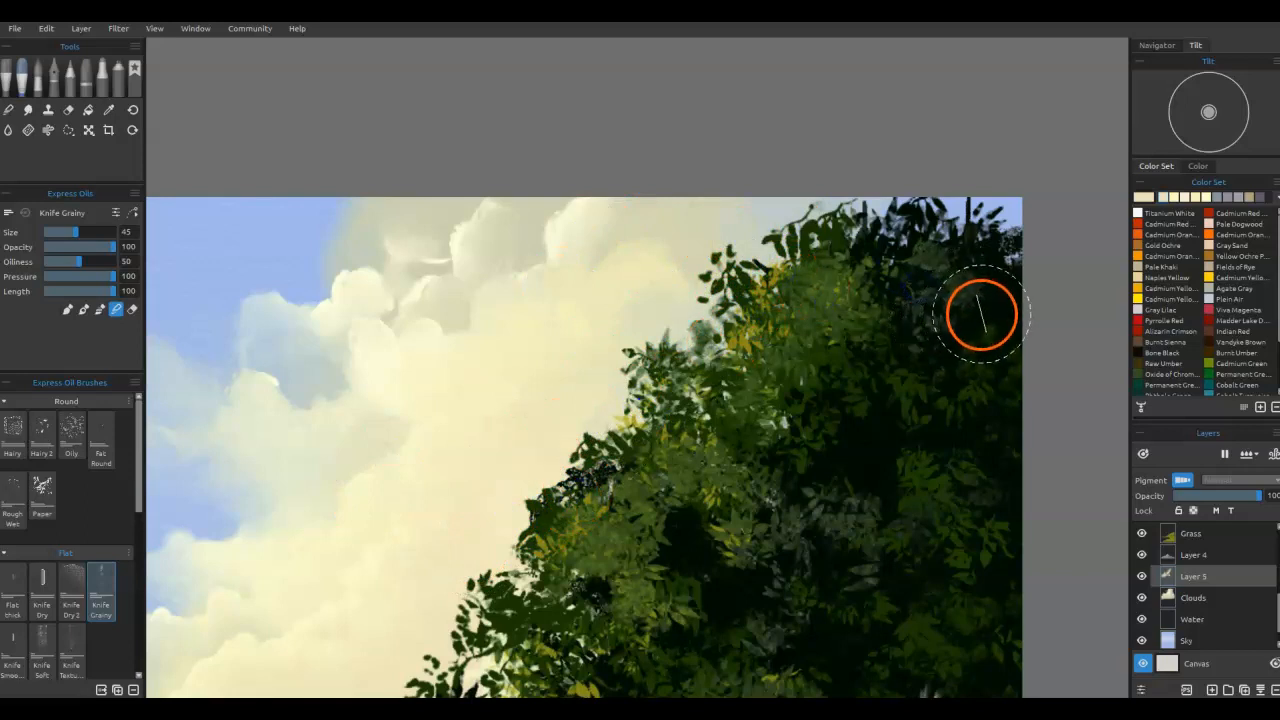
Step: Reuse a recent grey-lilac and work it into the cloud shadows beside the tree with Knife Grainy
click(1227, 197)
mouse_move(1002, 236)
mouse_down()
mouse_move(893, 246)
mouse_move(882, 279)
mouse_move(634, 398)
mouse_move(543, 609)
mouse_move(529, 491)
mouse_move(663, 443)
mouse_move(567, 410)
mouse_move(531, 509)
mouse_move(451, 611)
mouse_move(540, 457)
mouse_move(469, 559)
mouse_move(480, 506)
mouse_move(580, 380)
mouse_move(629, 337)
mouse_move(690, 393)
mouse_up()
mouse_move(729, 319)
mouse_down()
mouse_move(703, 280)
mouse_move(543, 366)
mouse_move(788, 267)
mouse_up()
mouse_move(984, 250)
mouse_down()
mouse_move(729, 251)
mouse_move(509, 457)
mouse_move(460, 583)
mouse_move(394, 489)
mouse_move(492, 573)
mouse_move(511, 486)
mouse_move(461, 549)
mouse_up()
mouse_move(577, 549)
mouse_down()
mouse_move(746, 314)
mouse_move(740, 386)
mouse_move(749, 306)
mouse_up()
drag(719, 556, 757, 336)
mouse_move(733, 384)
mouse_down()
mouse_move(689, 443)
mouse_move(731, 474)
mouse_move(680, 435)
mouse_move(609, 477)
mouse_move(688, 343)
mouse_move(530, 391)
mouse_up()
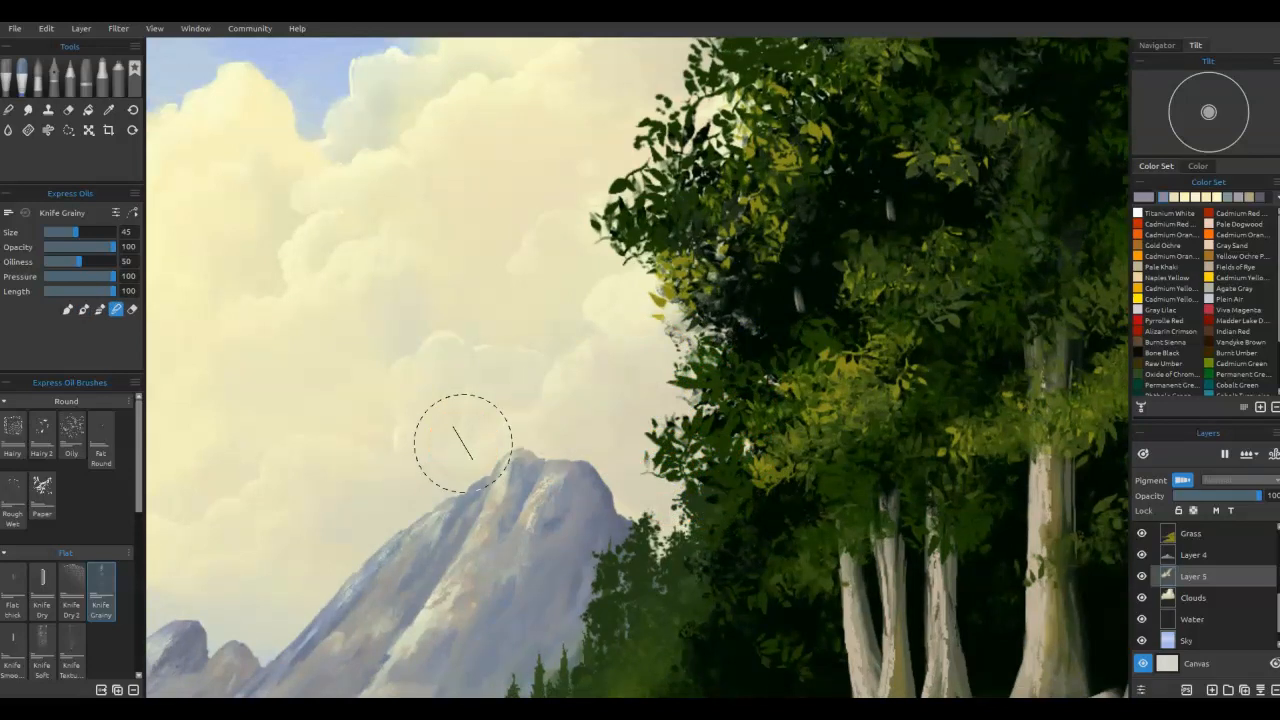
Step: Work the muted grey-lilac into the low clouds above the mountain ridge and blend it outward
mouse_move(660, 555)
mouse_down()
mouse_move(817, 409)
mouse_move(895, 405)
mouse_up()
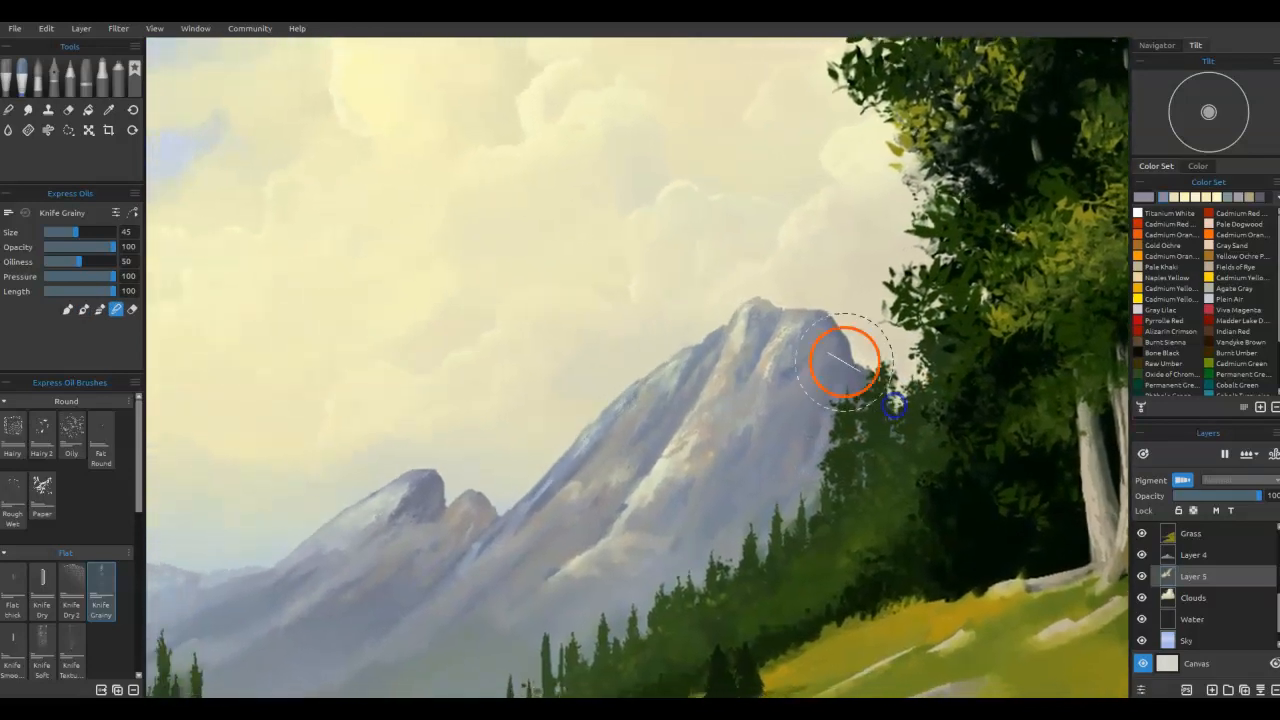
mouse_move(600, 375)
mouse_down()
mouse_move(589, 409)
mouse_move(523, 466)
mouse_move(634, 543)
mouse_move(640, 437)
mouse_move(687, 371)
mouse_move(601, 391)
mouse_move(500, 485)
mouse_move(564, 403)
mouse_move(703, 329)
mouse_move(557, 314)
mouse_move(368, 452)
mouse_up()
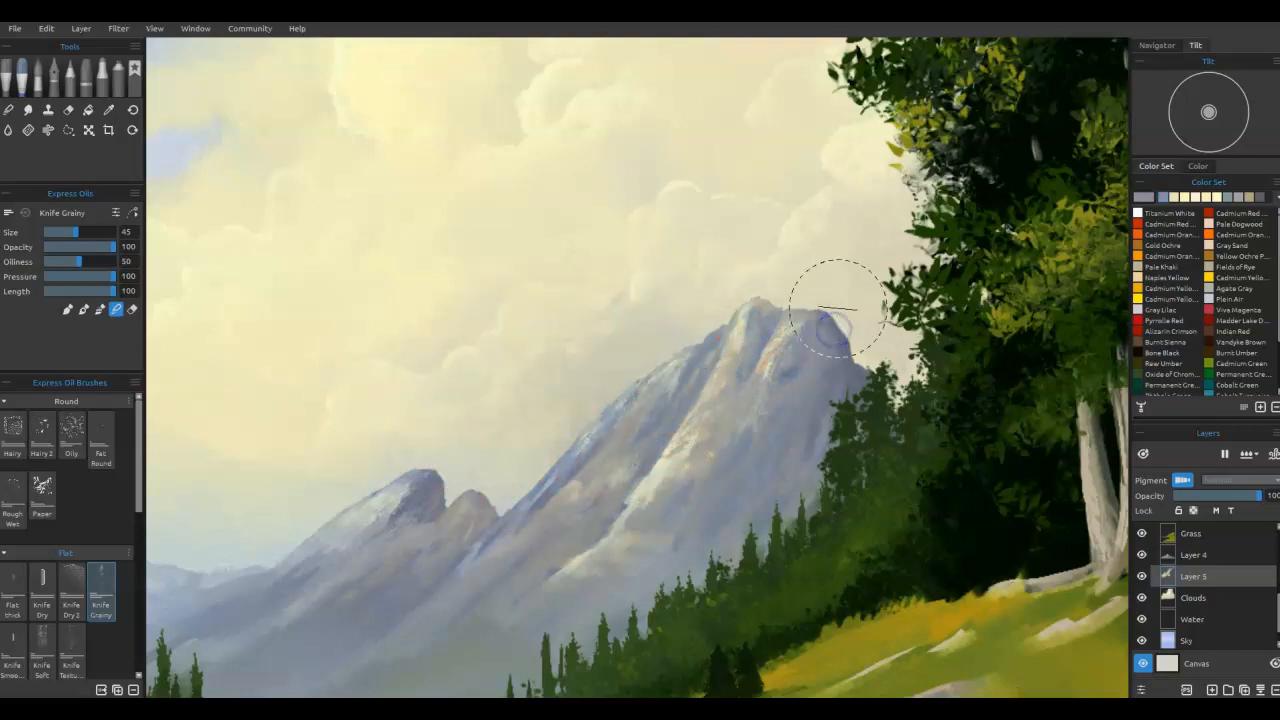
mouse_move(577, 369)
mouse_down()
mouse_move(441, 420)
mouse_move(306, 444)
mouse_move(297, 466)
mouse_up()
drag(522, 369, 484, 369)
drag(774, 228, 712, 262)
mouse_move(690, 213)
mouse_down()
mouse_move(631, 237)
mouse_move(602, 270)
mouse_up()
drag(480, 311, 297, 380)
Step: Blend the muted grey tones through the clouds between the mountain peak and the upper tree foliage
mouse_move(783, 403)
mouse_down()
mouse_move(790, 464)
mouse_move(817, 506)
mouse_move(791, 499)
mouse_move(734, 552)
mouse_move(723, 643)
mouse_up()
drag(774, 389, 723, 433)
drag(797, 343, 791, 350)
mouse_move(858, 243)
mouse_down()
mouse_move(898, 185)
mouse_move(909, 131)
mouse_move(854, 133)
mouse_move(806, 168)
mouse_move(842, 172)
mouse_move(881, 108)
mouse_move(940, 266)
mouse_up()
mouse_move(878, 185)
mouse_down()
mouse_move(868, 139)
mouse_move(944, 193)
mouse_move(1010, 142)
mouse_move(954, 138)
mouse_move(899, 298)
mouse_move(814, 387)
mouse_move(755, 431)
mouse_move(757, 381)
mouse_move(726, 417)
mouse_up()
click(657, 530)
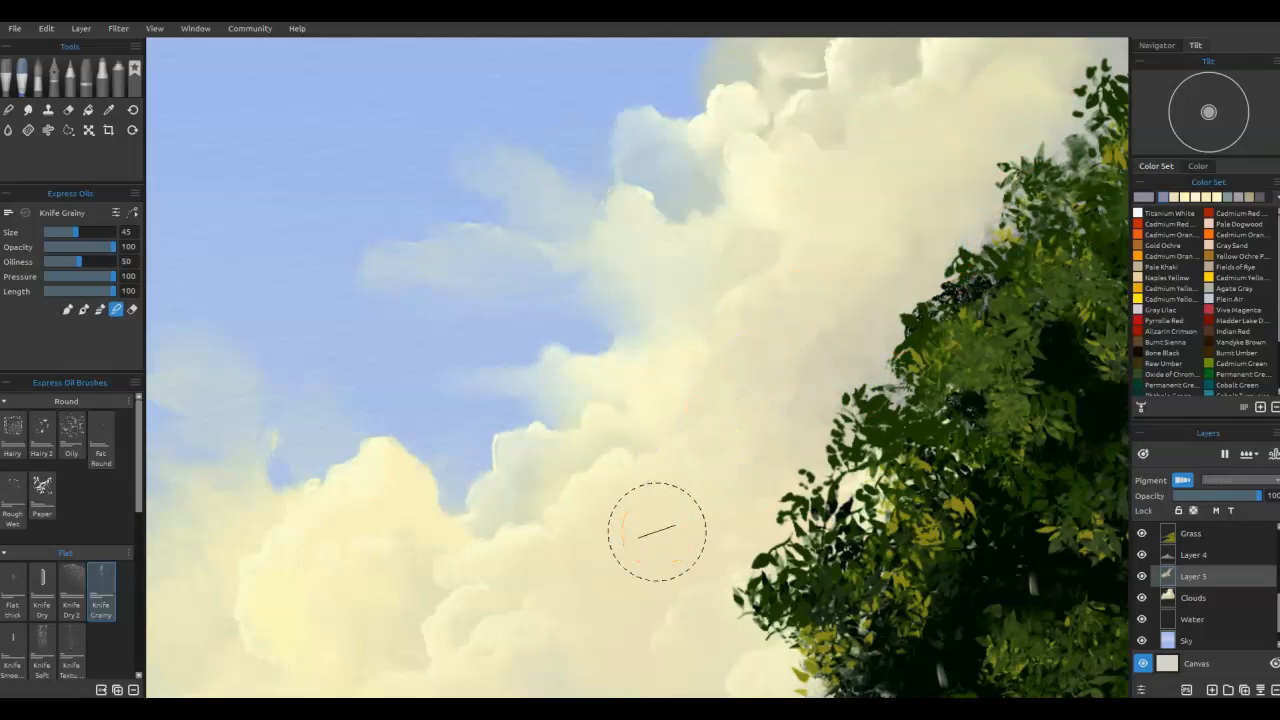
key(ctrl+0)
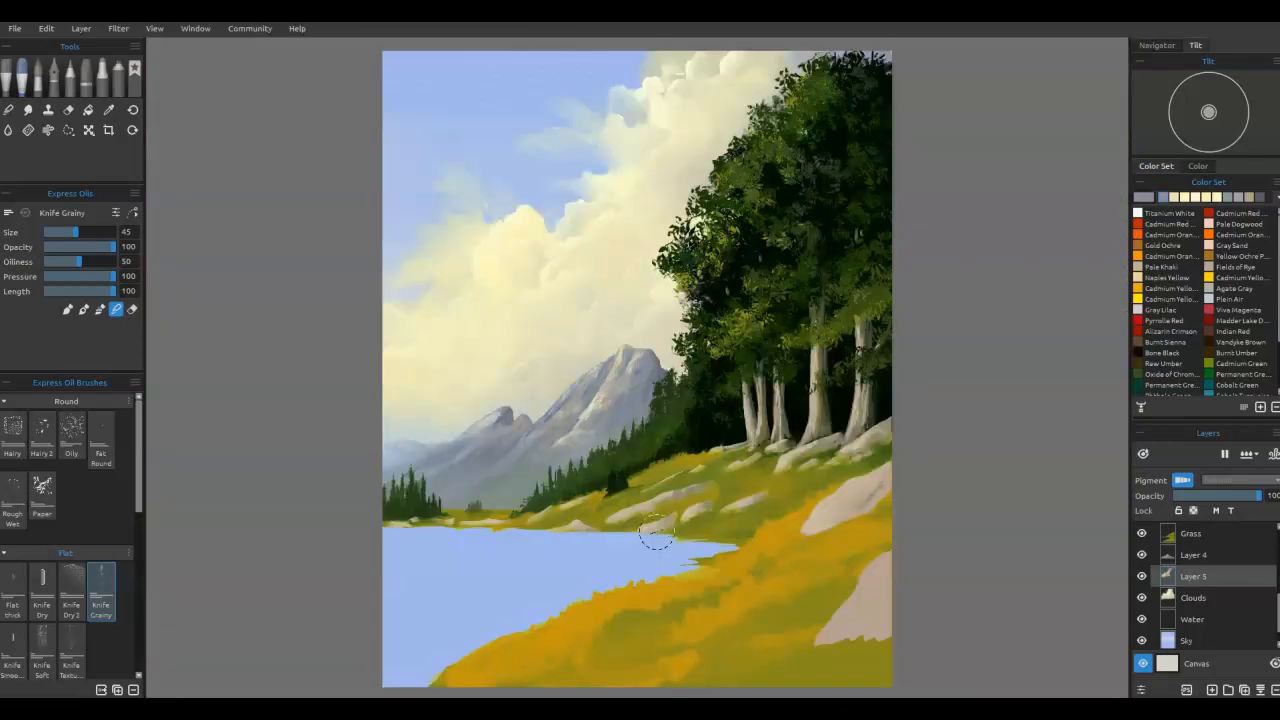
Step: Set the oil brush to erase at size 18 and lift glaze from the lit parts of the clouds
key(e)
mouse_move(703, 198)
mouse_down()
mouse_move(683, 181)
mouse_move(672, 144)
mouse_up()
key([)
key([)
key([)
key([)
key([)
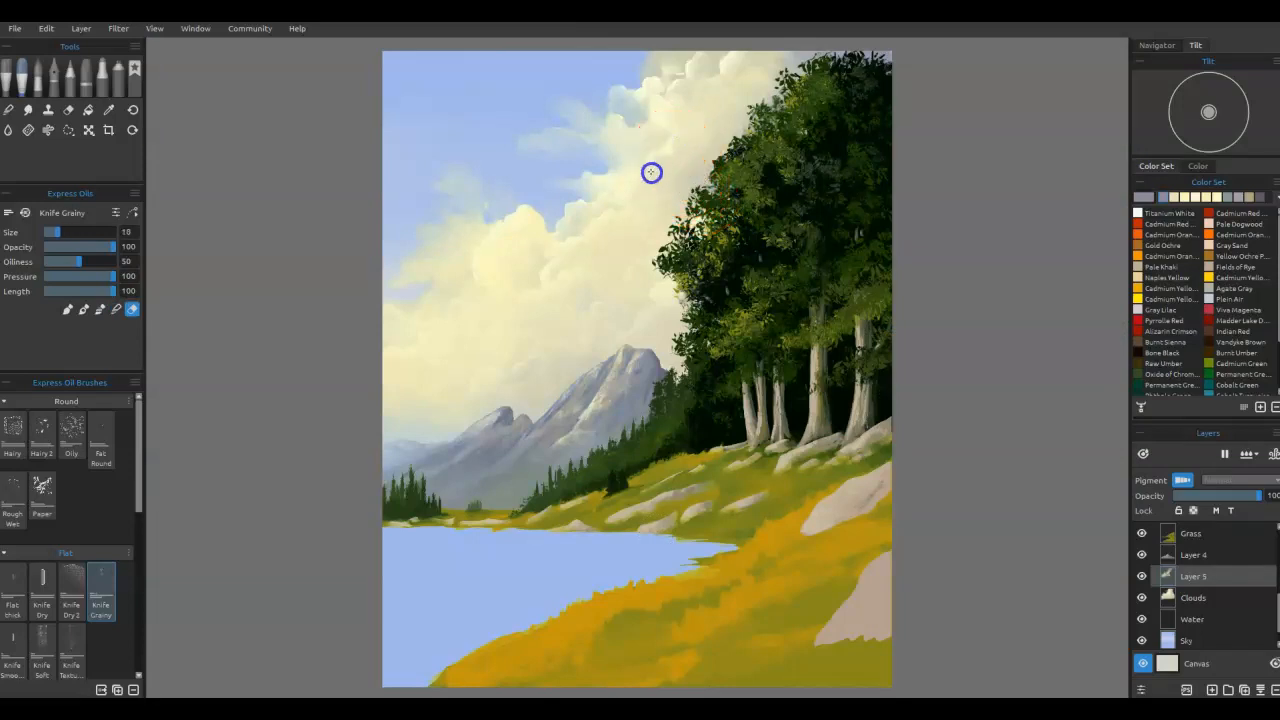
drag(598, 205, 538, 221)
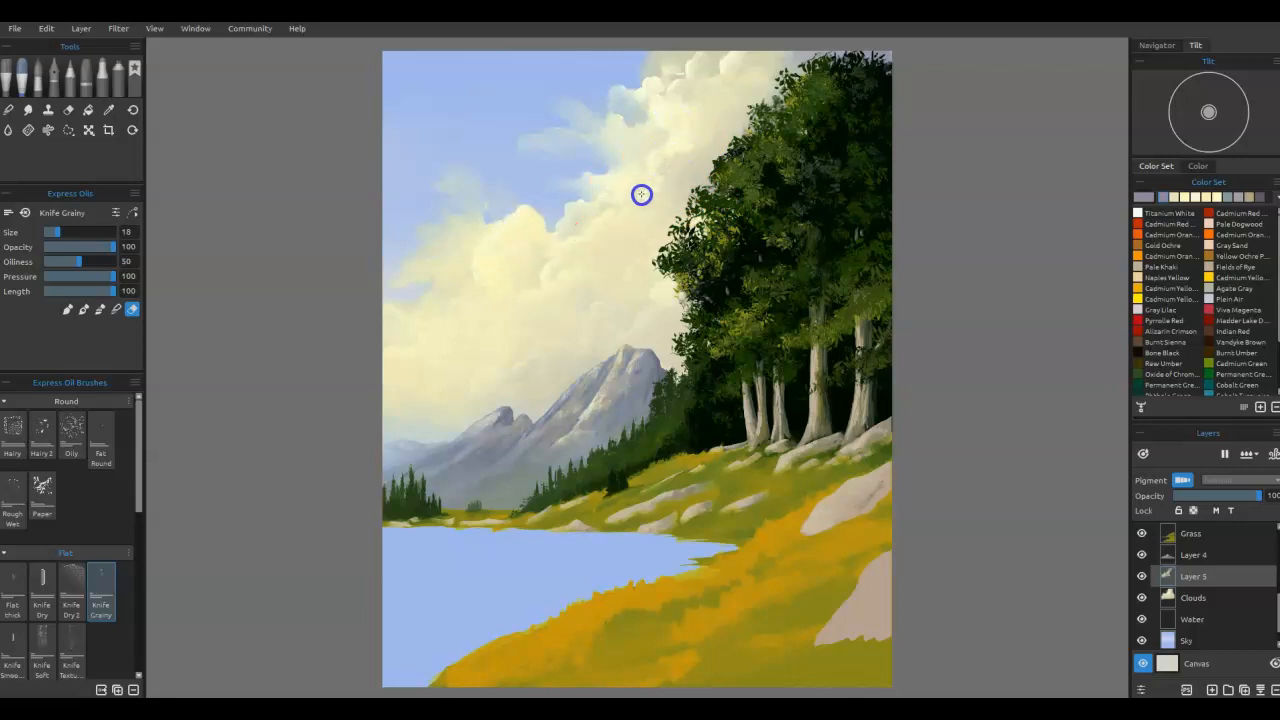
mouse_move(679, 185)
mouse_down()
mouse_move(686, 168)
mouse_move(689, 183)
mouse_up()
Step: Blend the erased areas into the surrounding glaze across the upper and middle clouds
key(e)
mouse_move(711, 141)
mouse_down()
mouse_move(674, 160)
mouse_move(675, 125)
mouse_up()
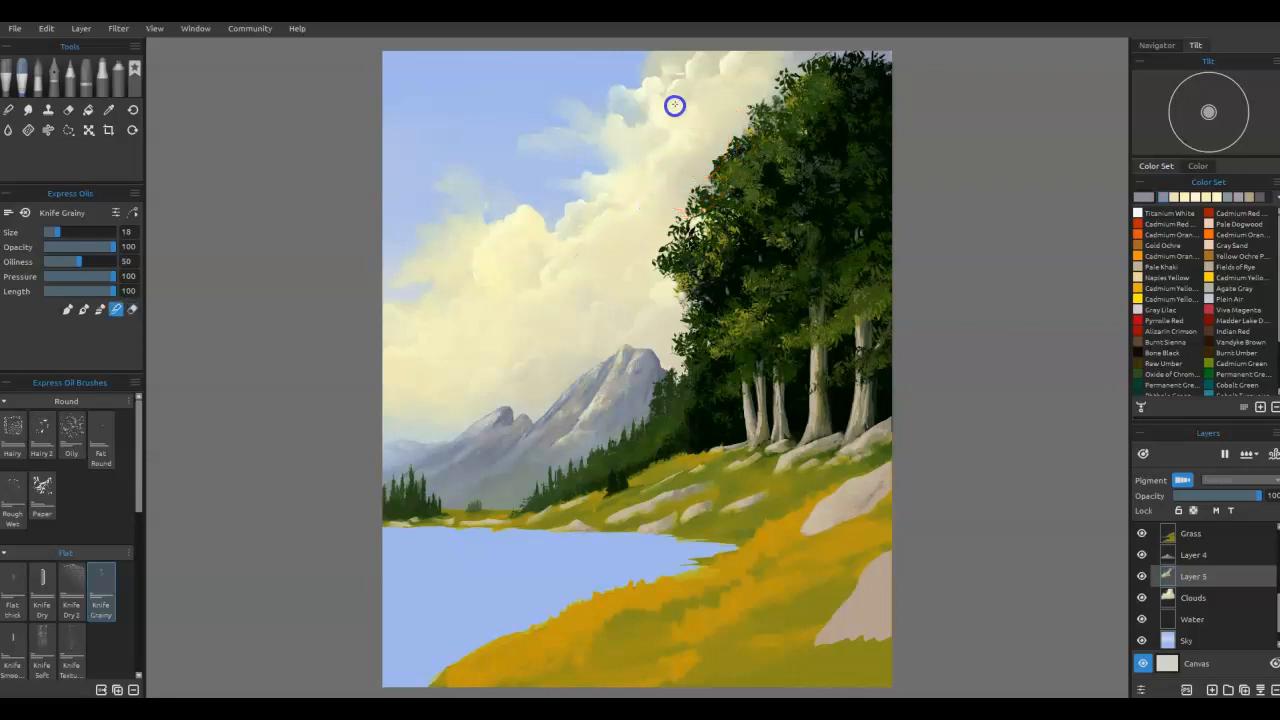
click(538, 355)
drag(693, 195, 665, 190)
mouse_move(622, 231)
mouse_down()
mouse_move(594, 234)
mouse_move(621, 249)
mouse_move(772, 74)
mouse_up()
Step: Switch to white and paint highlights on the round cloud head and the upper cloud forms
key(i)
key(b)
drag(500, 216, 526, 218)
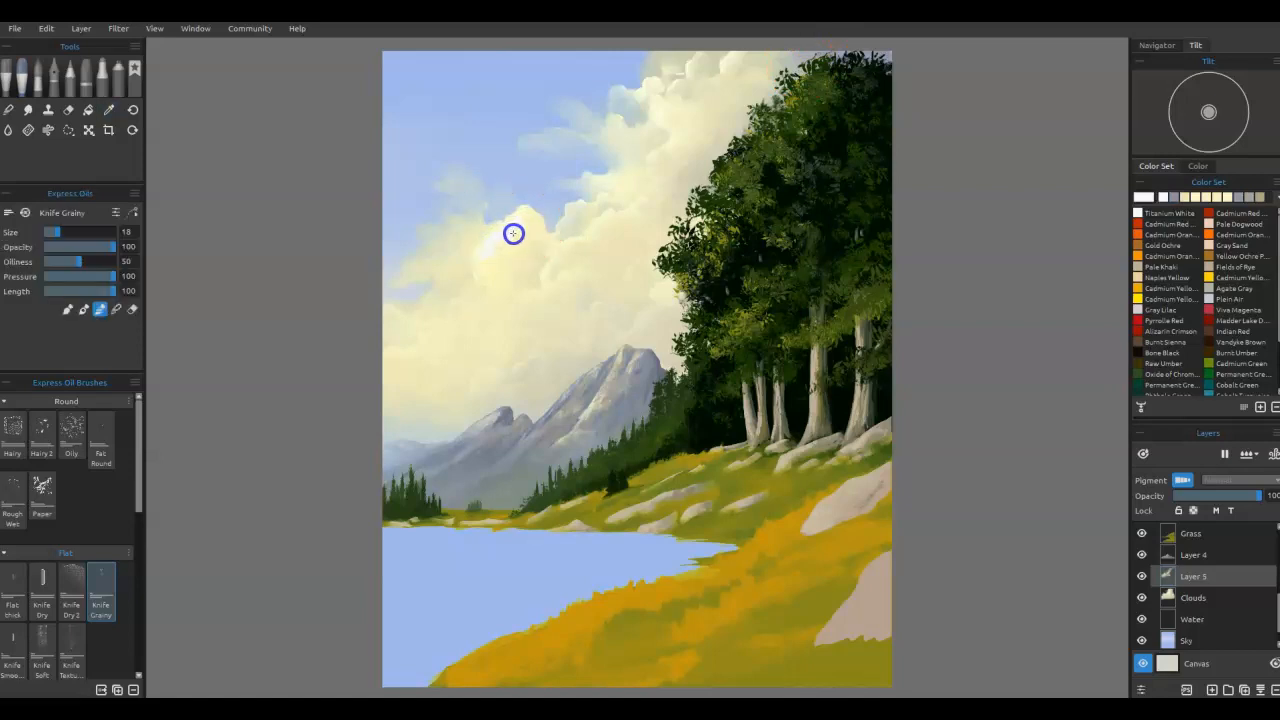
drag(640, 60, 654, 132)
drag(731, 103, 651, 136)
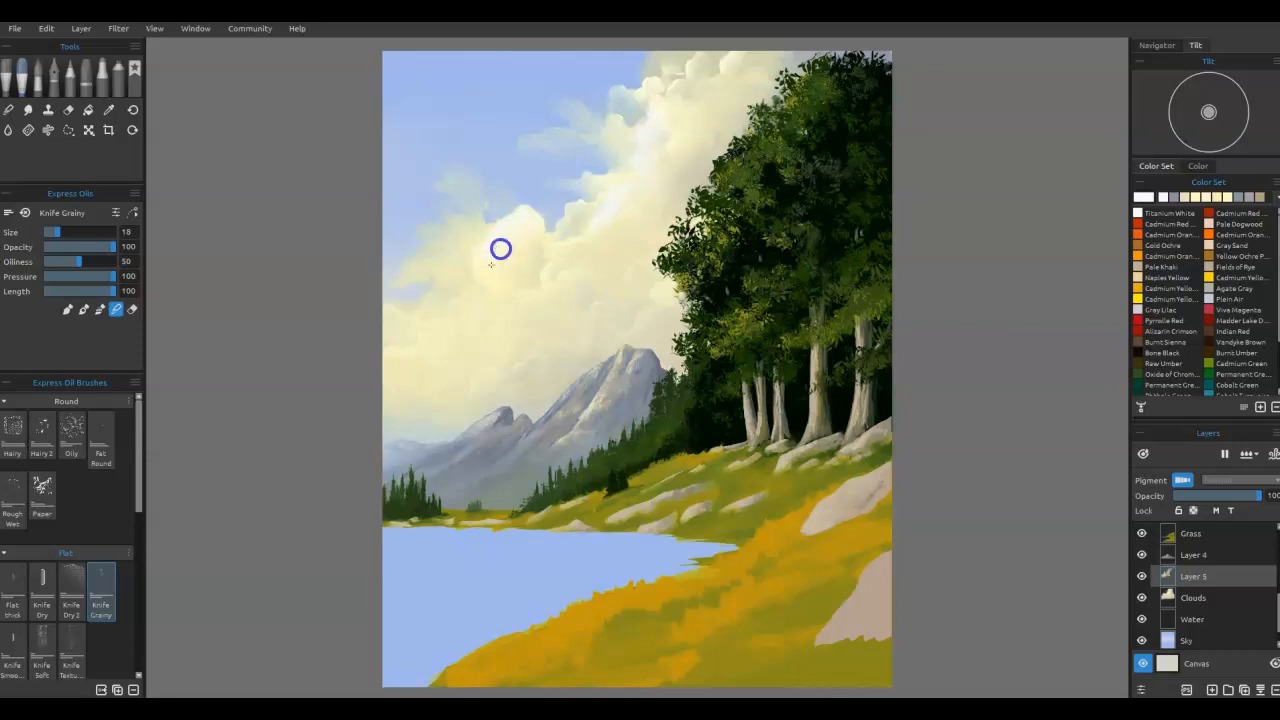
Step: Blend the white highlights into the cloud forms, enlarging the blending brush to size 40
mouse_move(605, 250)
mouse_down()
mouse_move(638, 193)
mouse_move(656, 121)
mouse_move(660, 189)
mouse_move(596, 223)
mouse_move(648, 190)
mouse_move(683, 132)
mouse_up()
drag(577, 317, 609, 247)
mouse_move(611, 181)
mouse_down()
mouse_move(674, 157)
mouse_move(681, 138)
mouse_move(637, 177)
mouse_move(618, 158)
mouse_move(620, 188)
mouse_up()
key(bracketright)
key(bracketright)
drag(649, 138, 631, 120)
drag(651, 86, 651, 86)
mouse_move(536, 242)
mouse_down()
mouse_move(519, 186)
mouse_move(492, 208)
mouse_move(515, 223)
mouse_move(488, 253)
mouse_move(491, 226)
mouse_move(507, 224)
mouse_move(476, 283)
mouse_move(496, 283)
mouse_move(499, 262)
mouse_move(485, 281)
mouse_move(533, 231)
mouse_move(488, 225)
mouse_move(456, 198)
mouse_move(451, 220)
mouse_move(442, 200)
mouse_move(476, 235)
mouse_move(421, 264)
mouse_up()
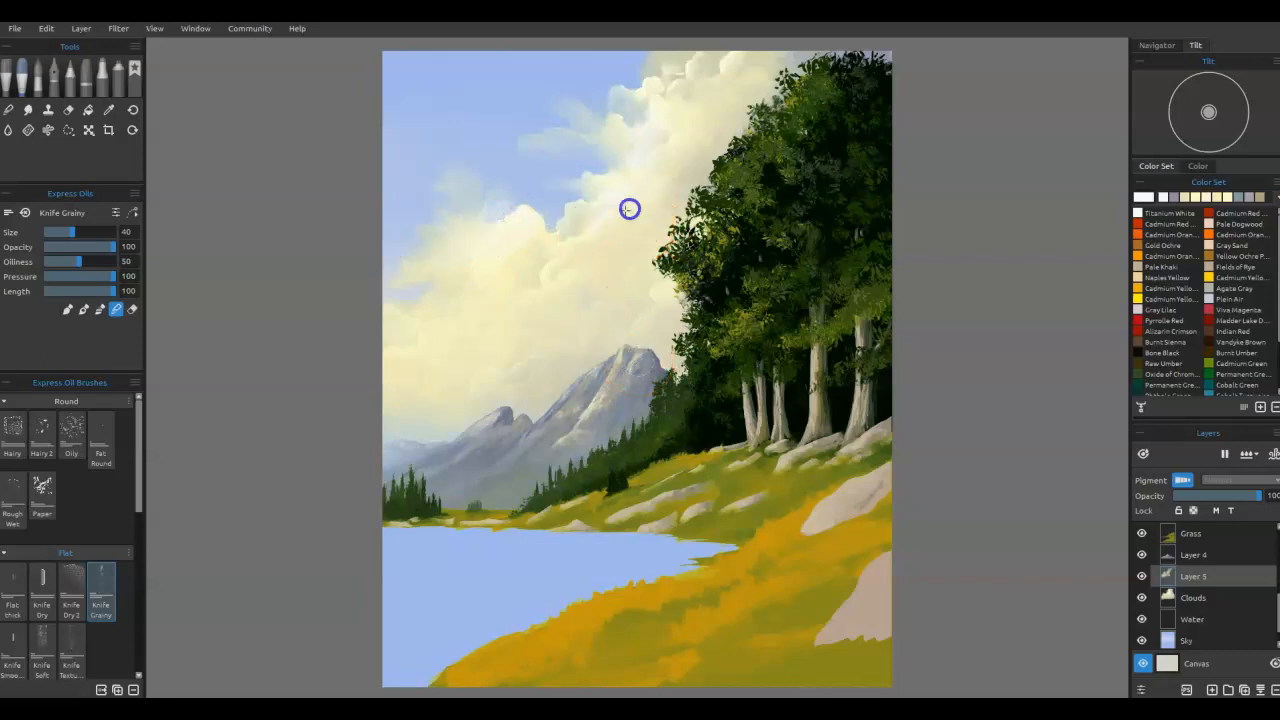
click(676, 152)
drag(676, 152, 730, 160)
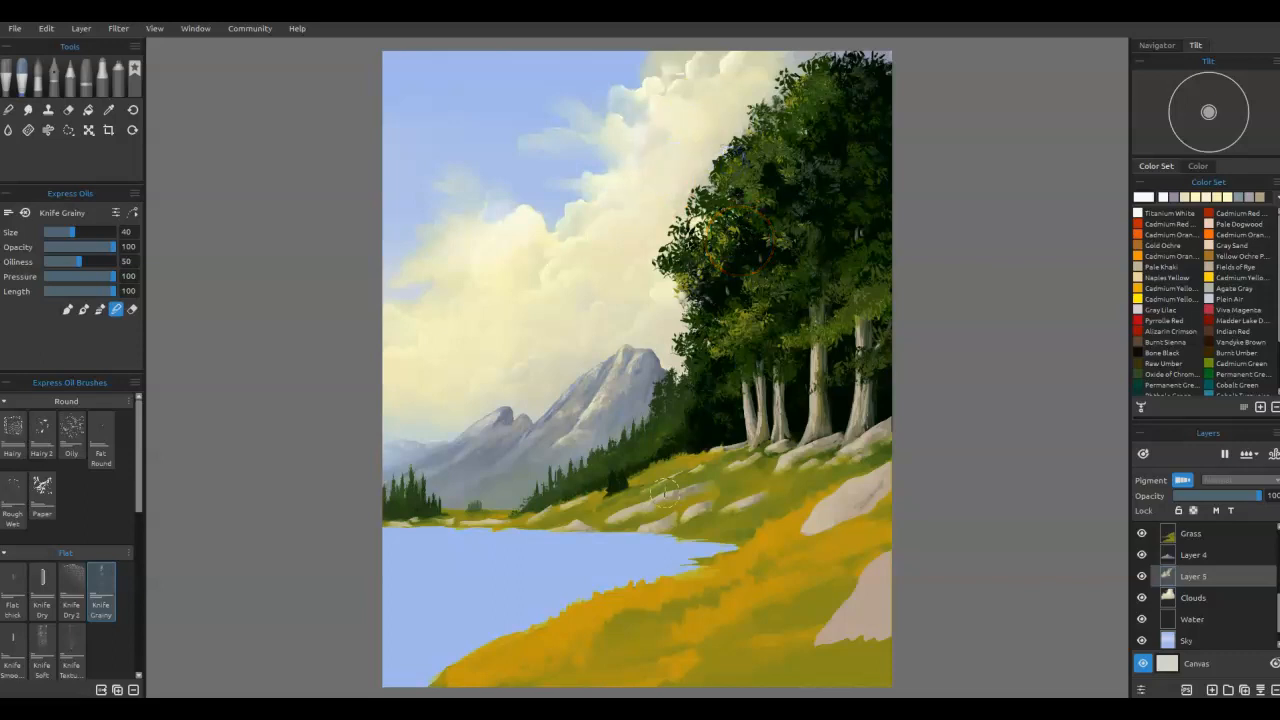
Step: Reuse a recent beige and paint it over the low clouds just above the mountains
click(1187, 197)
mouse_move(548, 375)
mouse_down()
mouse_move(520, 369)
mouse_move(631, 345)
mouse_up()
mouse_move(531, 397)
mouse_down()
mouse_move(482, 407)
mouse_move(430, 425)
mouse_up()
Step: Choose a more saturated peach-beige, paint it over the low clouds above the mountains, and blend it in
click(1130, 200)
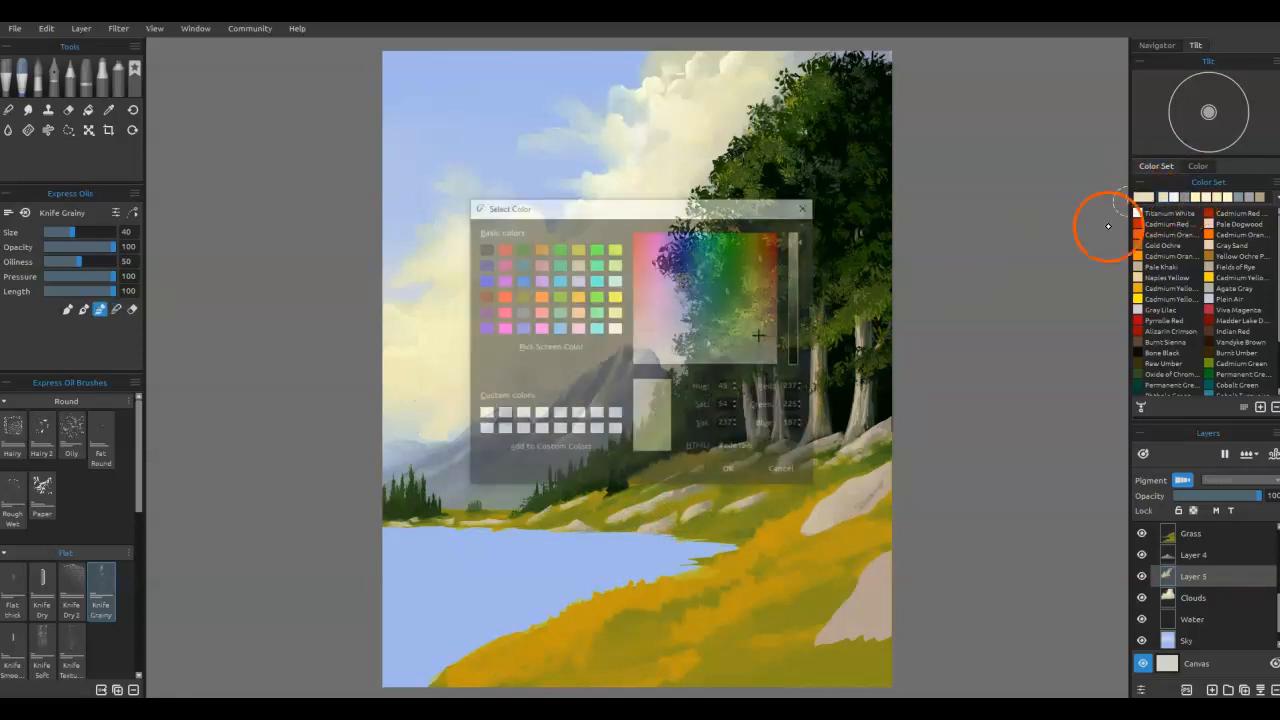
click(766, 315)
click(730, 472)
mouse_move(530, 382)
mouse_down()
mouse_move(547, 337)
mouse_move(616, 346)
mouse_up()
drag(429, 387, 457, 420)
mouse_move(534, 399)
mouse_down()
mouse_move(579, 377)
mouse_move(629, 293)
mouse_move(567, 304)
mouse_move(559, 286)
mouse_move(625, 358)
mouse_move(571, 330)
mouse_move(588, 329)
mouse_move(555, 364)
mouse_move(619, 318)
mouse_move(429, 409)
mouse_move(495, 380)
mouse_move(471, 411)
mouse_up()
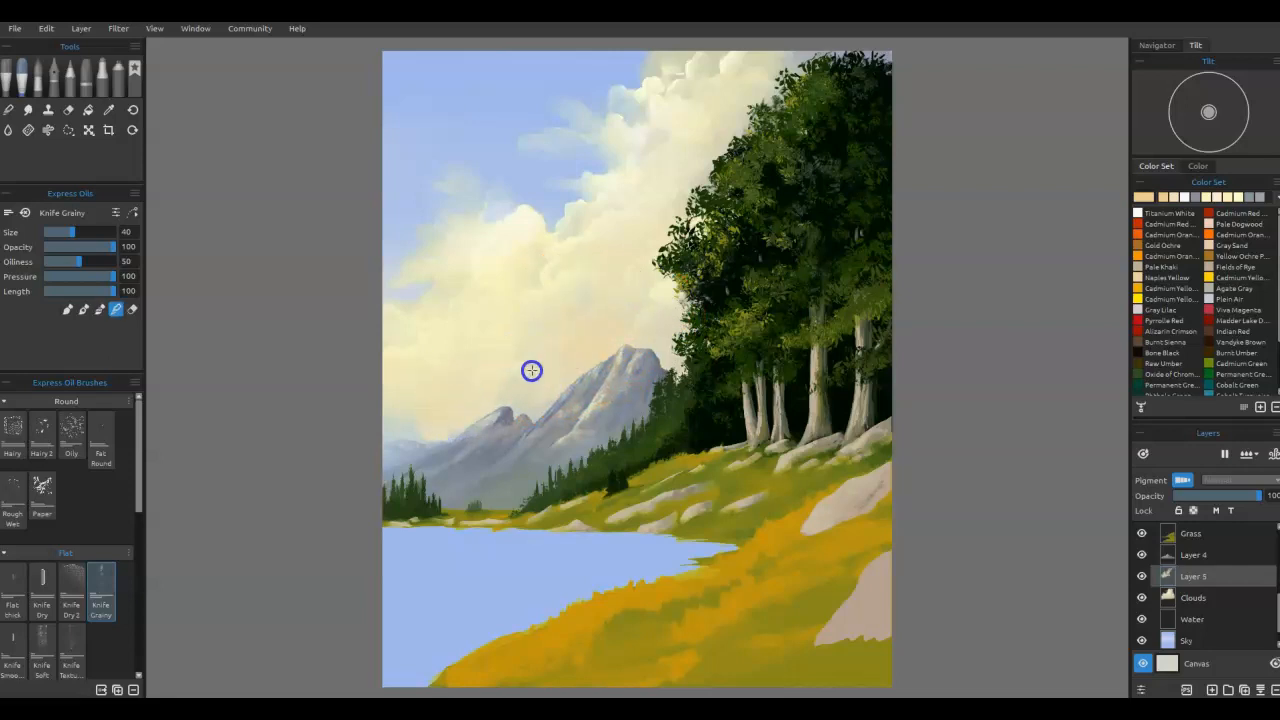
mouse_move(664, 327)
mouse_down()
mouse_move(663, 346)
mouse_move(583, 366)
mouse_move(596, 334)
mouse_up()
click(774, 368)
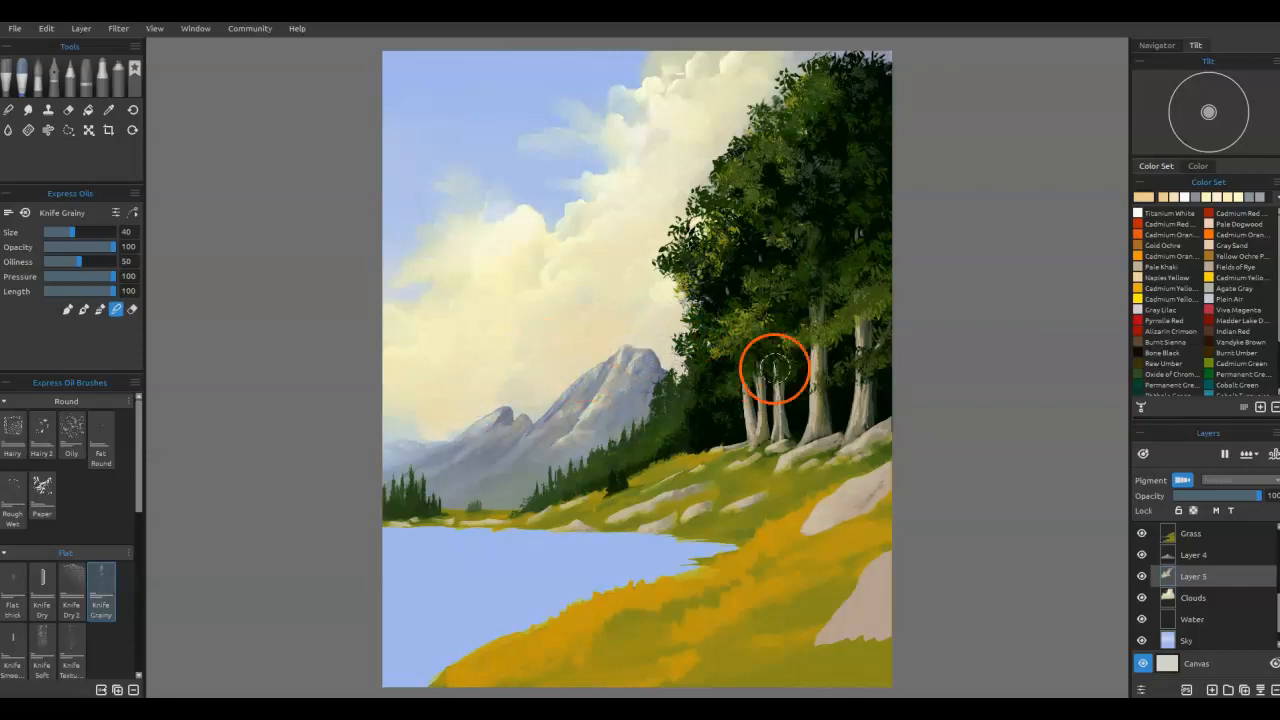
Step: Erase thin bright rims along the cloud edges above the mountain with the Round Soft 2 eraser at size 5
drag(594, 432, 605, 313)
drag(606, 243, 613, 447)
click(70, 112)
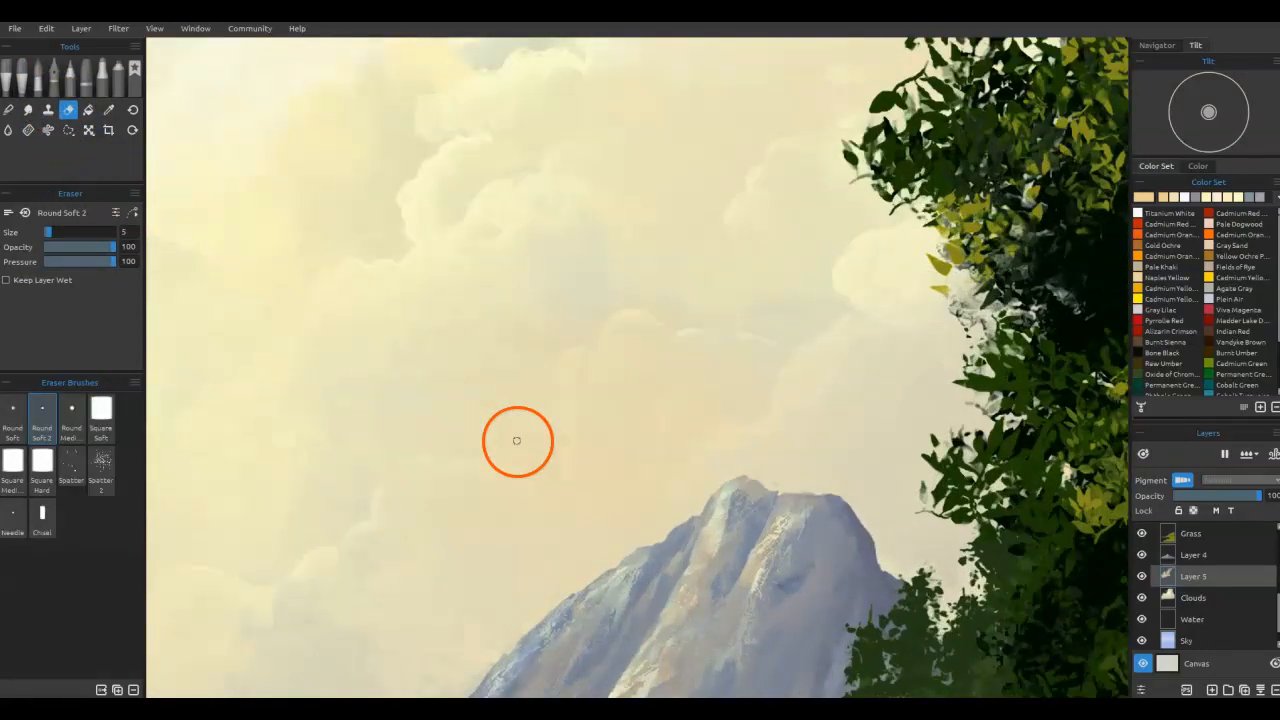
drag(638, 311, 635, 314)
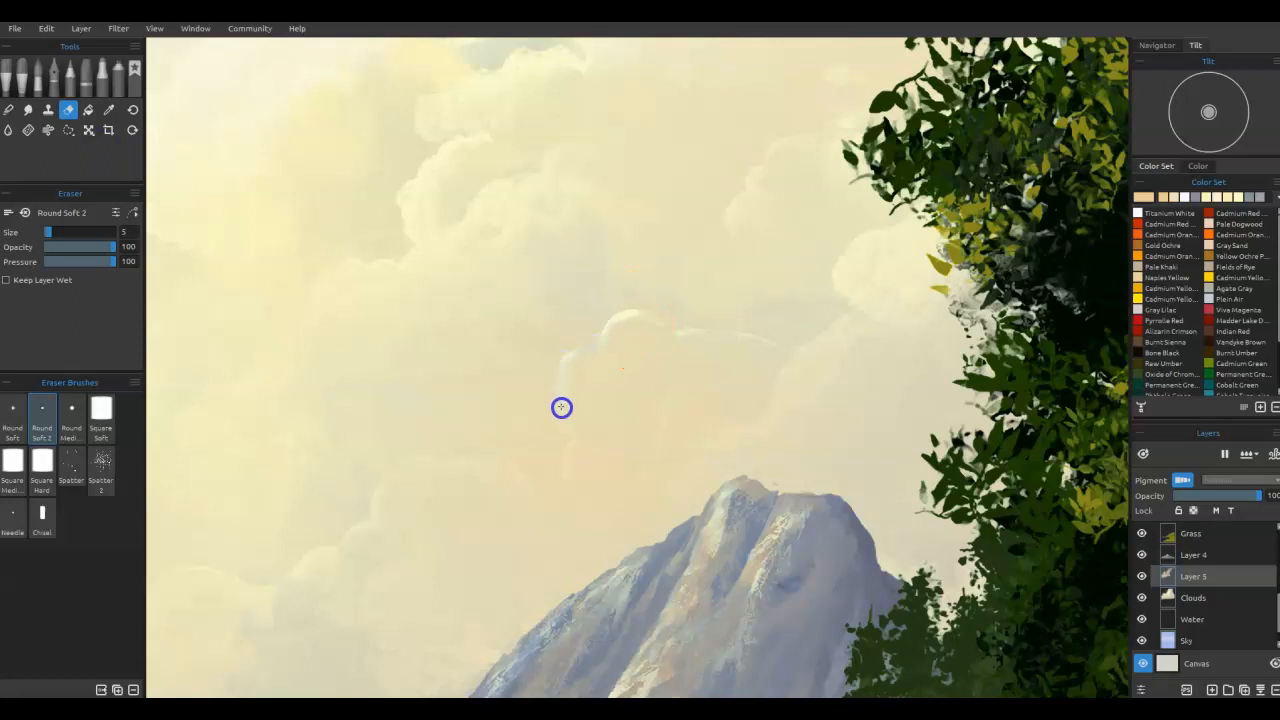
drag(564, 487, 565, 488)
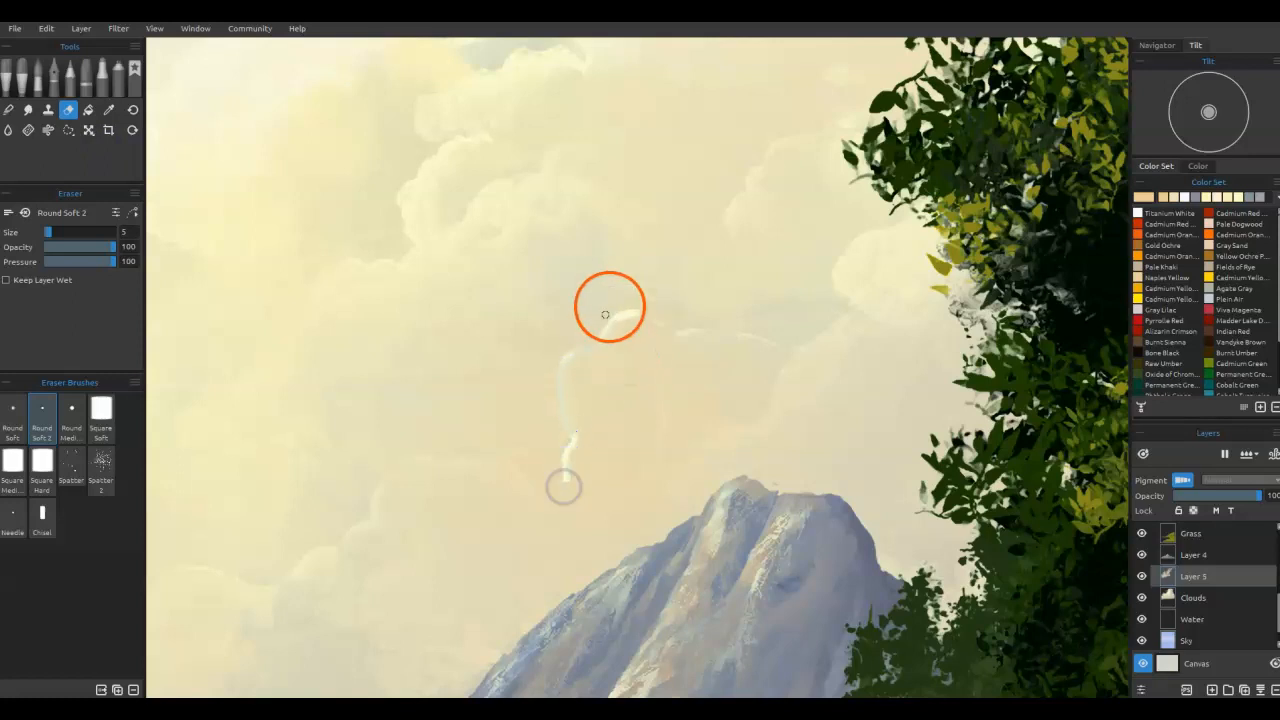
drag(634, 319, 635, 319)
drag(774, 153, 774, 153)
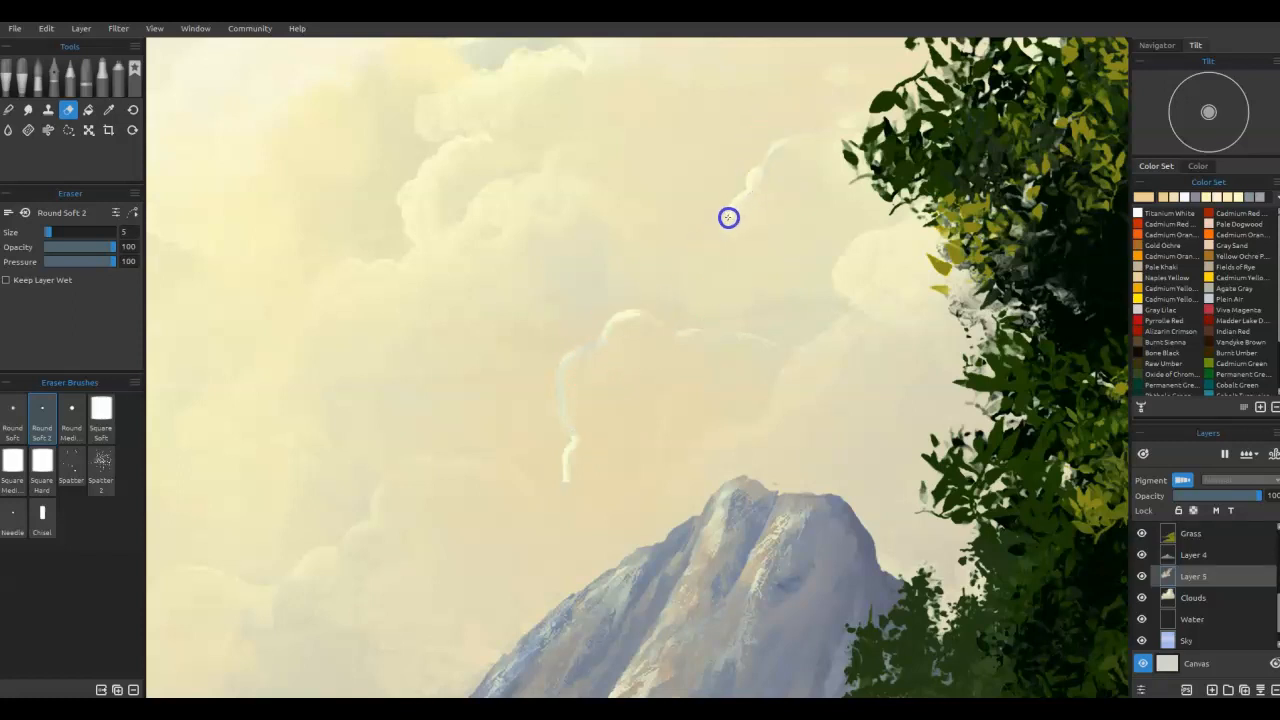
drag(691, 264, 680, 277)
Step: Soften the inner sides of the erased cloud rims with the Soft blender at size 14
key(n)
drag(732, 240, 732, 240)
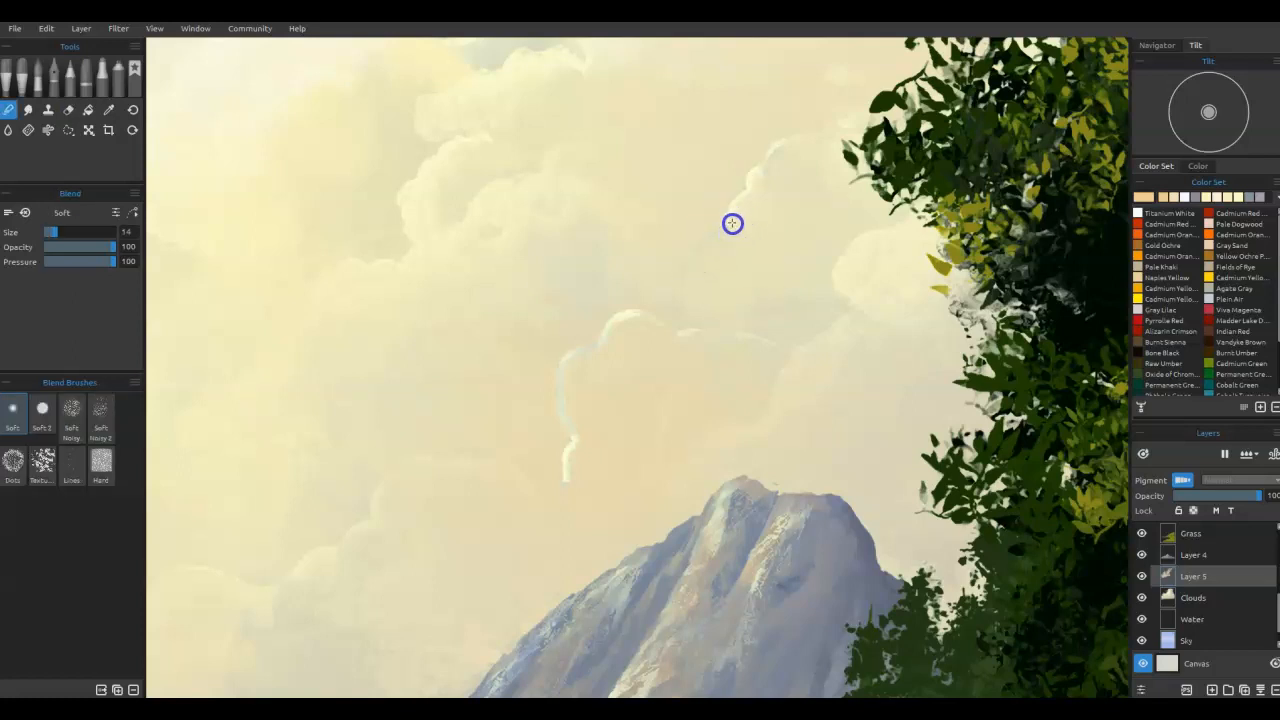
drag(767, 172, 789, 149)
drag(634, 328, 600, 352)
mouse_move(576, 442)
mouse_down()
mouse_move(563, 491)
mouse_move(549, 494)
mouse_up()
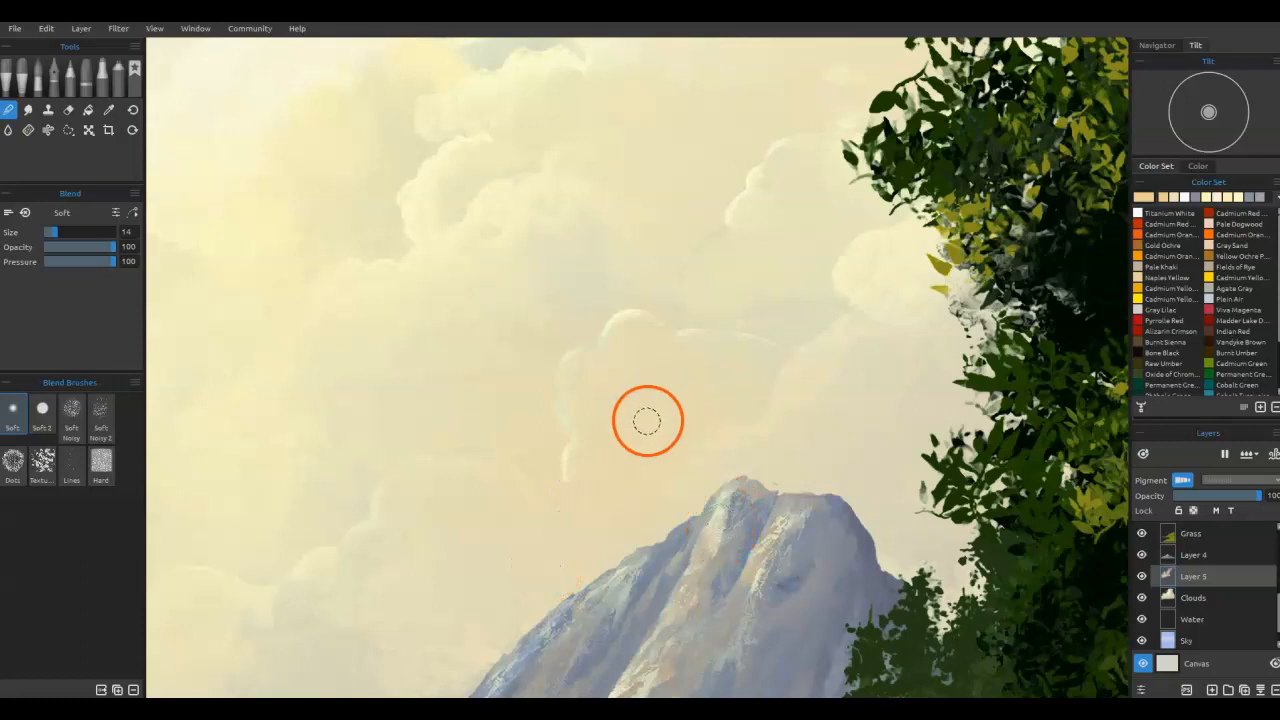
Step: Erase additional bright contours inside the small cloud puff above the mountain
key(e)
drag(642, 376, 629, 394)
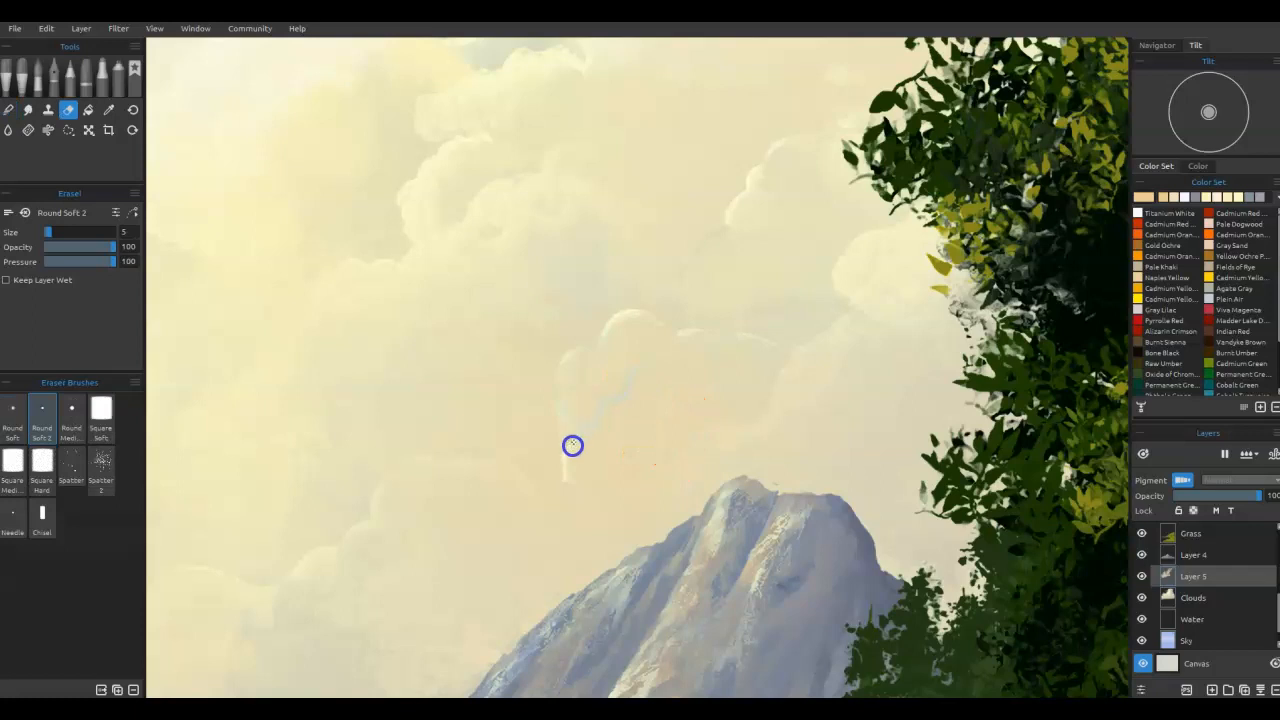
drag(566, 481, 566, 478)
mouse_move(620, 386)
mouse_down()
mouse_move(637, 354)
mouse_move(620, 367)
mouse_up()
Step: Blend the small puff's new contours into the cloud with the Soft blender at size 10
key(n)
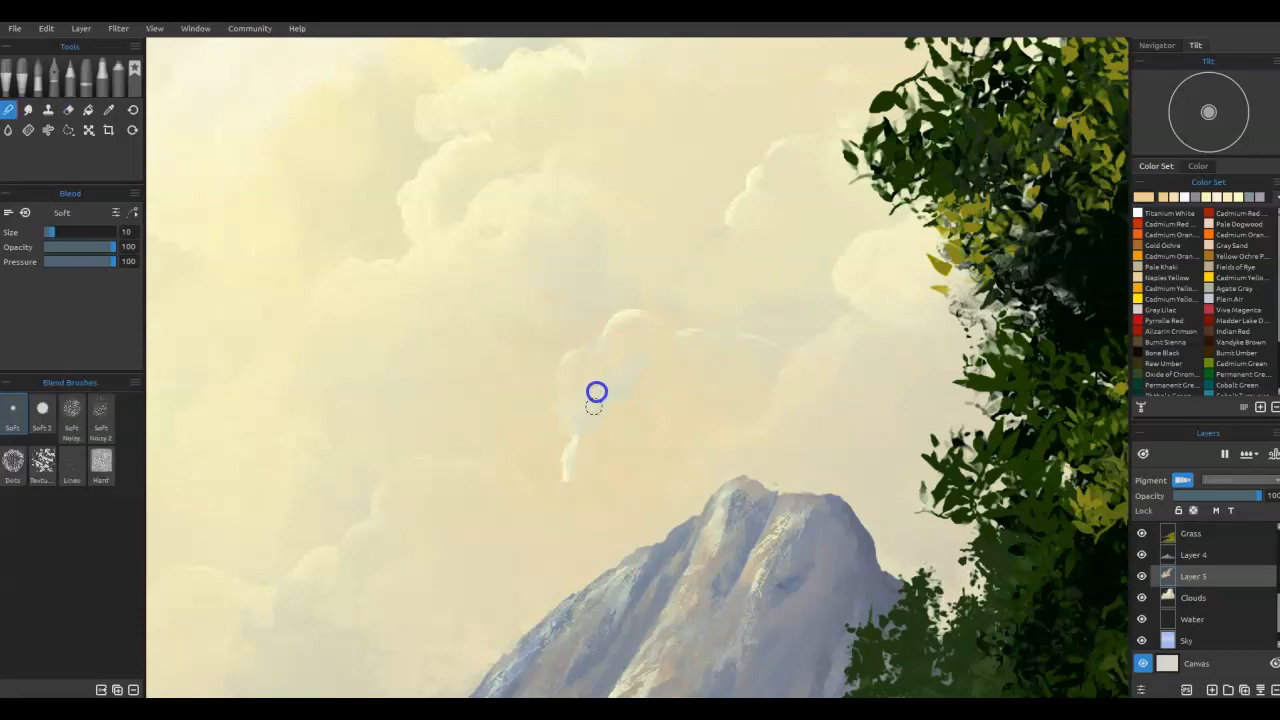
drag(572, 480, 569, 494)
drag(634, 423, 591, 438)
drag(662, 362, 674, 363)
Step: Erase bright rims along the edges of the large cloud head and the neighbouring upper puffs
drag(538, 368, 819, 598)
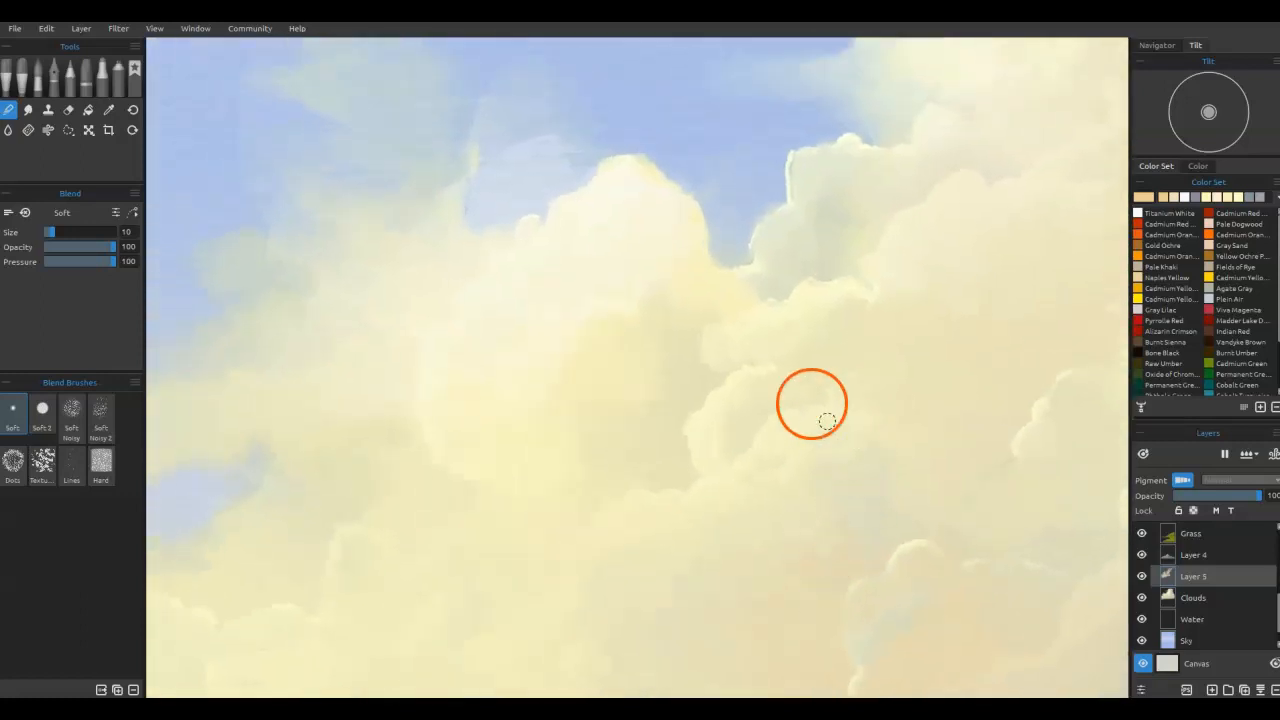
key(e)
drag(771, 374, 744, 371)
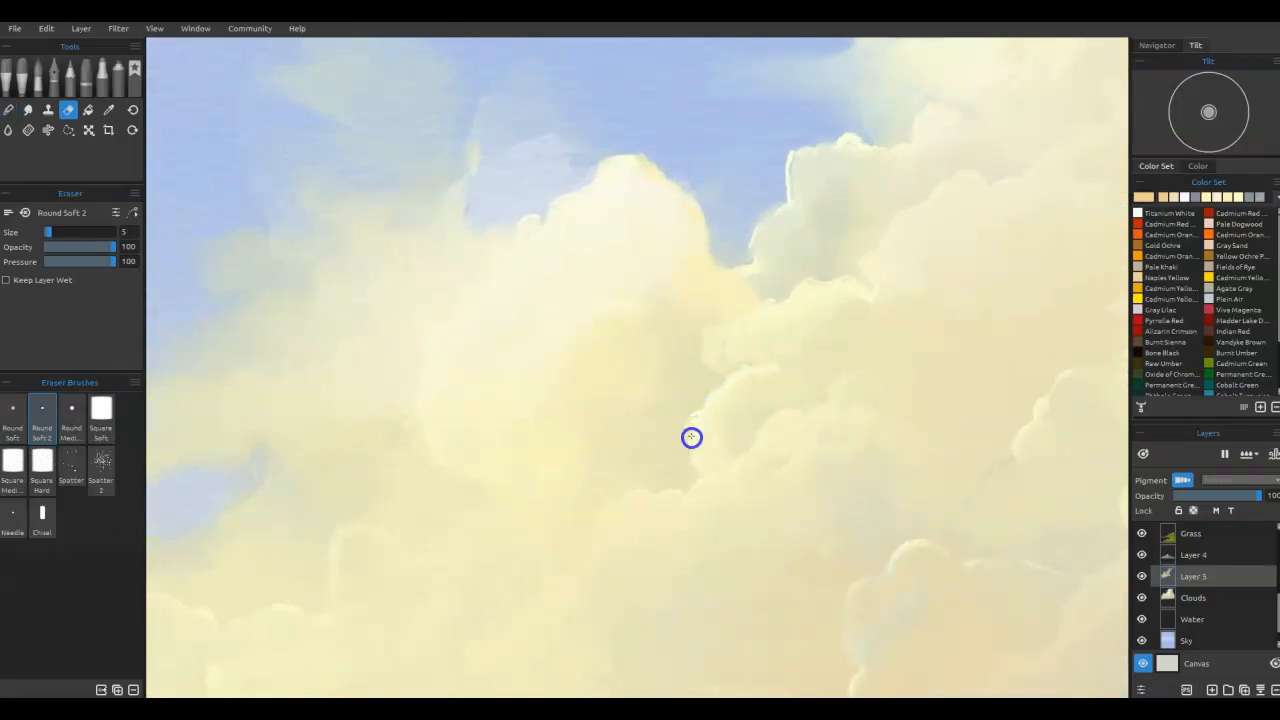
drag(705, 458, 704, 466)
drag(765, 307, 740, 328)
drag(612, 196, 551, 218)
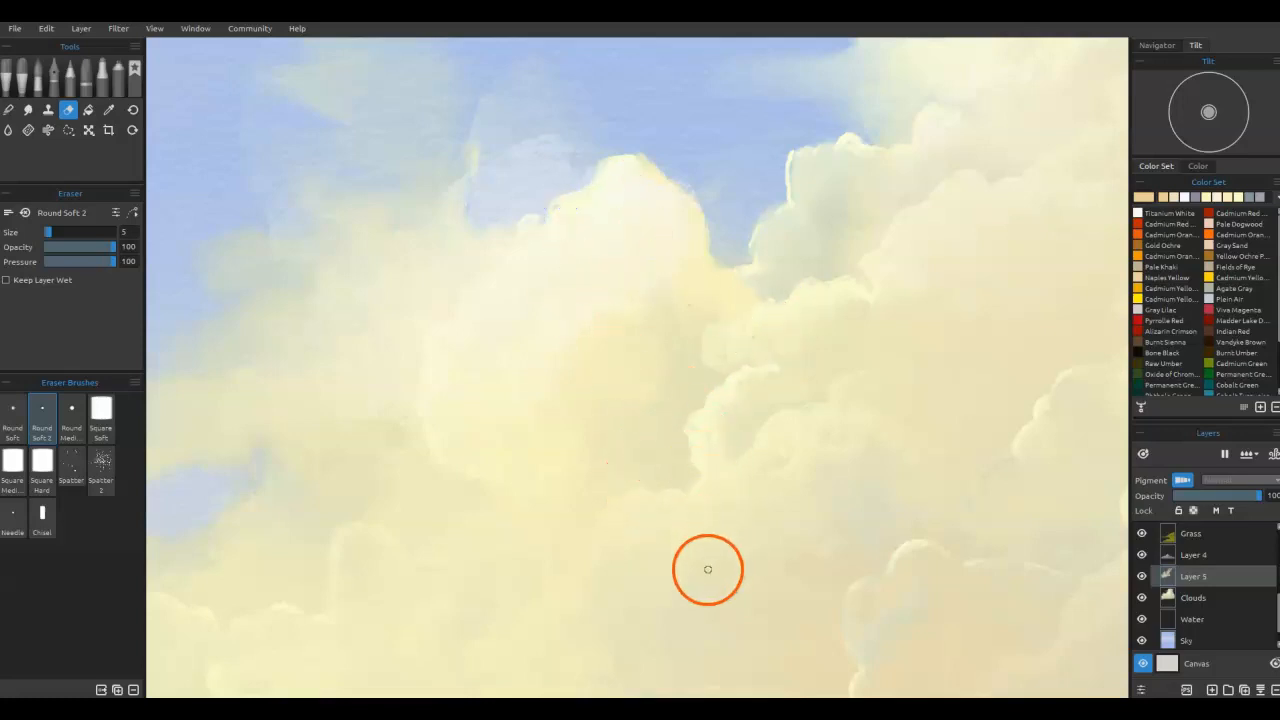
drag(740, 523, 623, 640)
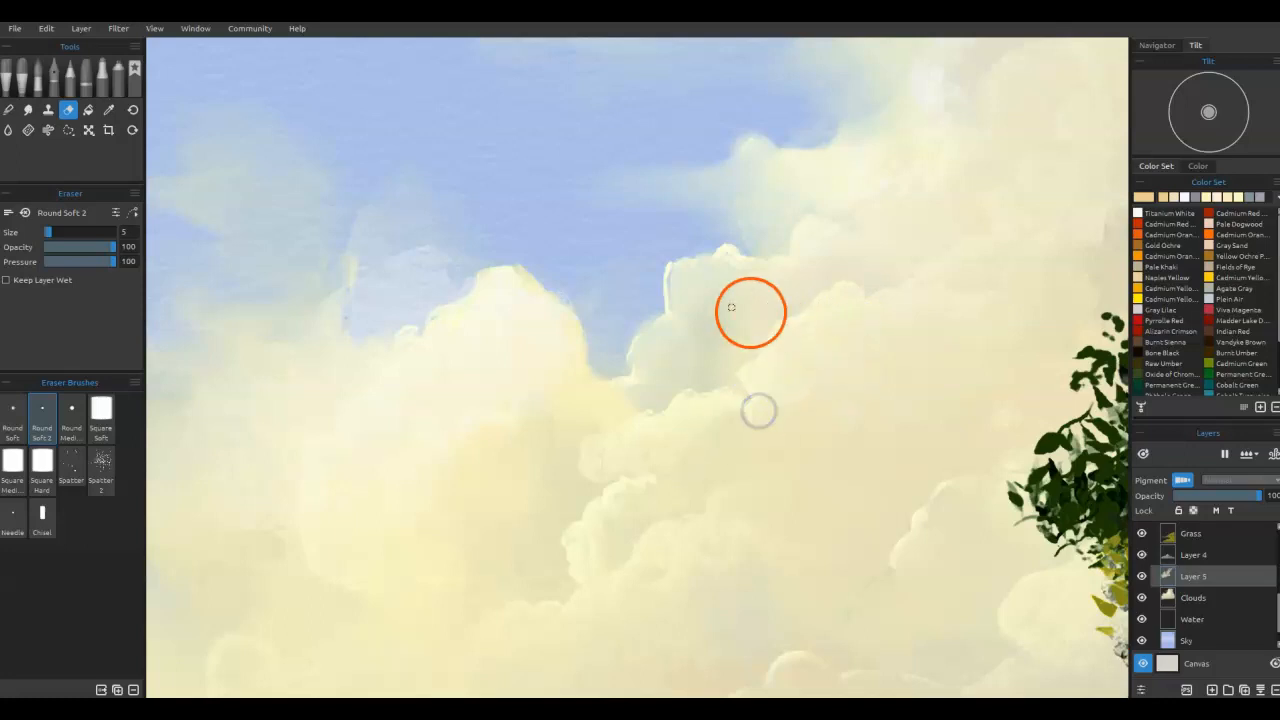
Step: Sample a pale cream and draw highlights along the upper cloud edge with the Charcoal 5 pencil at size 12
click(70, 80)
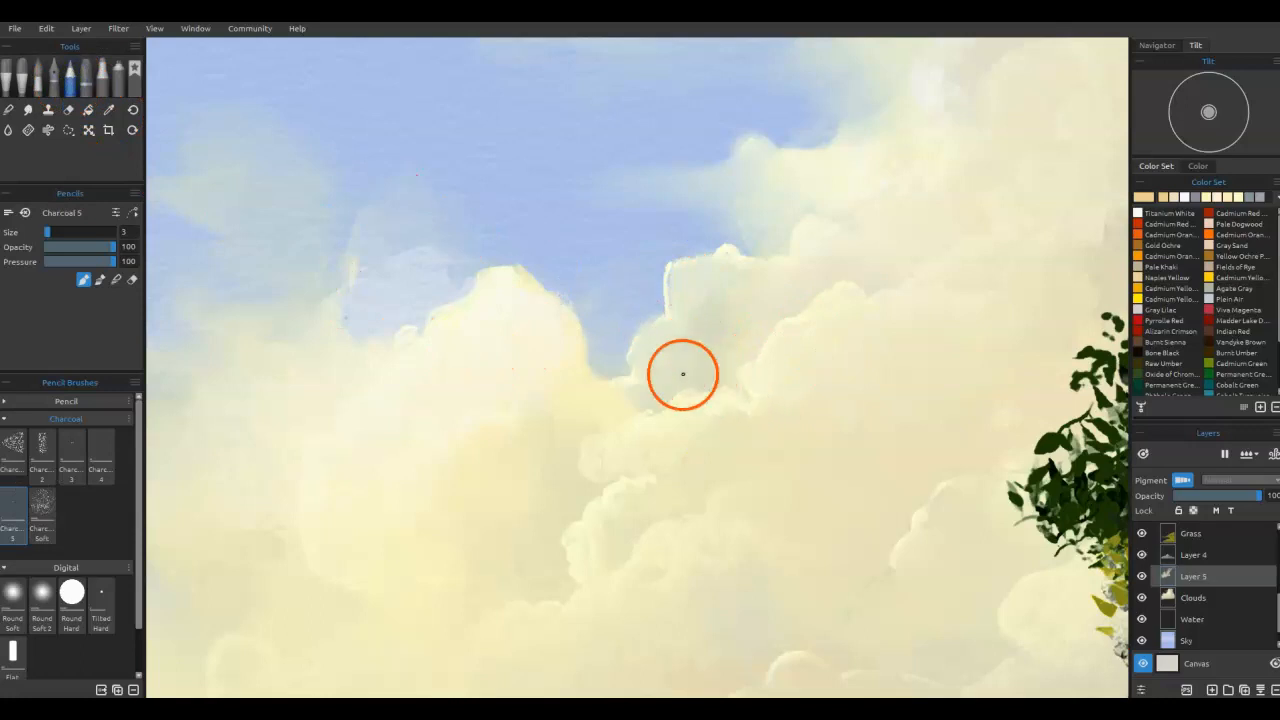
alt+click(516, 310)
mouse_move(823, 310)
mouse_down()
mouse_move(840, 299)
mouse_move(826, 331)
mouse_move(808, 331)
mouse_move(769, 423)
mouse_move(762, 405)
mouse_up()
key(])
drag(806, 326, 788, 340)
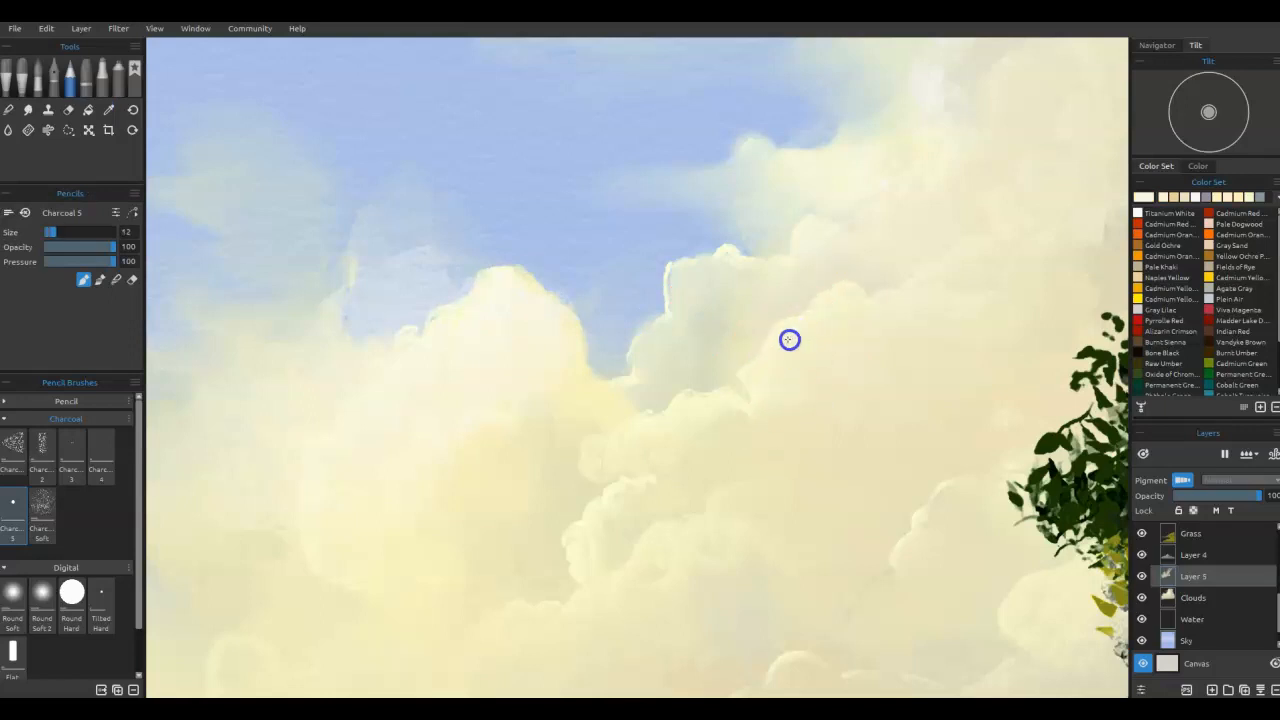
Step: Lighten the drawing color to near white and draw highlights along the edges of the greyish upper puff and the billows below it
click(1145, 196)
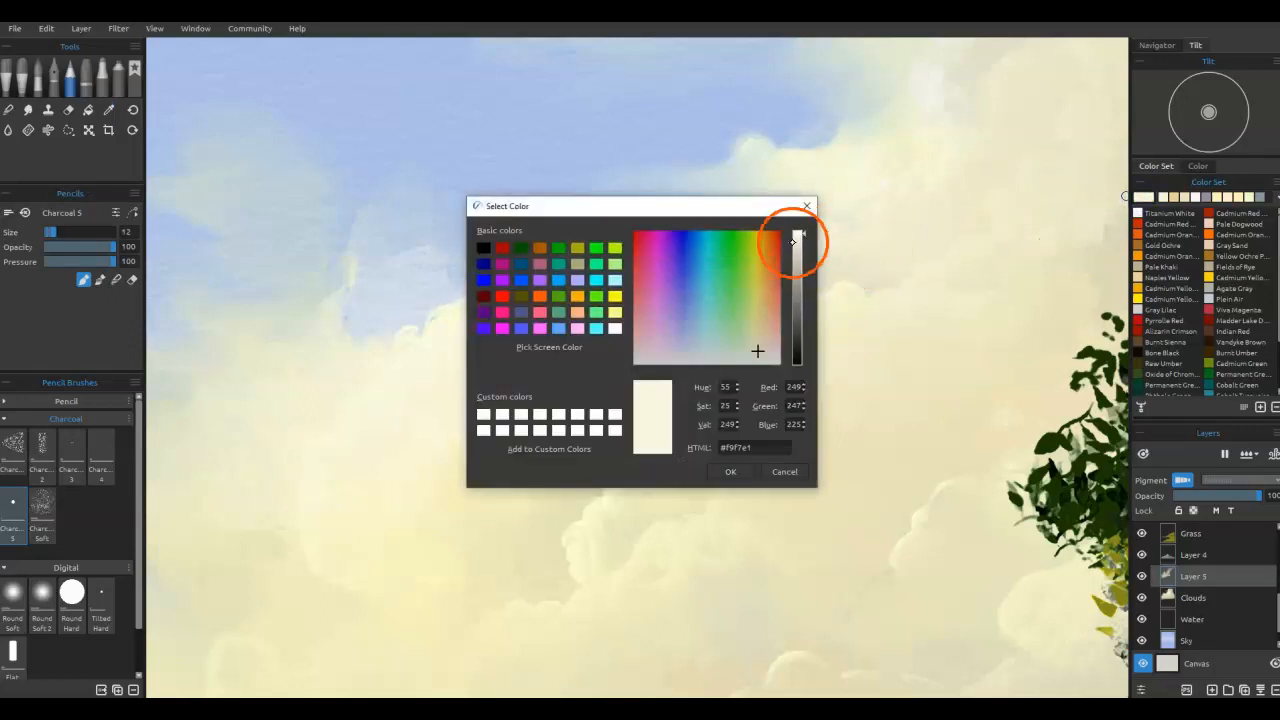
click(731, 469)
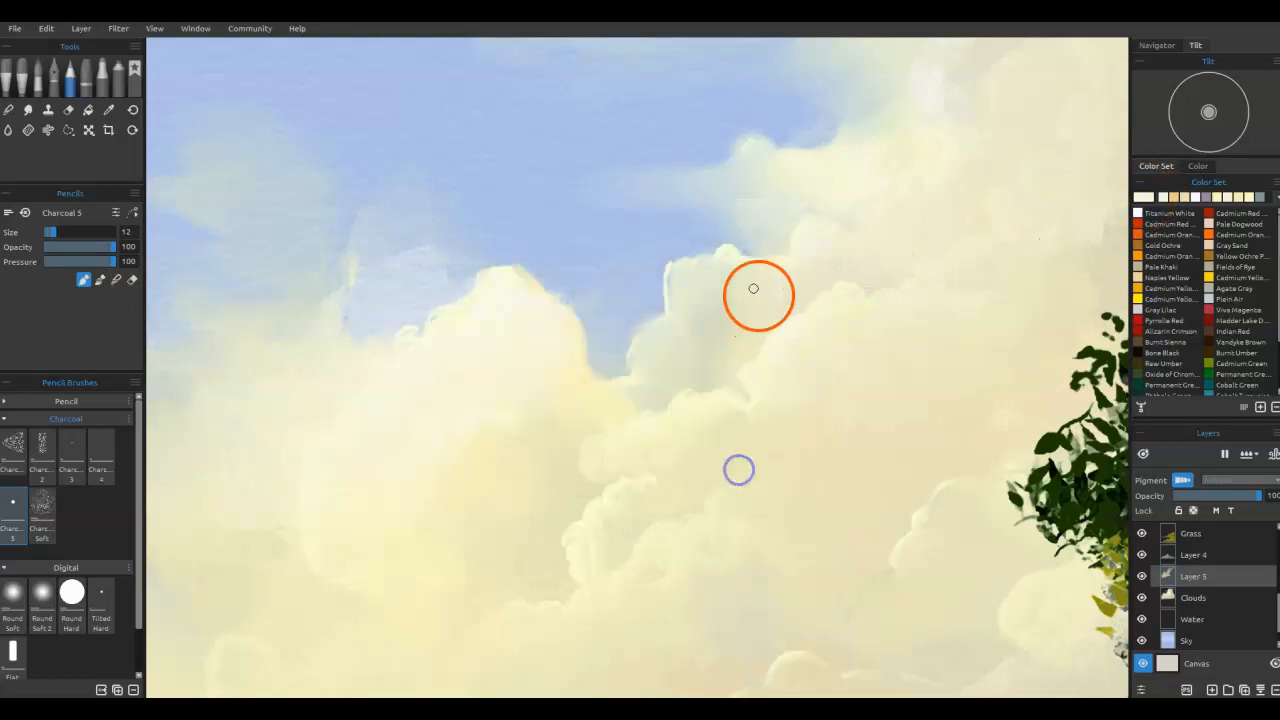
mouse_move(672, 289)
mouse_down()
mouse_move(647, 338)
mouse_move(685, 312)
mouse_move(710, 267)
mouse_up()
mouse_move(634, 366)
mouse_down()
mouse_move(694, 266)
mouse_move(691, 314)
mouse_move(723, 323)
mouse_move(717, 400)
mouse_up()
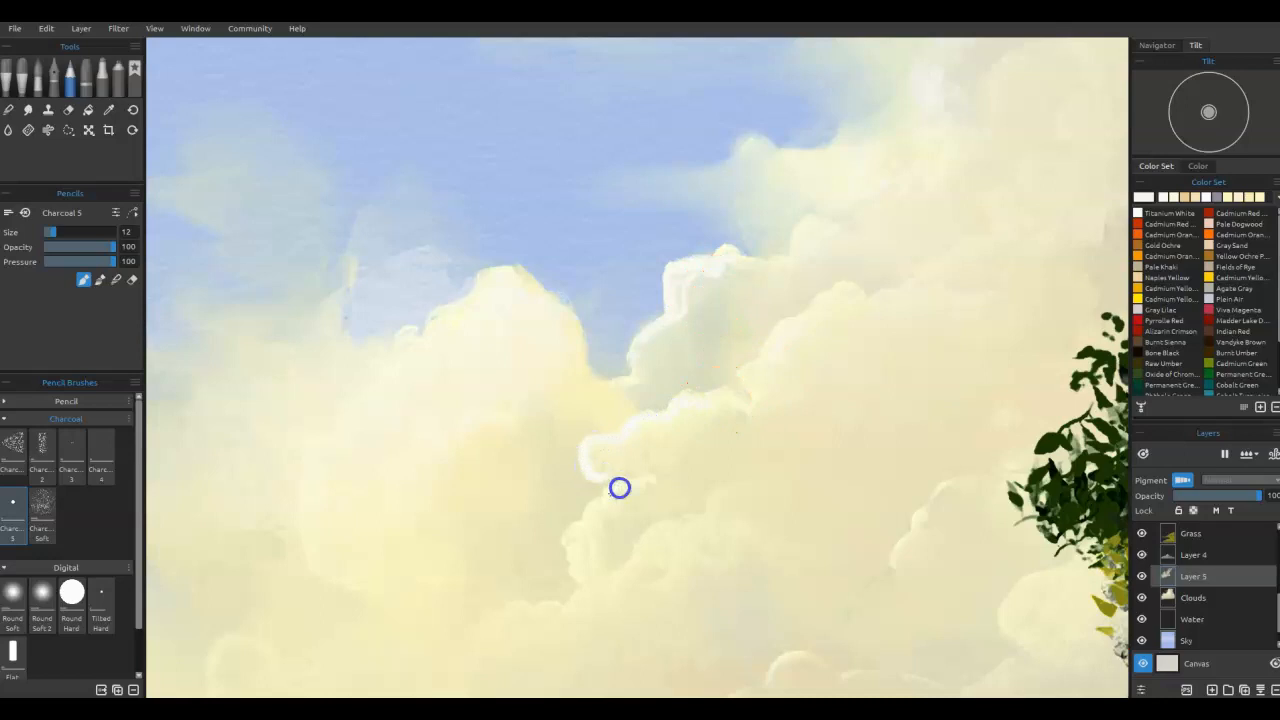
mouse_move(575, 567)
mouse_down()
mouse_move(604, 515)
mouse_move(634, 497)
mouse_up()
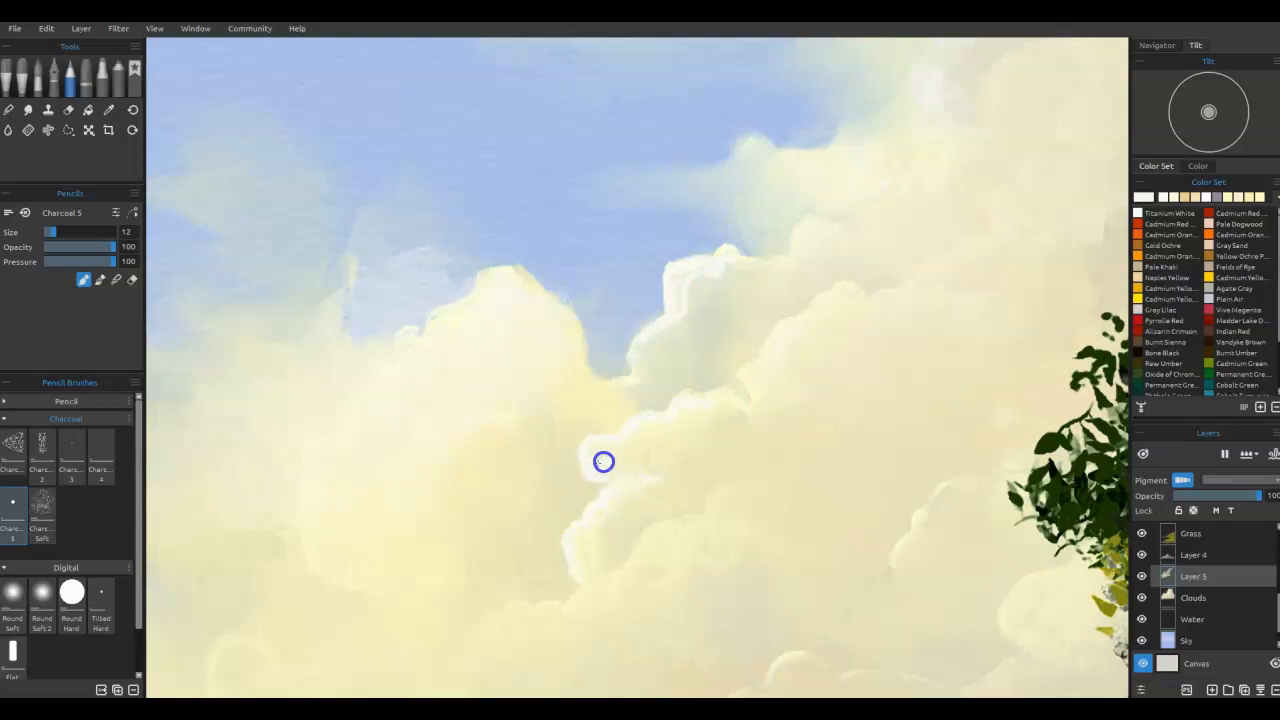
Step: Draw near-white contours along the middle cloud billow and a new lower billow edge beneath it
drag(720, 394, 739, 401)
drag(798, 324, 777, 331)
mouse_move(745, 491)
mouse_down()
mouse_move(695, 526)
mouse_move(673, 522)
mouse_move(583, 598)
mouse_up()
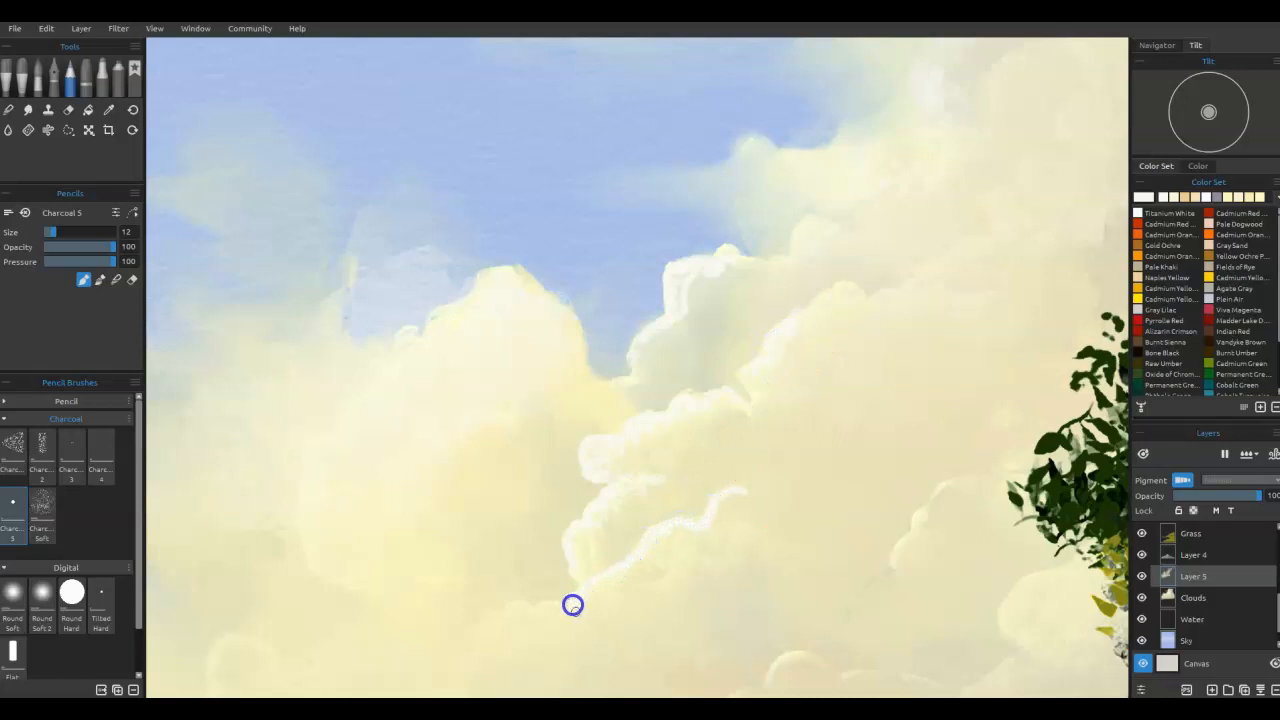
mouse_move(662, 545)
mouse_down()
mouse_move(711, 526)
mouse_move(734, 497)
mouse_up()
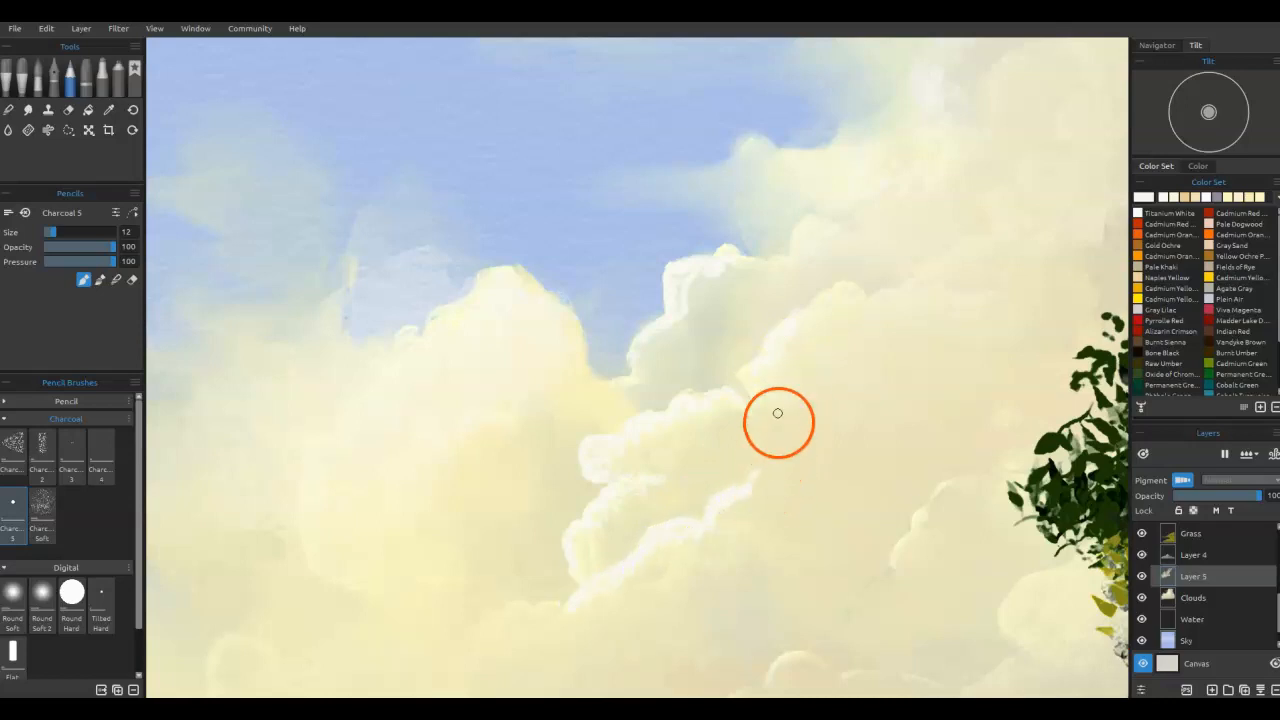
Step: Blend the white contours of the lower billow and the greyish upper puff into the cloud
key(n)
mouse_move(752, 491)
mouse_down()
mouse_move(751, 480)
mouse_move(731, 517)
mouse_up()
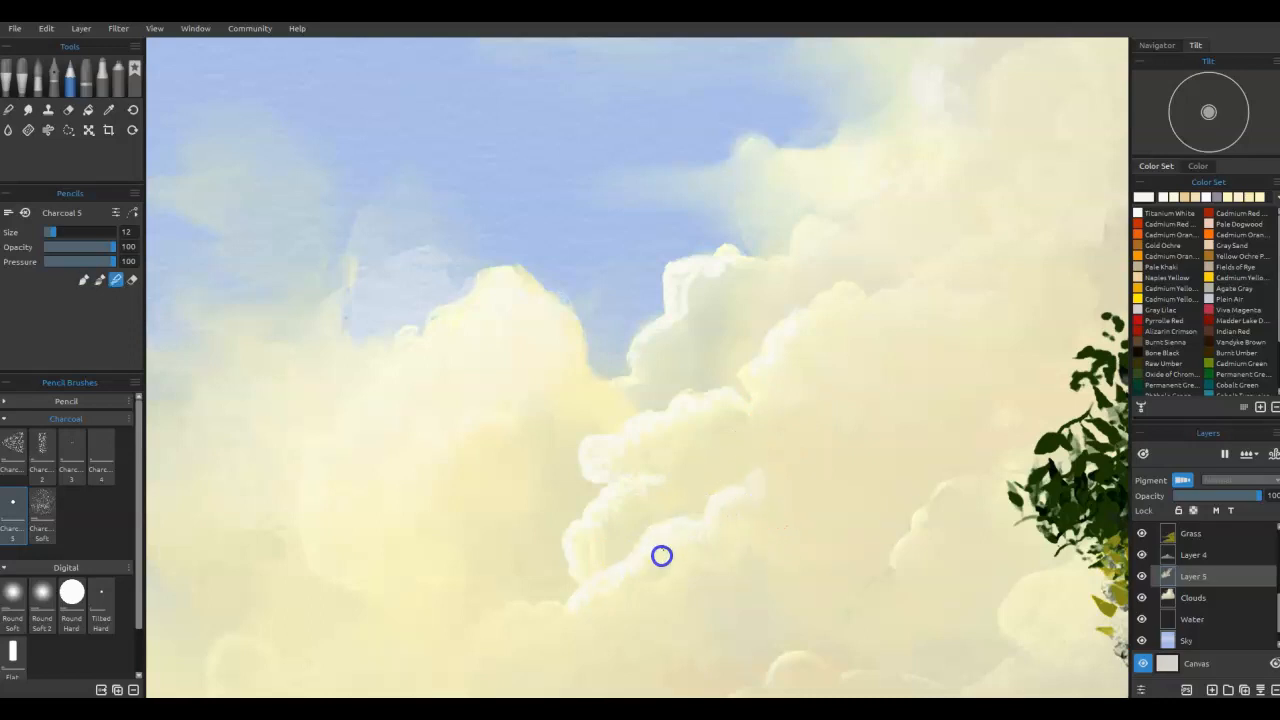
drag(591, 594, 579, 611)
mouse_move(689, 283)
mouse_down()
mouse_move(672, 322)
mouse_move(682, 317)
mouse_up()
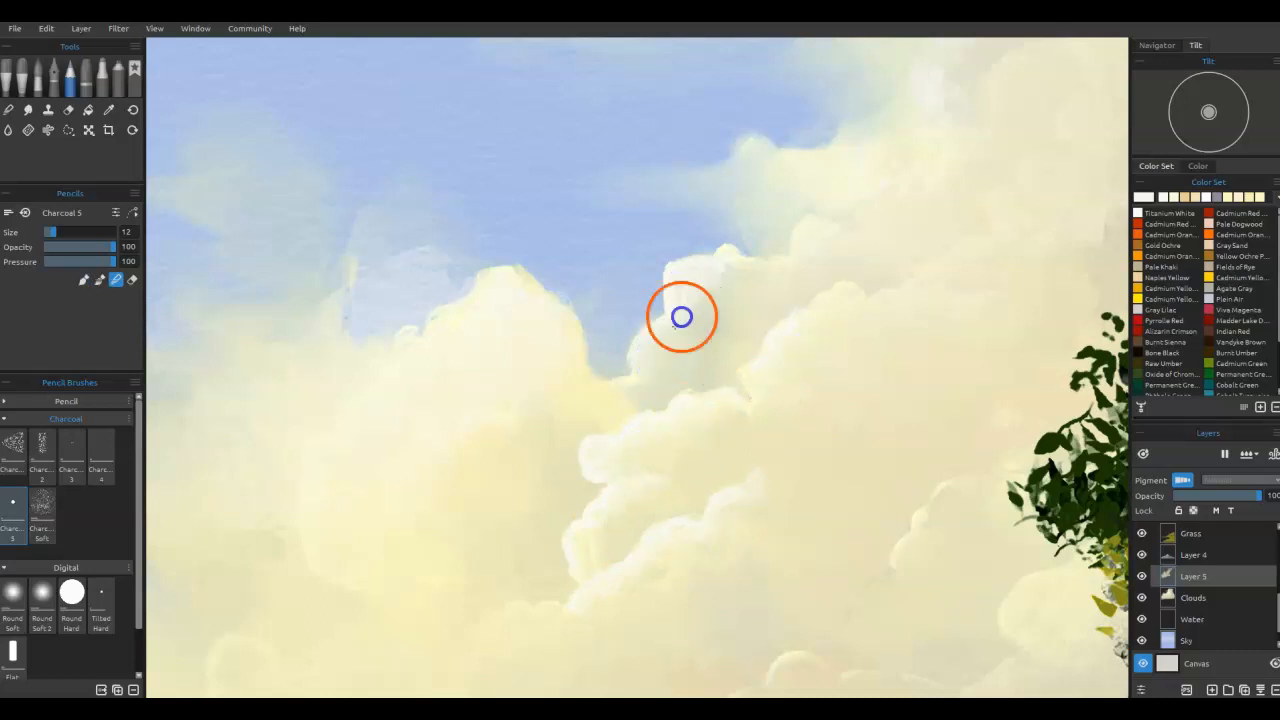
Step: Paint near-white light over the large cloud head and erase into it to shape the shadow edges
drag(640, 525, 990, 427)
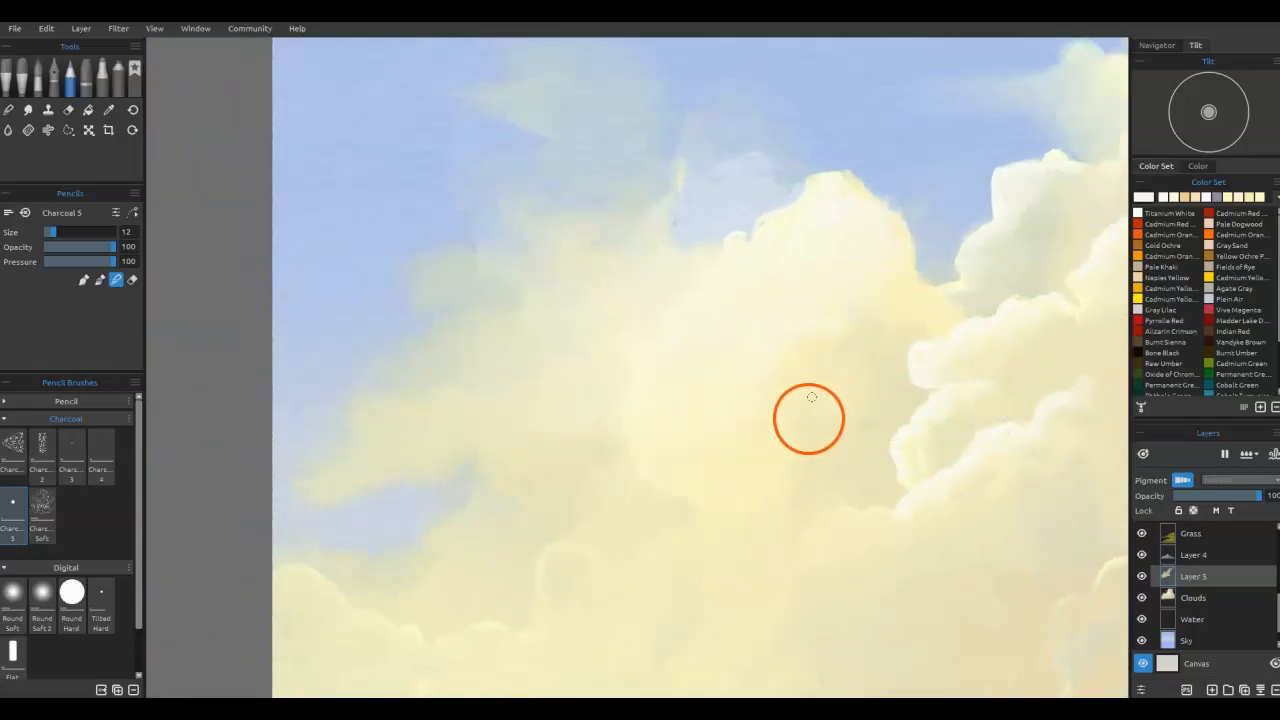
key(b)
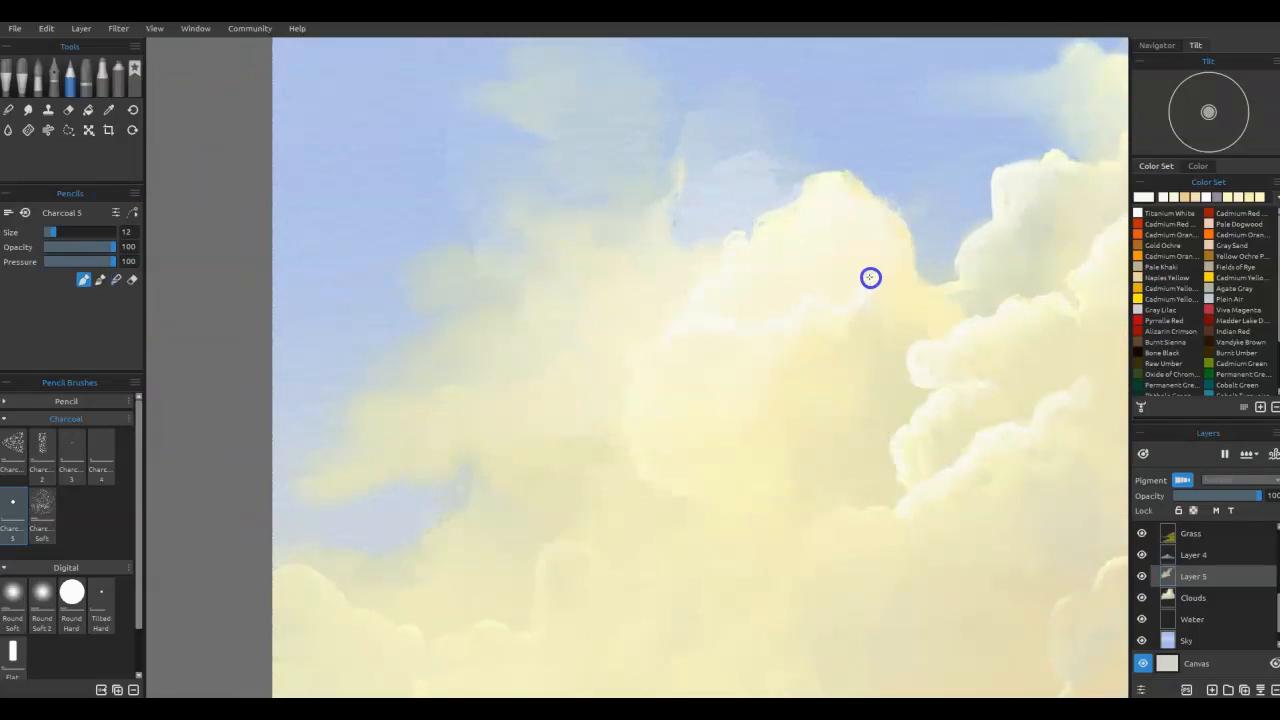
mouse_move(822, 189)
mouse_down()
mouse_move(757, 227)
mouse_move(806, 234)
mouse_move(836, 294)
mouse_move(777, 295)
mouse_move(751, 255)
mouse_move(771, 243)
mouse_move(740, 289)
mouse_up()
key(e)
mouse_move(812, 258)
mouse_down()
mouse_move(857, 288)
mouse_move(867, 277)
mouse_up()
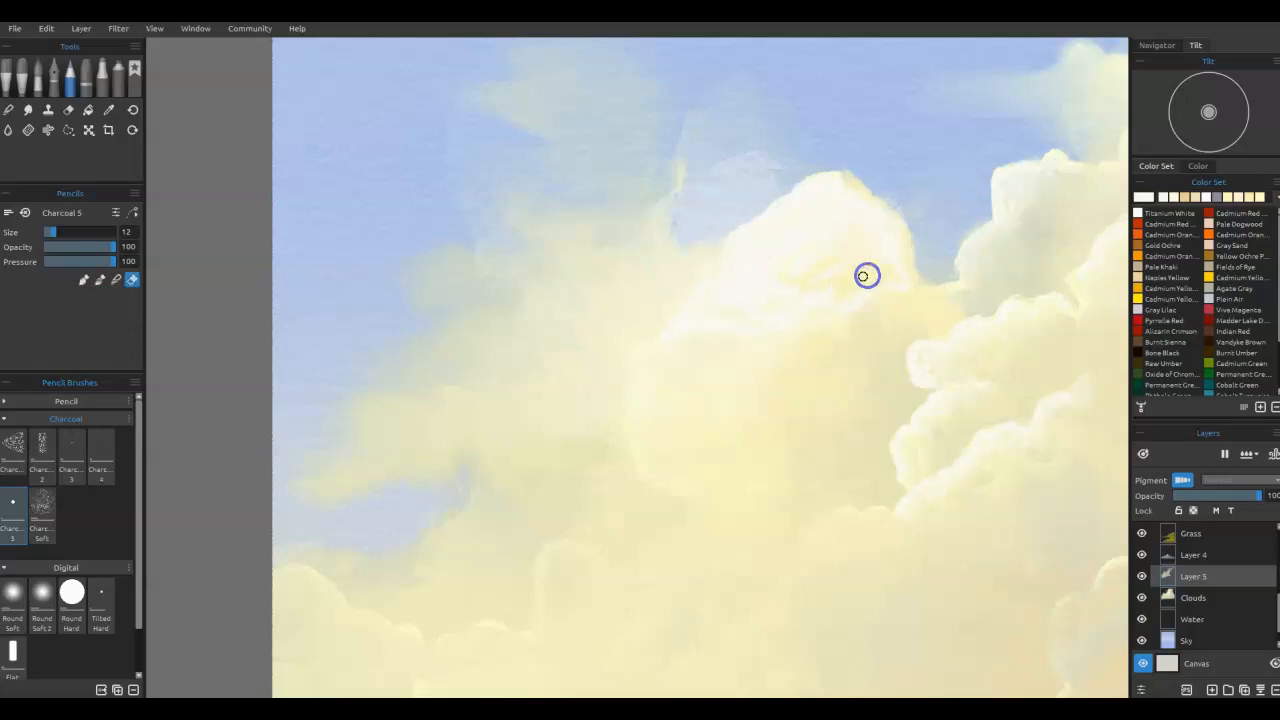
Step: Blend the cloud head's white light into its outer edge and the shaded area beneath it
key(e)
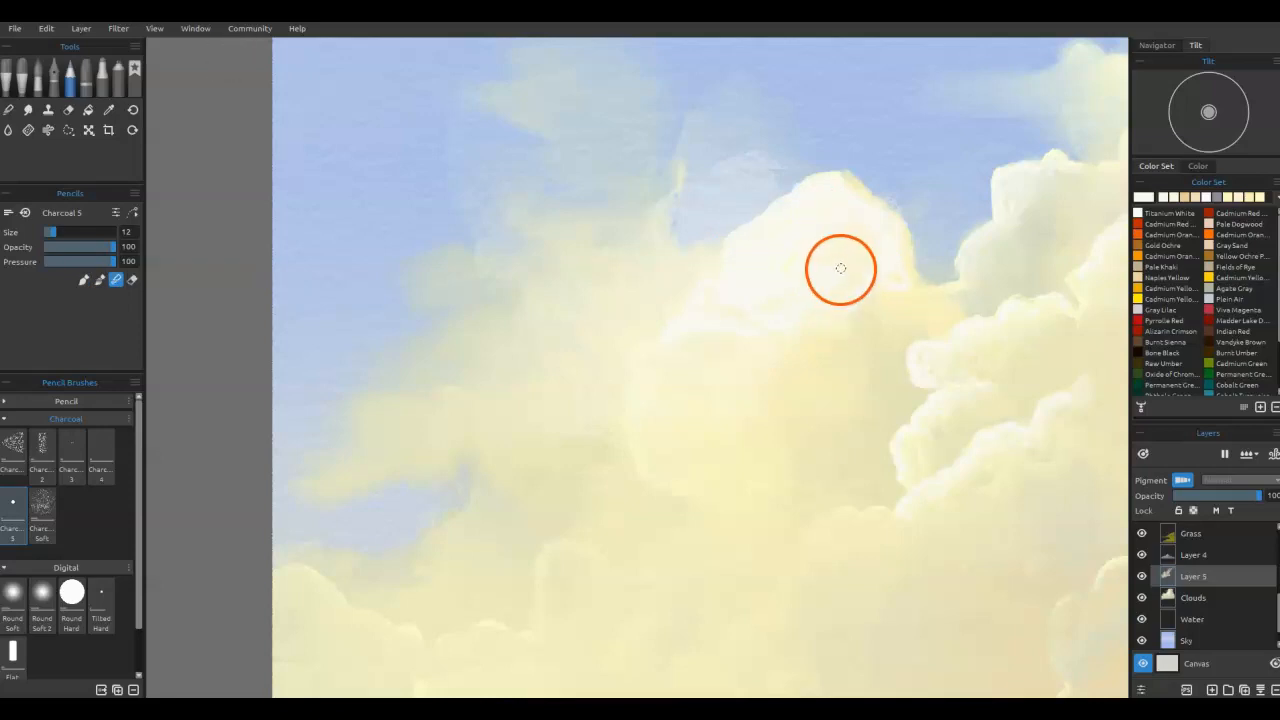
click(717, 318)
click(677, 334)
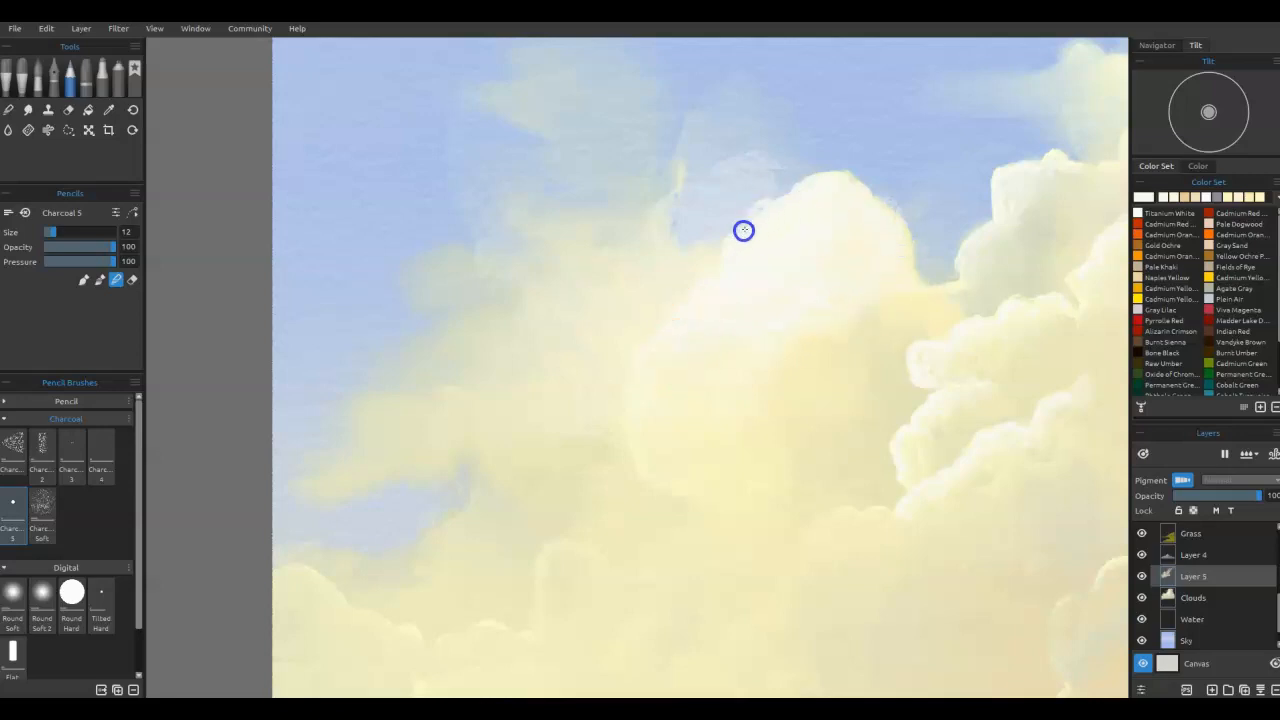
drag(766, 206, 688, 322)
mouse_move(858, 348)
mouse_down()
mouse_move(797, 307)
mouse_move(775, 351)
mouse_move(816, 329)
mouse_move(782, 364)
mouse_up()
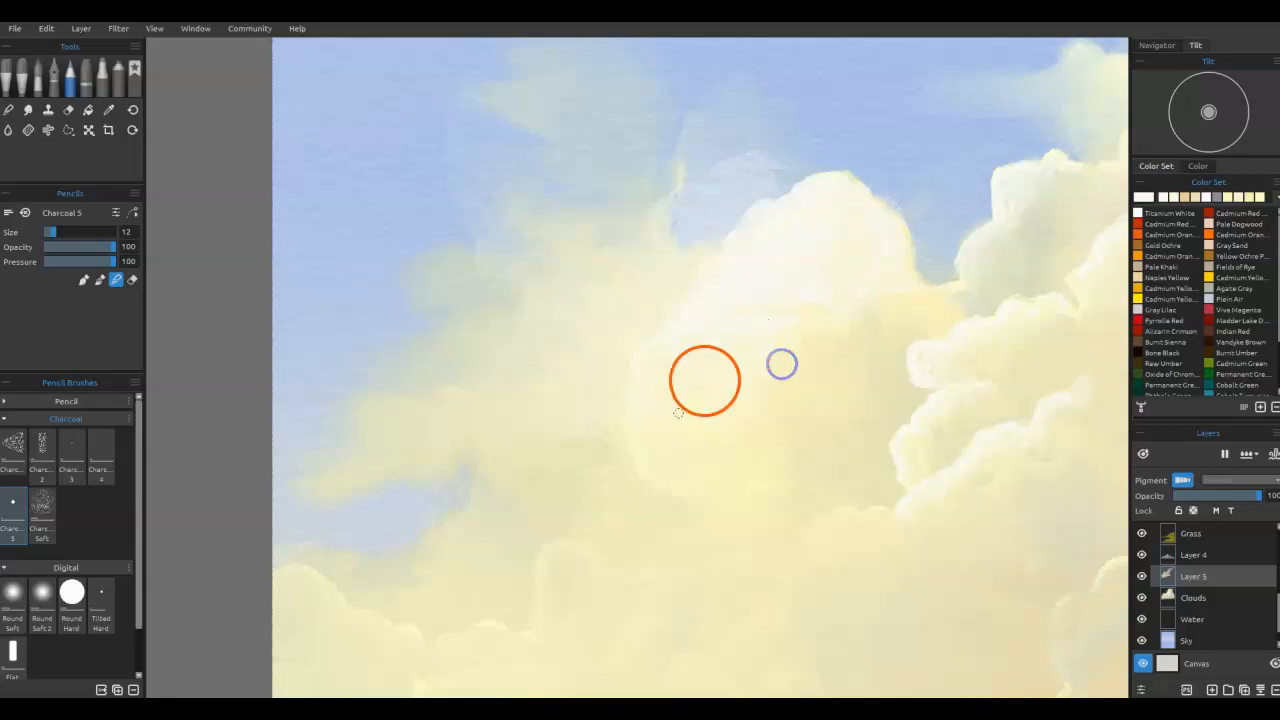
Step: Draw a near-white rim around the small puff below the large cloud head and blend its inner side
key(b)
mouse_move(579, 541)
mouse_down()
mouse_move(545, 559)
mouse_move(538, 614)
mouse_move(568, 552)
mouse_move(611, 564)
mouse_move(658, 552)
mouse_up()
mouse_move(558, 571)
mouse_down()
mouse_move(529, 626)
mouse_move(496, 643)
mouse_up()
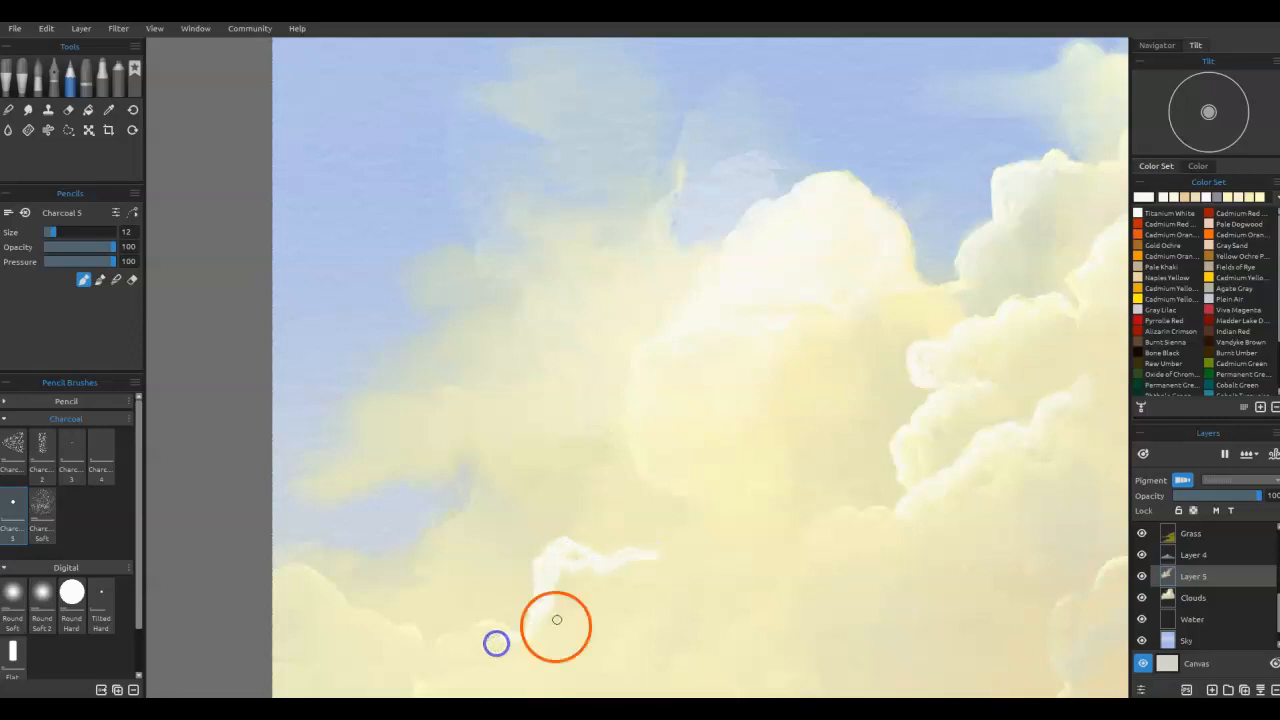
key(n)
mouse_move(584, 579)
mouse_down()
mouse_move(640, 558)
mouse_move(612, 568)
mouse_move(558, 548)
mouse_move(549, 610)
mouse_up()
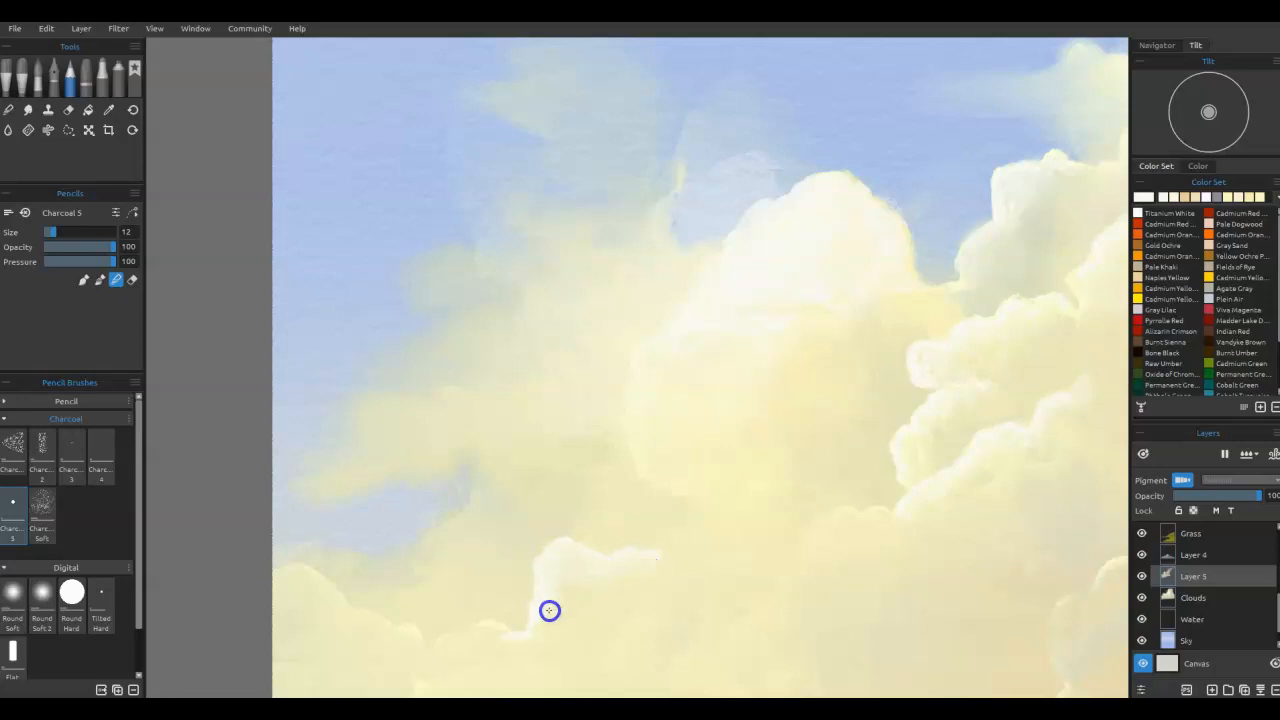
Step: Erase soft contours in the clouds around and below the large cloud head, then blend the small puff's rim
key(e)
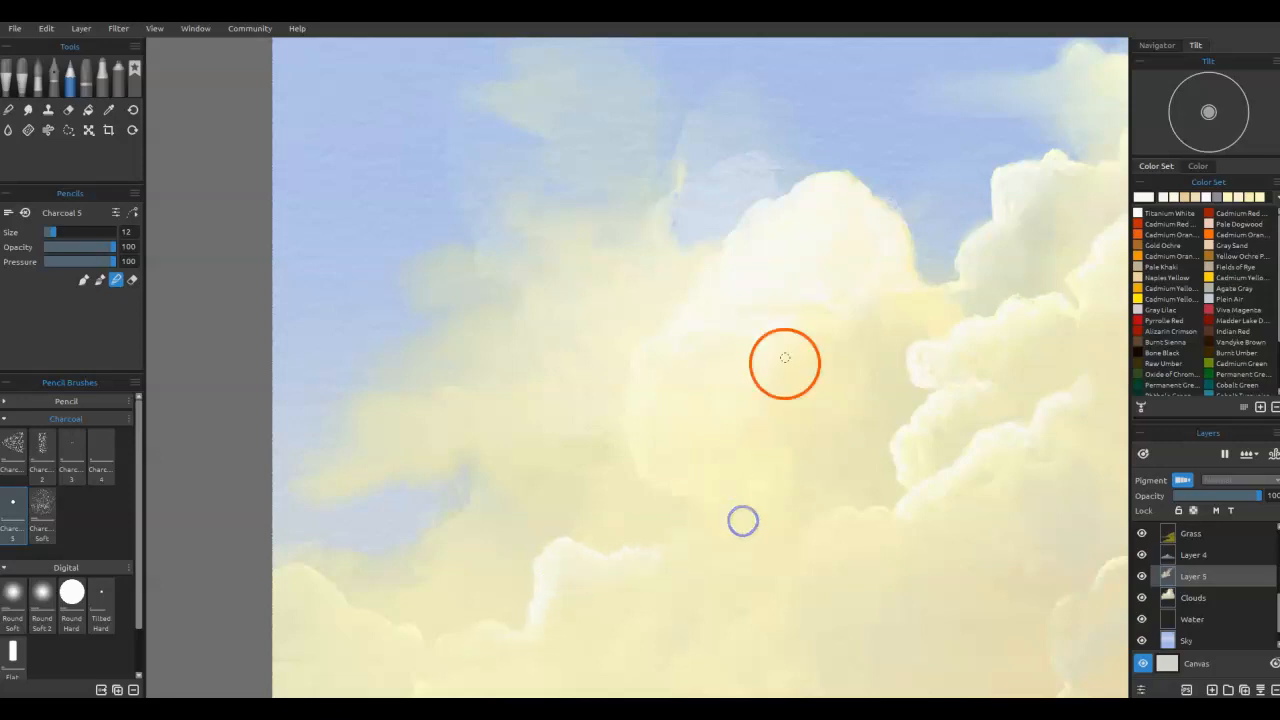
drag(640, 384, 637, 407)
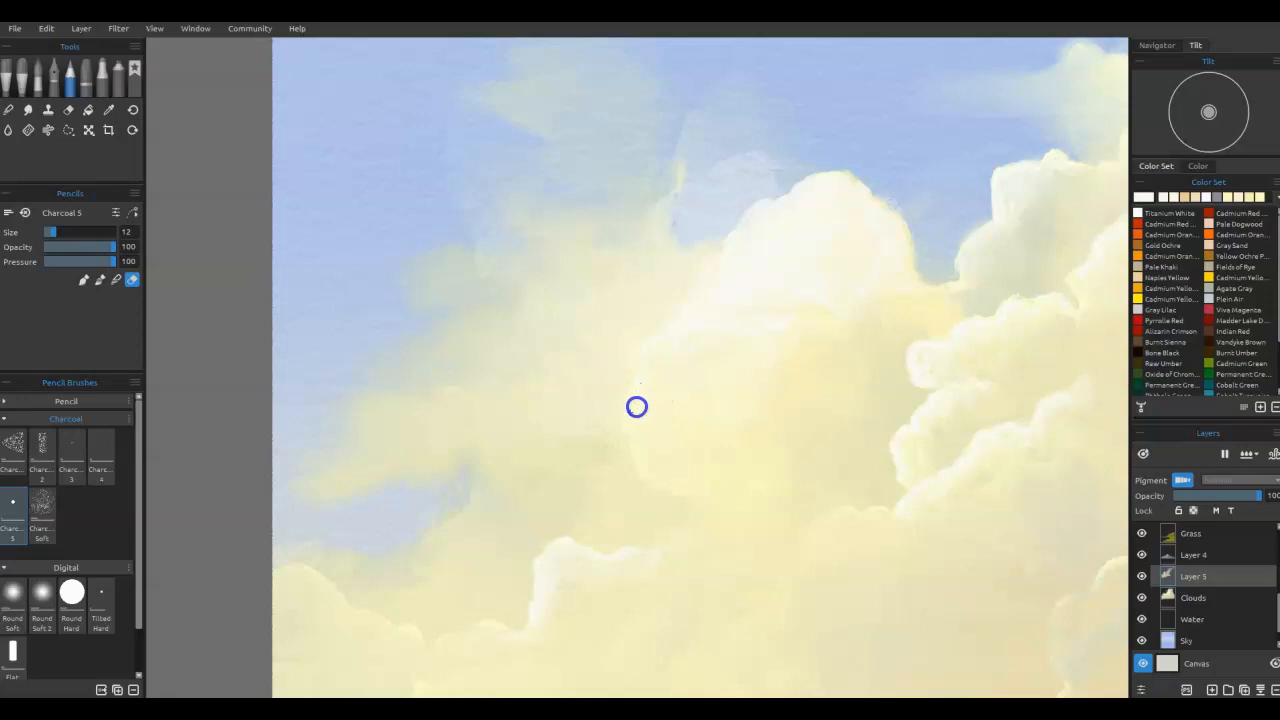
drag(553, 236, 479, 202)
drag(862, 524, 855, 526)
mouse_move(795, 576)
mouse_down()
mouse_move(757, 620)
mouse_move(839, 561)
mouse_move(707, 623)
mouse_move(720, 567)
mouse_up()
key(e)
mouse_move(590, 570)
mouse_down()
mouse_move(526, 626)
mouse_move(534, 637)
mouse_up()
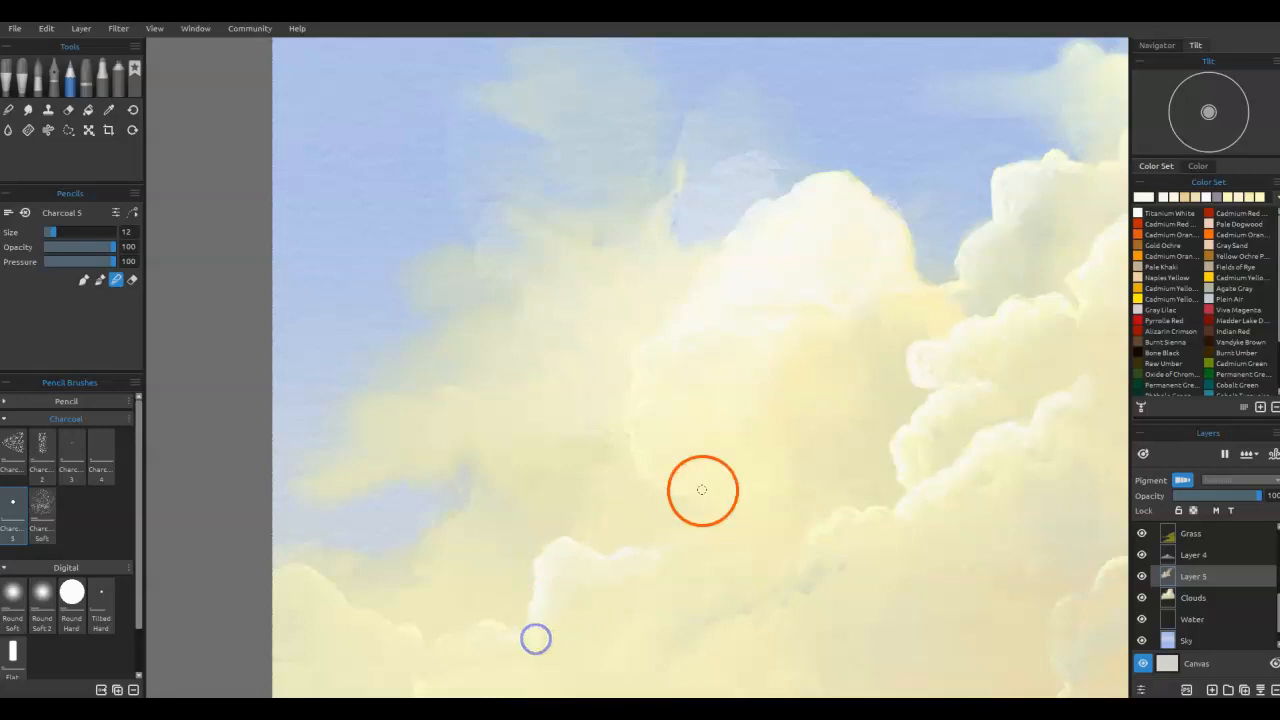
Step: Lower Layer 5's opacity to 91 and compare the whole painting with that layer hidden and shown
click(1243, 497)
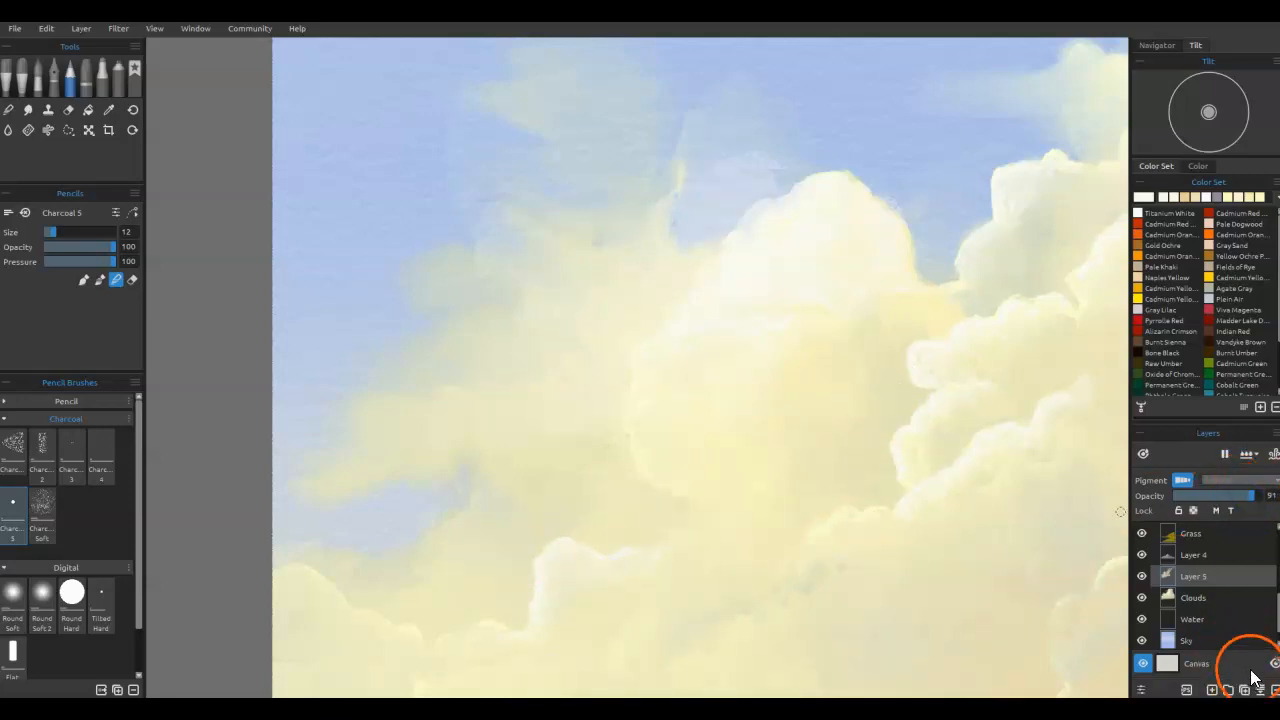
key(ctrl+0)
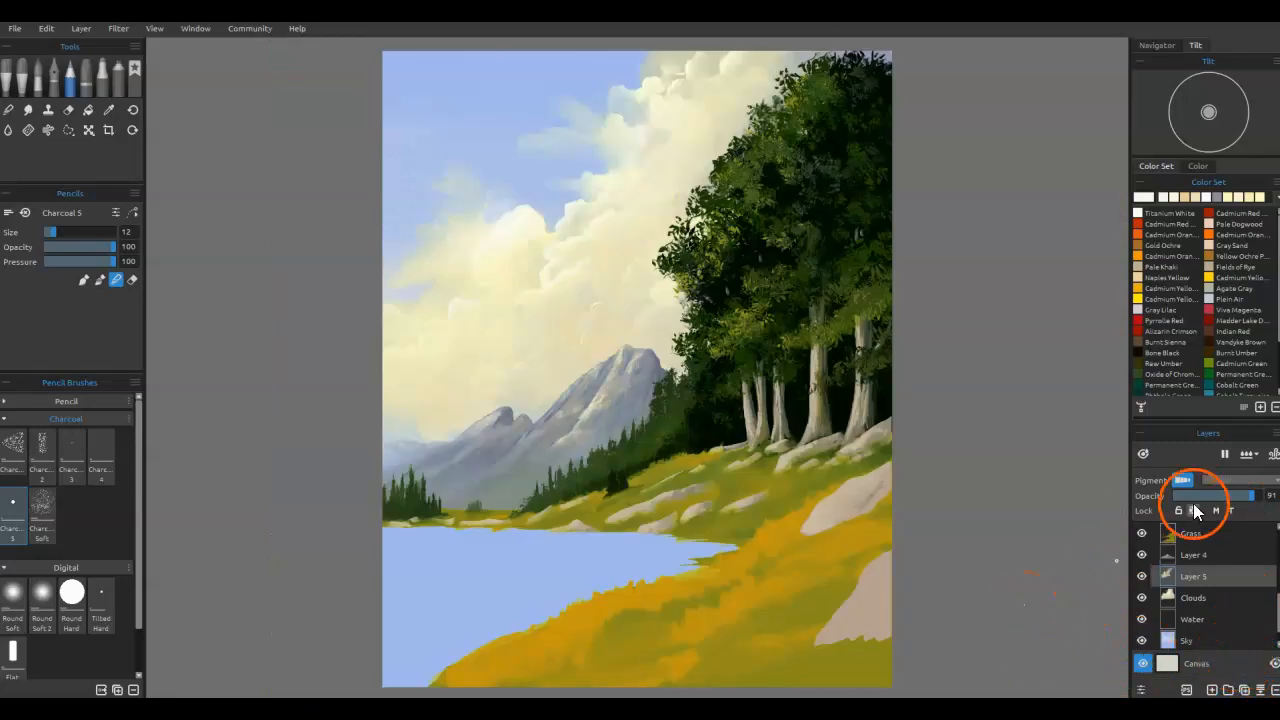
click(1142, 576)
click(1142, 576)
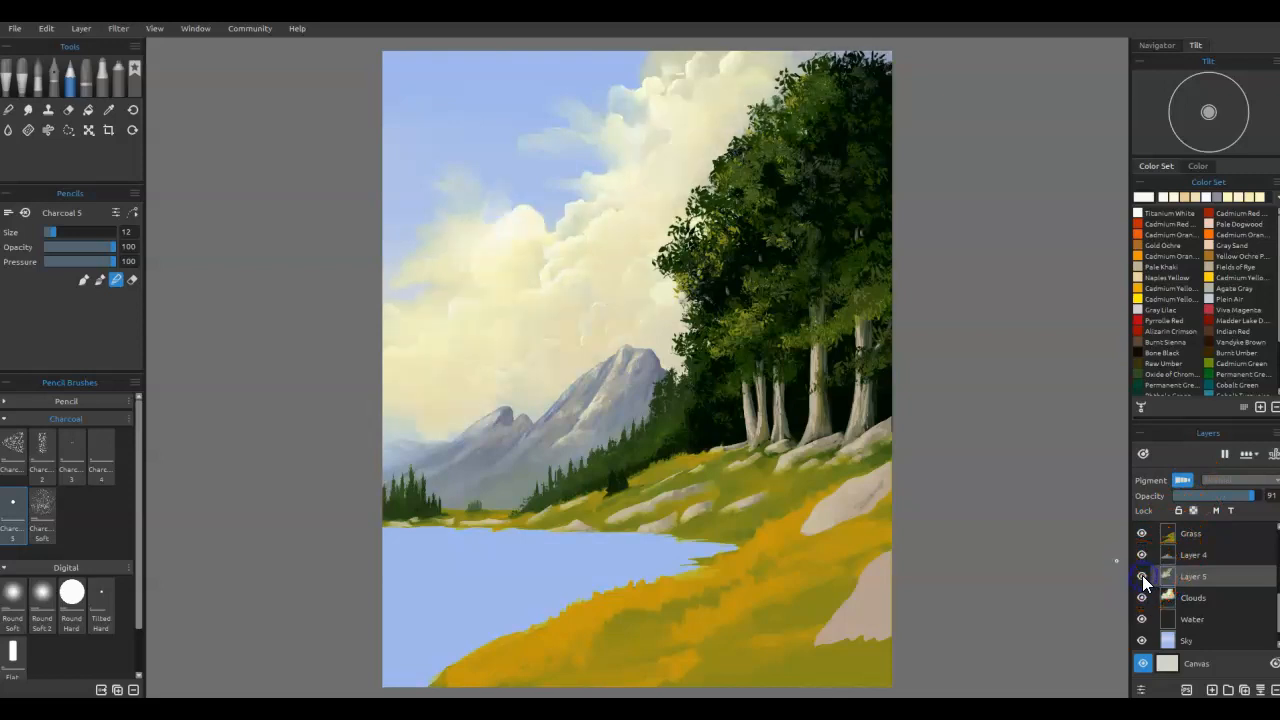
click(1142, 576)
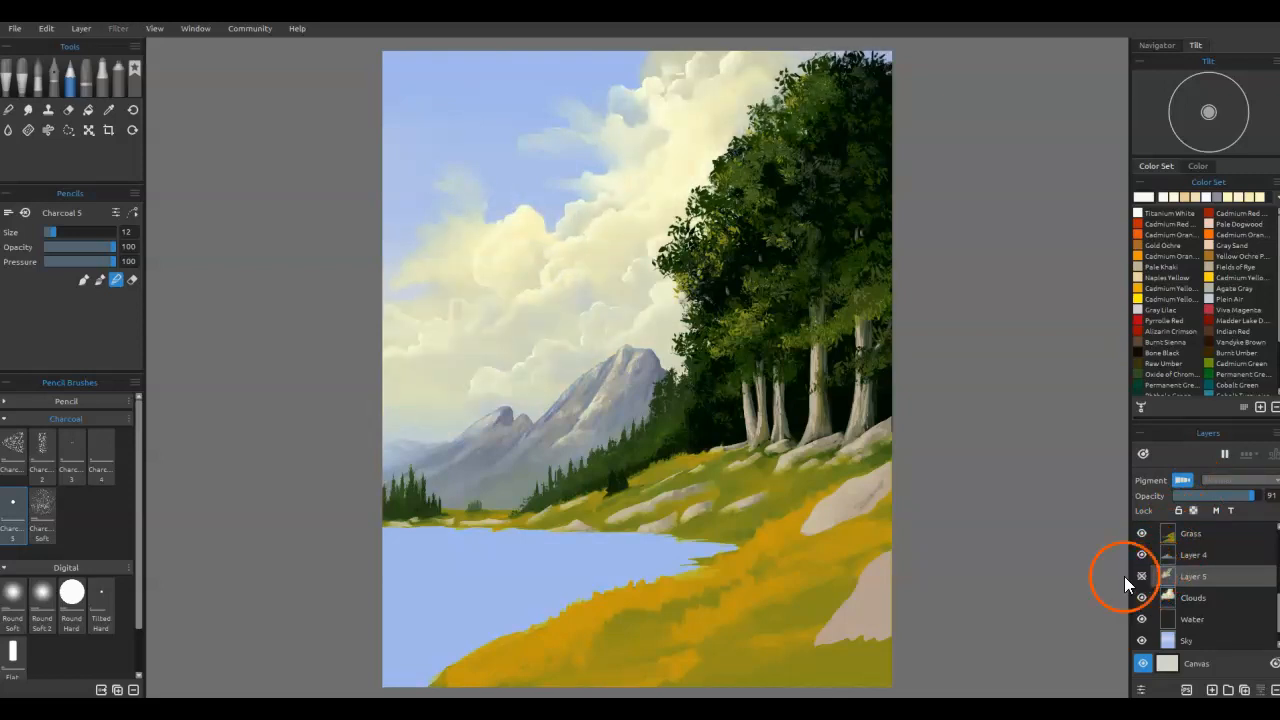
scroll(941, 541, down, 1)
scroll(942, 542, up, 3)
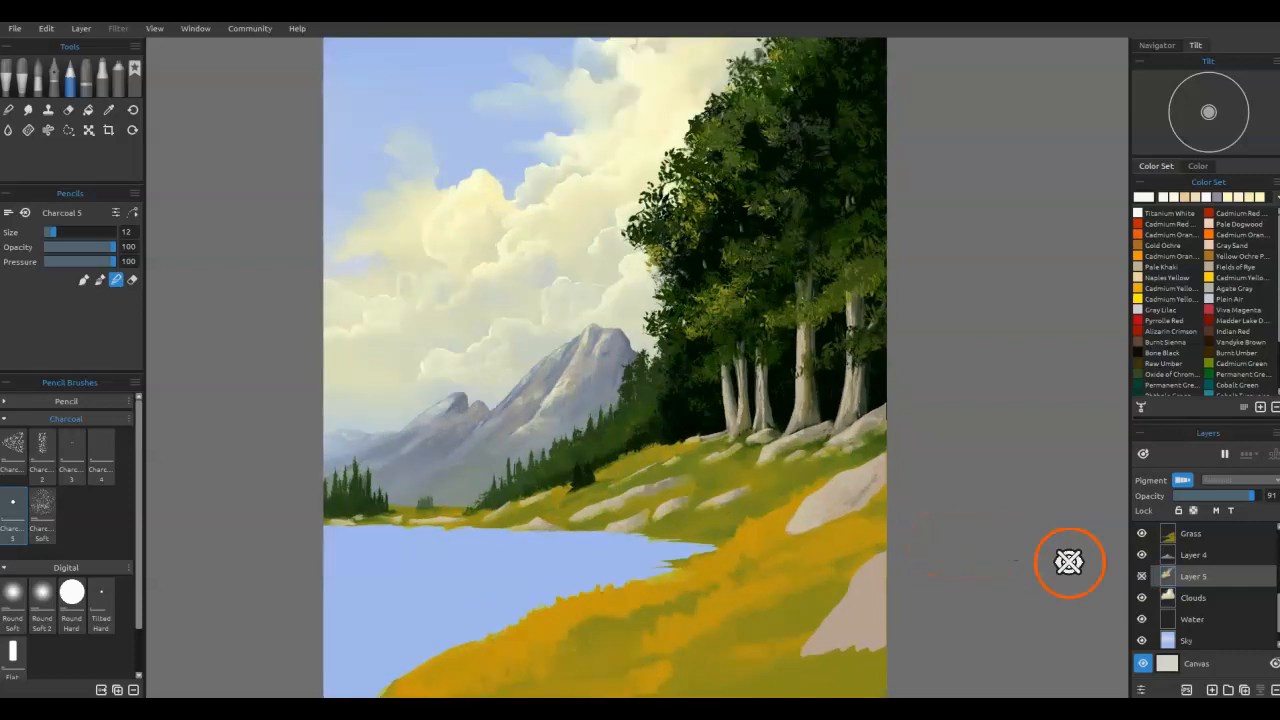
click(1142, 576)
scroll(849, 512, up, 1)
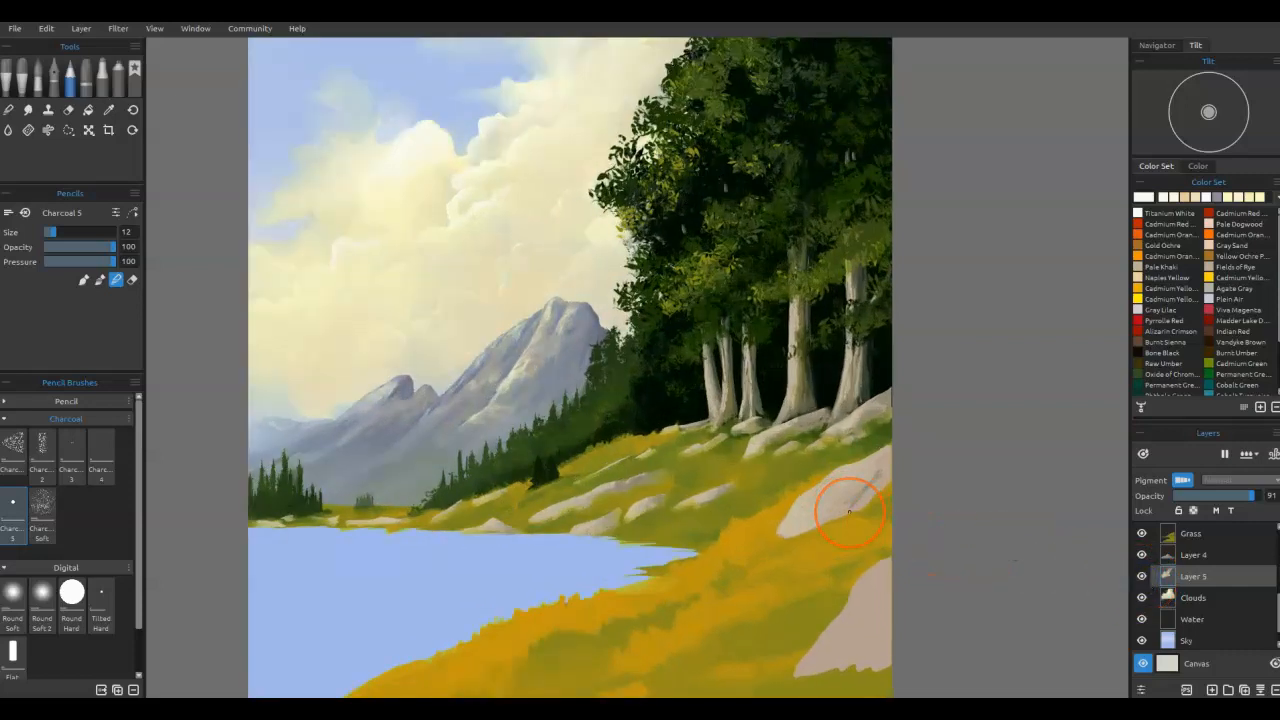
scroll(849, 512, down, 1)
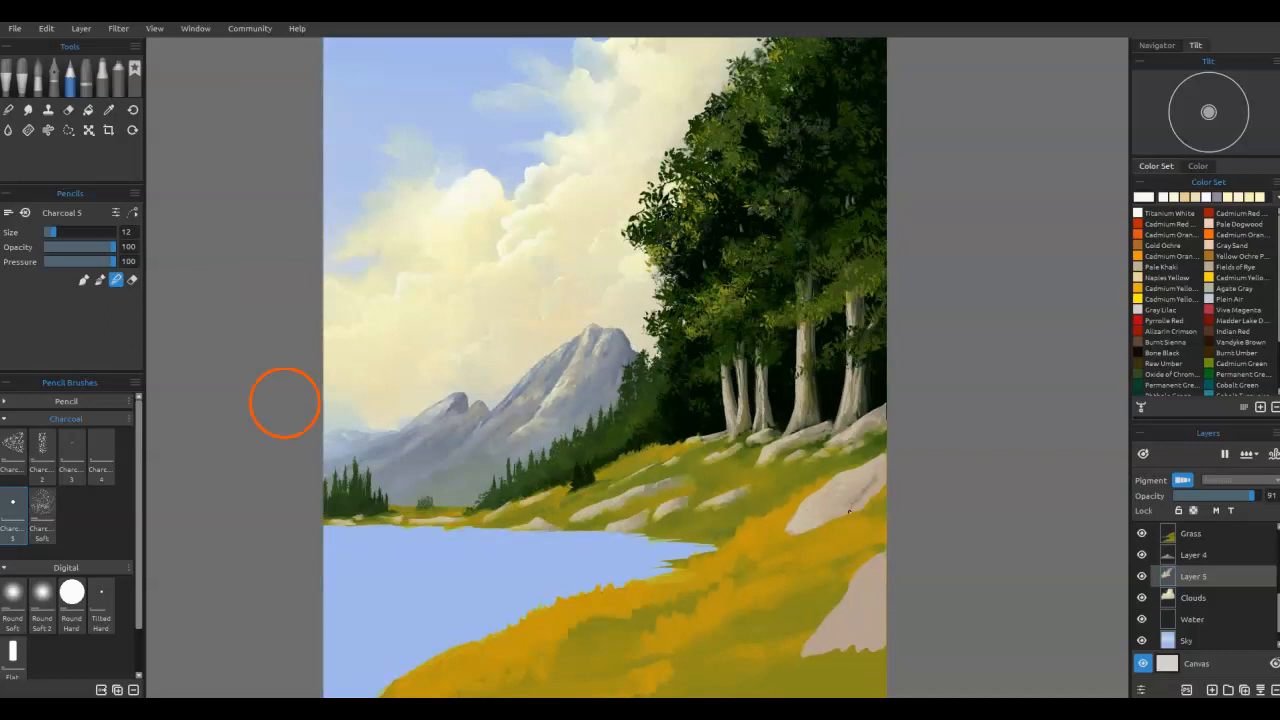
Step: Erase the light cloud glaze in bands above the small distant mountain near the horizon
click(360, 419)
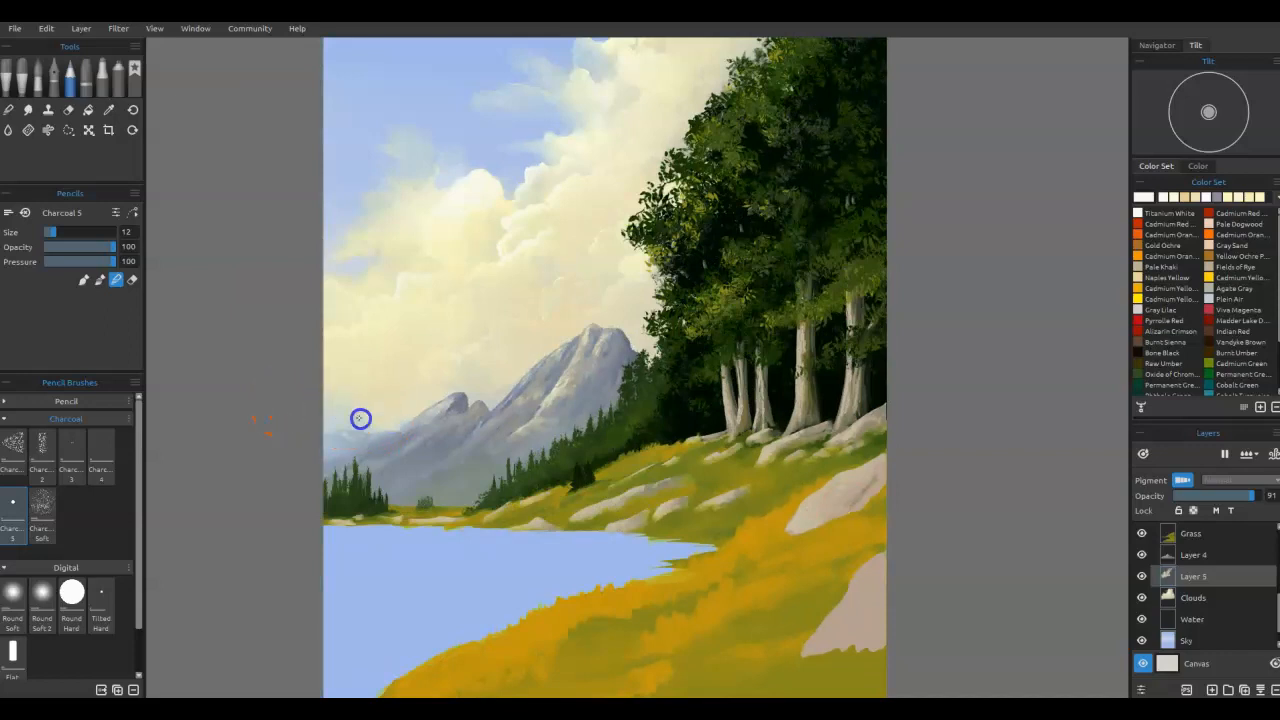
click(382, 415)
key(e)
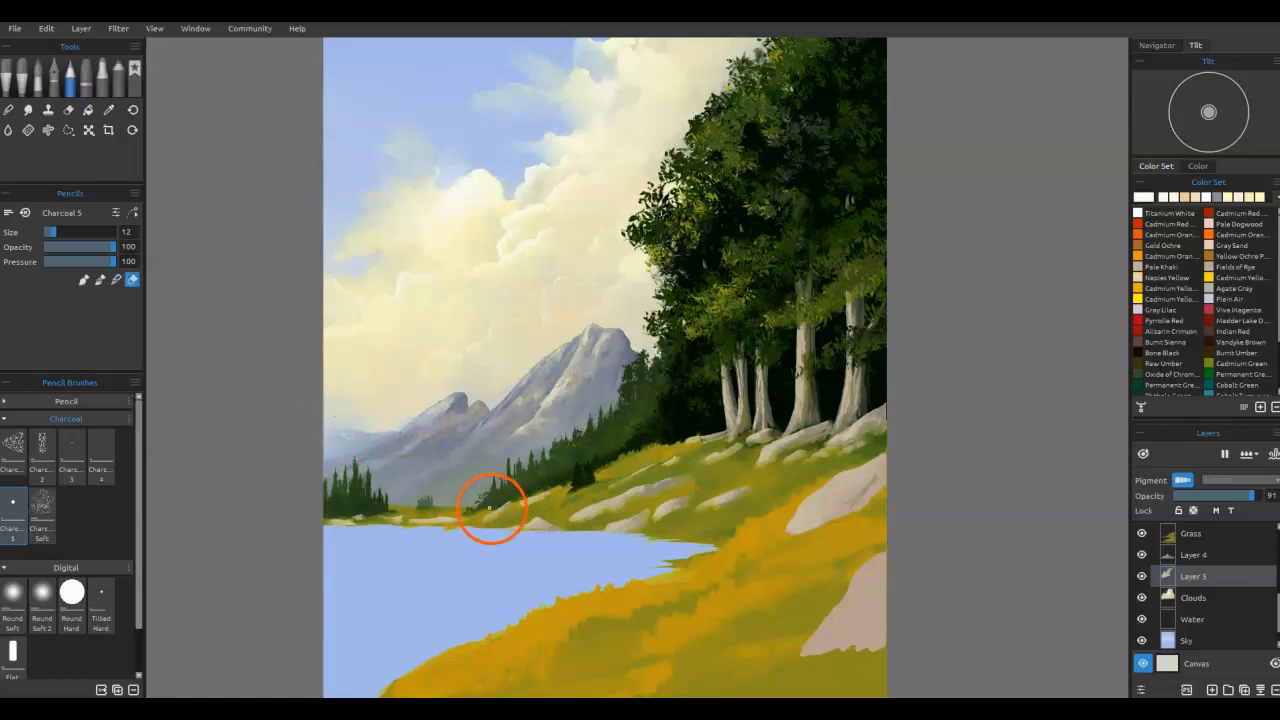
mouse_move(383, 417)
mouse_down()
mouse_move(351, 411)
mouse_move(422, 404)
mouse_up()
mouse_move(325, 405)
mouse_down()
mouse_move(375, 381)
mouse_move(461, 371)
mouse_up()
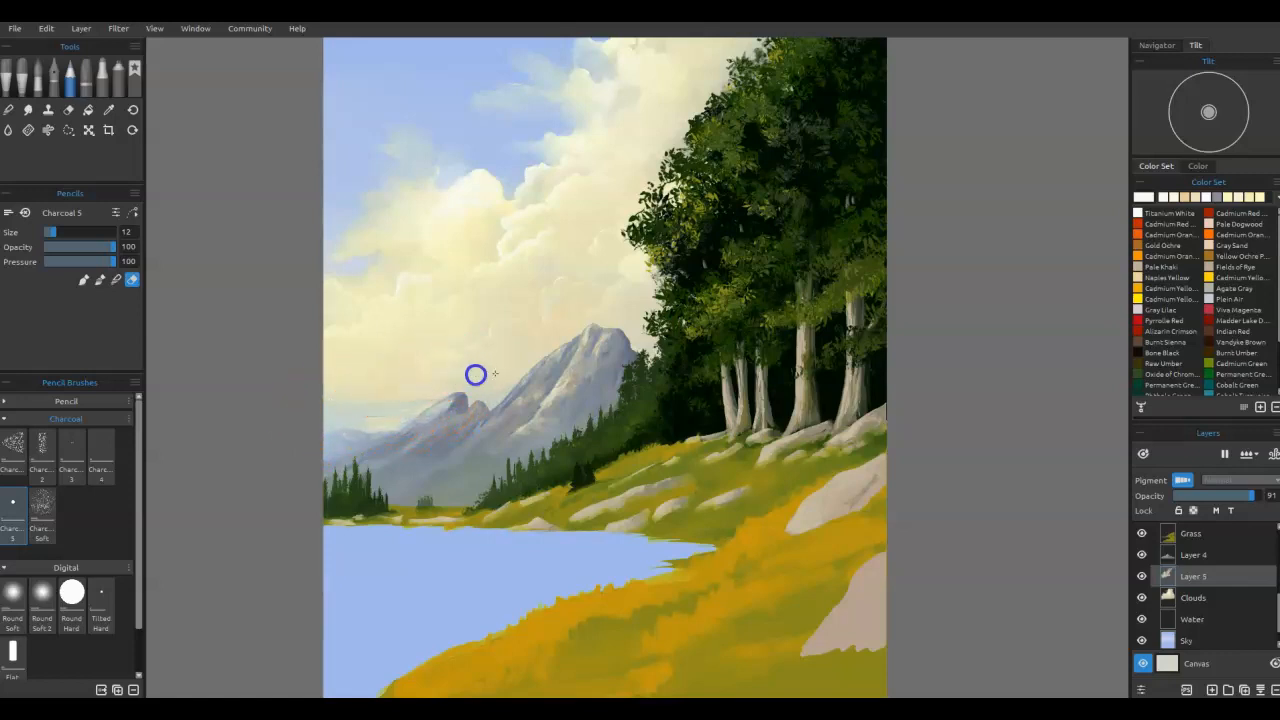
mouse_move(409, 388)
mouse_down()
mouse_move(345, 389)
mouse_move(414, 407)
mouse_move(367, 428)
mouse_up()
Step: Enlarge the Charcoal 5 brush to size 50 and blend the erased bands above the distant mountain into soft haze
key(bracketright)
key(bracketright)
key(bracketright)
key(bracketright)
key(bracketright)
key(bracketright)
key(bracketright)
key(bracketright)
mouse_move(327, 391)
mouse_down()
mouse_move(359, 404)
mouse_move(456, 407)
mouse_move(342, 426)
mouse_move(332, 416)
mouse_move(384, 391)
mouse_move(501, 383)
mouse_move(406, 386)
mouse_move(315, 391)
mouse_up()
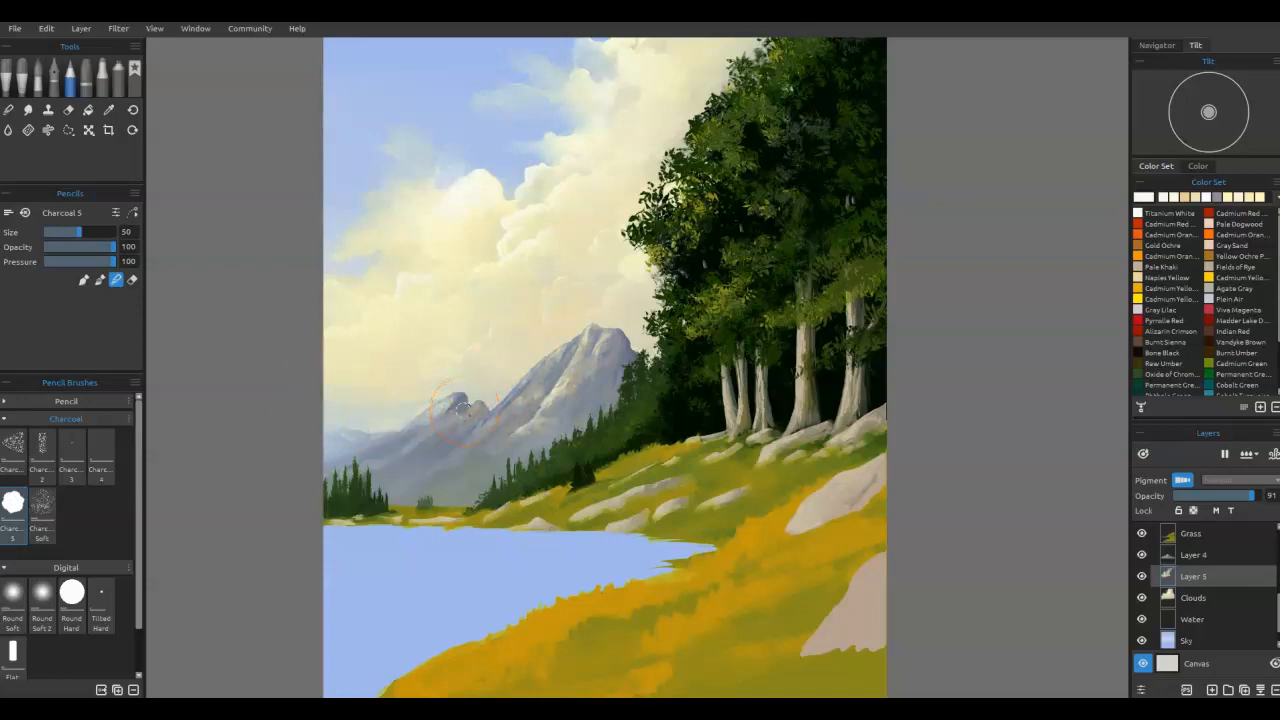
mouse_move(686, 319)
mouse_down()
mouse_move(560, 321)
mouse_move(650, 318)
mouse_up()
Step: Erase parts of the cloud glaze beside the main mountain peak and near the trees at size 50
key(e)
mouse_move(566, 345)
mouse_down()
mouse_move(531, 352)
mouse_move(542, 359)
mouse_up()
drag(617, 221, 612, 210)
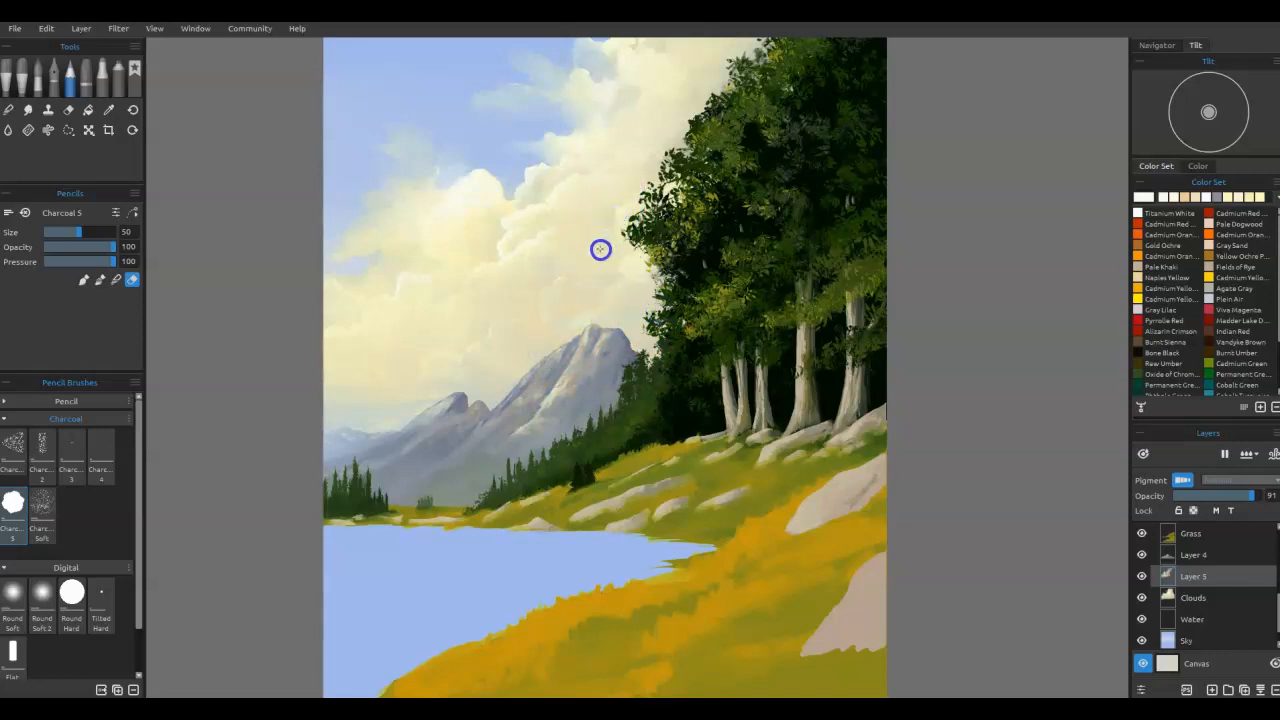
Step: Blend the clouds above the main mountain peak and along its sloping ridge
key(e)
mouse_move(578, 267)
mouse_down()
mouse_move(508, 287)
mouse_move(451, 336)
mouse_move(467, 321)
mouse_move(542, 361)
mouse_move(572, 345)
mouse_move(559, 304)
mouse_up()
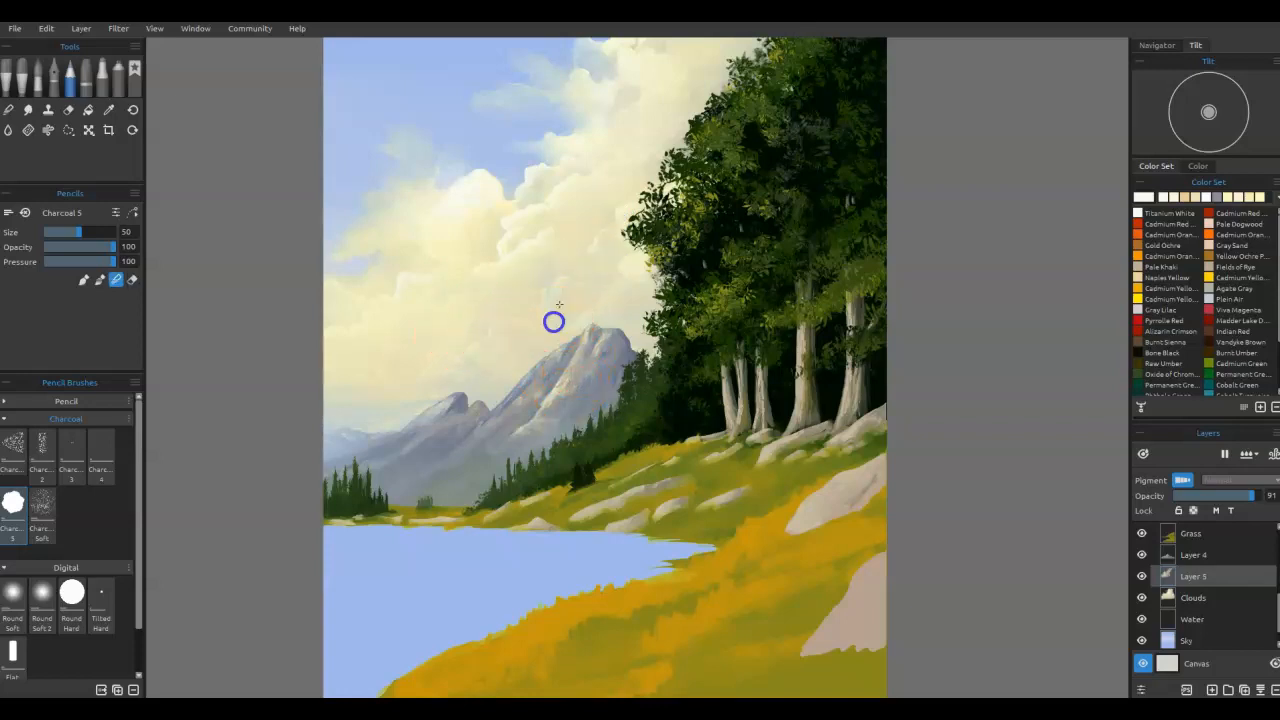
click(536, 338)
click(581, 326)
click(603, 320)
click(536, 338)
click(505, 357)
click(482, 362)
Step: Blend the haze around the mountains, sample a pale grey from it, and soften the cloud base above the distant ridge
click(356, 517)
mouse_move(361, 516)
mouse_down()
mouse_move(454, 431)
mouse_move(517, 414)
mouse_move(570, 347)
mouse_move(571, 323)
mouse_up()
mouse_move(436, 321)
mouse_down()
mouse_move(375, 365)
mouse_move(556, 342)
mouse_move(362, 426)
mouse_up()
alt+click(363, 416)
mouse_move(345, 375)
mouse_down()
mouse_move(396, 371)
mouse_move(330, 373)
mouse_move(421, 369)
mouse_move(318, 375)
mouse_move(368, 367)
mouse_move(331, 363)
mouse_up()
mouse_move(448, 387)
mouse_down()
mouse_move(329, 374)
mouse_move(379, 389)
mouse_move(394, 354)
mouse_move(423, 380)
mouse_move(363, 389)
mouse_move(423, 397)
mouse_up()
key(b)
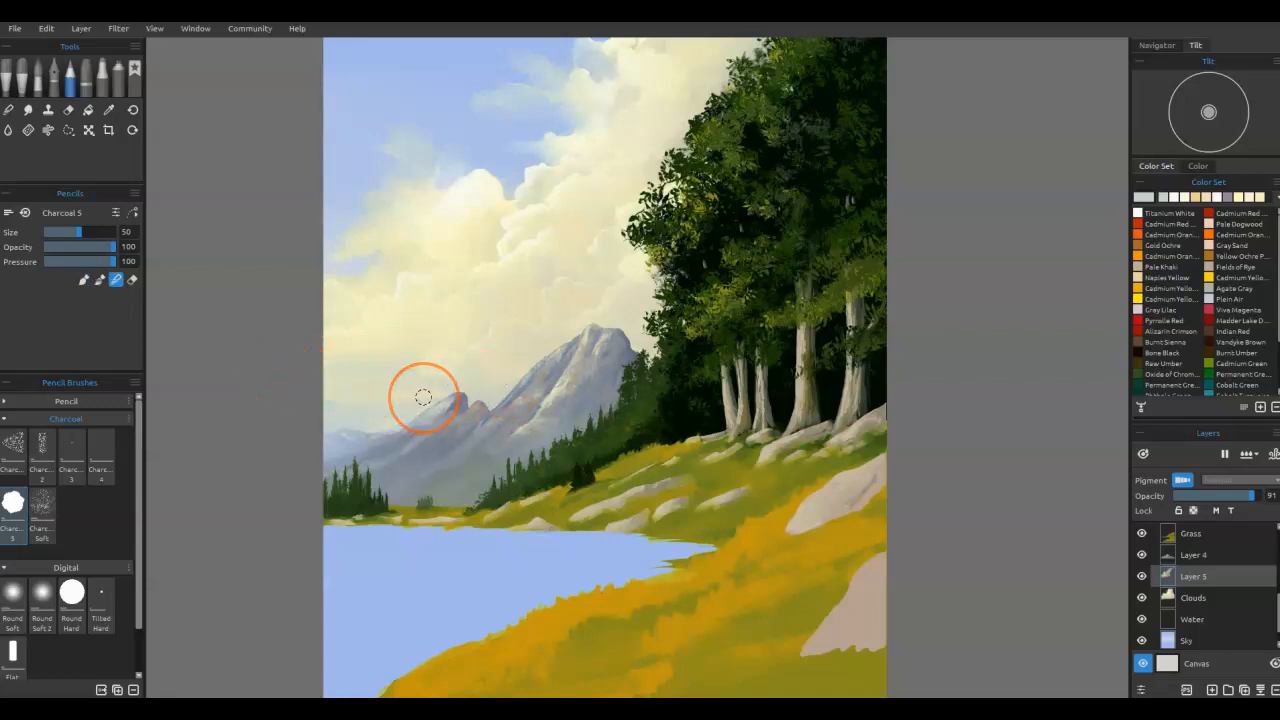
Step: Select the Sky layer, sample the blue of the upper sky and darken it in the colour picker
click(1212, 642)
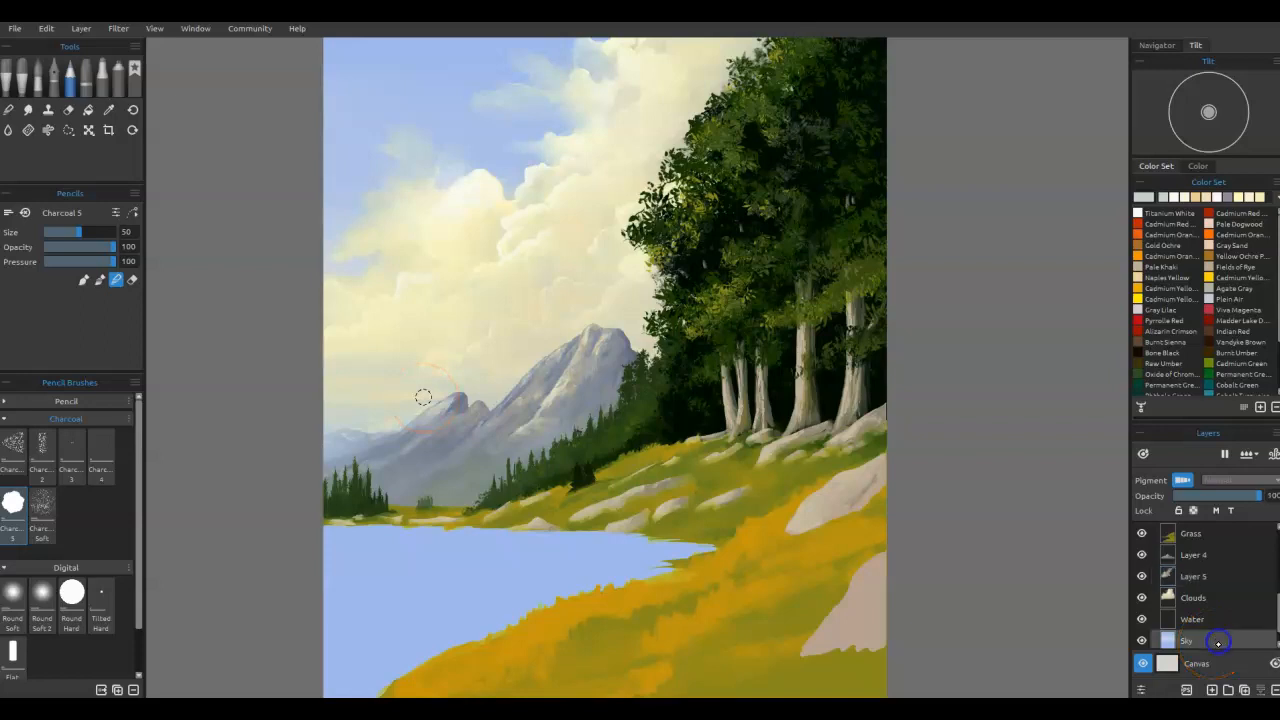
scroll(1219, 620, down, 1)
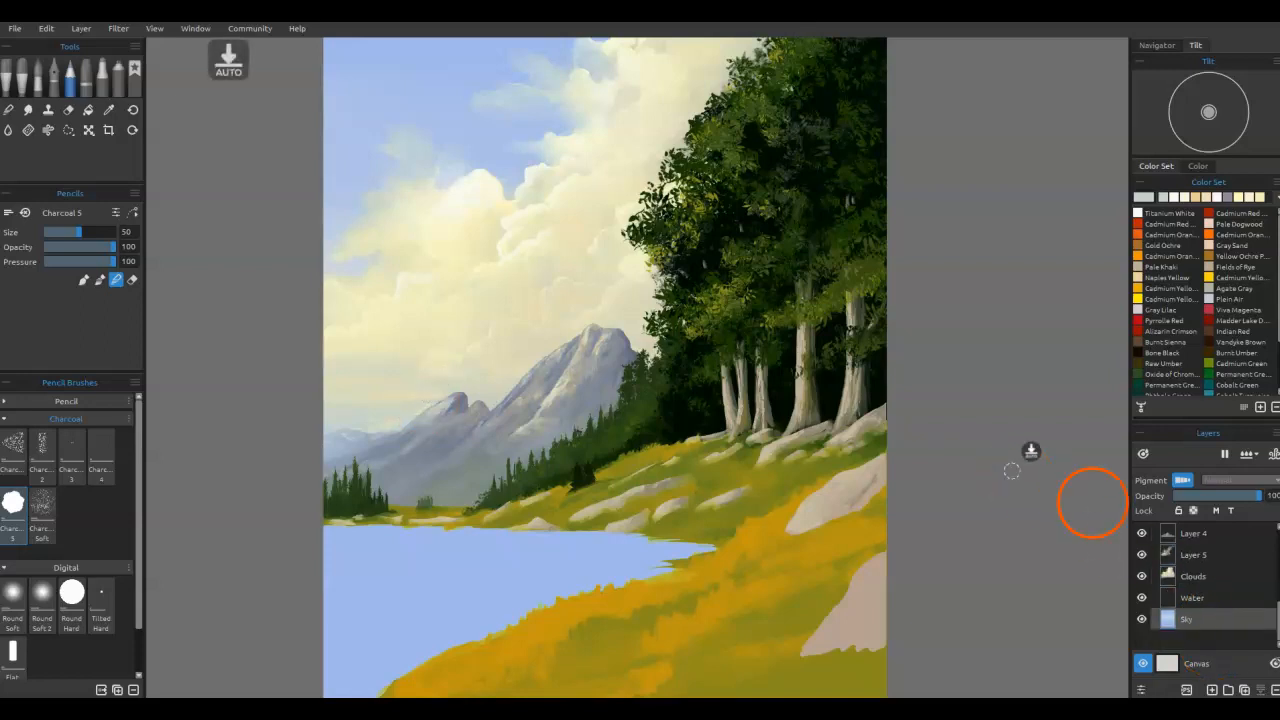
scroll(574, 266, down, 1)
drag(522, 222, 516, 296)
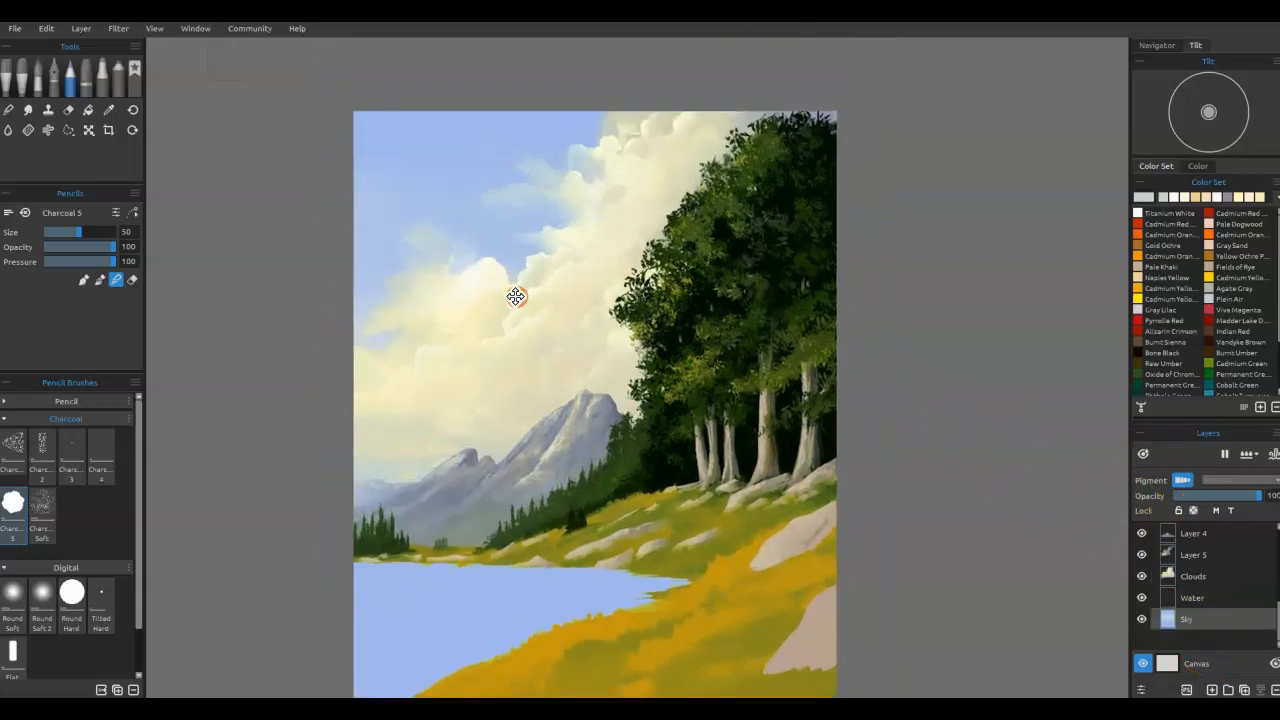
alt+click(462, 140)
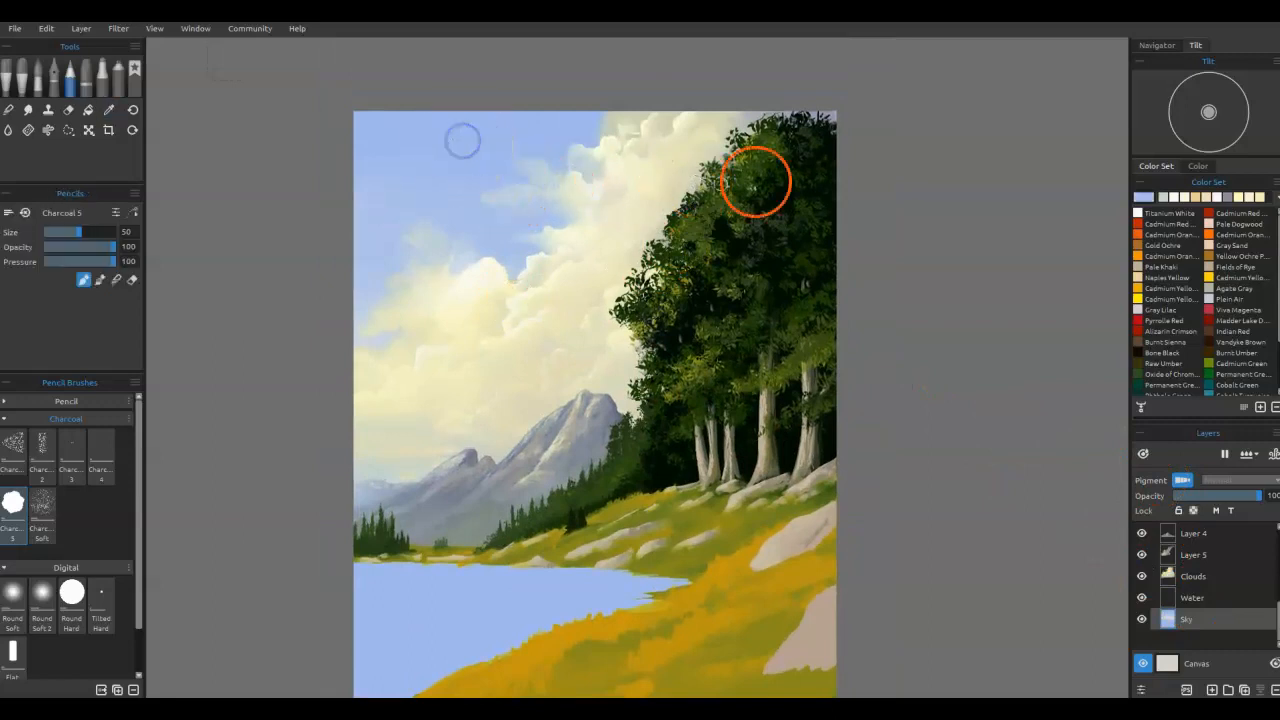
click(1141, 198)
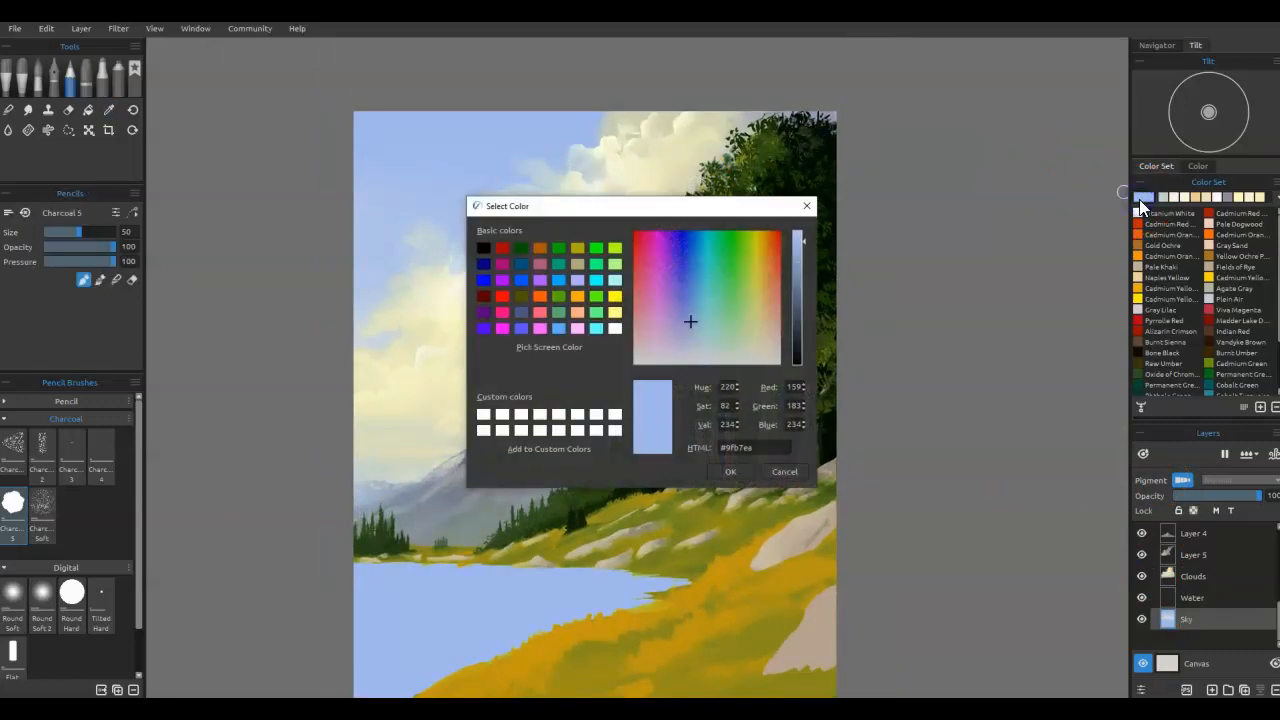
click(798, 297)
click(734, 471)
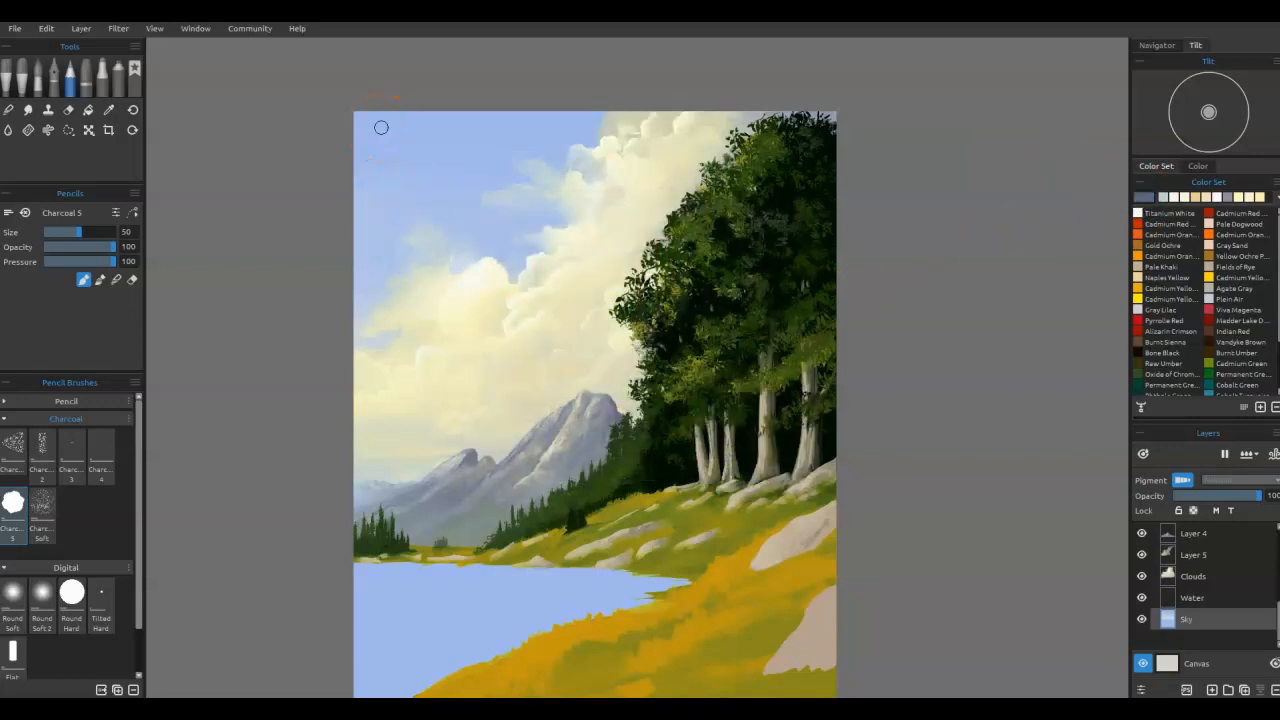
Step: Choose the Spray airbrush at size 70 and darken the upper edge of the sky with the dark blue
click(117, 75)
key(])
key(])
key(])
key(])
key(])
key(])
key(])
key(])
mouse_move(320, 135)
mouse_down()
mouse_move(286, 143)
mouse_move(1017, 126)
mouse_move(766, 109)
mouse_move(298, 128)
mouse_move(1020, 132)
mouse_up()
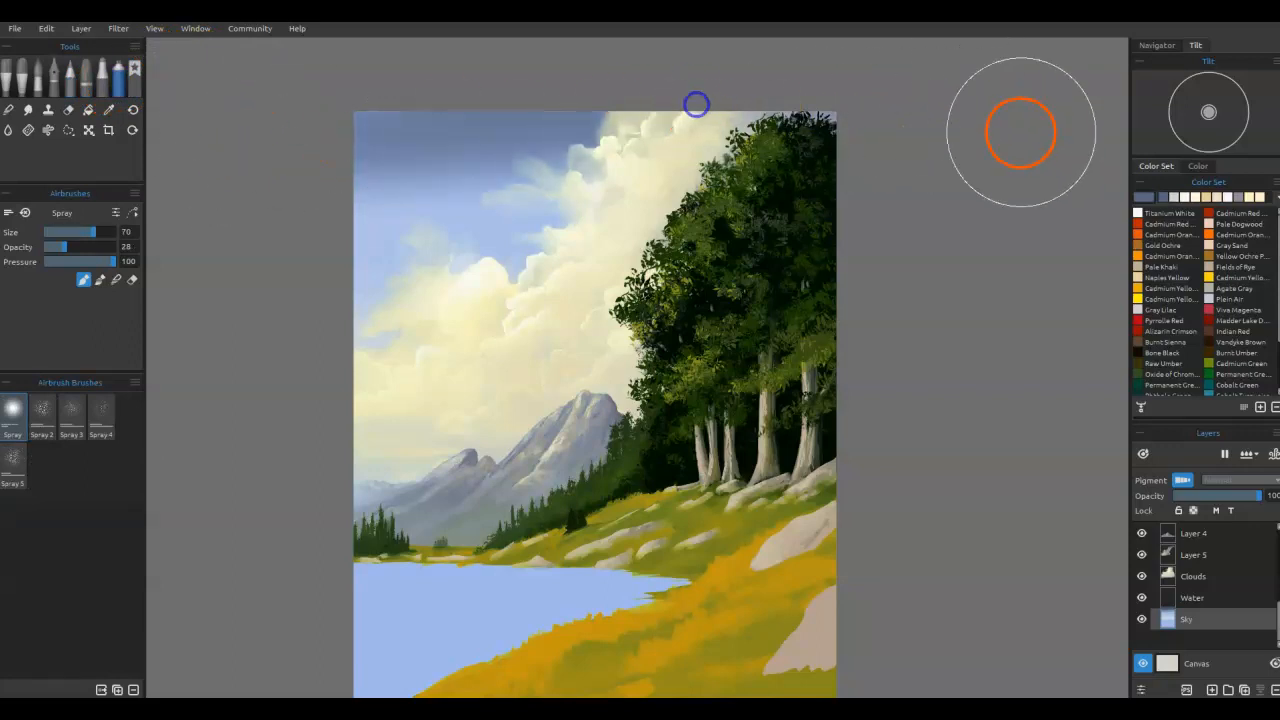
Step: Sample a lighter sky blue and spray it below the dark band to soften the sky gradient
key(alt)
drag(377, 230, 496, 223)
mouse_move(550, 180)
mouse_down()
mouse_move(651, 174)
mouse_move(326, 157)
mouse_move(660, 137)
mouse_move(323, 127)
mouse_up()
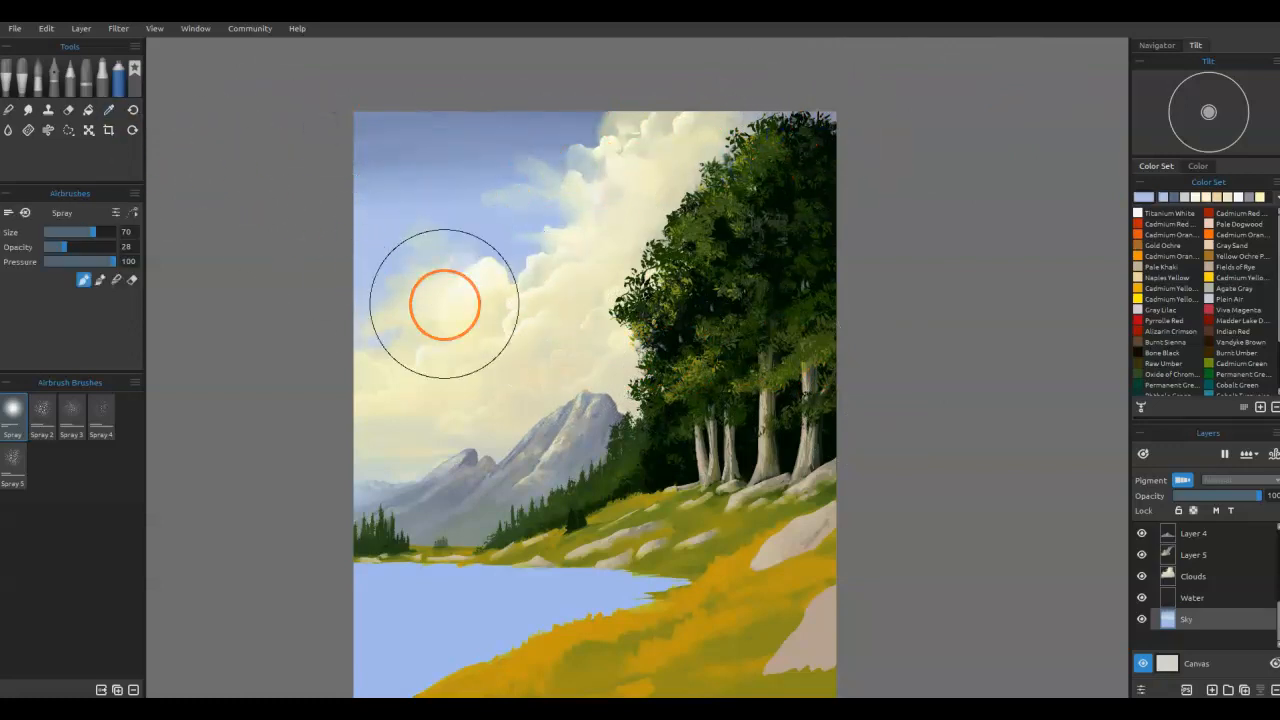
mouse_move(444, 304)
mouse_down()
mouse_move(343, 177)
mouse_move(709, 177)
mouse_move(708, 293)
mouse_move(337, 143)
mouse_move(676, 133)
mouse_move(282, 215)
mouse_up()
mouse_move(600, 224)
mouse_down()
mouse_move(497, 271)
mouse_move(517, 286)
mouse_move(572, 245)
mouse_up()
Step: Set the brush colour to the more saturated blue #78a3e7 and spray it over the sky between the clouds
click(1162, 201)
click(1152, 198)
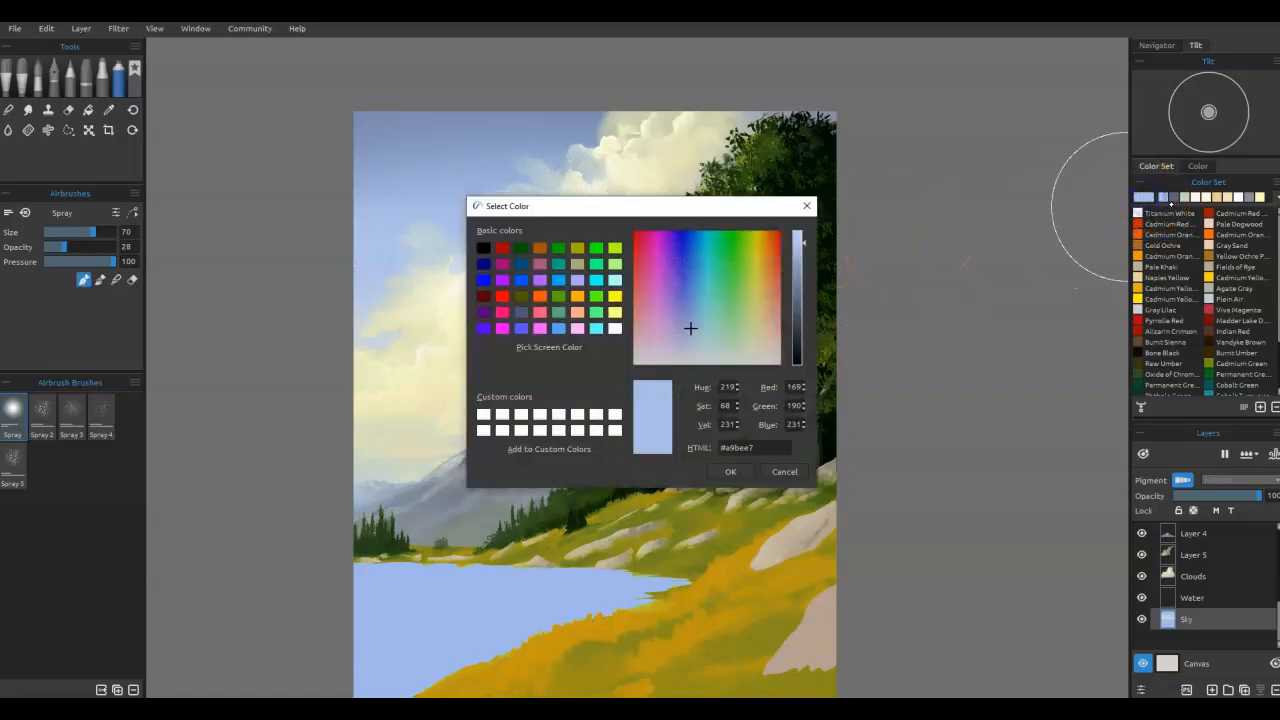
click(691, 299)
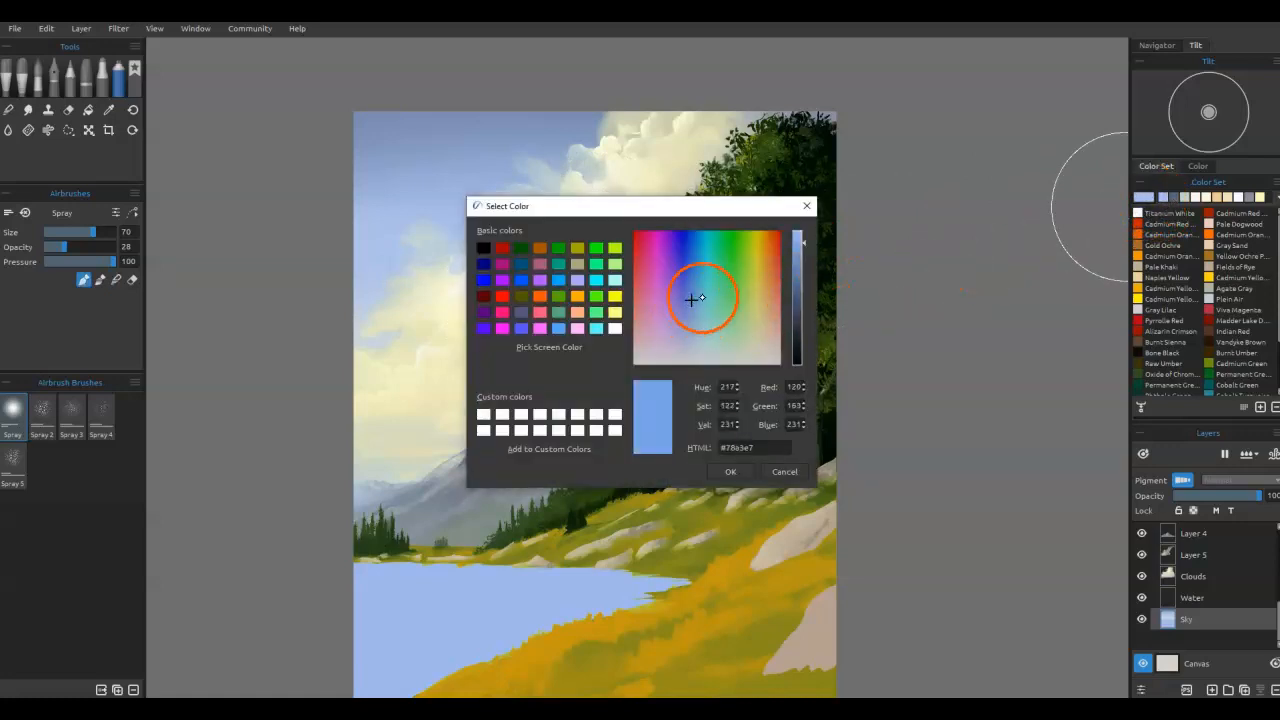
click(730, 471)
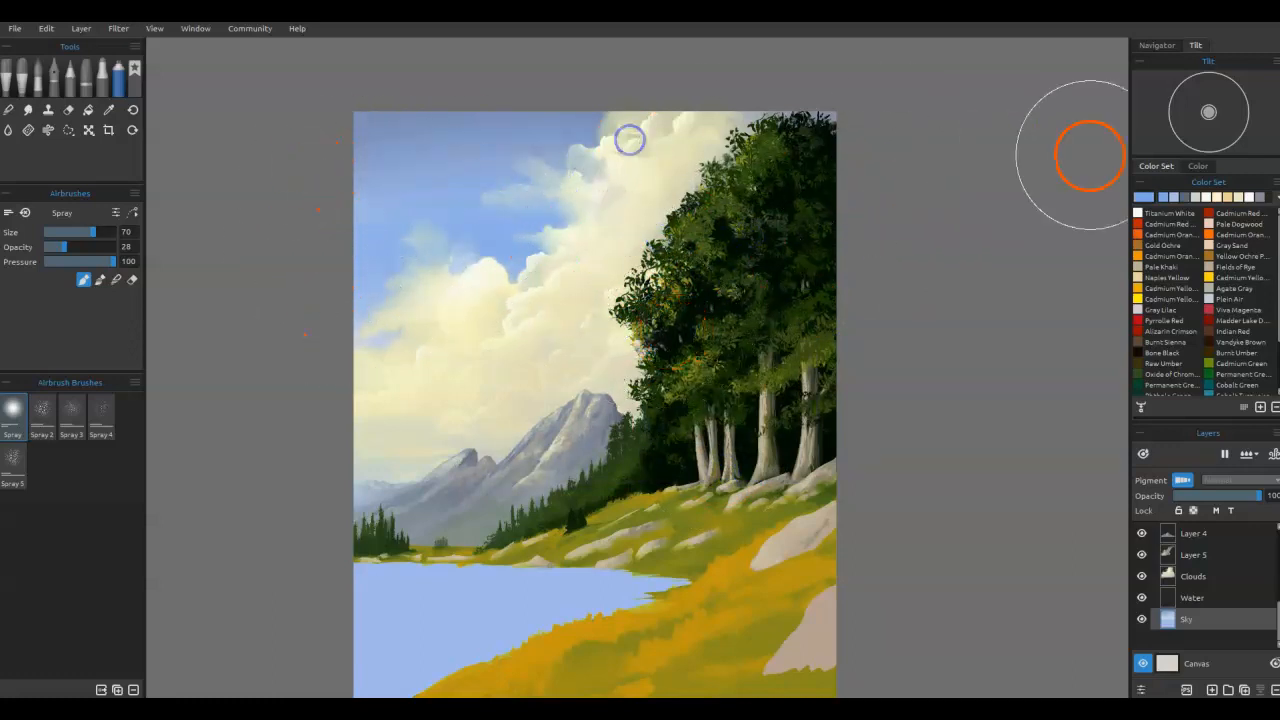
click(386, 341)
Step: Reuse the recent dark blue and spray it over the near part of the lake to deepen the water
drag(705, 498, 784, 327)
mouse_move(461, 550)
mouse_down()
mouse_move(605, 508)
mouse_move(434, 551)
mouse_move(480, 549)
mouse_move(506, 517)
mouse_up()
click(1184, 200)
mouse_move(736, 448)
mouse_down()
mouse_move(668, 453)
mouse_move(535, 498)
mouse_move(486, 552)
mouse_up()
mouse_move(777, 414)
mouse_down()
mouse_move(520, 407)
mouse_move(797, 409)
mouse_move(389, 398)
mouse_move(305, 414)
mouse_up()
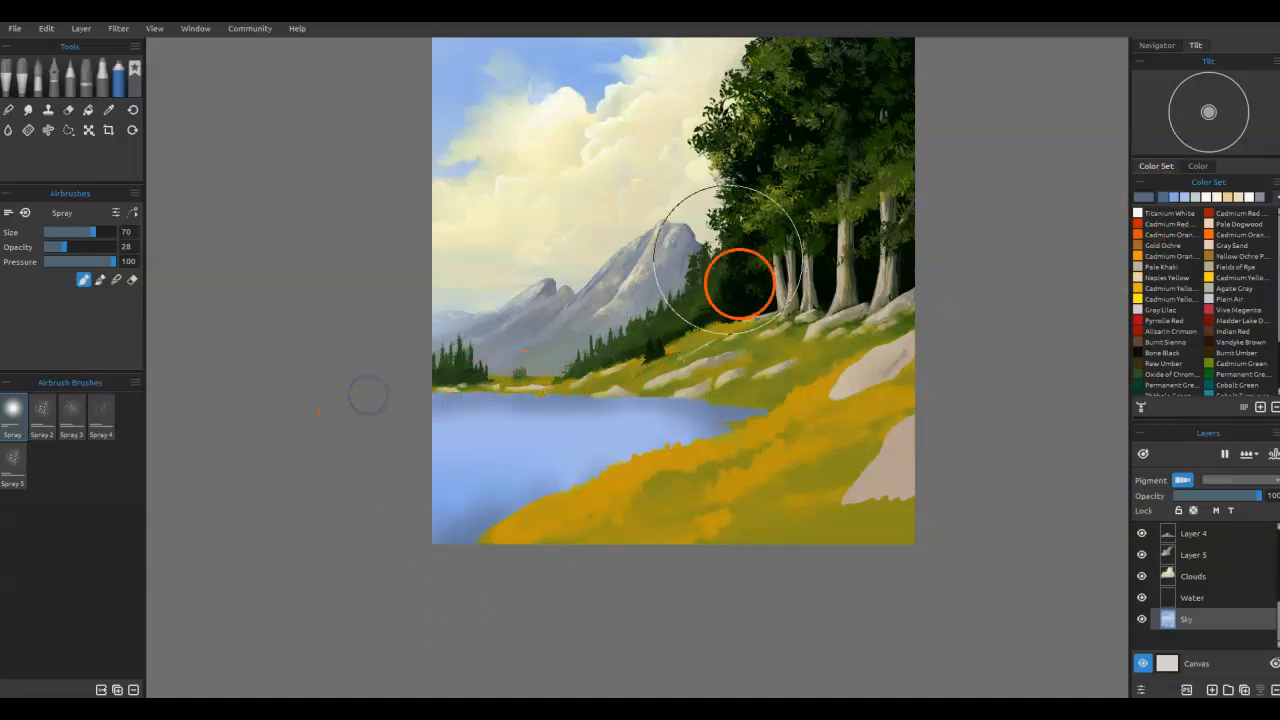
Step: Spray a cream cloud reflection, dark tree reflections along the far shore and blue over the open water, sampling each colour from the painting
alt+click(651, 158)
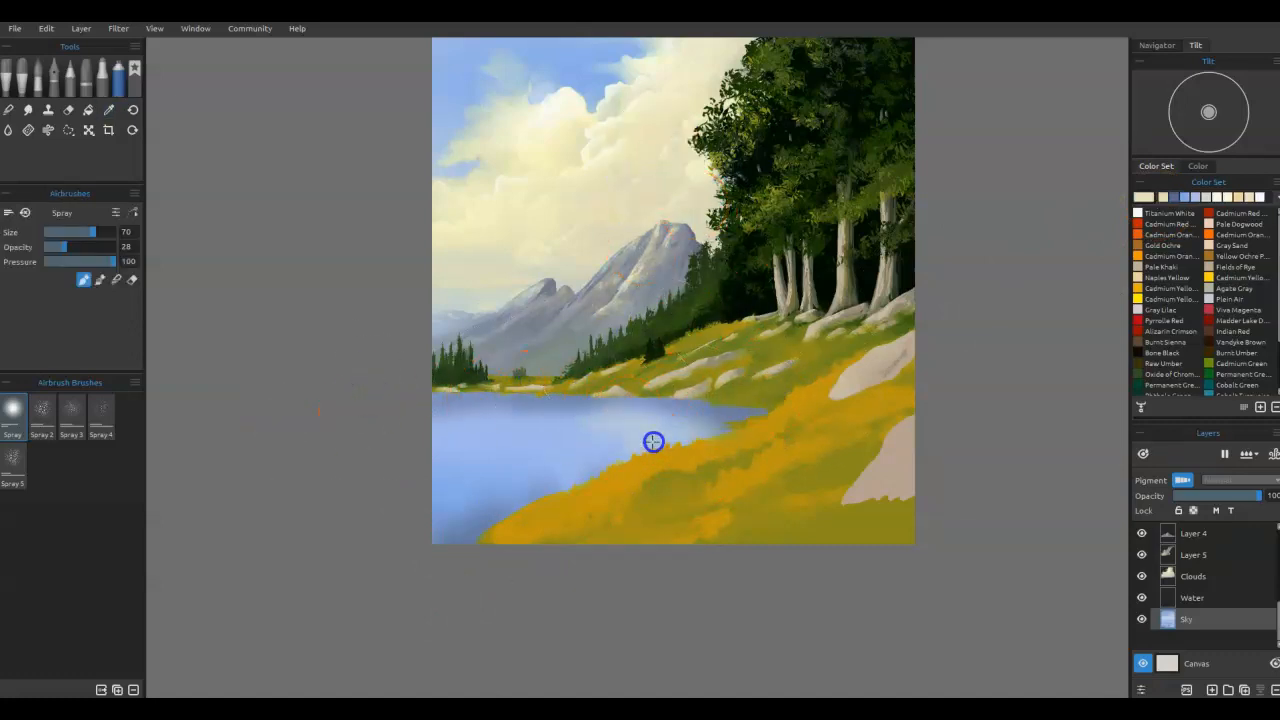
alt+click(740, 310)
mouse_move(692, 430)
mouse_down()
mouse_move(754, 425)
mouse_move(730, 412)
mouse_move(668, 427)
mouse_move(647, 404)
mouse_move(561, 400)
mouse_move(657, 383)
mouse_move(735, 398)
mouse_move(677, 410)
mouse_move(438, 406)
mouse_move(469, 401)
mouse_up()
alt+click(457, 486)
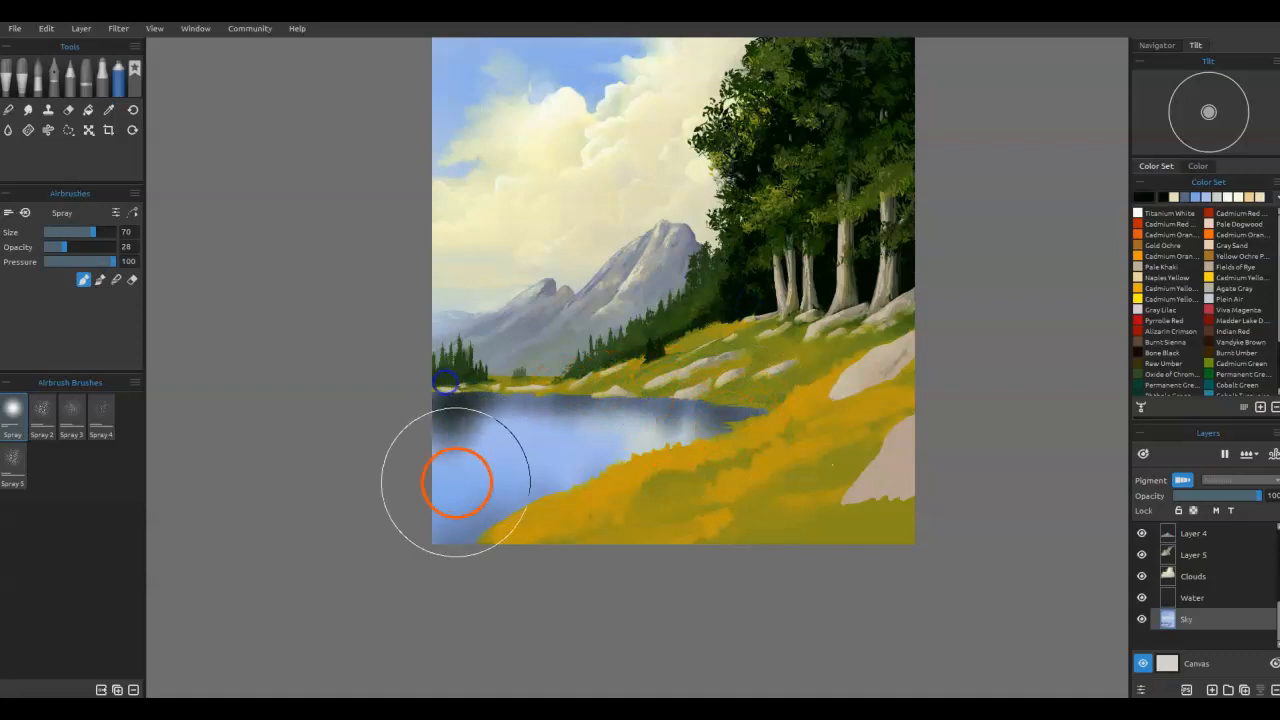
mouse_move(463, 477)
mouse_down()
mouse_move(443, 463)
mouse_move(480, 455)
mouse_move(540, 498)
mouse_move(589, 479)
mouse_up()
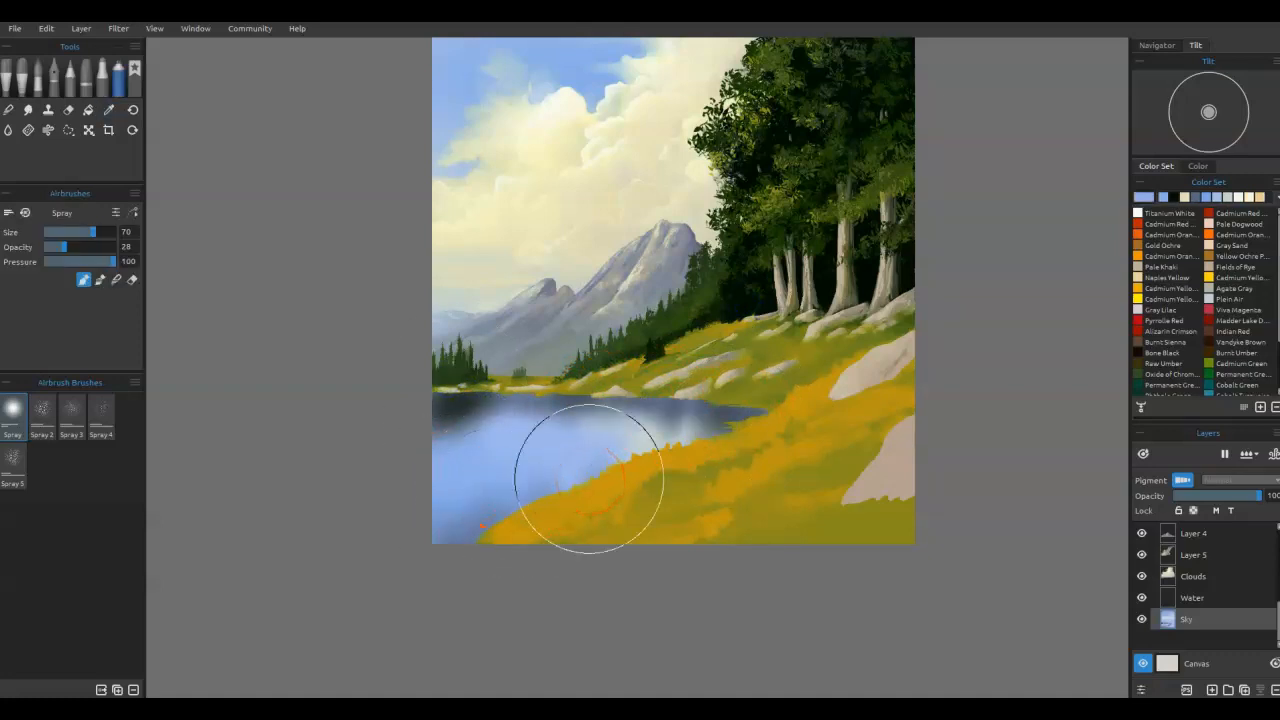
Step: Choose the Knife Smooth 2 oil brush at size 40 and smooth the sprayed colours across the lake
click(23, 80)
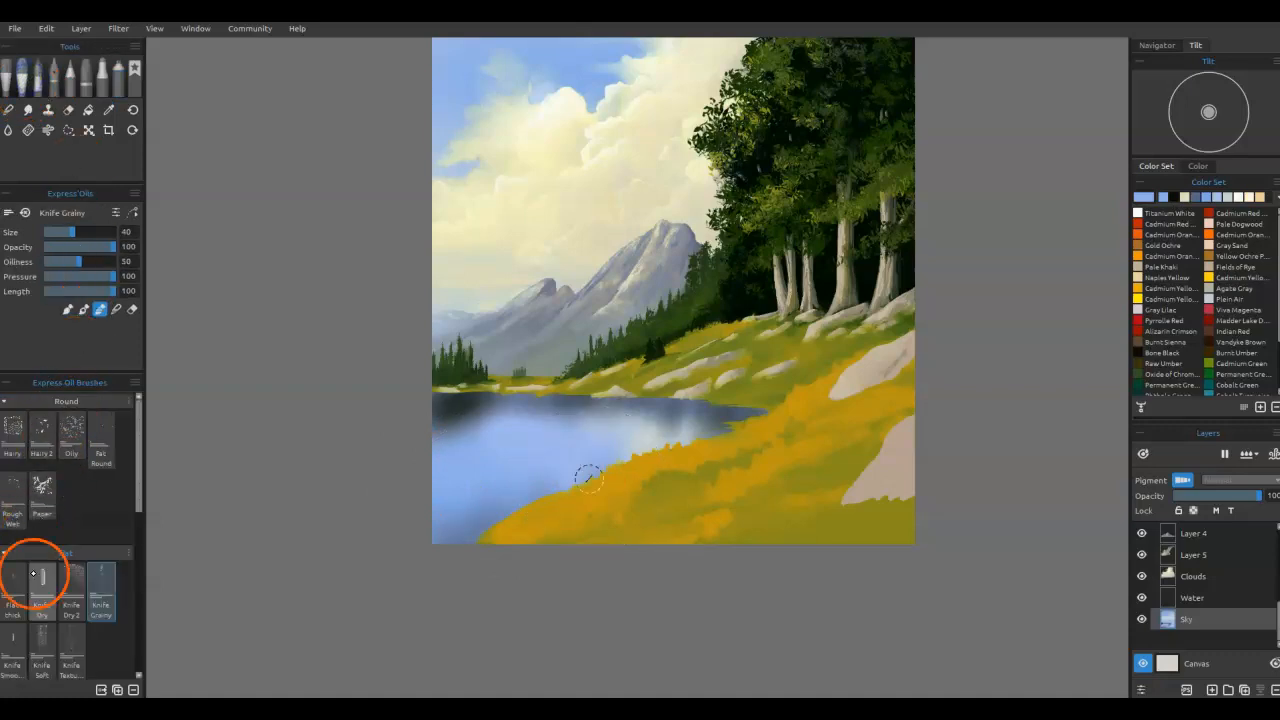
click(19, 643)
mouse_move(500, 414)
mouse_down()
mouse_move(549, 461)
mouse_move(660, 455)
mouse_up()
key(bracketright)
key(bracketright)
key(bracketright)
key(bracketright)
key(bracketright)
key(bracketright)
key(bracketright)
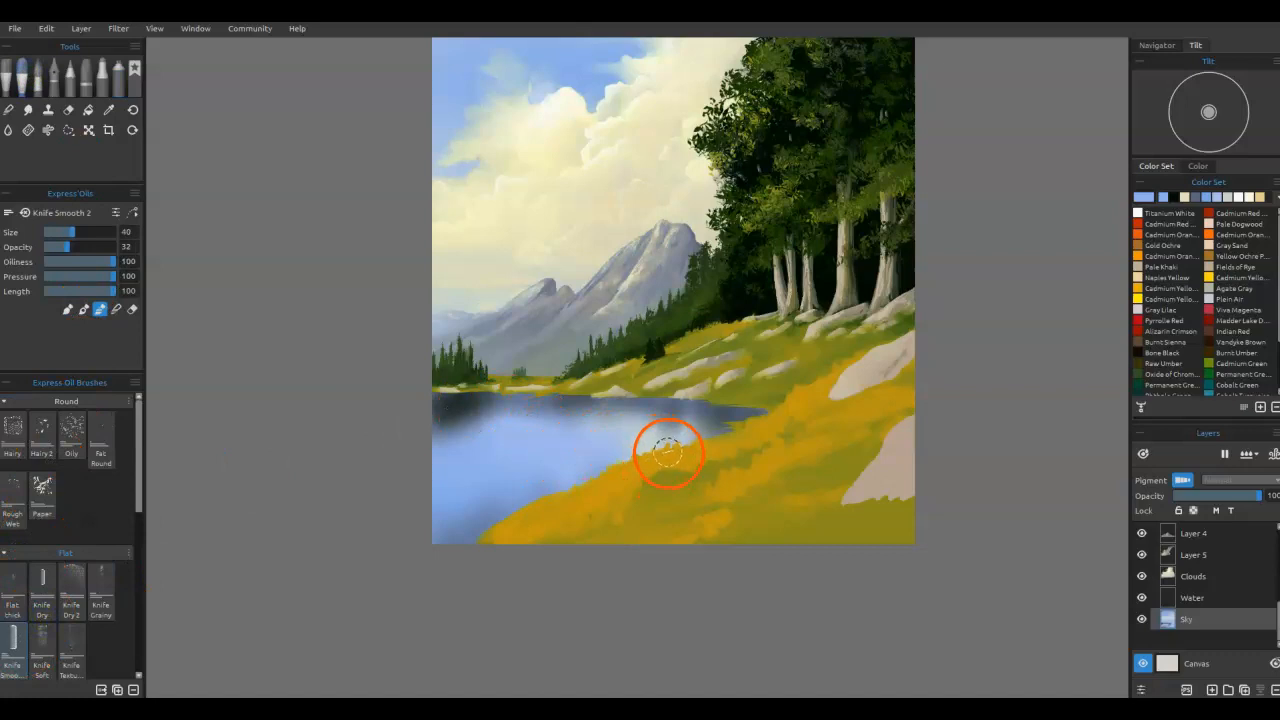
Step: Switch Knife Smooth 2 to blending and pull vertical reflection strokes down from the far shore across the whole lake
key(b)
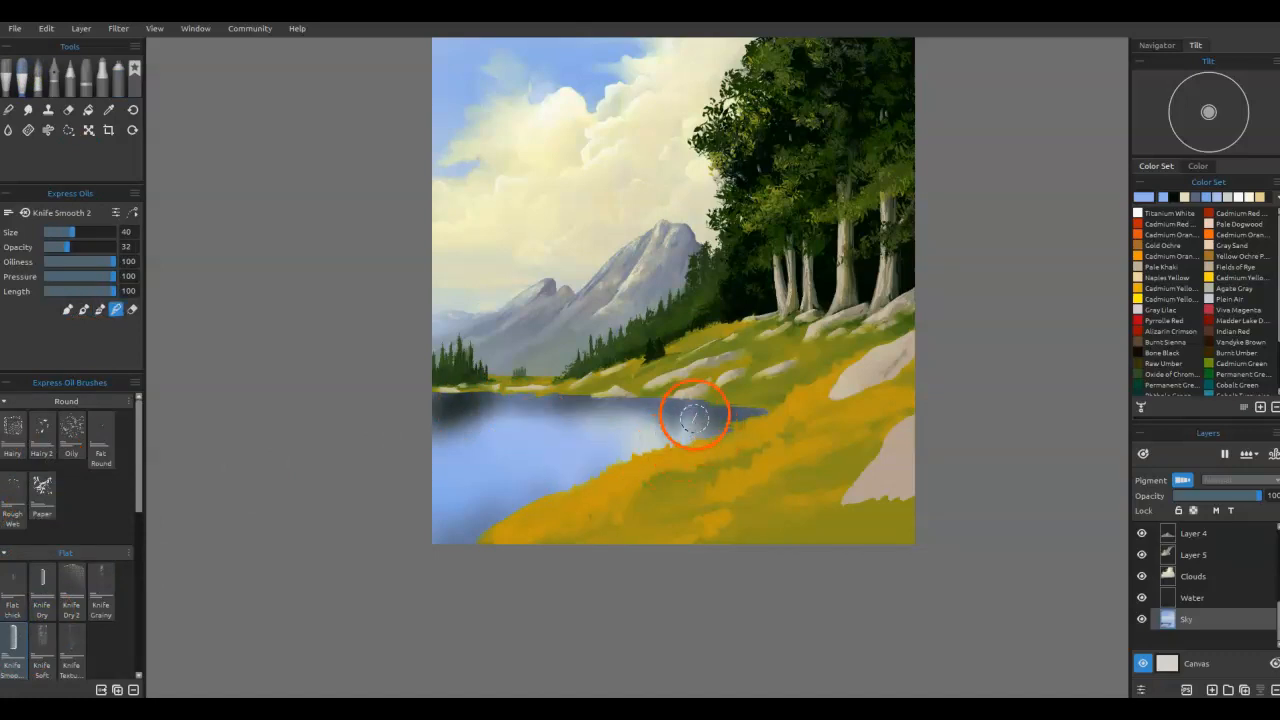
drag(726, 398, 729, 478)
mouse_move(684, 402)
mouse_down()
mouse_move(689, 489)
mouse_move(671, 495)
mouse_move(667, 475)
mouse_up()
mouse_move(640, 398)
mouse_down()
mouse_move(634, 506)
mouse_move(617, 520)
mouse_up()
mouse_move(608, 381)
mouse_down()
mouse_move(603, 517)
mouse_move(567, 533)
mouse_up()
drag(562, 390, 528, 554)
mouse_move(497, 409)
mouse_down()
mouse_move(503, 557)
mouse_move(477, 480)
mouse_move(475, 545)
mouse_up()
drag(455, 408, 456, 563)
drag(449, 412, 466, 556)
drag(473, 408, 479, 550)
mouse_move(497, 425)
mouse_down()
mouse_move(473, 543)
mouse_move(452, 526)
mouse_move(442, 541)
mouse_move(466, 552)
mouse_move(511, 391)
mouse_up()
drag(486, 409, 514, 454)
drag(447, 398, 436, 535)
drag(487, 405, 501, 545)
drag(546, 397, 561, 512)
drag(609, 406, 615, 505)
drag(679, 400, 678, 476)
mouse_move(741, 412)
mouse_down()
mouse_move(744, 449)
mouse_move(757, 441)
mouse_up()
Step: Blend the lake reflections smoothly with the Soft blend brush at size 25
click(9, 110)
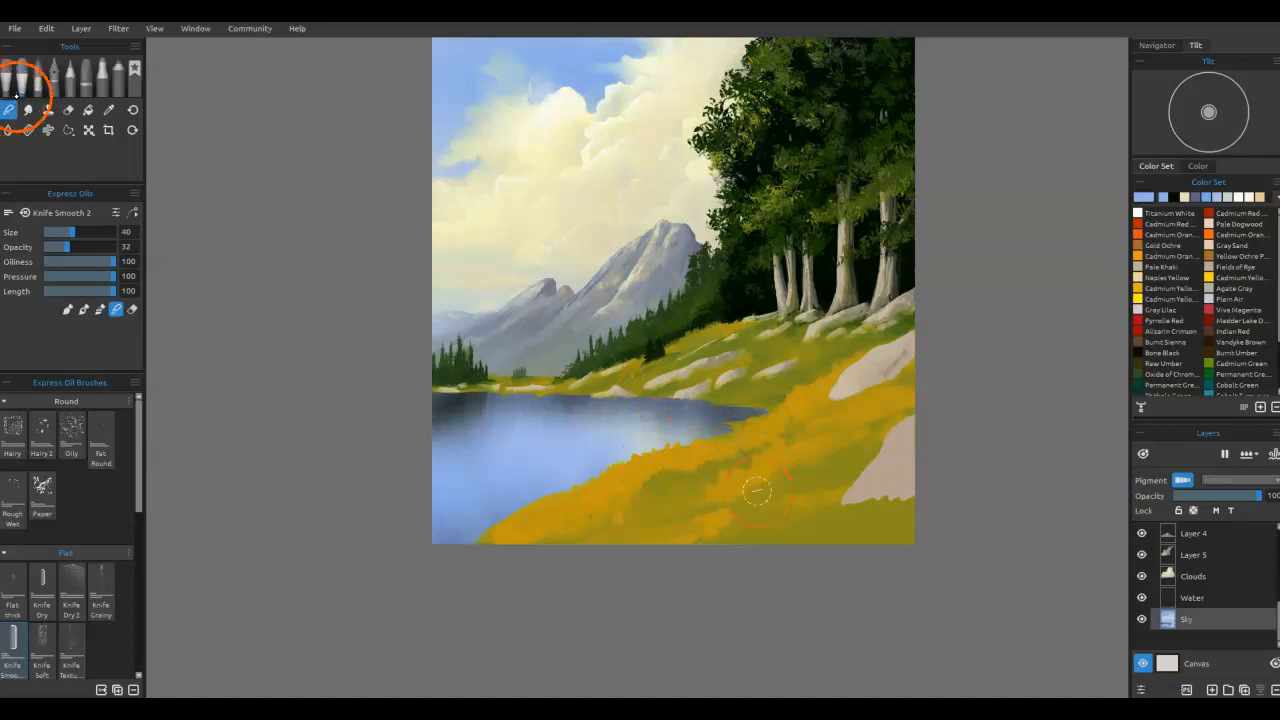
key(bracketright)
key(bracketright)
key(bracketright)
mouse_move(705, 401)
mouse_down()
mouse_move(699, 460)
mouse_move(682, 466)
mouse_move(661, 391)
mouse_move(651, 474)
mouse_move(620, 487)
mouse_move(566, 457)
mouse_move(550, 415)
mouse_move(535, 488)
mouse_move(526, 421)
mouse_move(514, 477)
mouse_move(495, 407)
mouse_move(490, 466)
mouse_move(478, 390)
mouse_move(462, 485)
mouse_move(434, 479)
mouse_move(429, 573)
mouse_move(460, 507)
mouse_move(490, 560)
mouse_move(533, 500)
mouse_up()
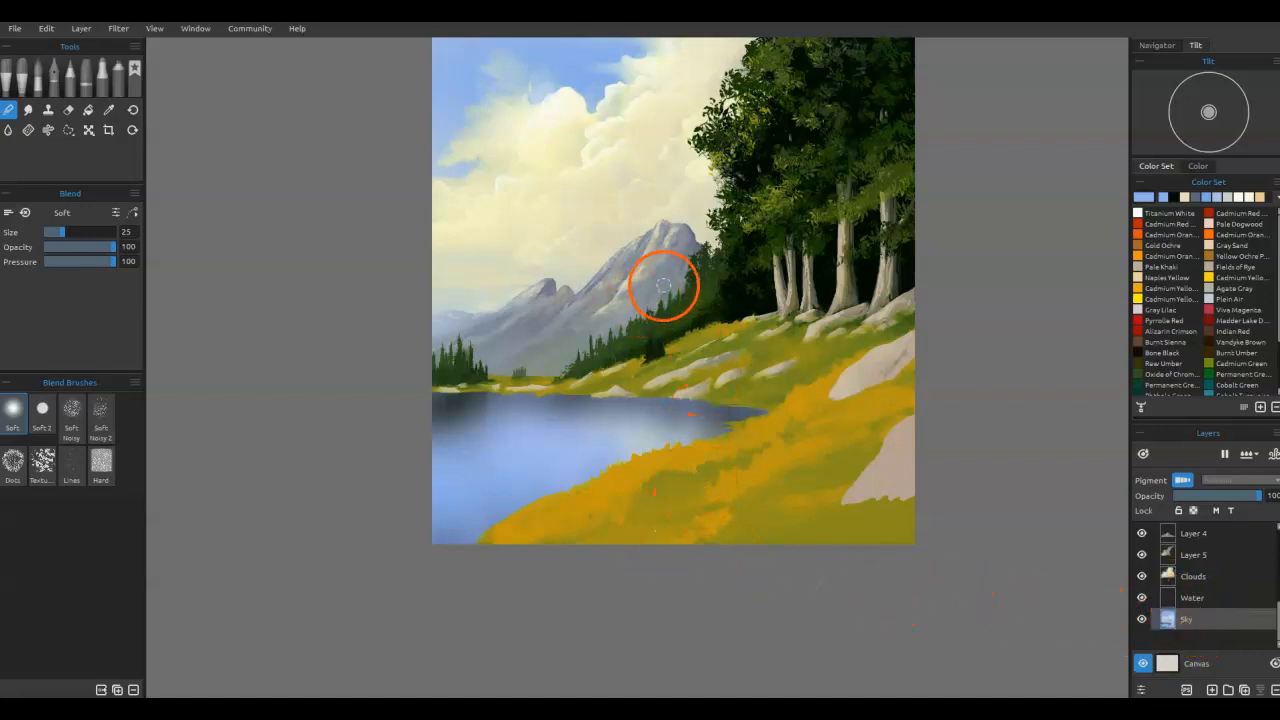
key(ctrl+0)
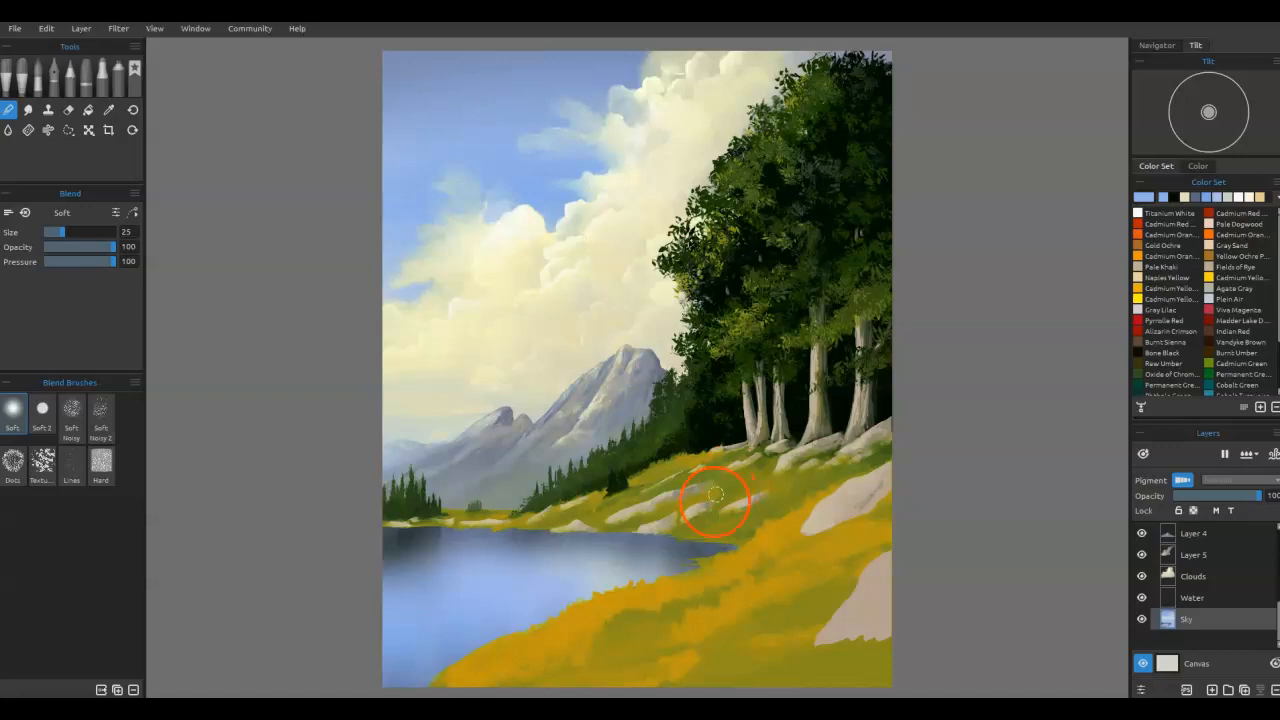
mouse_move(724, 474)
mouse_down()
mouse_move(698, 430)
mouse_move(670, 430)
mouse_move(549, 470)
mouse_move(681, 492)
mouse_move(621, 479)
mouse_move(717, 472)
mouse_move(664, 469)
mouse_move(679, 446)
mouse_move(640, 454)
mouse_move(741, 452)
mouse_up()
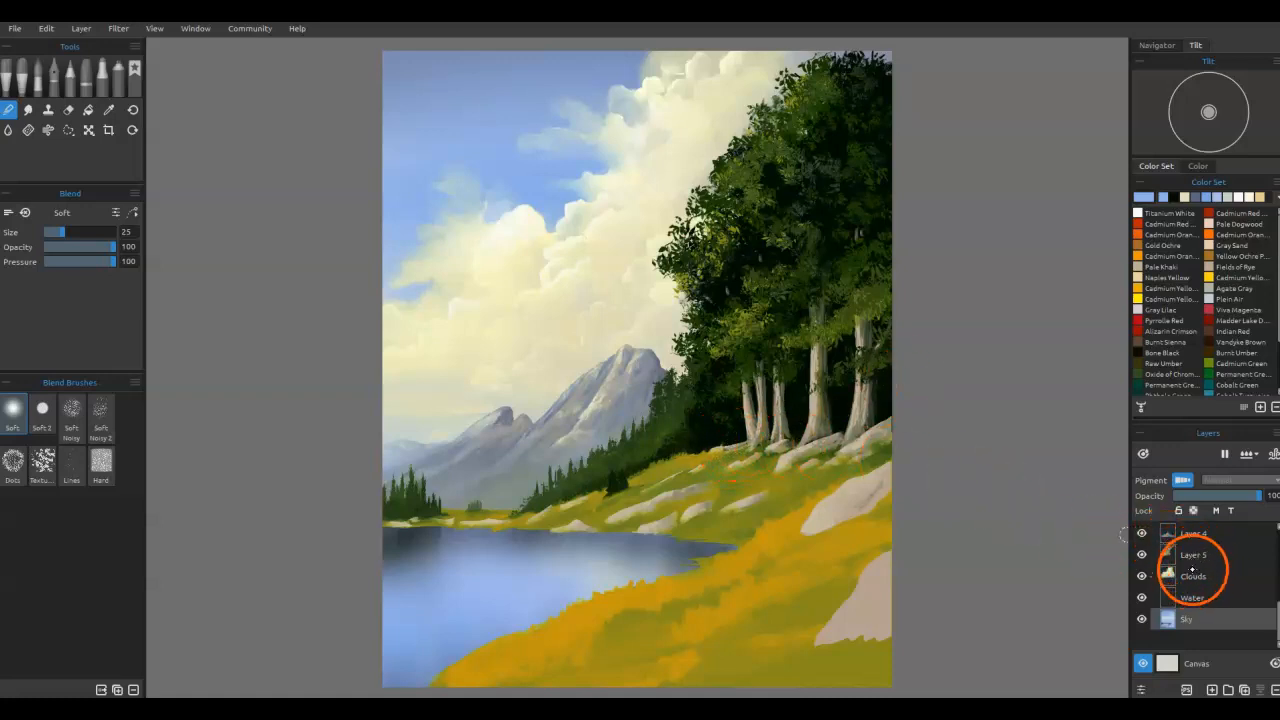
Step: Select Layer 5 and paint pale haze around the main mountain peak with Knife Smooth 2, sampling light tones from the clouds and horizon
click(1193, 555)
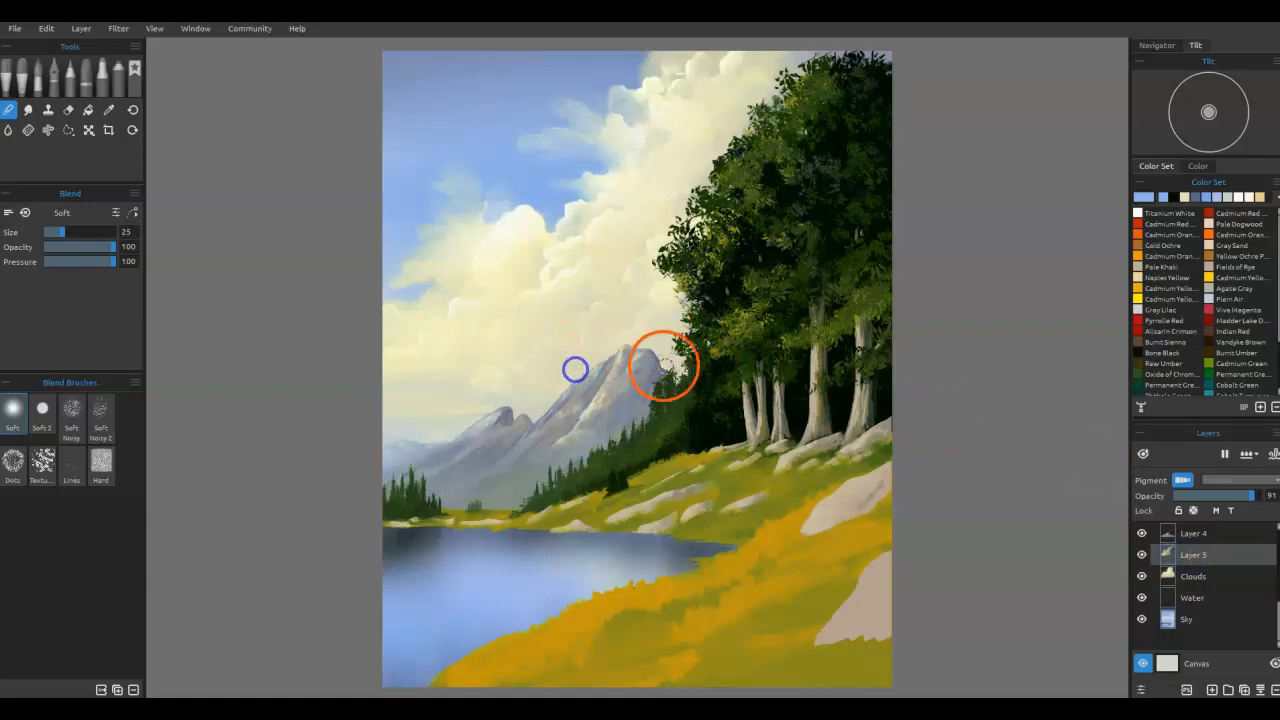
key(i)
click(429, 386)
key(b)
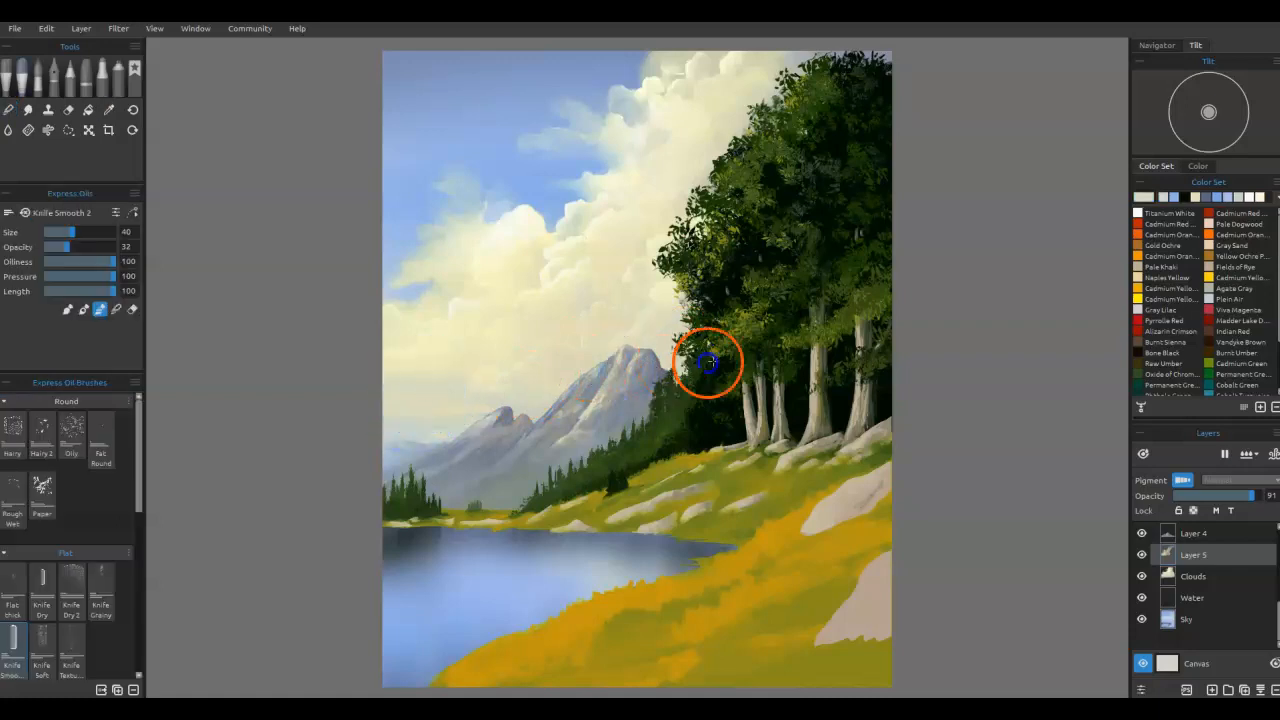
mouse_move(648, 366)
mouse_down()
mouse_move(640, 351)
mouse_move(656, 362)
mouse_up()
key(alt)
alt+click(447, 435)
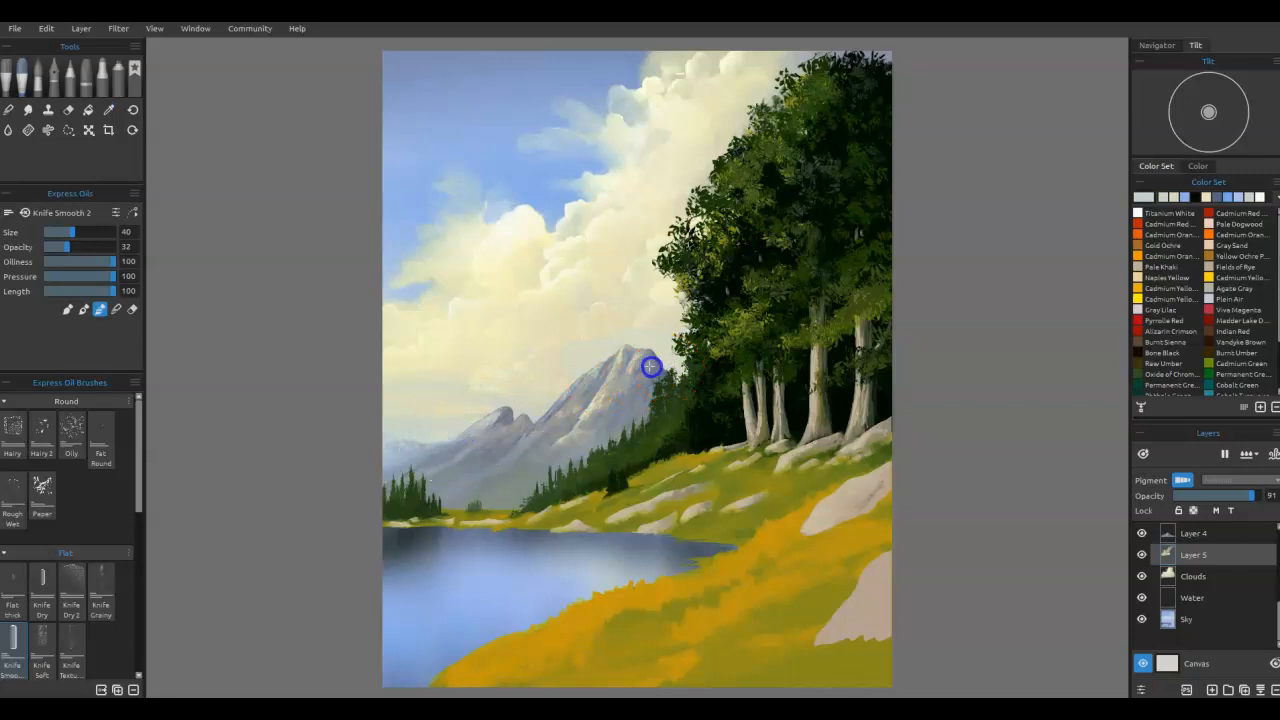
mouse_move(539, 384)
mouse_down()
mouse_move(617, 366)
mouse_move(520, 384)
mouse_up()
Step: Blend the pale haze over the main peak and its slope, and save the painting
key(b)
mouse_move(600, 384)
mouse_down()
mouse_move(657, 355)
mouse_move(660, 327)
mouse_move(564, 356)
mouse_up()
mouse_move(550, 409)
mouse_down()
mouse_move(576, 392)
mouse_move(648, 406)
mouse_move(566, 379)
mouse_up()
mouse_move(631, 334)
mouse_down()
mouse_move(398, 320)
mouse_move(367, 333)
mouse_up()
drag(590, 418, 596, 420)
key(ctrl+s)
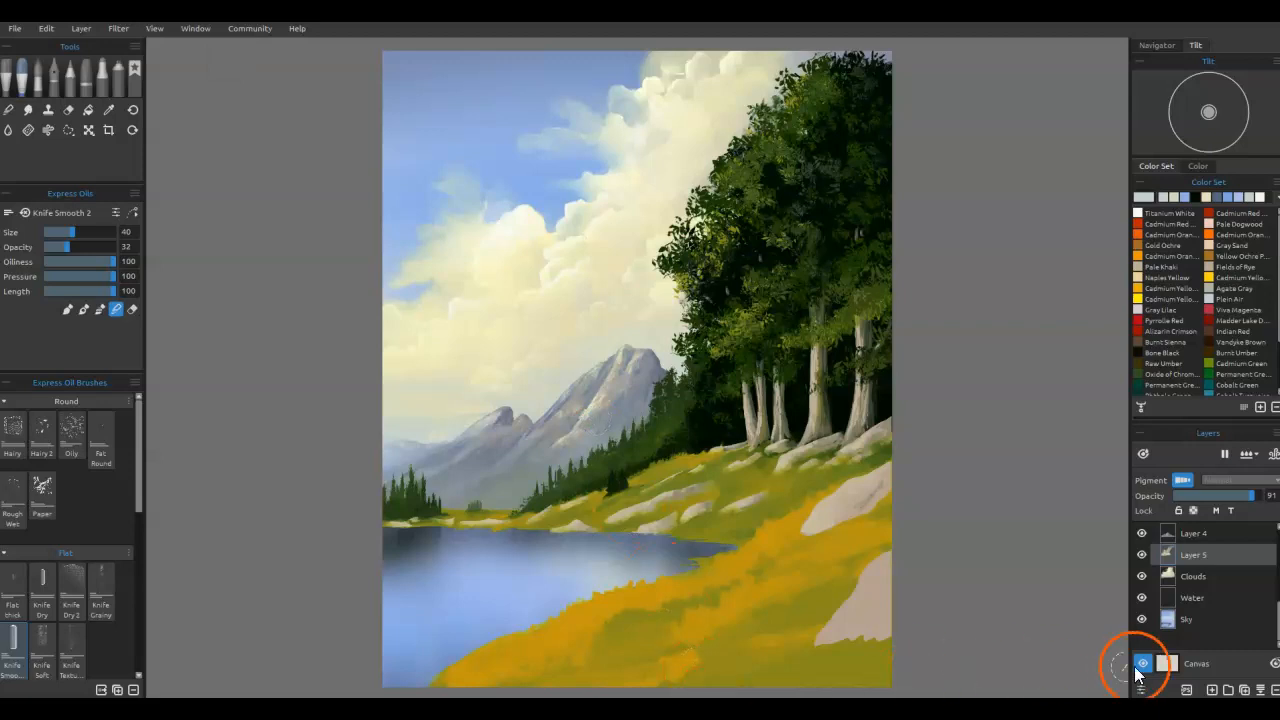
Step: Select the Grass layer and toggle its visibility off and on to check what it contains
scroll(1186, 589, up, 3)
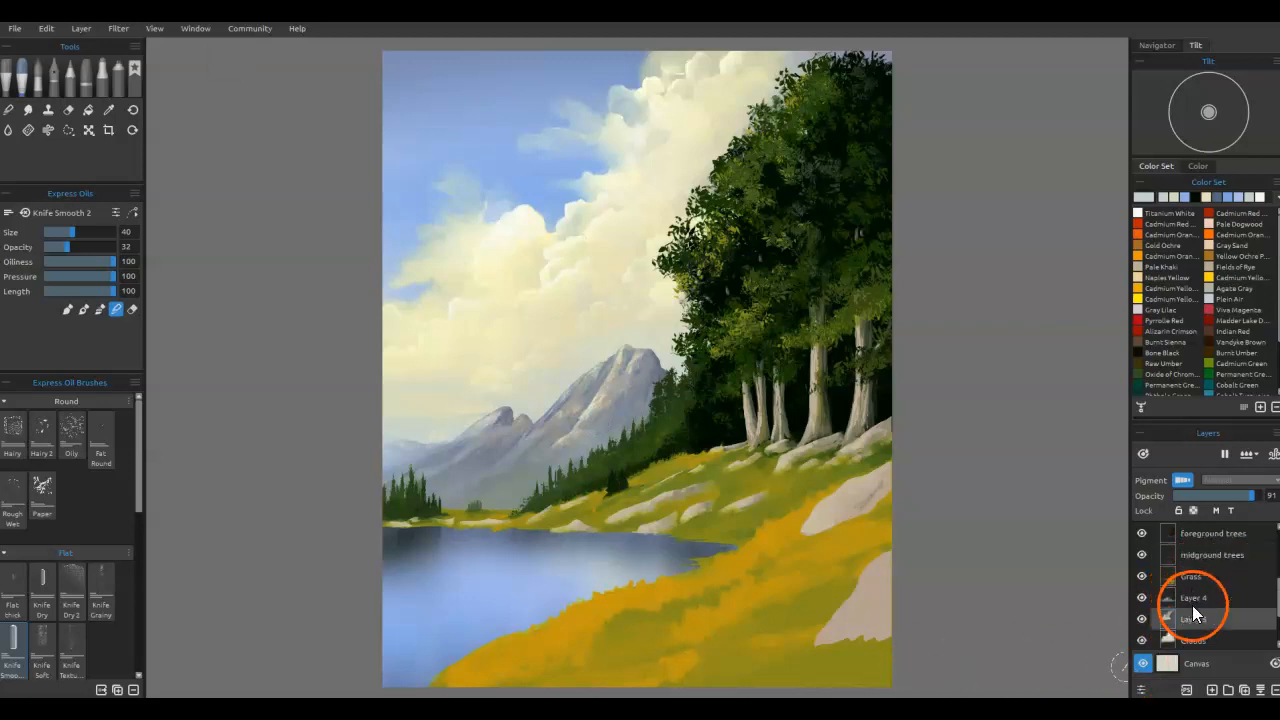
scroll(1192, 603, down, 3)
click(1196, 576)
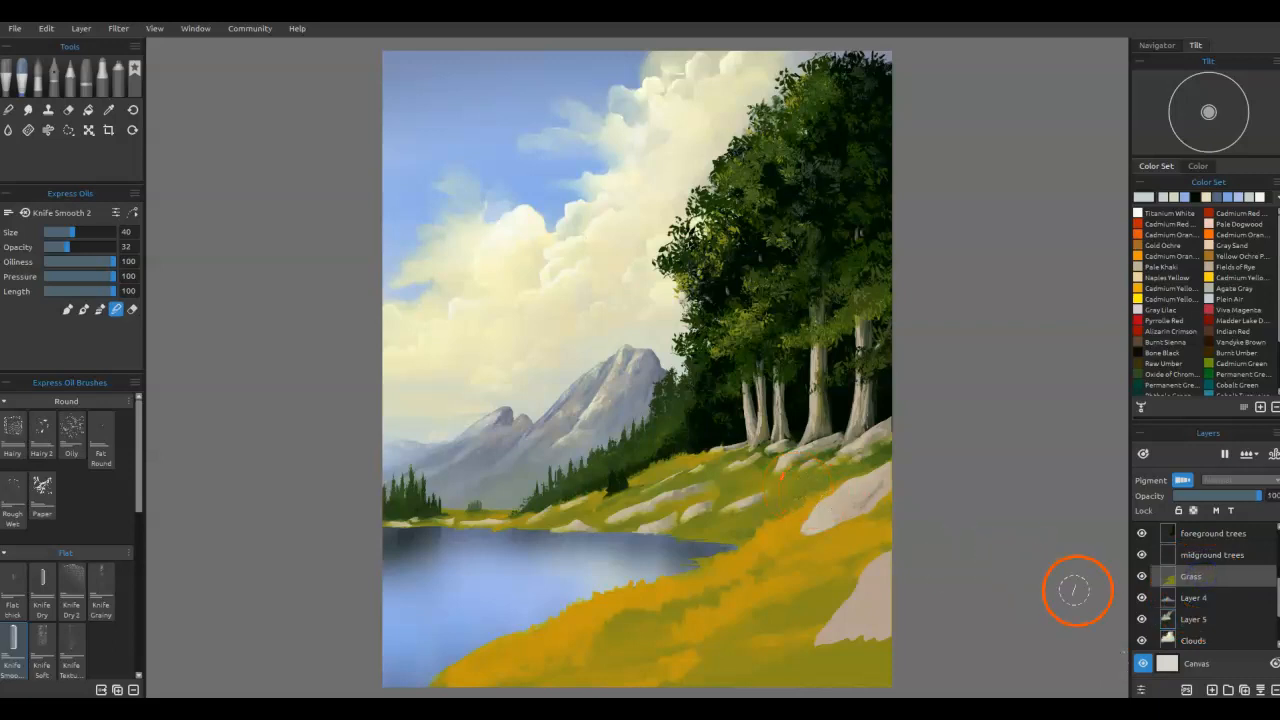
click(1141, 576)
click(1141, 577)
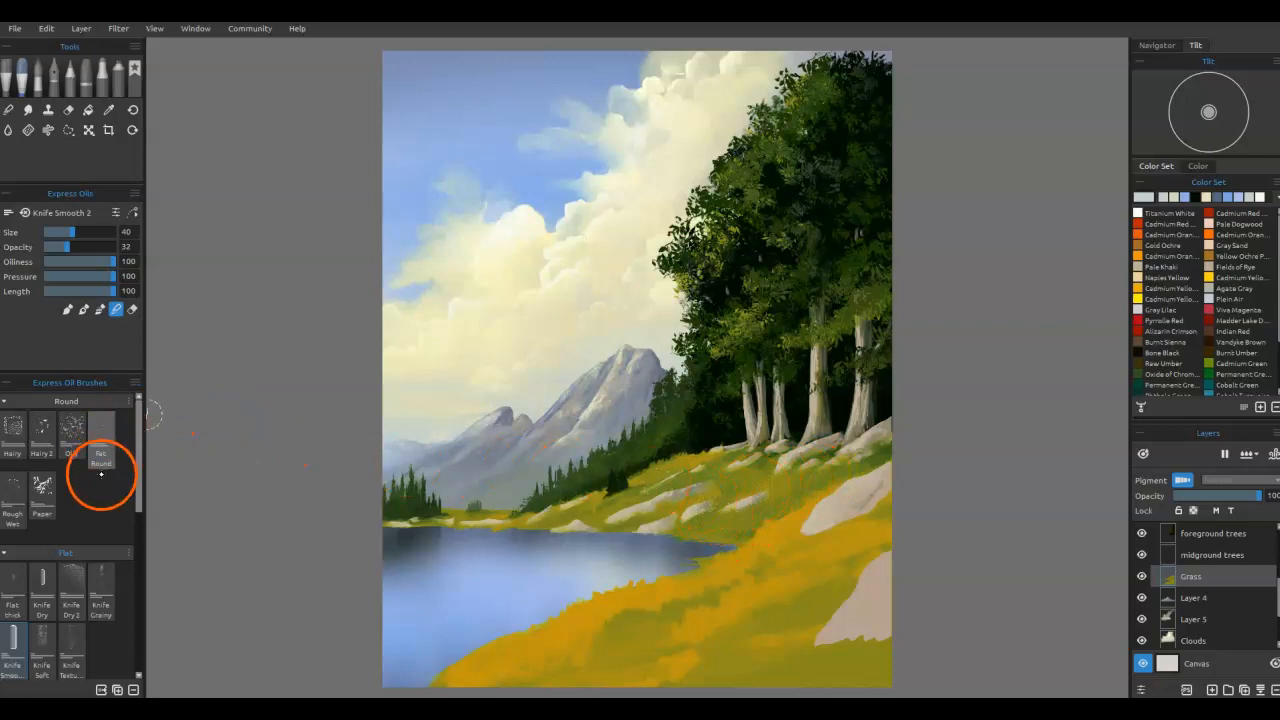
Step: Paint sampled olive green over the grassy slope with the Knife Grainy brush and lock the Grass layer's transparency
click(103, 586)
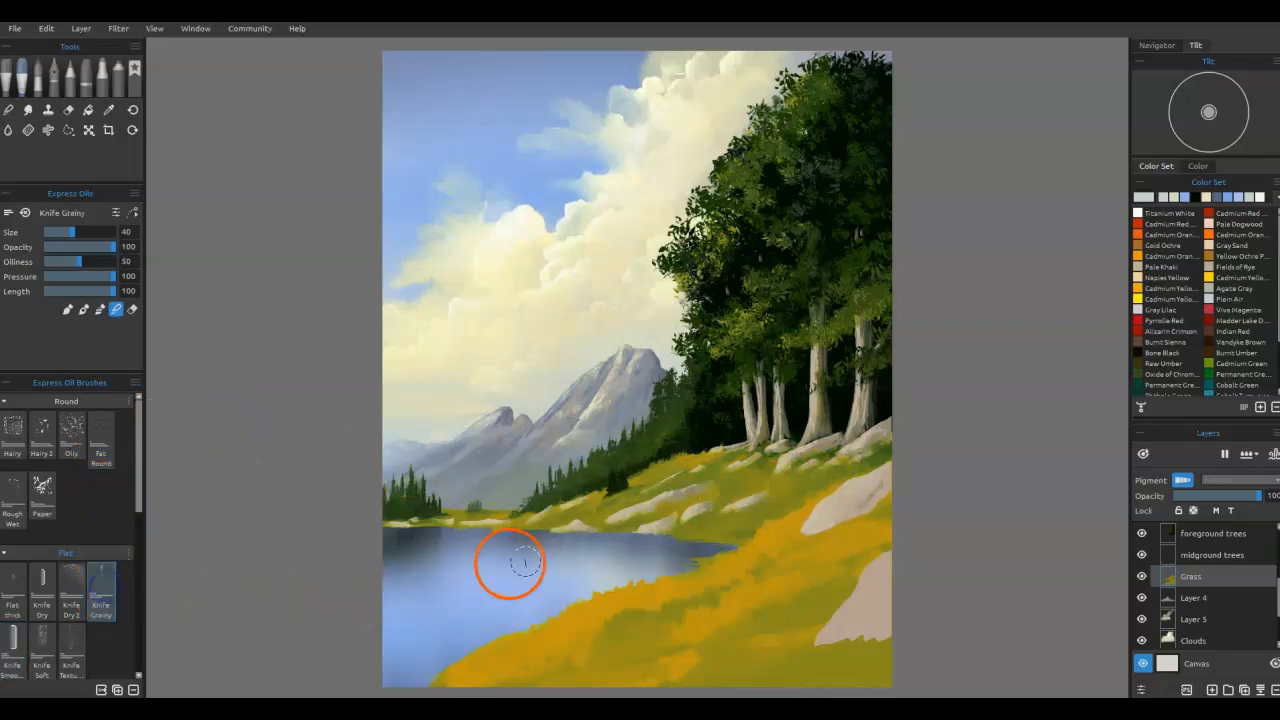
alt+click(735, 522)
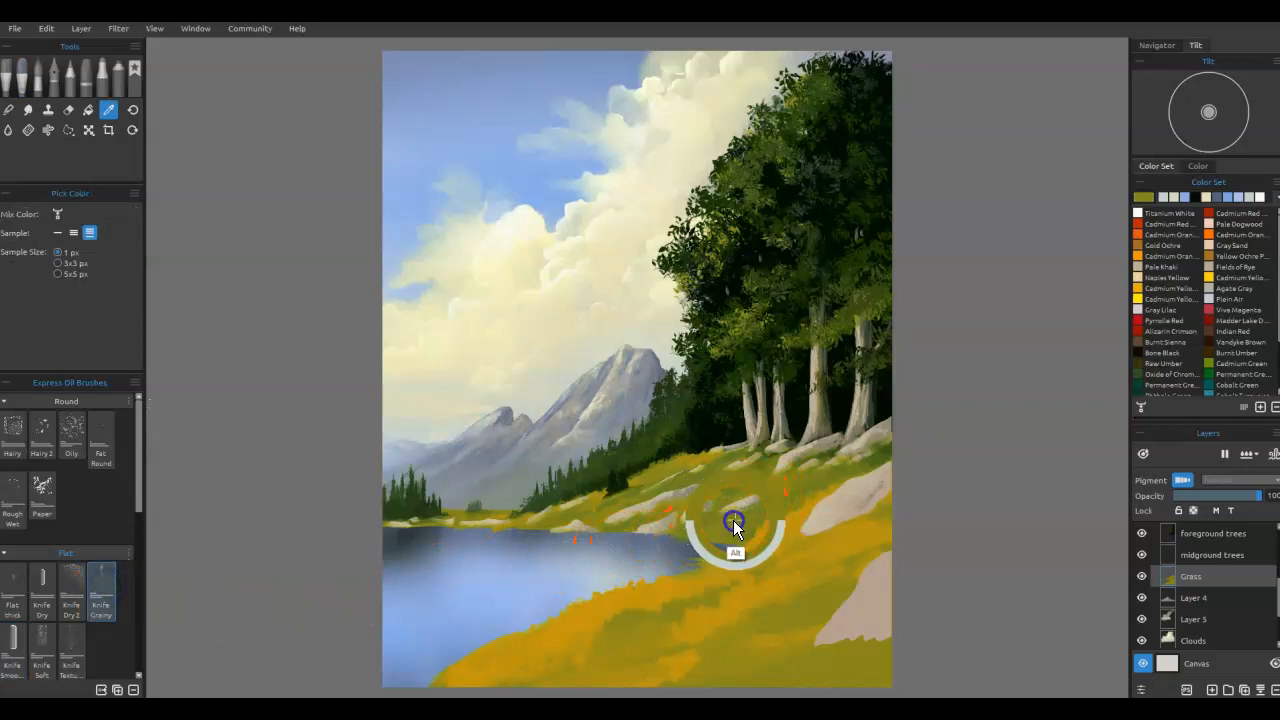
click(751, 489)
mouse_move(726, 487)
mouse_down()
mouse_move(620, 519)
mouse_move(673, 481)
mouse_move(610, 512)
mouse_up()
click(1193, 510)
drag(700, 512, 482, 535)
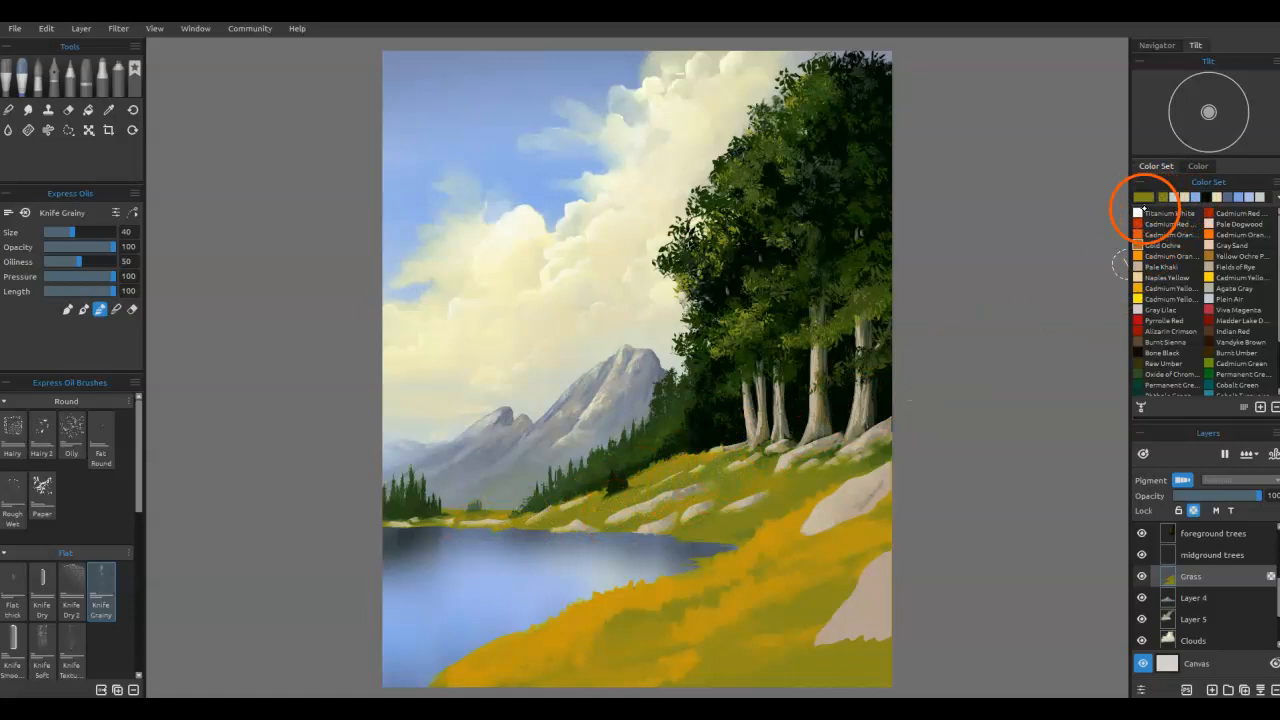
Step: Choose a fresher green and paint it over the slope around the midground rocks and below the tree trunks
click(1229, 367)
mouse_move(735, 505)
mouse_down()
mouse_move(700, 524)
mouse_move(755, 516)
mouse_up()
mouse_move(815, 485)
mouse_down()
mouse_move(824, 476)
mouse_move(783, 500)
mouse_up()
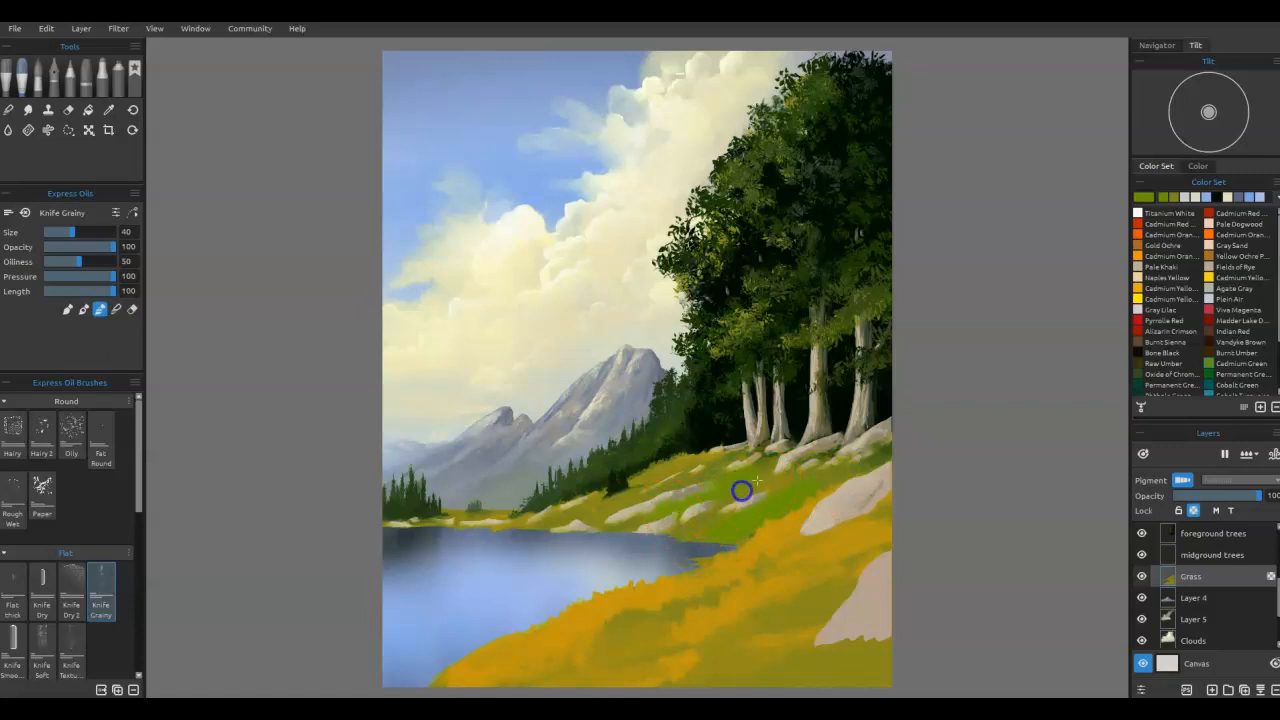
mouse_move(812, 412)
mouse_down()
mouse_move(828, 503)
mouse_move(846, 473)
mouse_up()
key(n)
mouse_move(884, 458)
mouse_down()
mouse_move(690, 551)
mouse_move(876, 435)
mouse_up()
Step: Sample a darker olive from the slope's edge and paint it around the midground rocks with the brush at size 20
alt+click(884, 453)
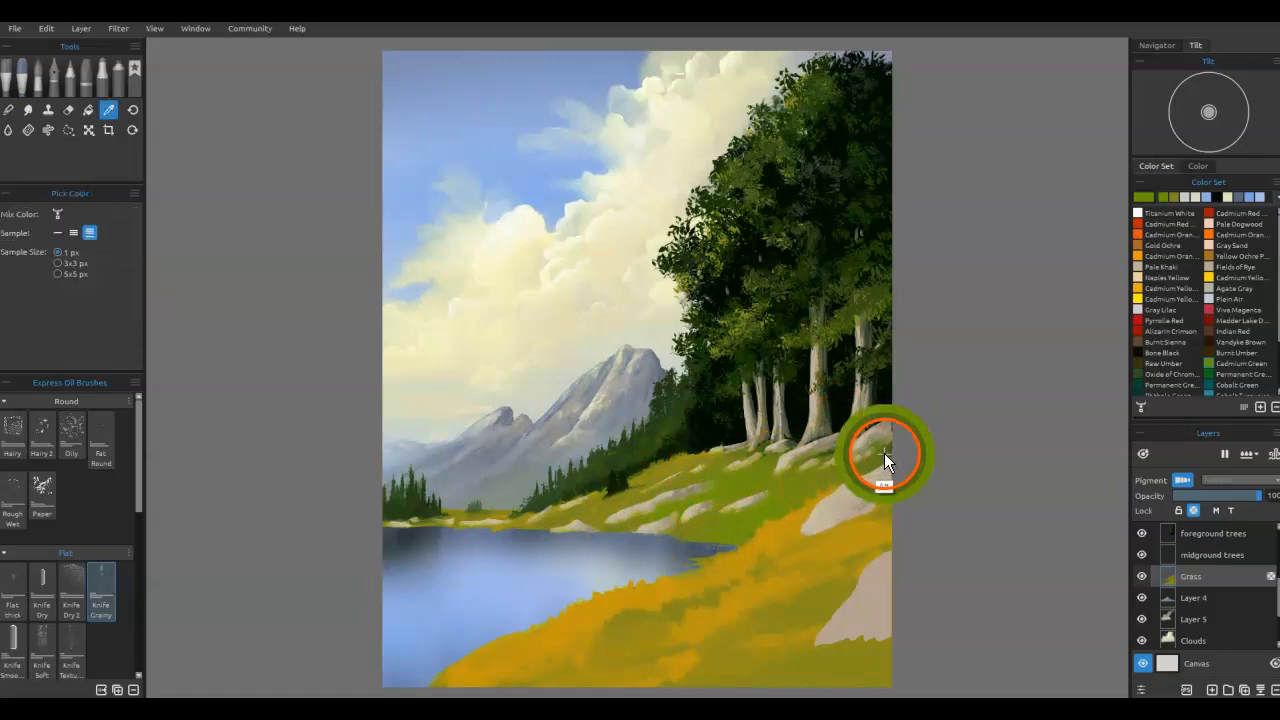
drag(822, 490, 768, 516)
key(bracketleft)
drag(829, 436, 812, 494)
drag(737, 535, 769, 514)
drag(735, 523, 764, 505)
Step: Blend the green strokes around the midground rocks and along the slope's shoreline and upper edge
key(n)
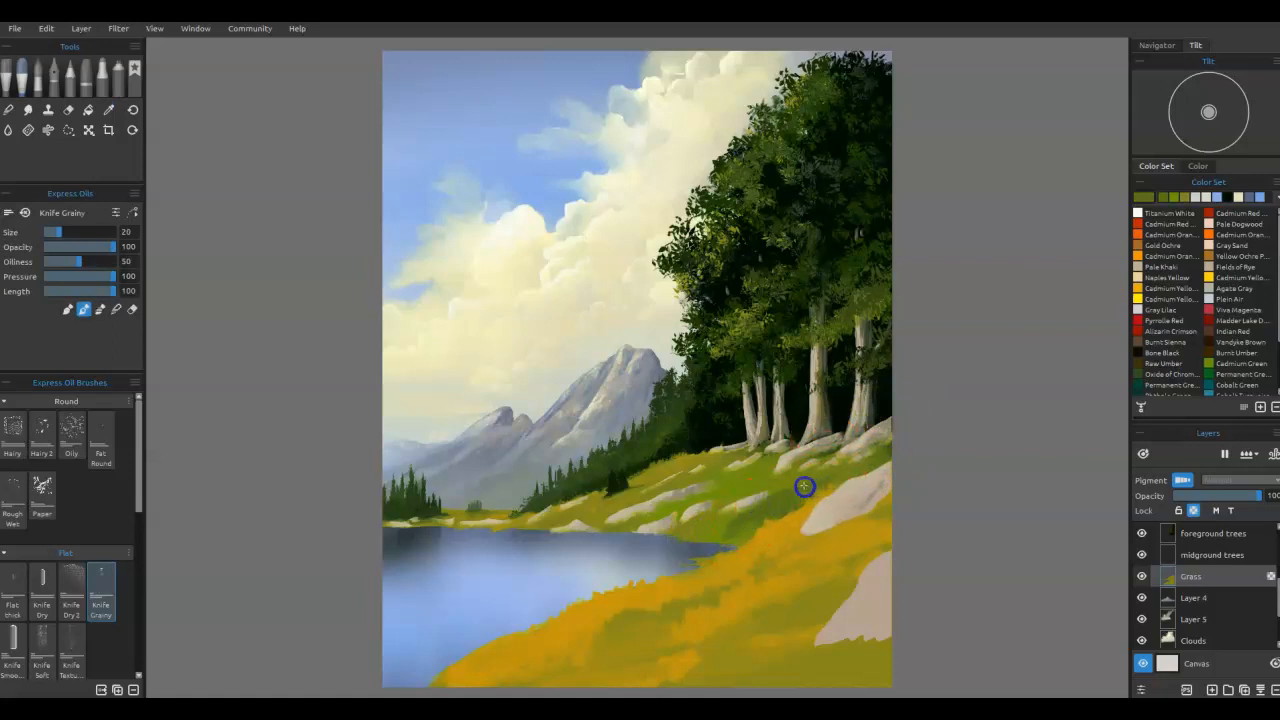
mouse_move(749, 477)
mouse_down()
mouse_move(722, 532)
mouse_move(728, 519)
mouse_move(672, 532)
mouse_move(690, 507)
mouse_up()
mouse_move(751, 472)
mouse_down()
mouse_move(836, 471)
mouse_move(809, 487)
mouse_move(847, 466)
mouse_move(740, 530)
mouse_up()
key(n)
mouse_move(806, 479)
mouse_down()
mouse_move(737, 486)
mouse_move(740, 466)
mouse_move(709, 494)
mouse_move(704, 527)
mouse_up()
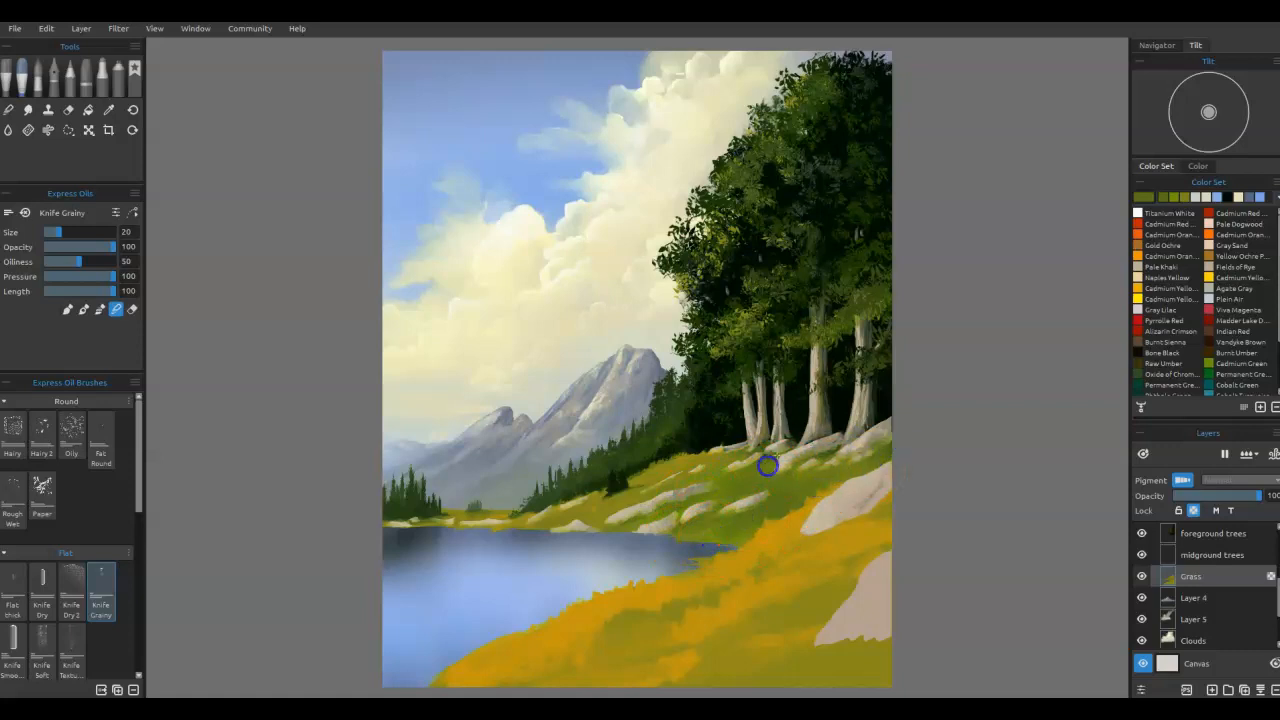
click(585, 528)
mouse_move(720, 548)
mouse_down()
mouse_move(747, 532)
mouse_move(714, 542)
mouse_up()
drag(732, 536, 729, 535)
drag(656, 476, 675, 462)
click(675, 461)
key(b)
click(675, 461)
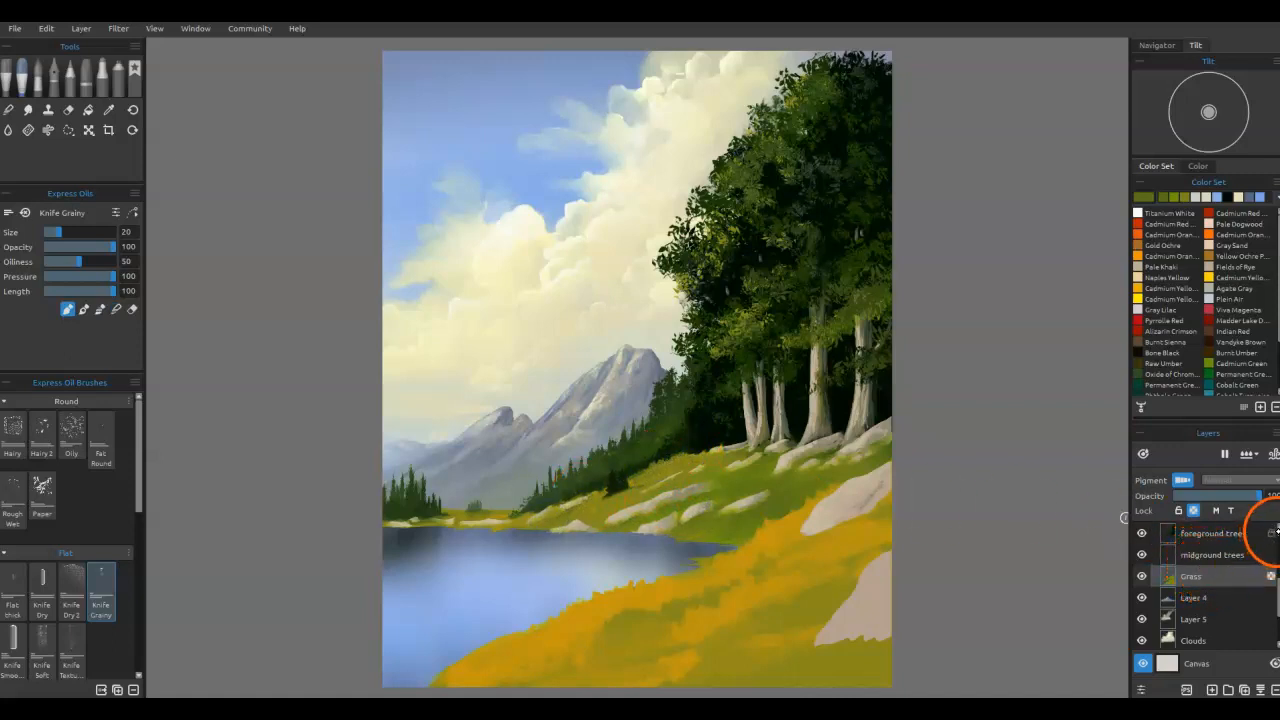
Step: Select Layer 1, paint olive along the upper edge of the midground slope, and blend it toward the shore
scroll(1275, 528, up, 2)
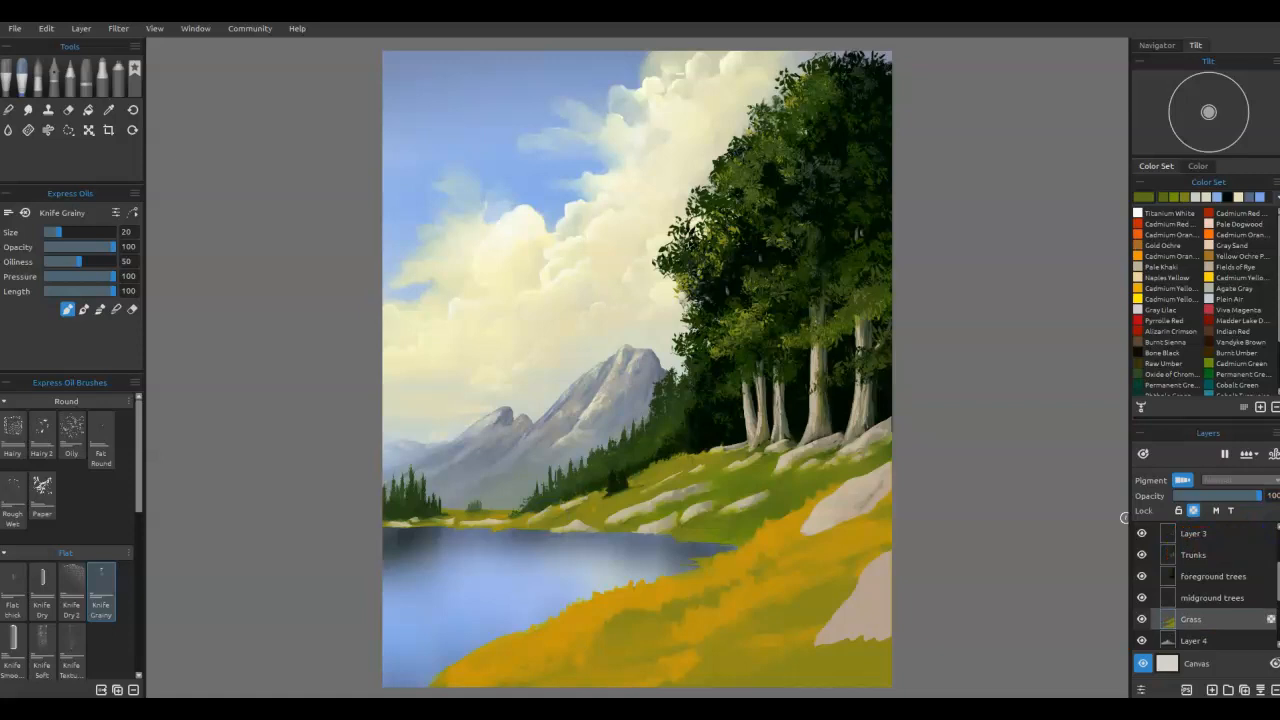
scroll(1220, 580, up, 4)
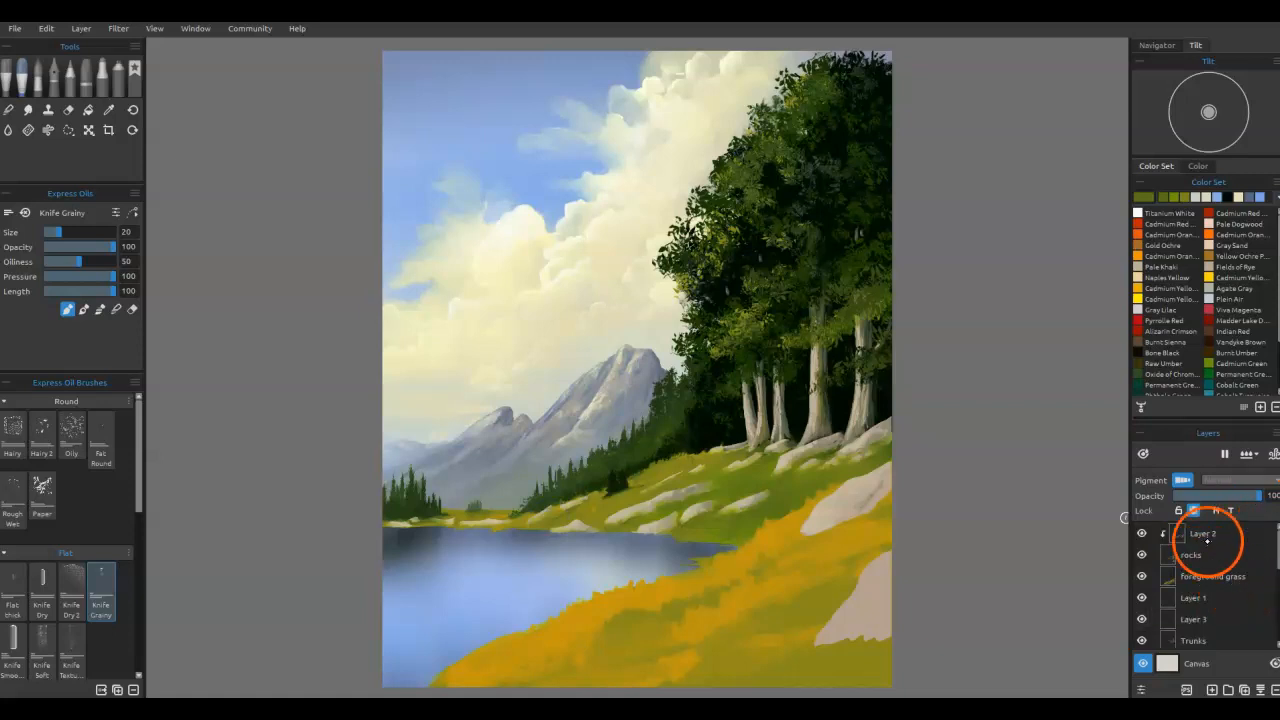
click(1193, 578)
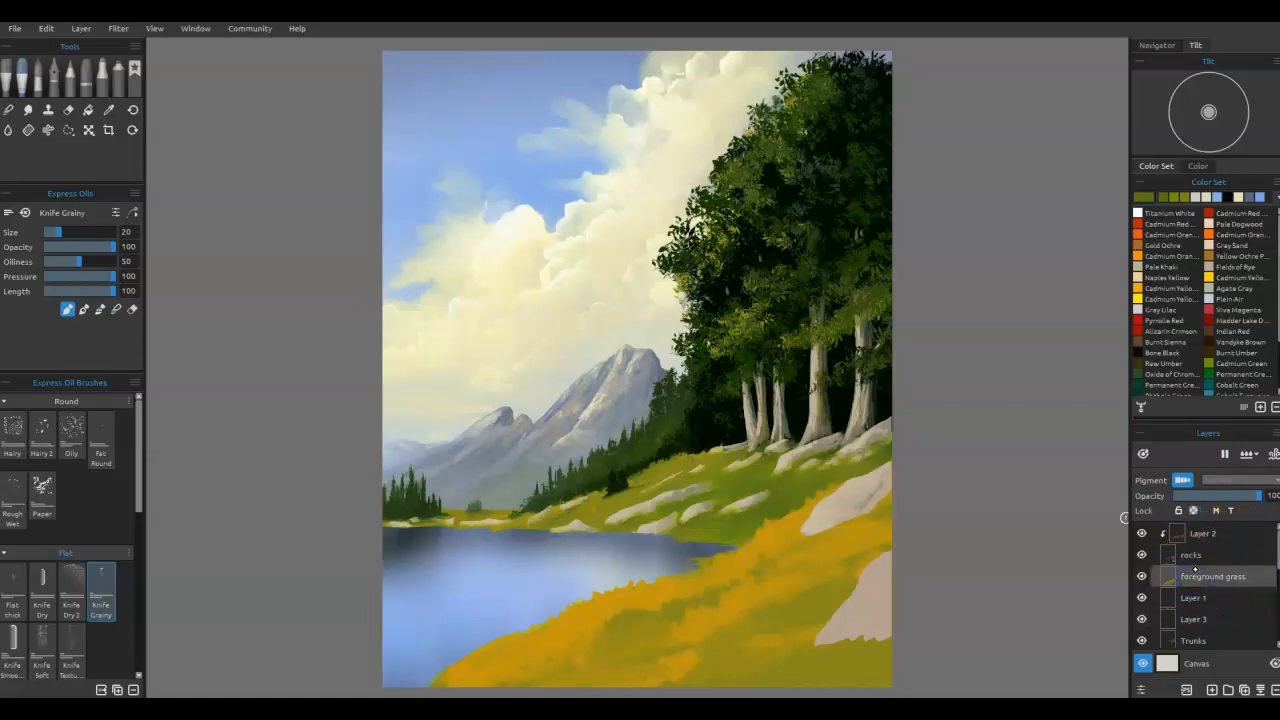
click(1176, 597)
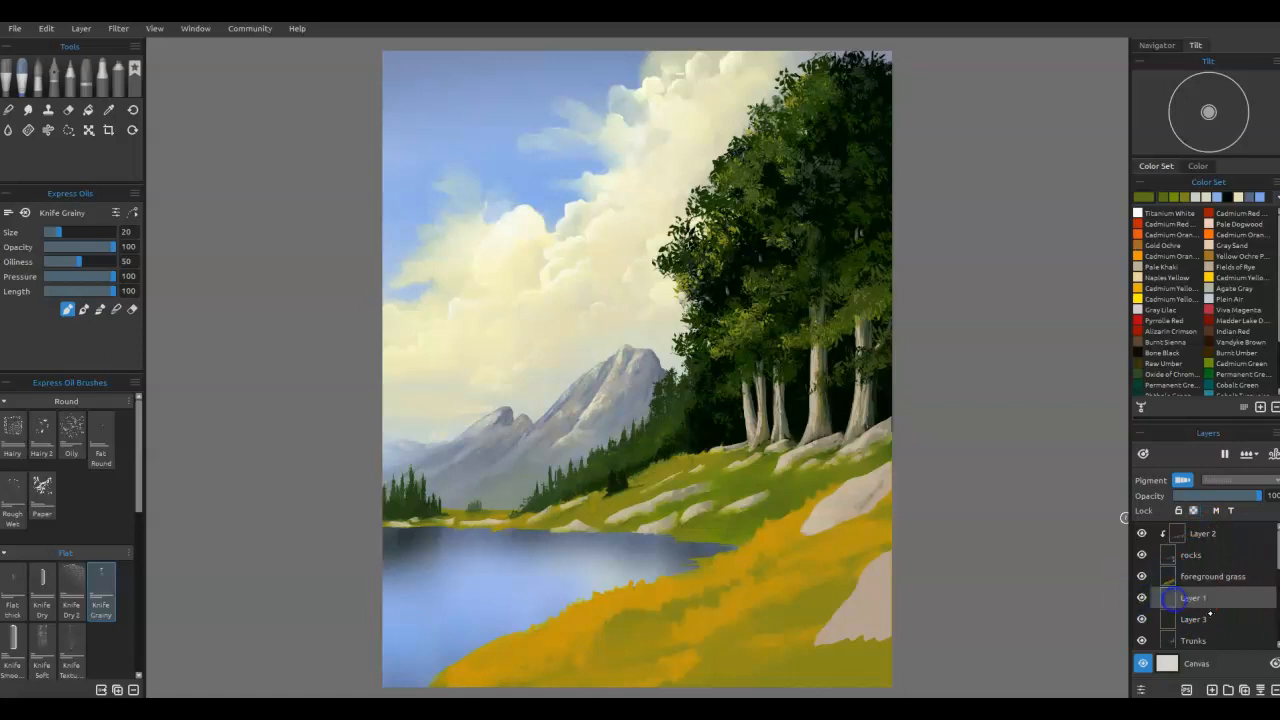
drag(637, 483, 660, 465)
mouse_move(565, 518)
mouse_down()
mouse_move(625, 481)
mouse_move(592, 505)
mouse_up()
key(b)
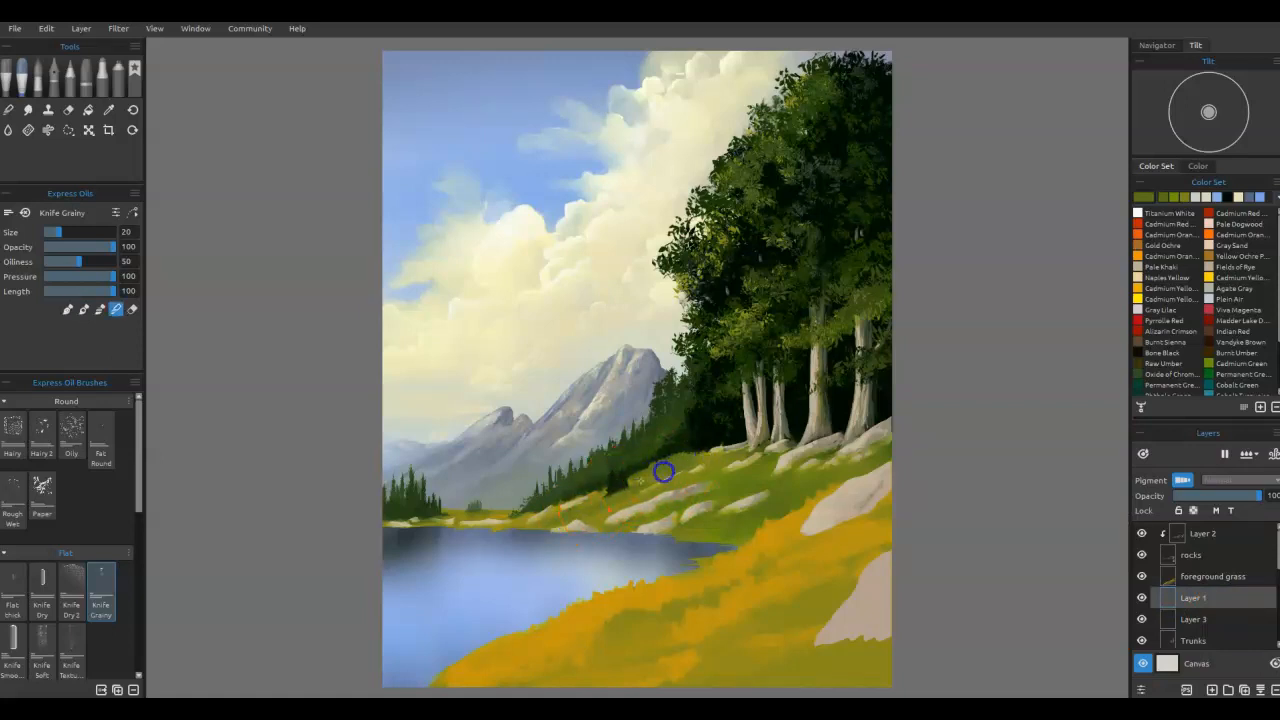
drag(525, 517, 577, 509)
Step: Paint Phthalo Green shadows between the midground rocks below the tree trunks and blend them into the grass
click(1241, 375)
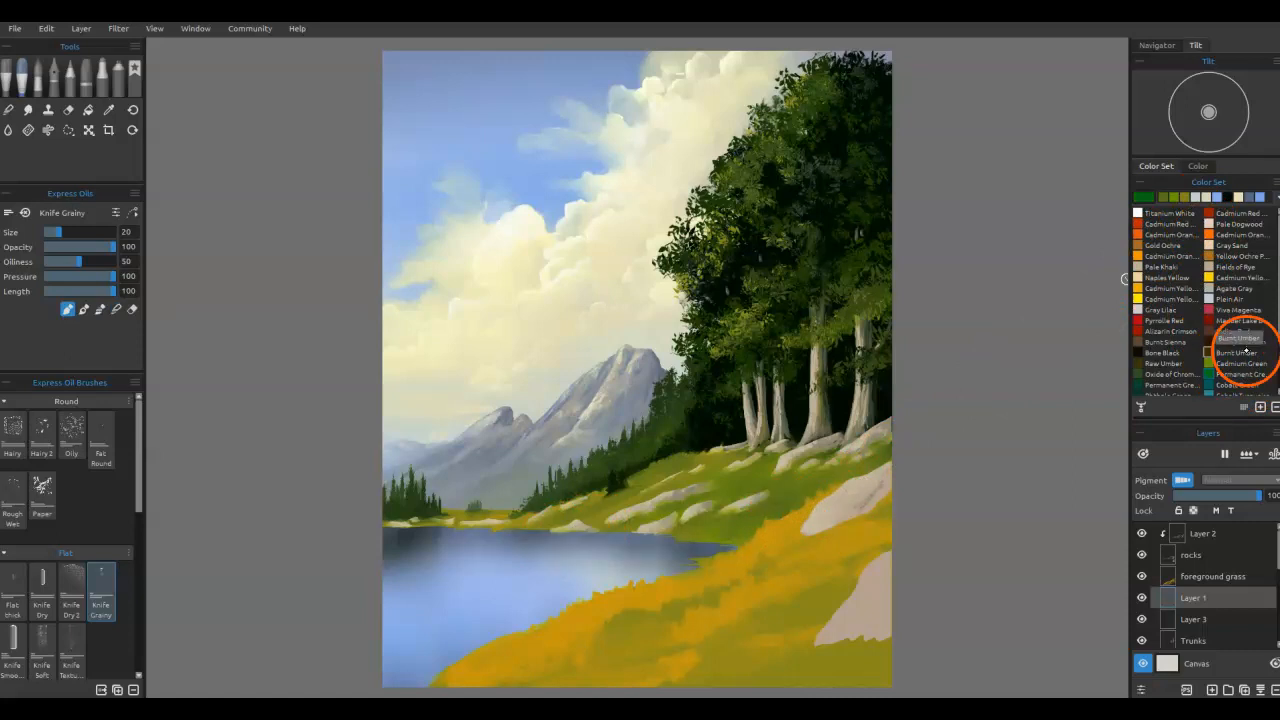
scroll(1180, 335, down, 3)
click(1170, 331)
drag(815, 485, 871, 462)
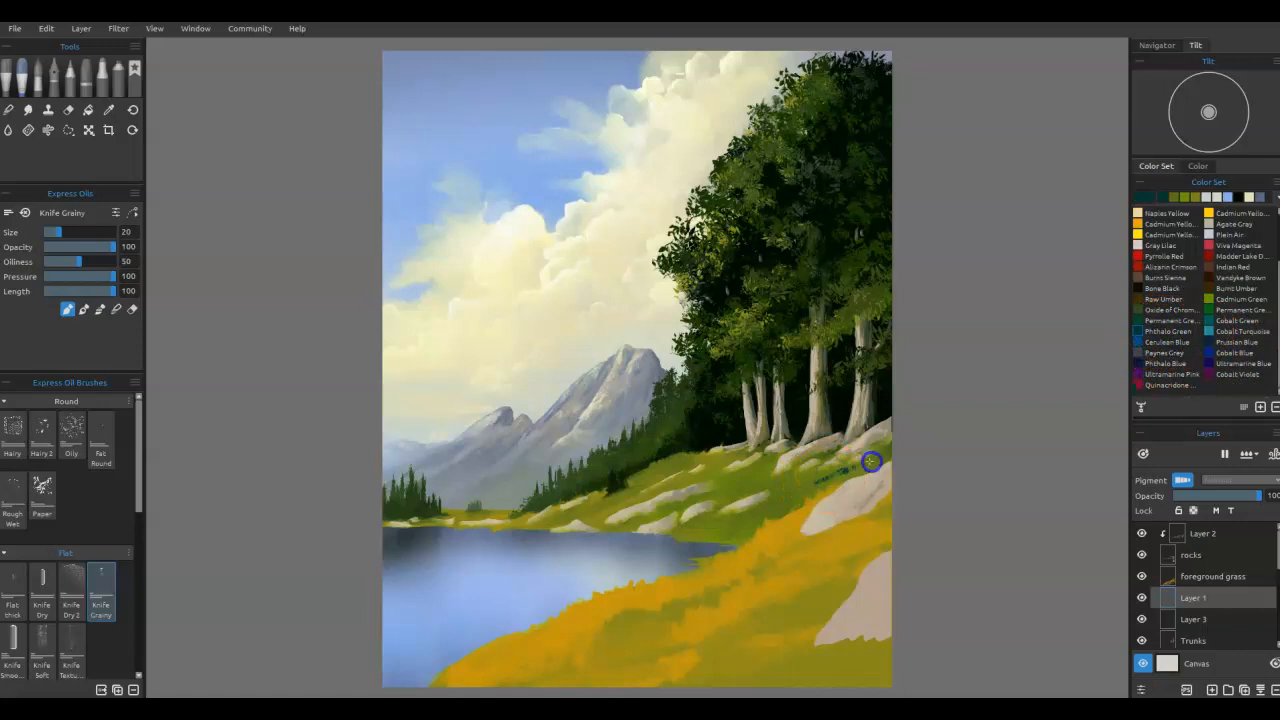
drag(738, 489, 771, 459)
key(n)
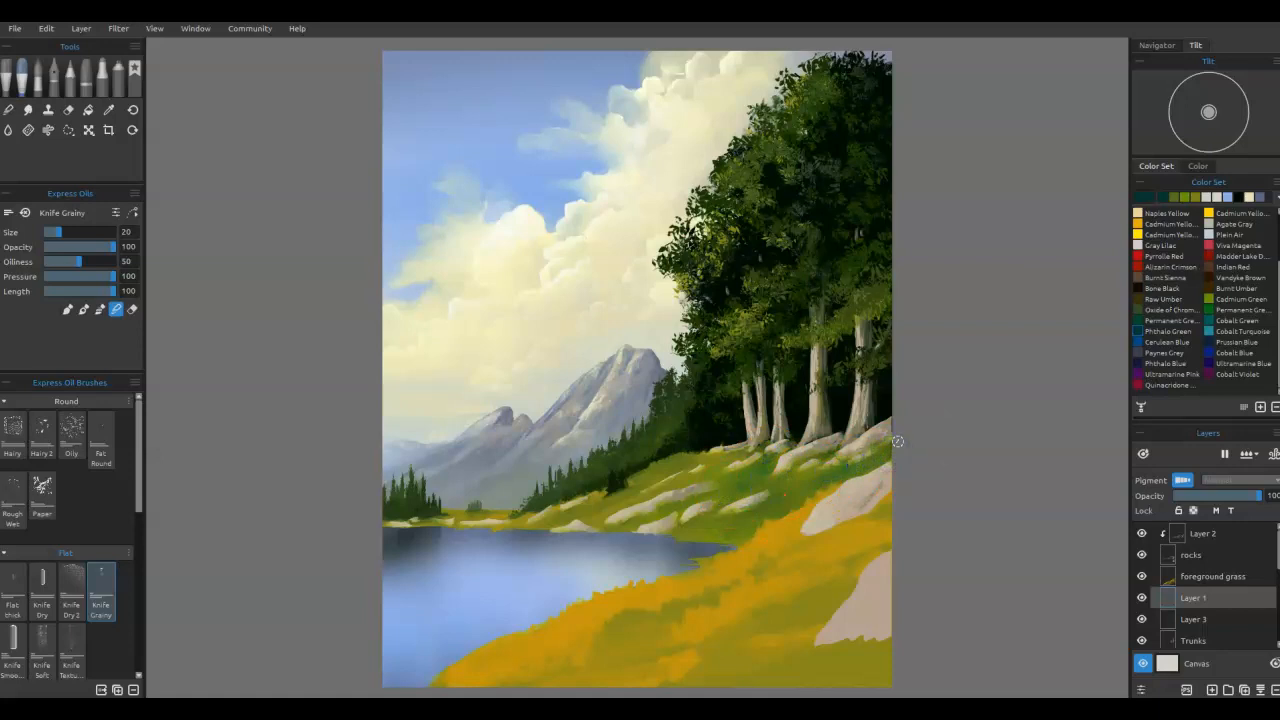
Step: Paint Cadmium Green over the upper and lower parts of the midground slope and blend it in
click(1210, 299)
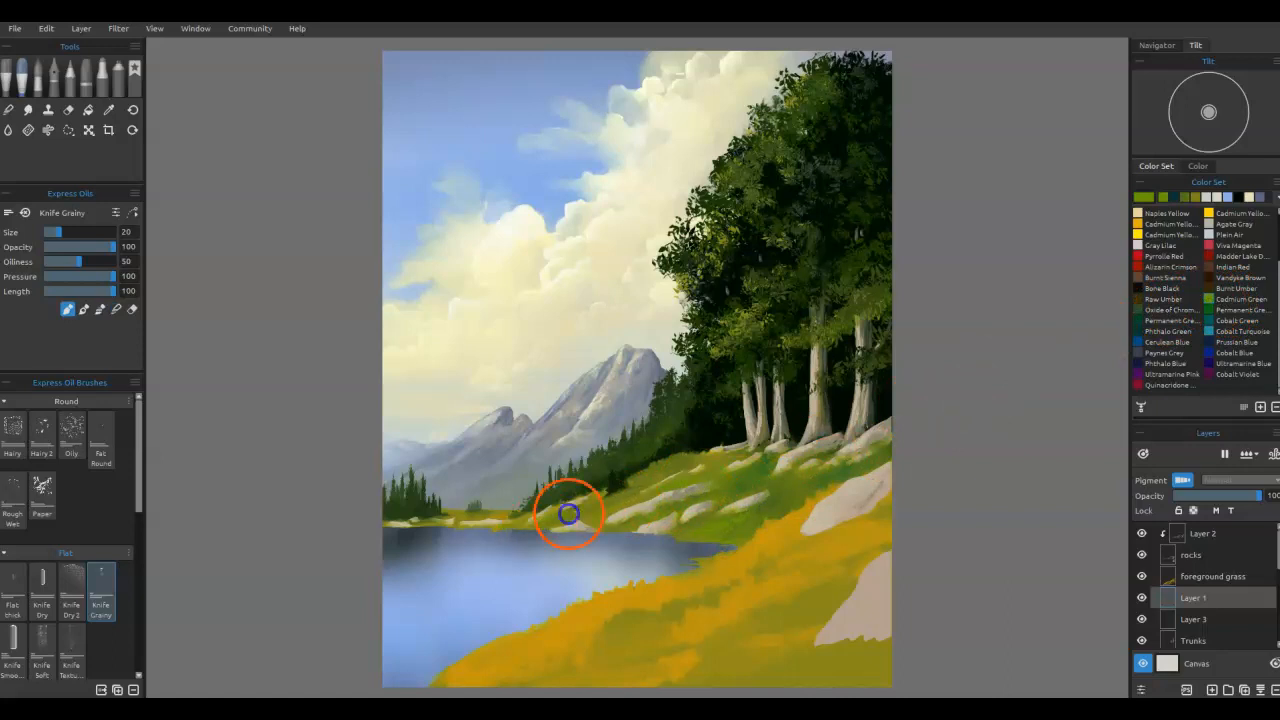
key(b)
drag(683, 460, 617, 492)
mouse_move(726, 538)
mouse_down()
mouse_move(851, 466)
mouse_move(799, 497)
mouse_up()
key(b)
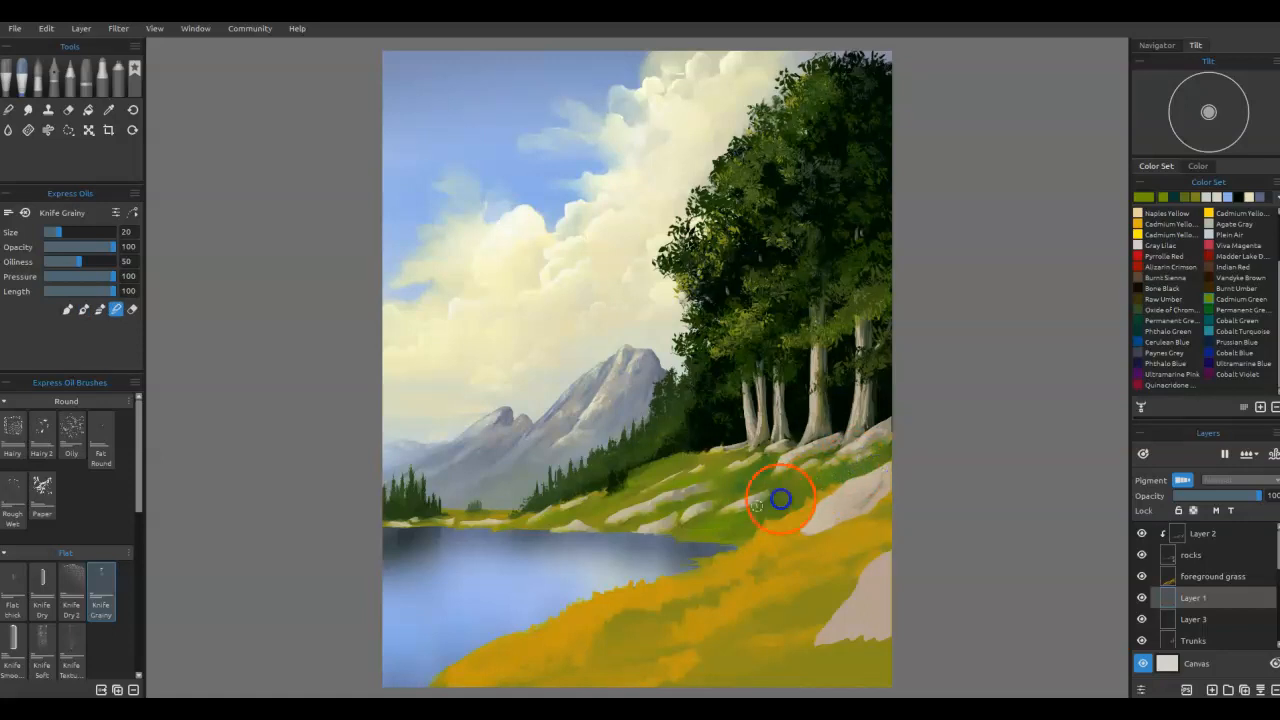
drag(714, 512, 816, 482)
right_click(810, 486)
mouse_move(752, 510)
mouse_down()
mouse_move(764, 512)
mouse_move(740, 532)
mouse_up()
click(557, 532)
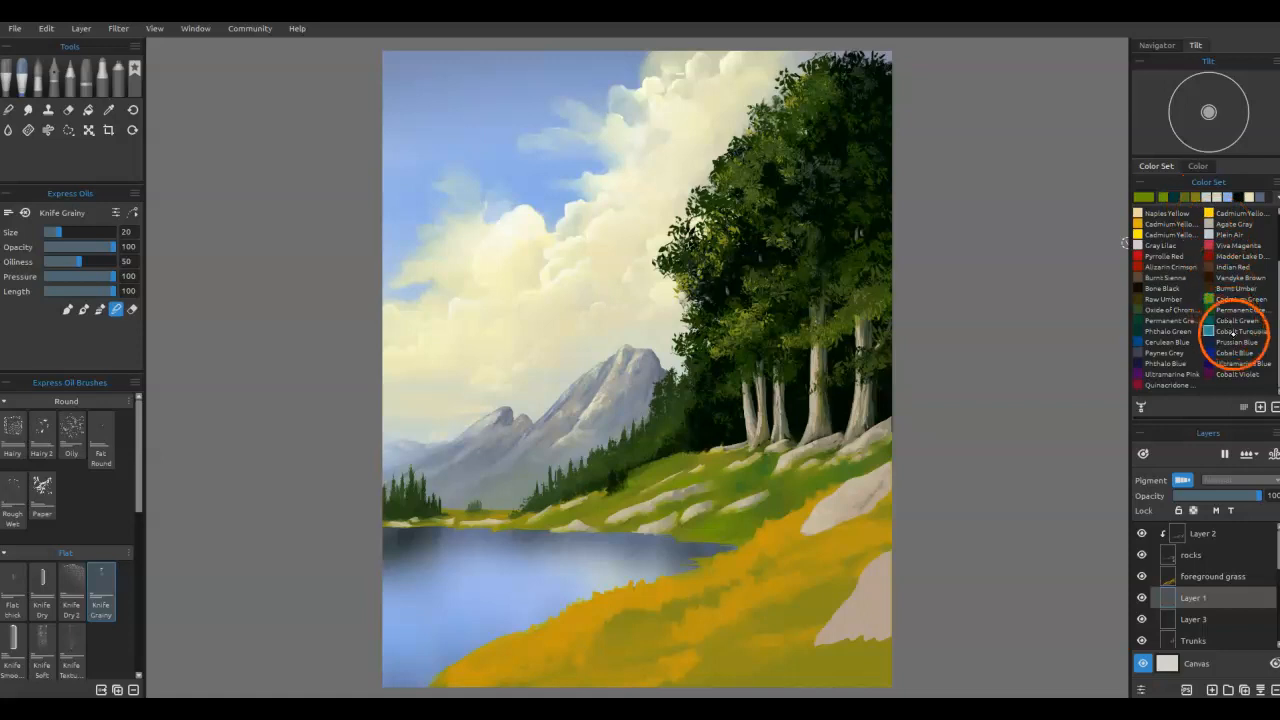
Step: Dab Cobalt Green onto the far shore, blend it, and erase stray paint from the rocks below the trees
click(1234, 323)
mouse_move(468, 512)
mouse_down()
mouse_move(517, 516)
mouse_move(550, 469)
mouse_move(519, 508)
mouse_move(465, 517)
mouse_move(516, 514)
mouse_move(464, 513)
mouse_move(506, 513)
mouse_move(462, 518)
mouse_up()
key(b)
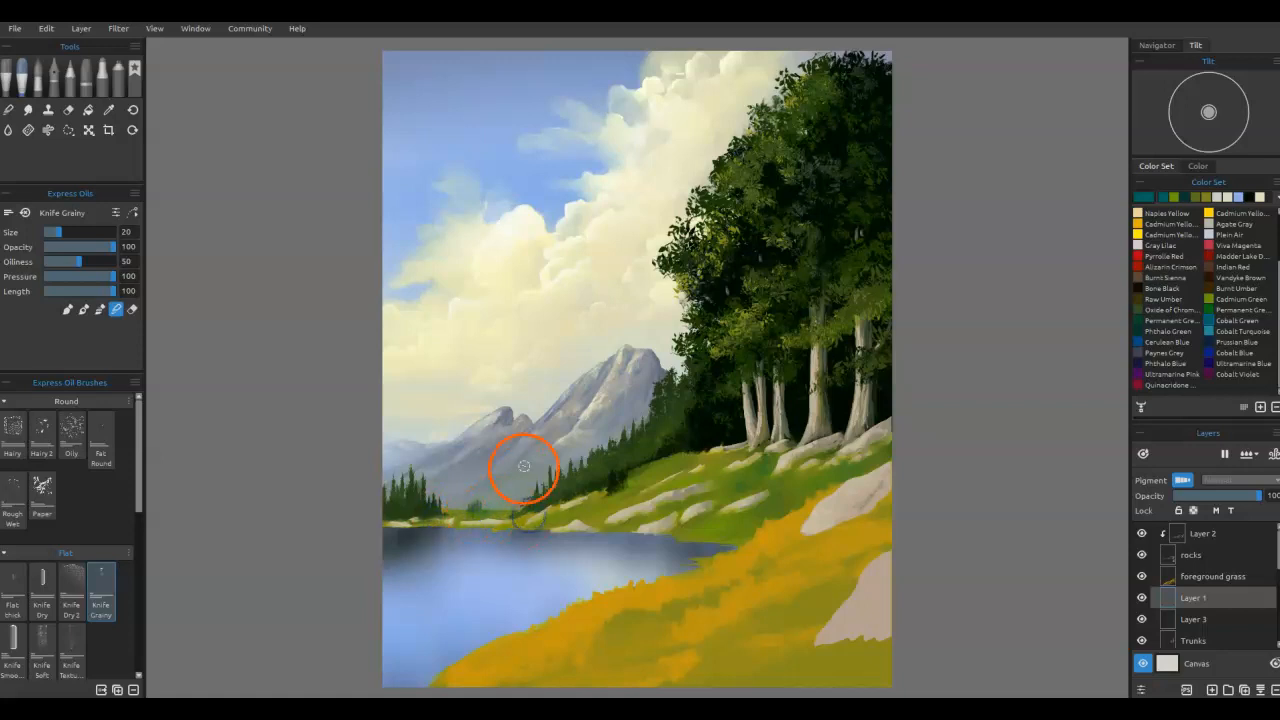
key(e)
drag(810, 486, 881, 440)
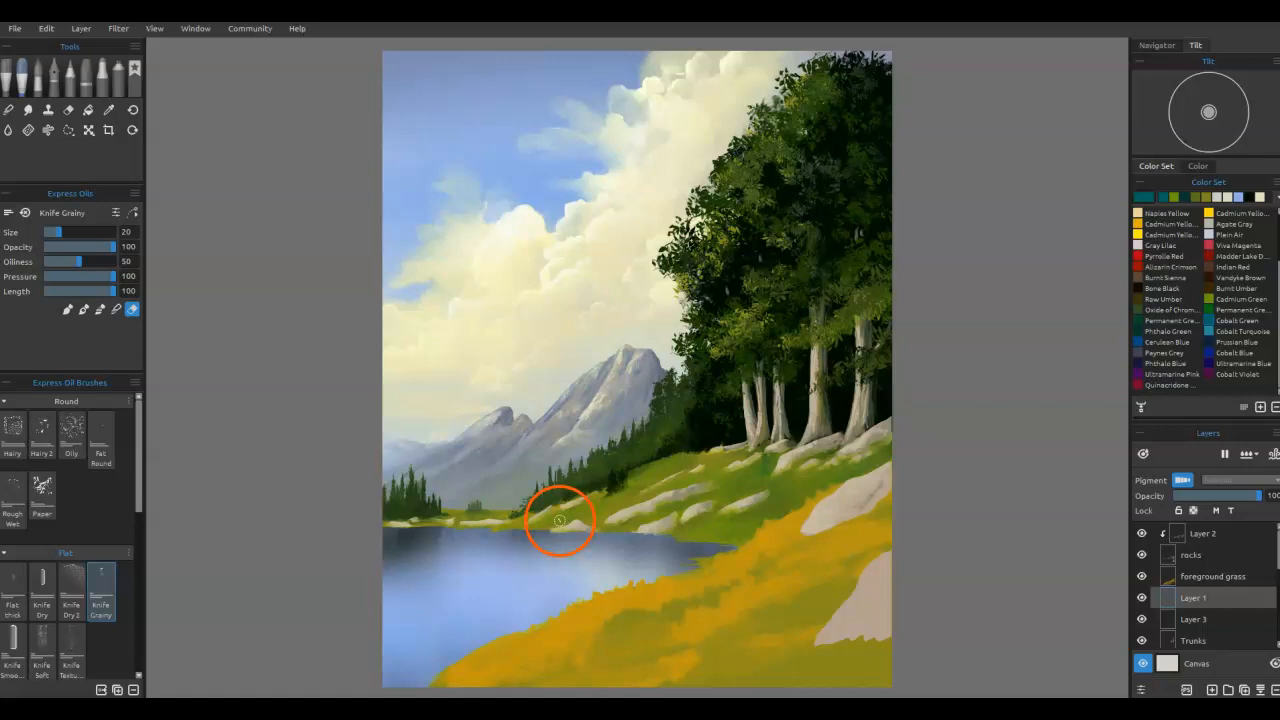
Step: Sample olive from the foreground grass, paint it across the midground slope, and blend the strokes
alt+click(828, 655)
mouse_move(781, 502)
mouse_down()
mouse_move(722, 484)
mouse_move(644, 511)
mouse_move(677, 506)
mouse_move(727, 490)
mouse_move(568, 519)
mouse_up()
drag(668, 467, 637, 479)
drag(685, 467, 680, 476)
mouse_move(756, 498)
mouse_down()
mouse_move(763, 506)
mouse_move(748, 483)
mouse_up()
key(n)
drag(709, 489, 704, 492)
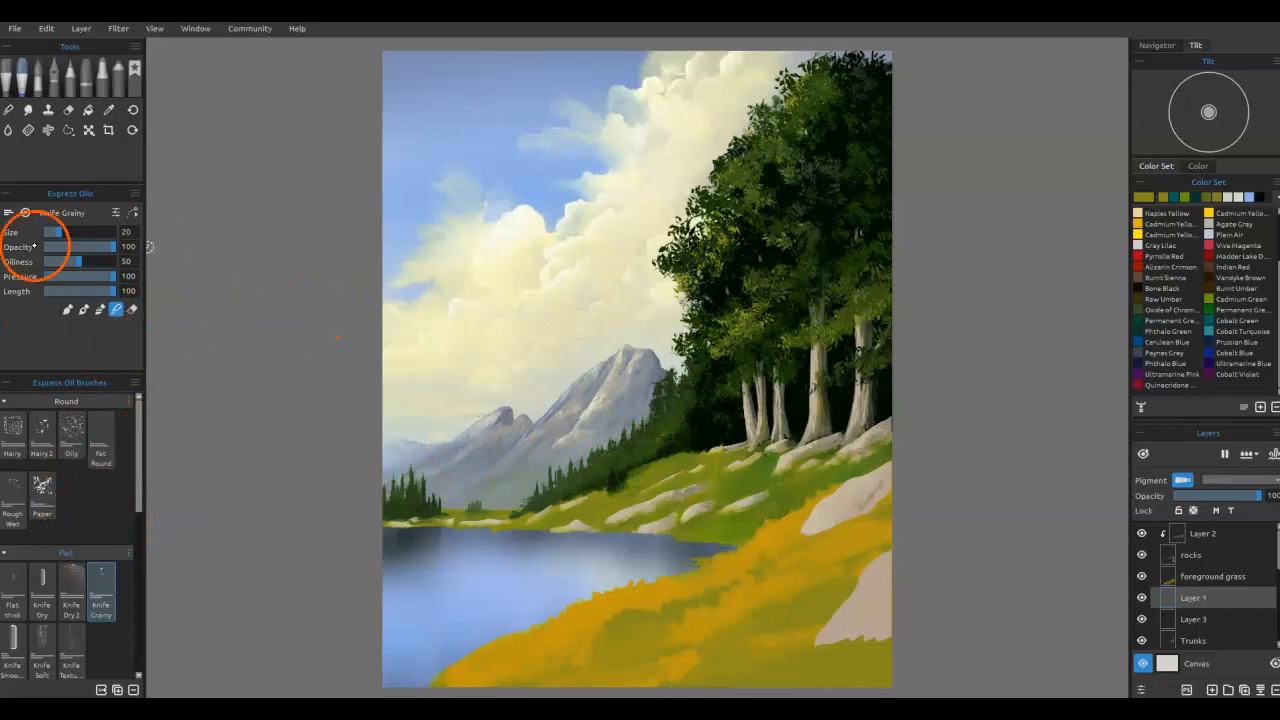
Step: Switch to the Oils & Acrylics Bush Brush and dab sampled olive foliage around the tree bases and midground rocks
click(10, 74)
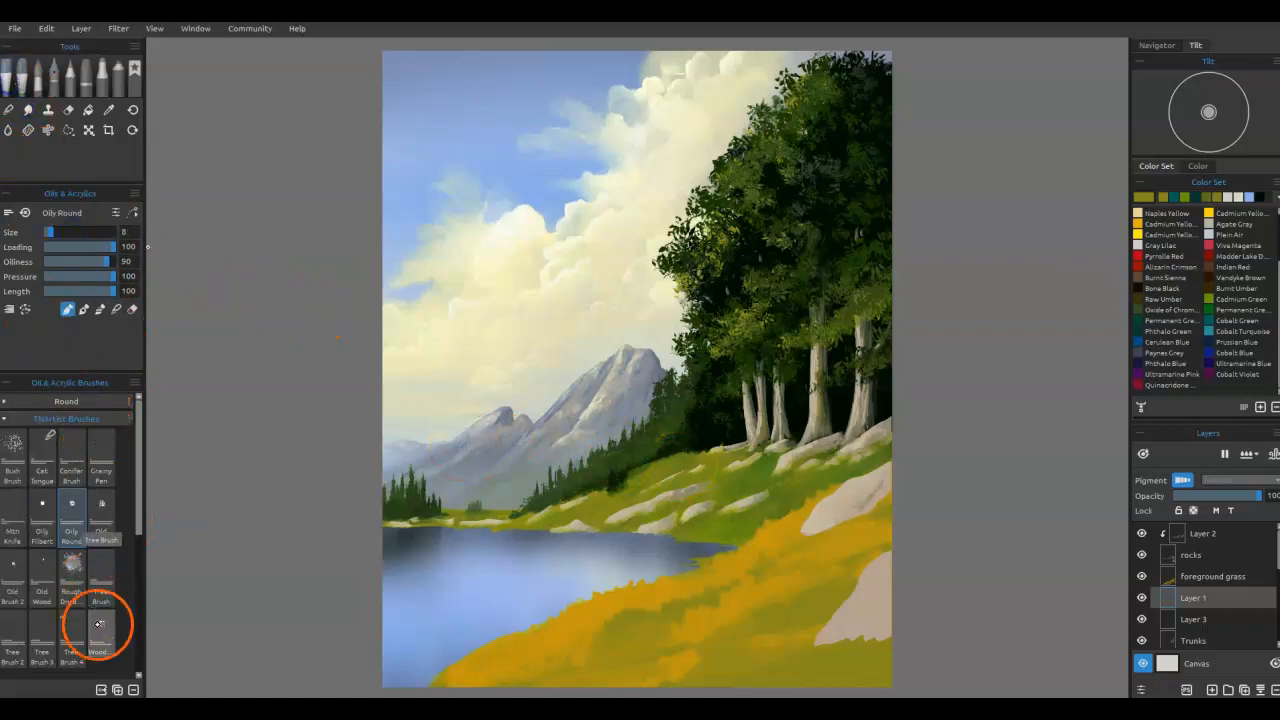
click(82, 534)
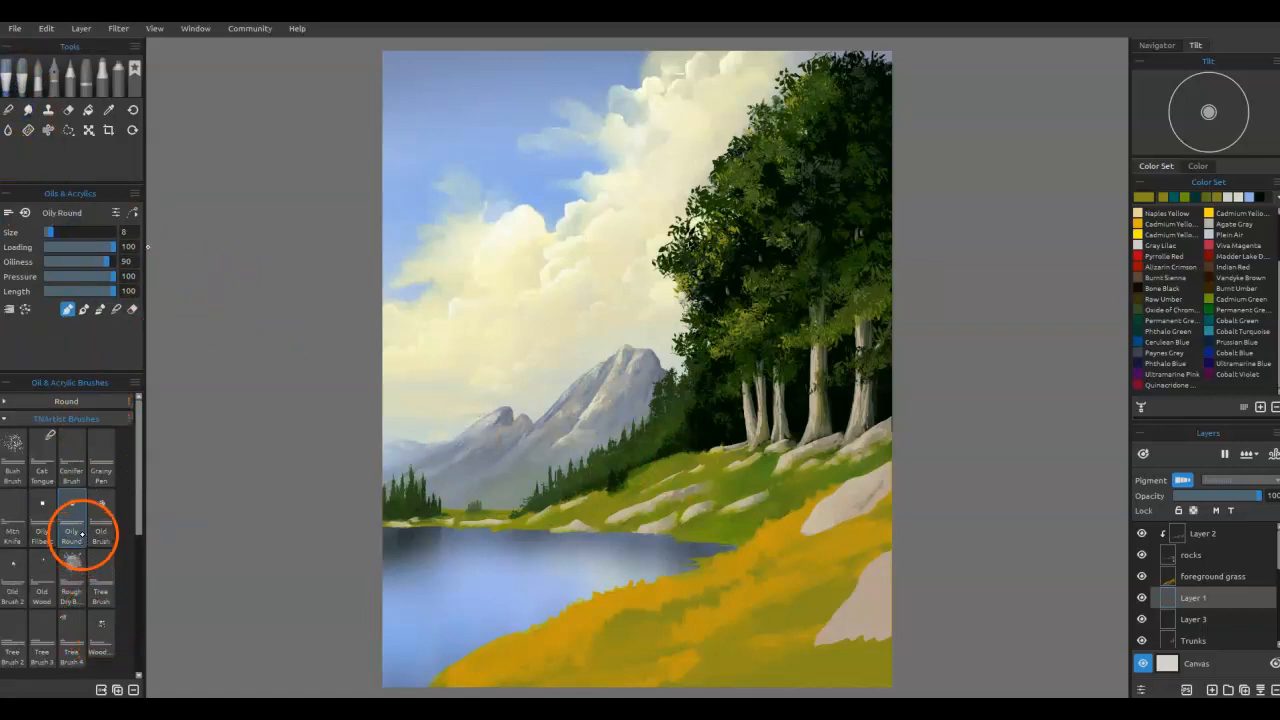
click(13, 455)
alt+click(716, 461)
drag(735, 452, 842, 434)
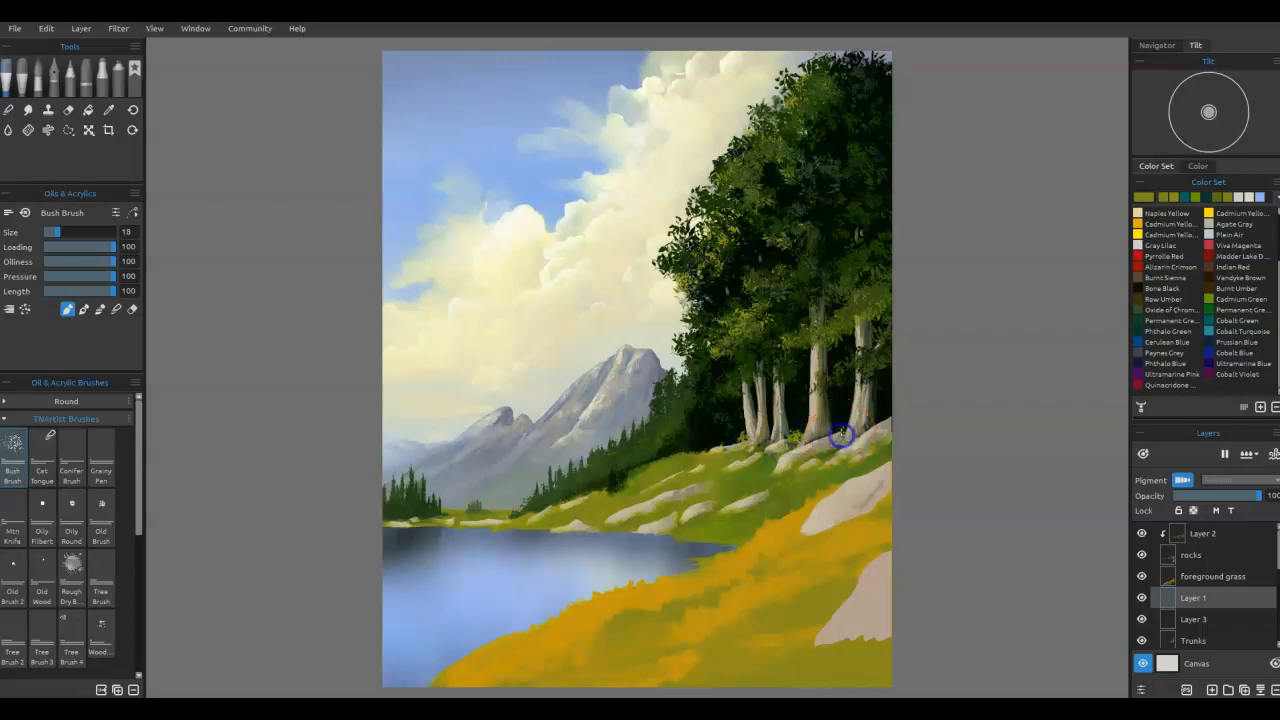
click(800, 460)
click(791, 478)
click(868, 457)
click(731, 523)
click(695, 520)
click(734, 449)
click(693, 459)
click(769, 456)
click(751, 520)
click(826, 421)
click(853, 459)
Step: Sample a darker green, dab more foliage at the base of the trunks, and blend the clumps into the slope
alt+click(882, 454)
click(786, 430)
click(860, 423)
click(737, 455)
click(798, 433)
click(863, 437)
key(n)
click(863, 445)
drag(863, 445, 882, 422)
drag(794, 442, 769, 454)
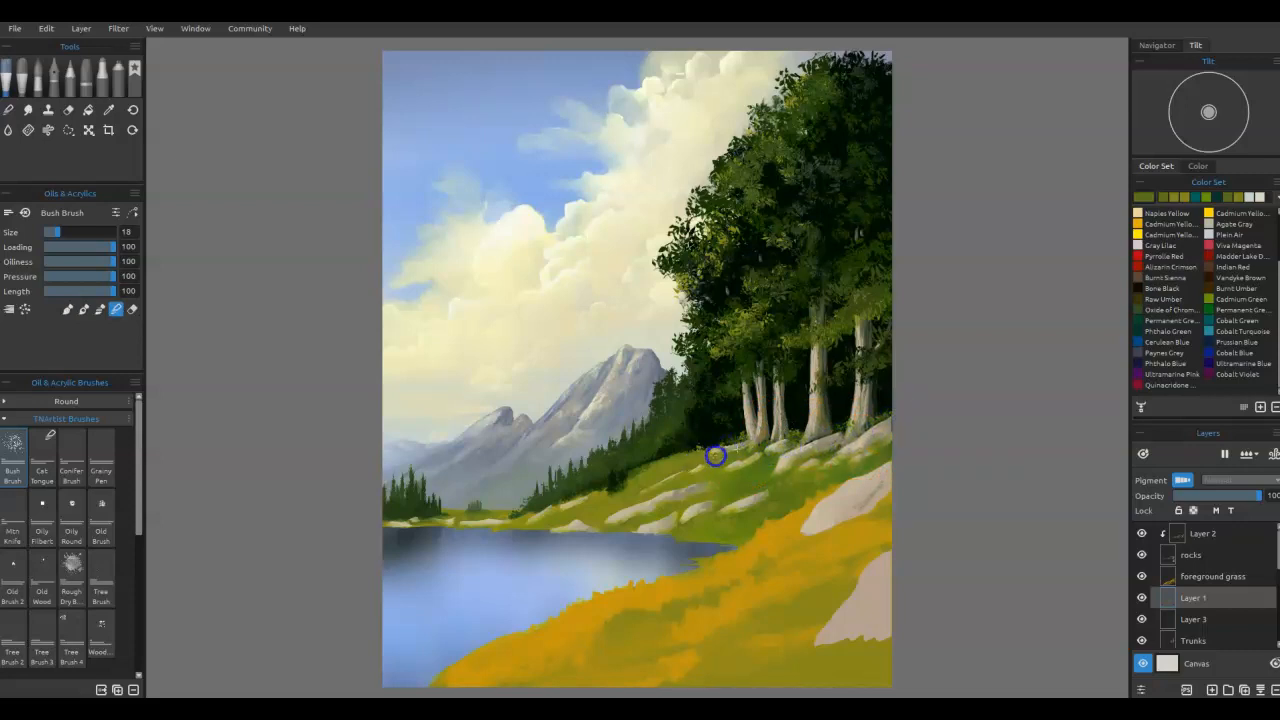
click(705, 456)
click(787, 466)
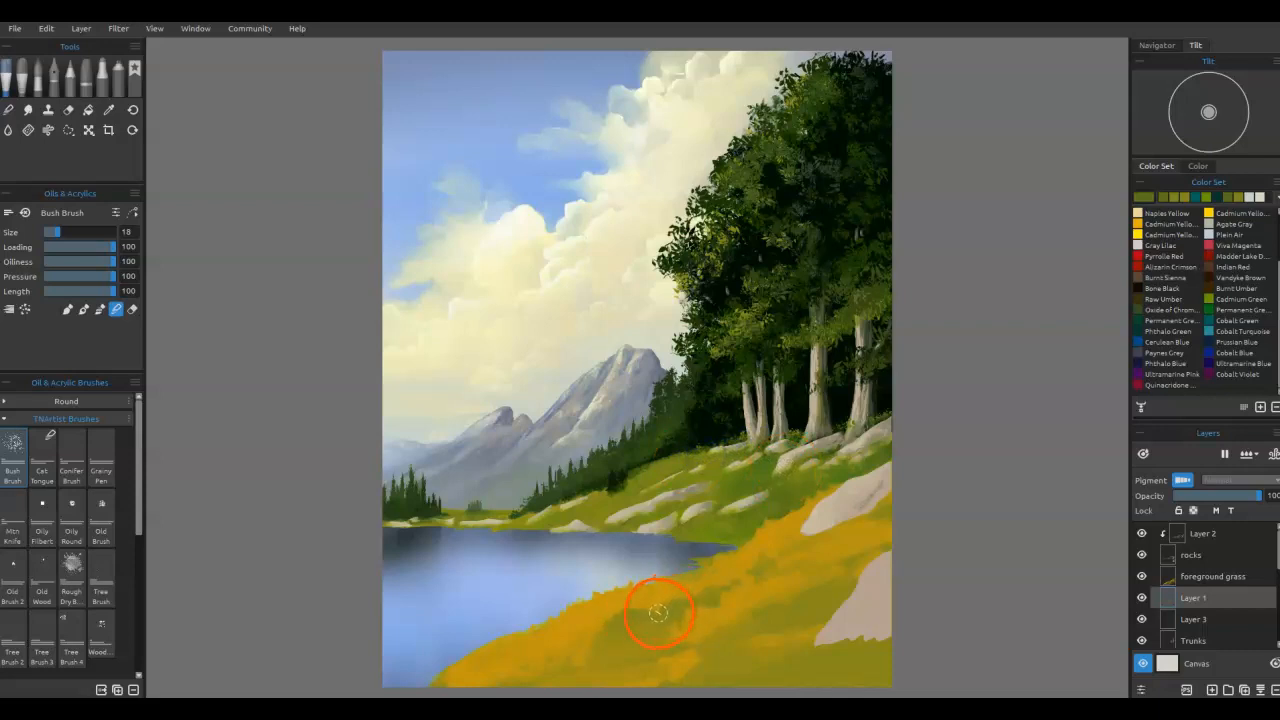
Step: Select the foreground grass layer and toggle its visibility off and on to check what it contains
click(1215, 576)
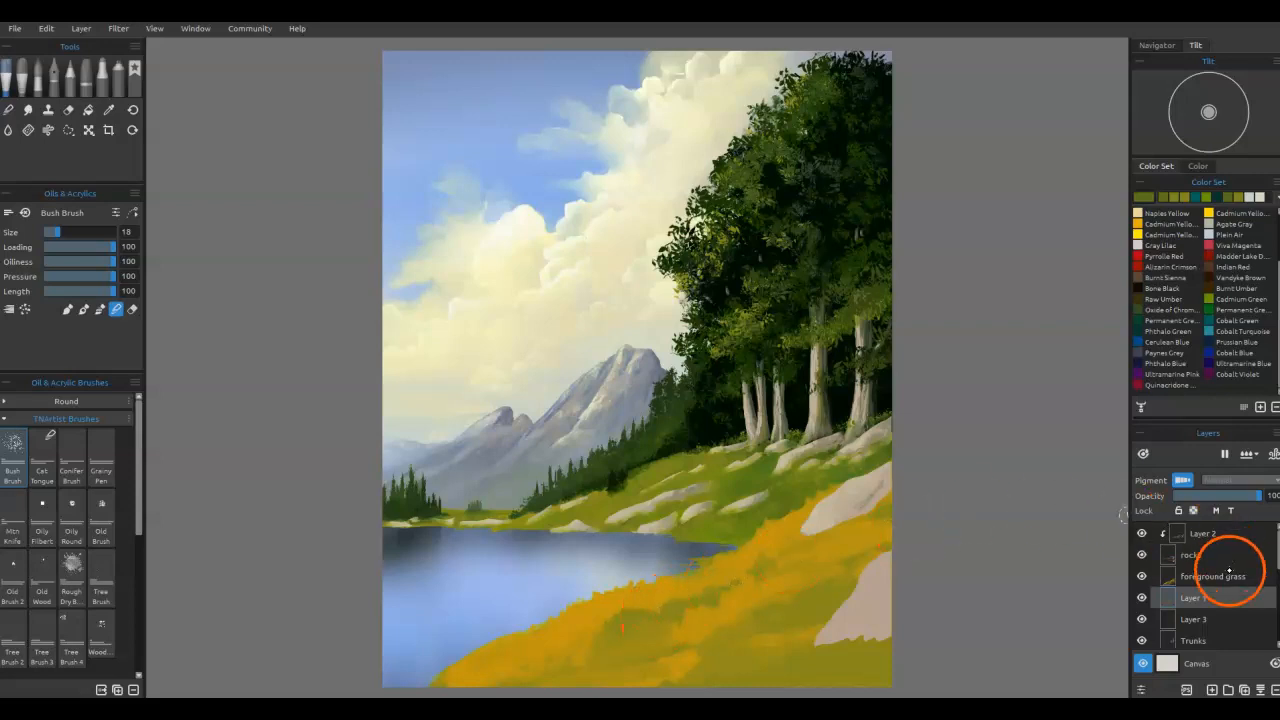
click(1141, 577)
click(1142, 577)
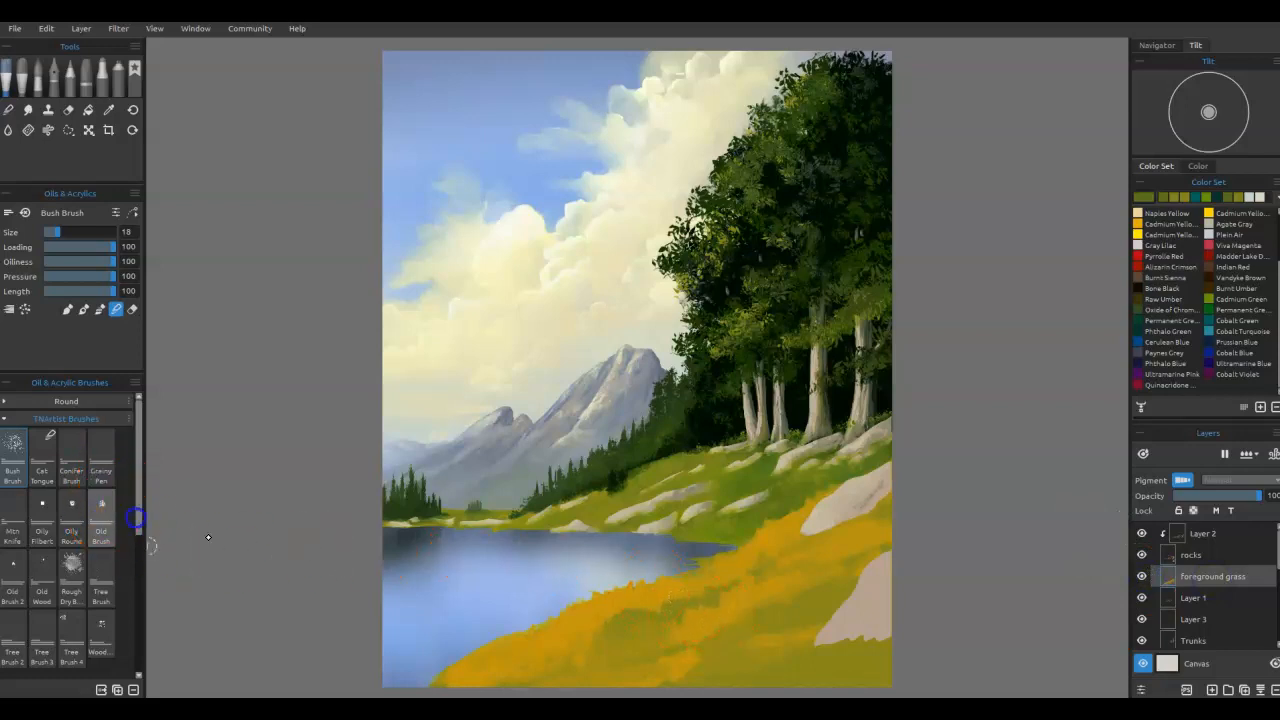
Step: Smooth the orange and olive patches of the foreground grass by blending with the Old Brush at size 45
click(101, 520)
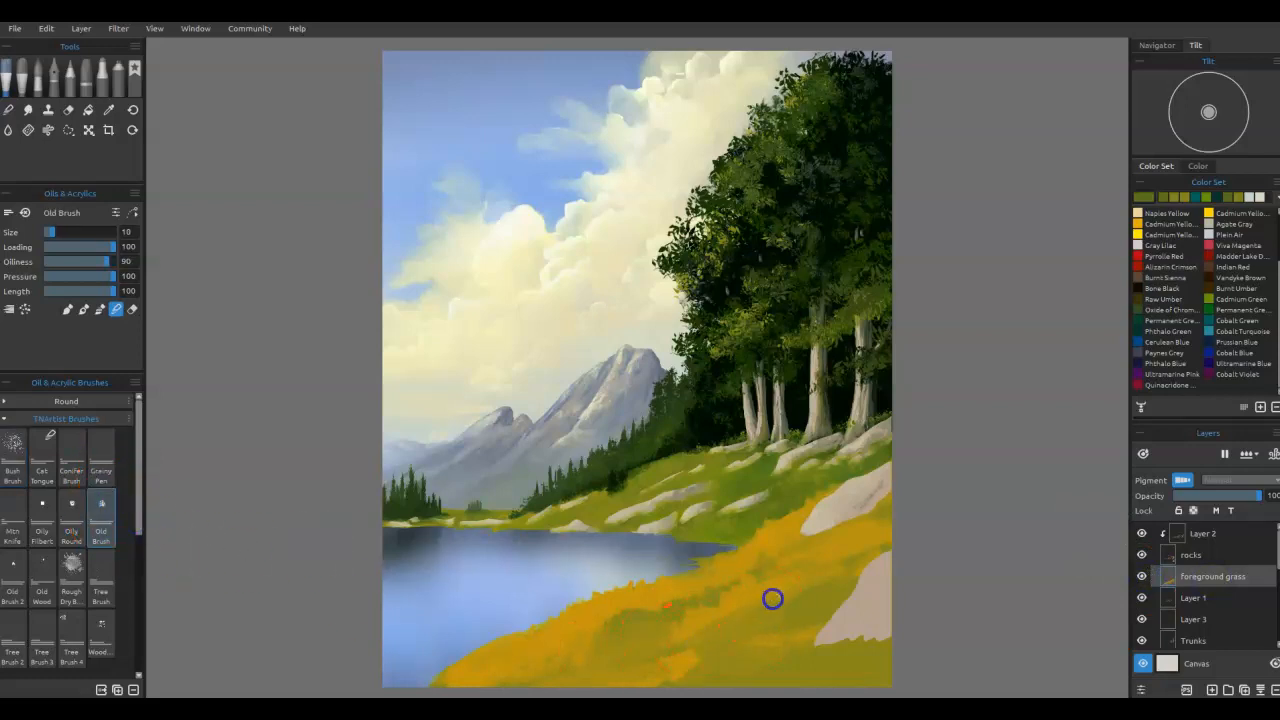
key(bracketright)
key(bracketright)
key(bracketright)
key(bracketright)
key(bracketright)
key(bracketright)
key(bracketright)
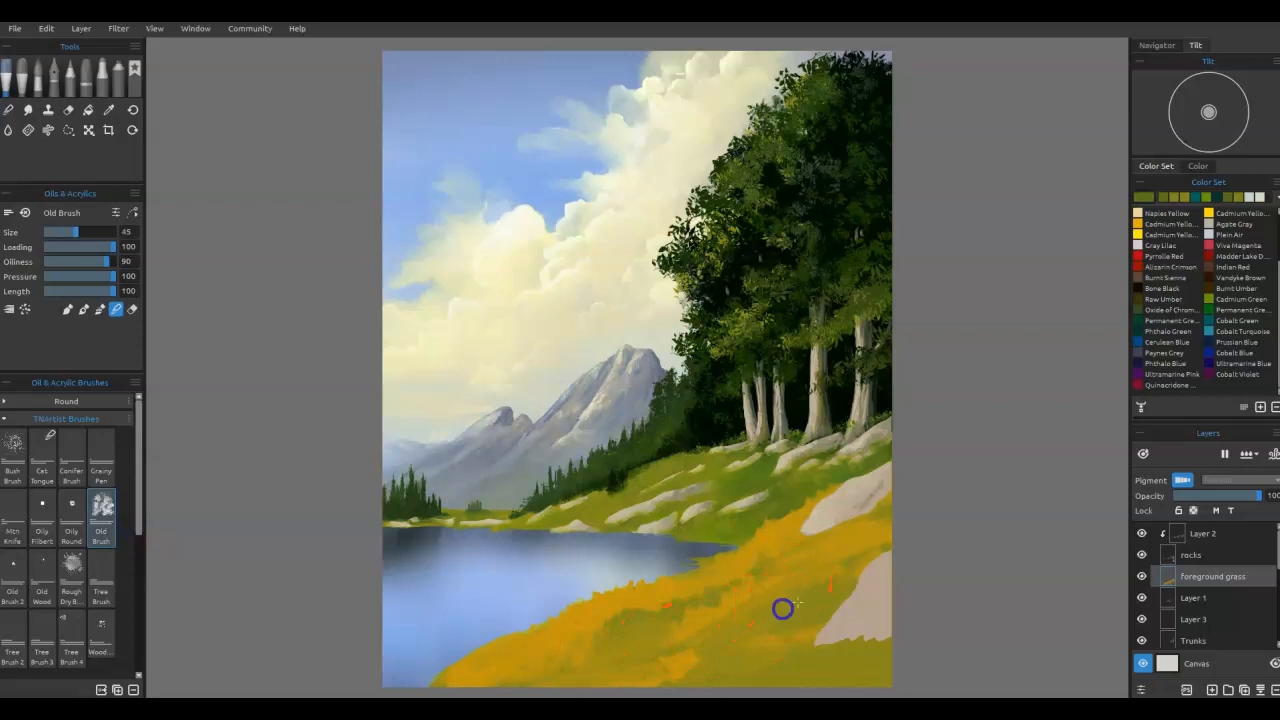
mouse_move(778, 599)
mouse_down()
mouse_move(661, 654)
mouse_move(563, 660)
mouse_move(621, 617)
mouse_up()
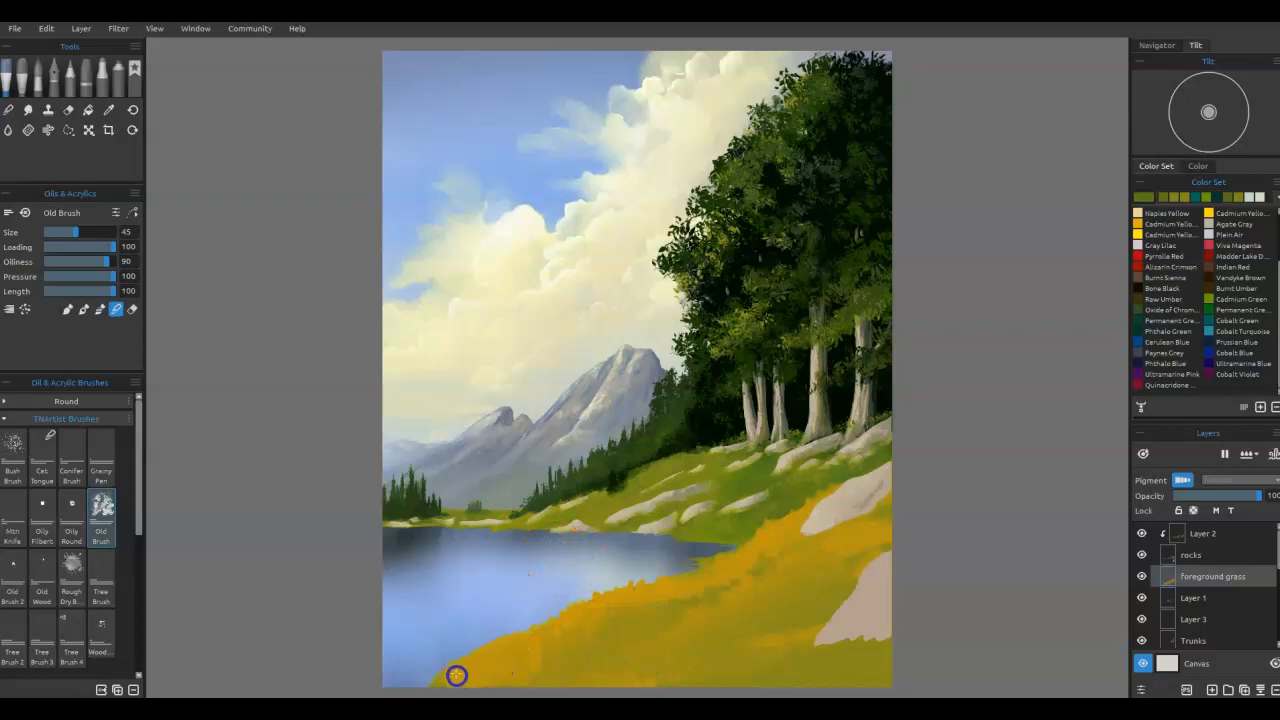
drag(687, 649, 654, 670)
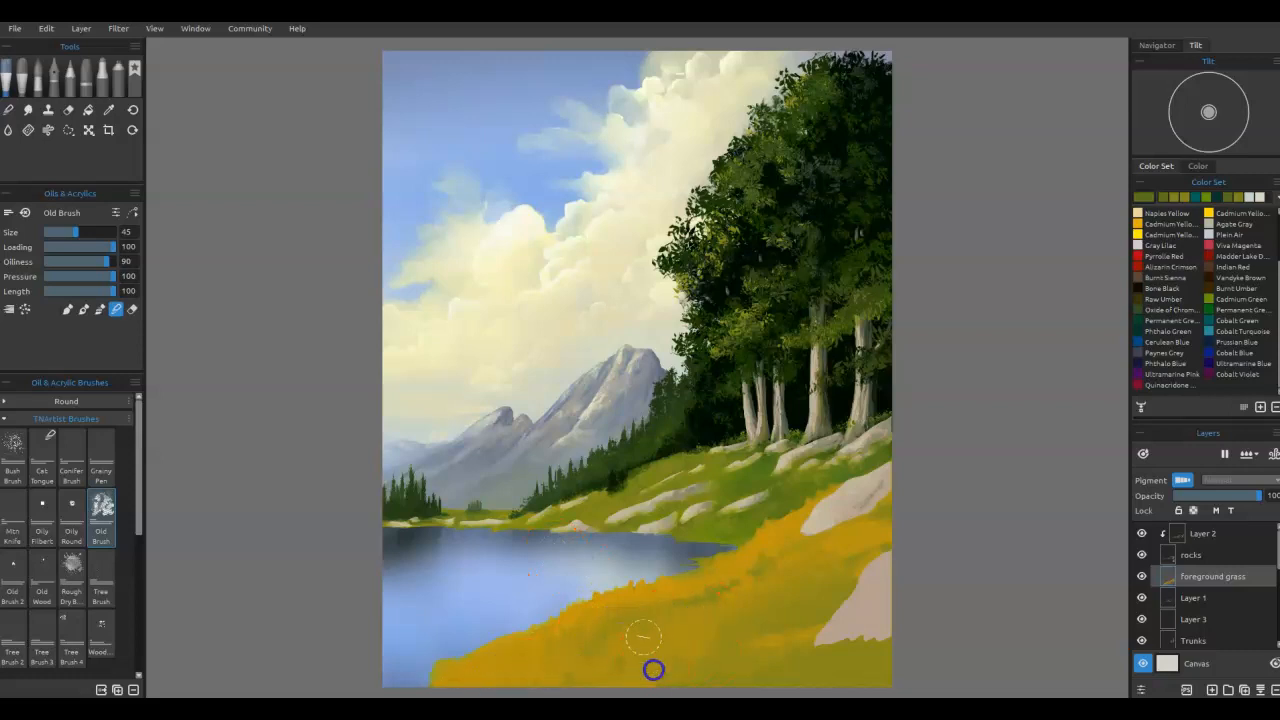
drag(741, 620, 742, 619)
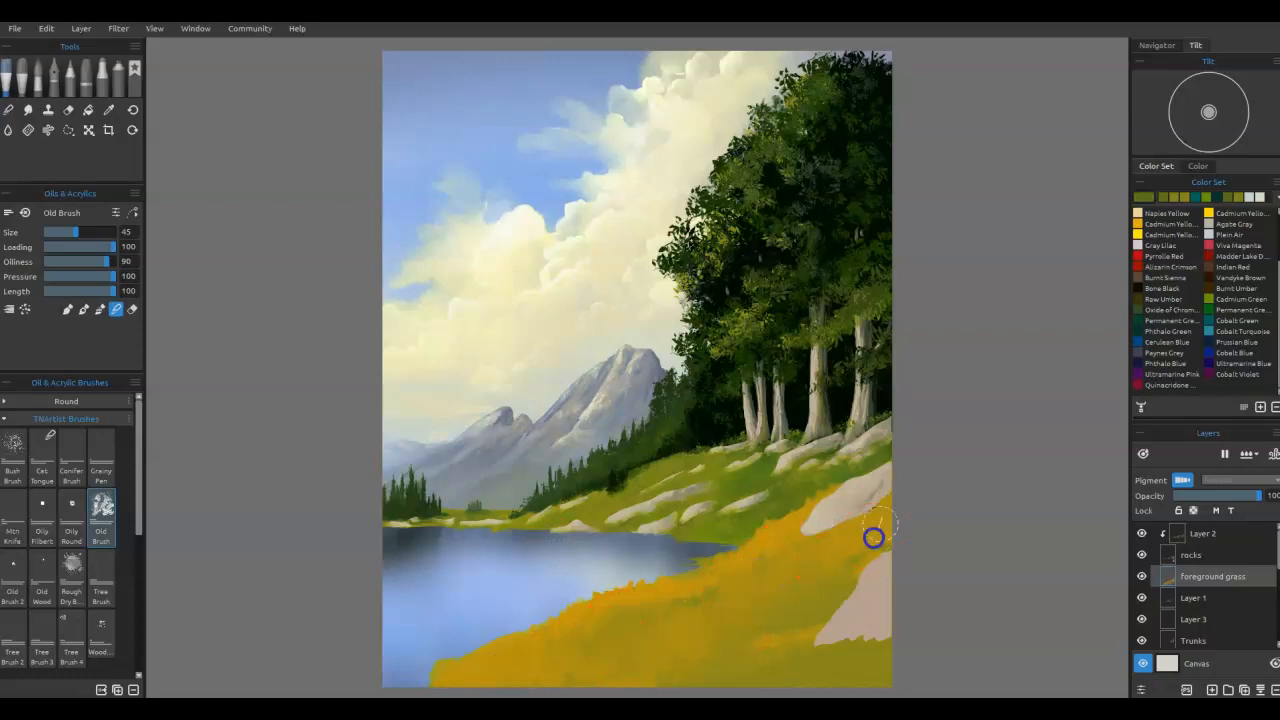
Step: Sample green from the midground slope and paint scattered patches on the foreground grass, including around the large rock
alt+click(737, 487)
mouse_move(749, 661)
mouse_down()
mouse_move(758, 632)
mouse_move(833, 572)
mouse_up()
drag(664, 658, 633, 676)
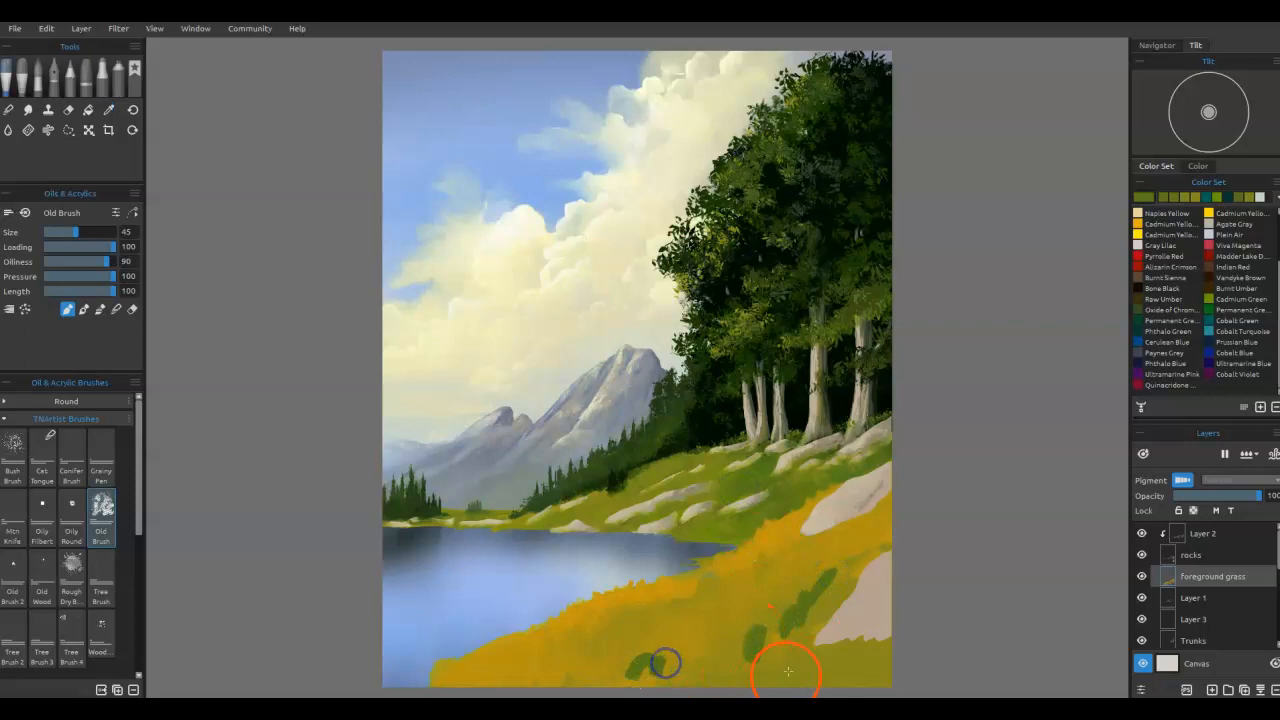
drag(788, 670, 789, 683)
drag(821, 673, 880, 672)
drag(637, 640, 652, 630)
drag(825, 651, 876, 642)
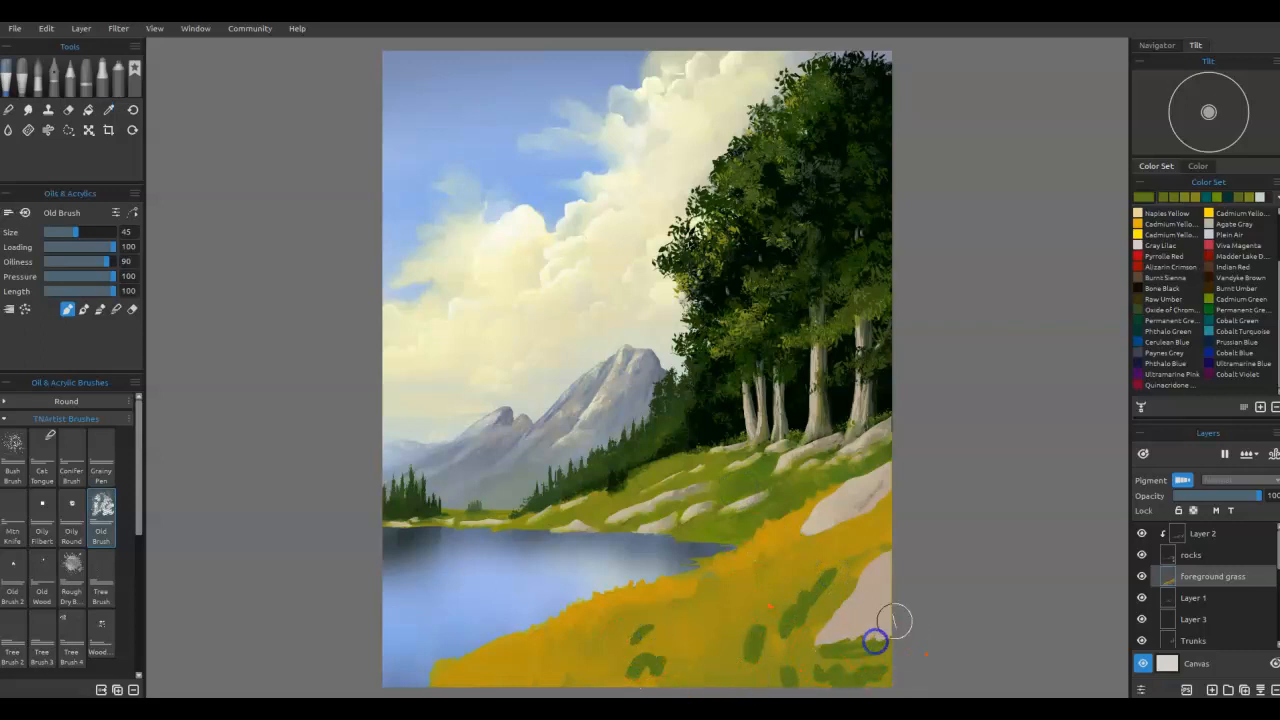
Step: Blend the green patches into the foreground grass and soften the grass edge along the lake
mouse_move(853, 534)
mouse_down()
mouse_move(894, 500)
mouse_move(778, 642)
mouse_up()
key(b)
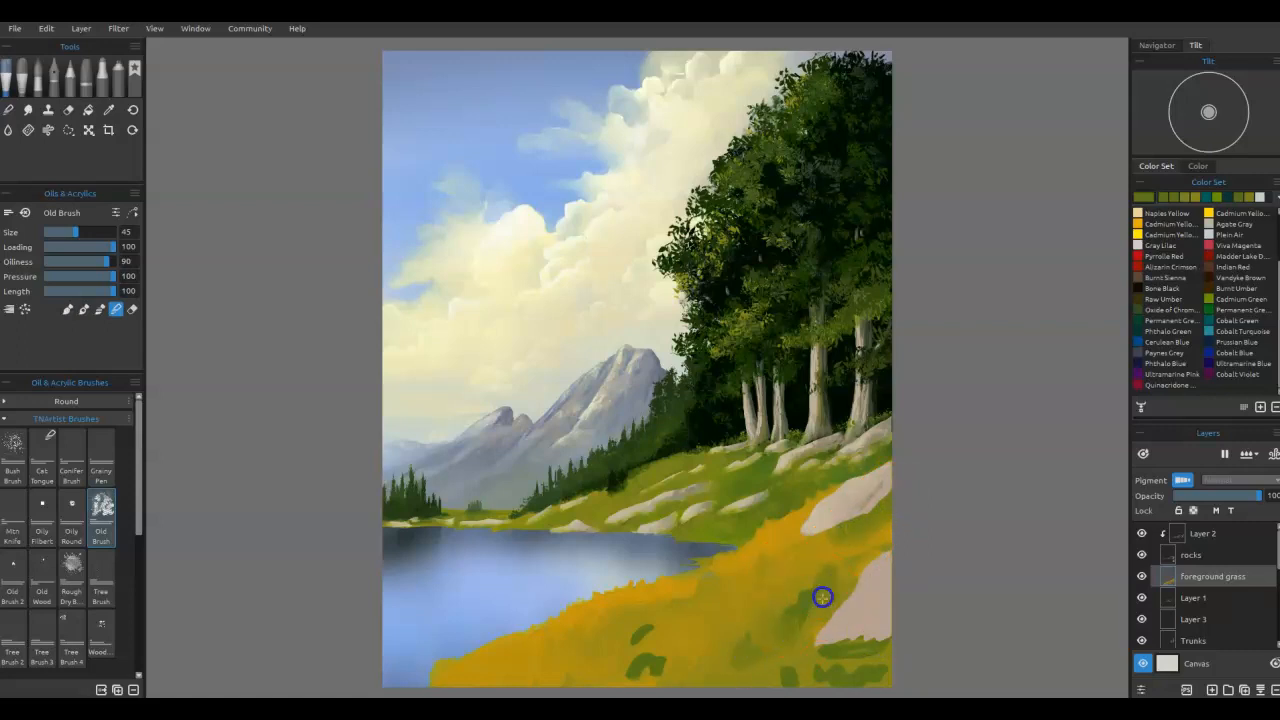
mouse_move(852, 683)
mouse_down()
mouse_move(857, 660)
mouse_move(886, 677)
mouse_move(777, 669)
mouse_up()
mouse_move(653, 655)
mouse_down()
mouse_move(622, 685)
mouse_move(663, 675)
mouse_move(639, 638)
mouse_move(681, 639)
mouse_up()
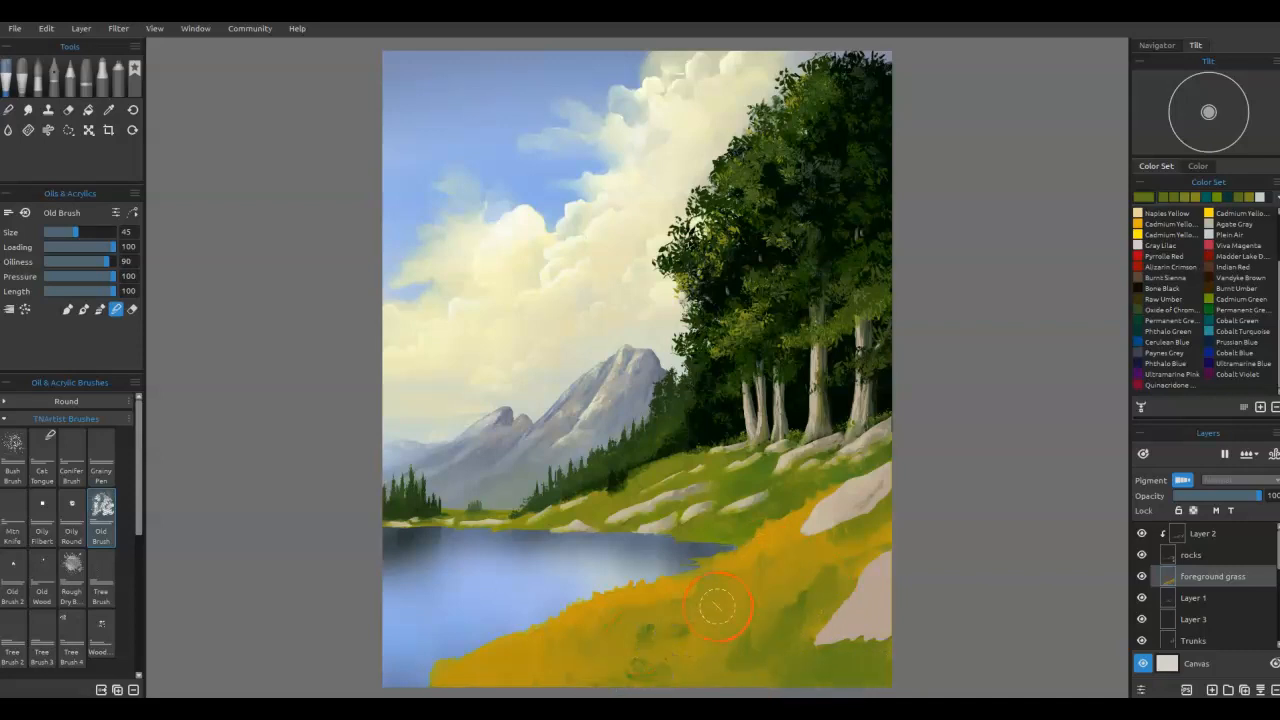
drag(449, 667, 429, 688)
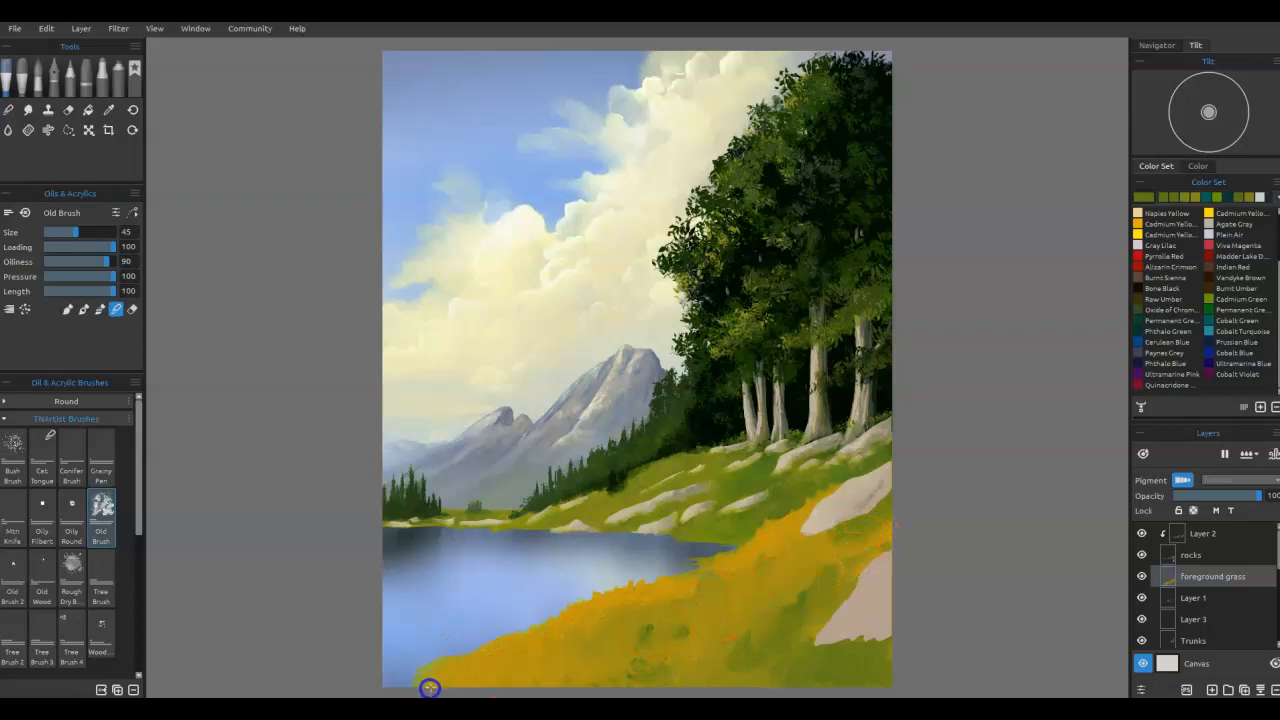
Step: Blend the foreground grass with the Old Brush along the lake edge and around the rocks to soften its color patches
drag(495, 661, 477, 674)
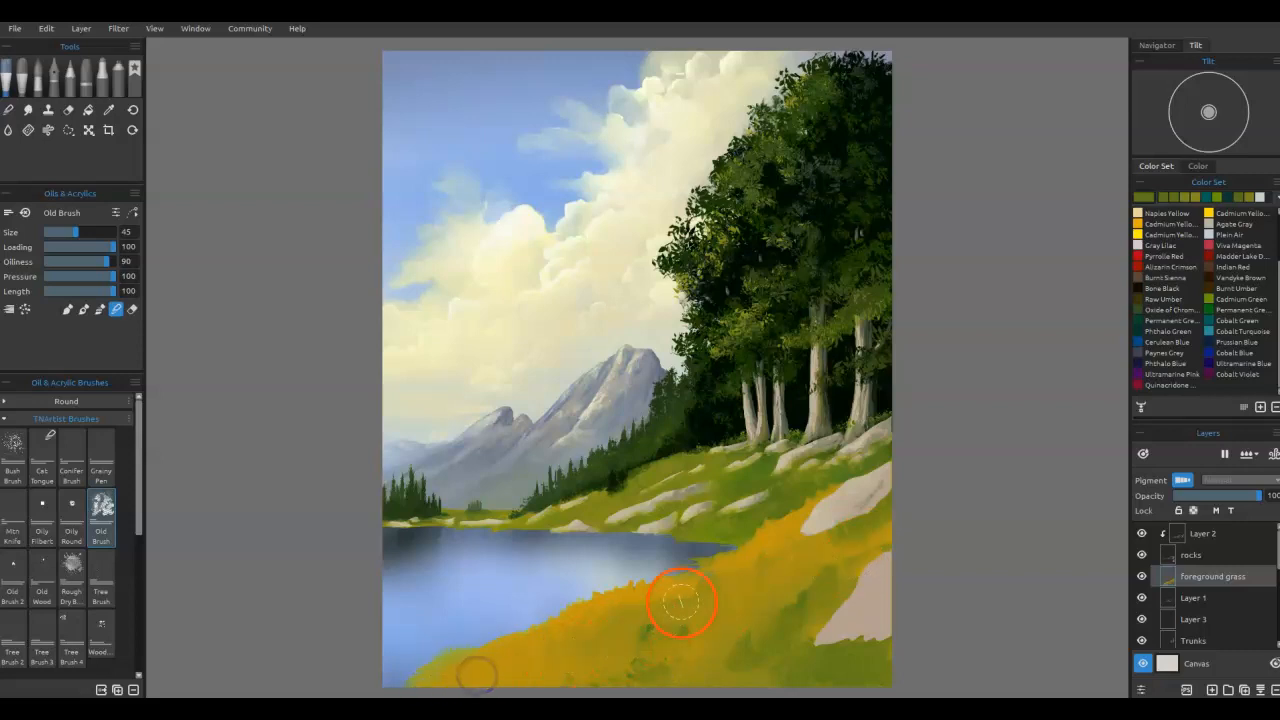
mouse_move(718, 583)
mouse_down()
mouse_move(686, 595)
mouse_move(713, 592)
mouse_move(740, 552)
mouse_move(769, 542)
mouse_move(795, 562)
mouse_up()
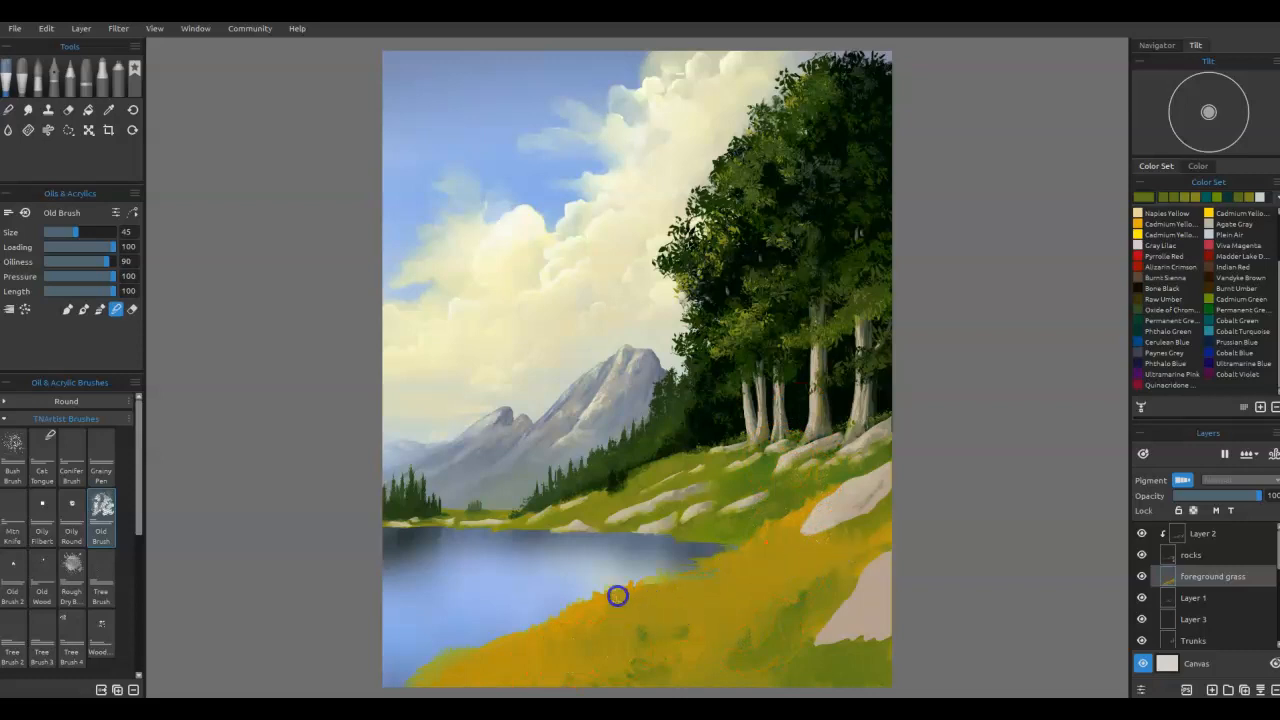
click(764, 574)
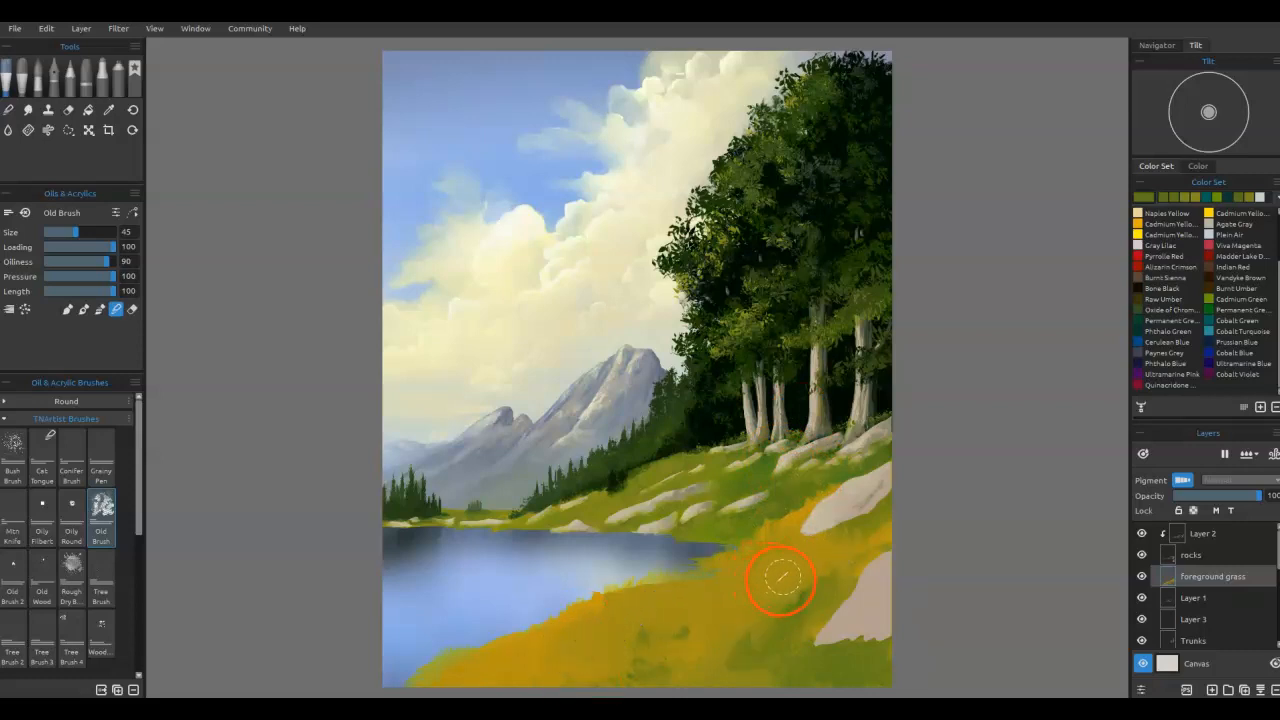
mouse_move(796, 624)
mouse_down()
mouse_move(824, 583)
mouse_move(782, 615)
mouse_move(880, 557)
mouse_up()
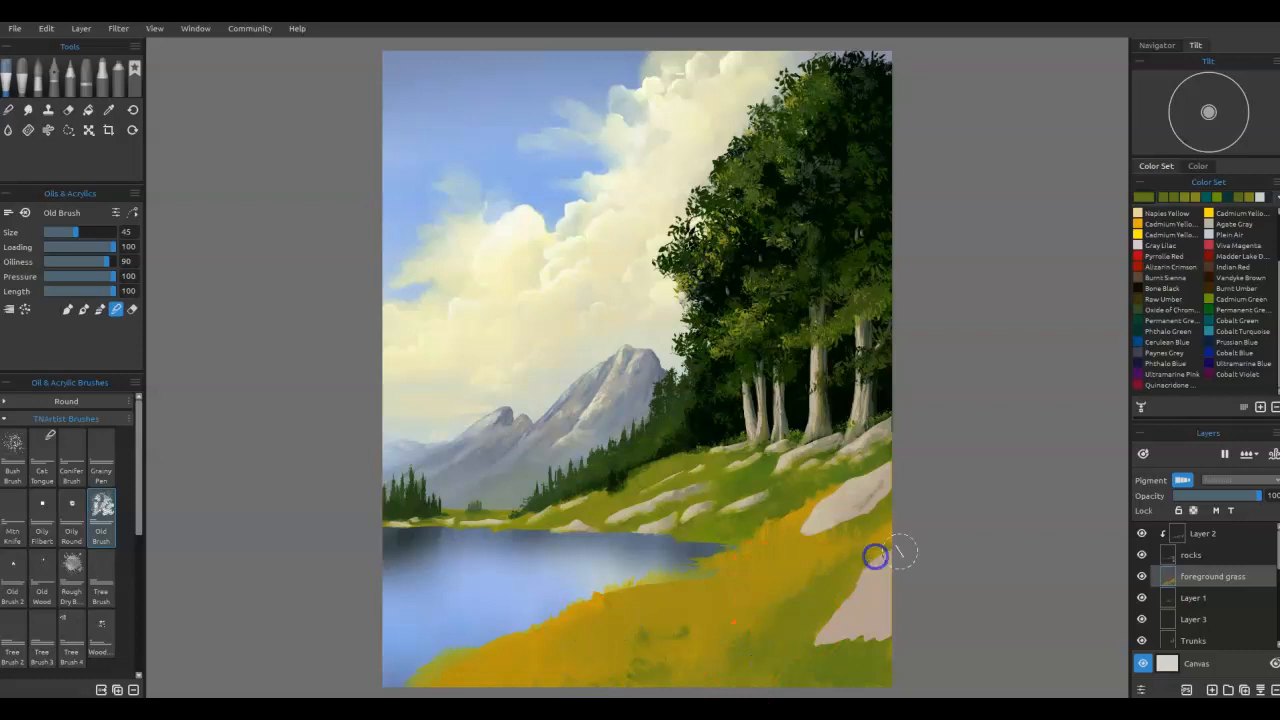
drag(789, 586, 778, 519)
Step: Sample a brown tone and paint dark patches below the upper large rock and along the bottom edge of the foreground grass
scroll(739, 538, up, 2)
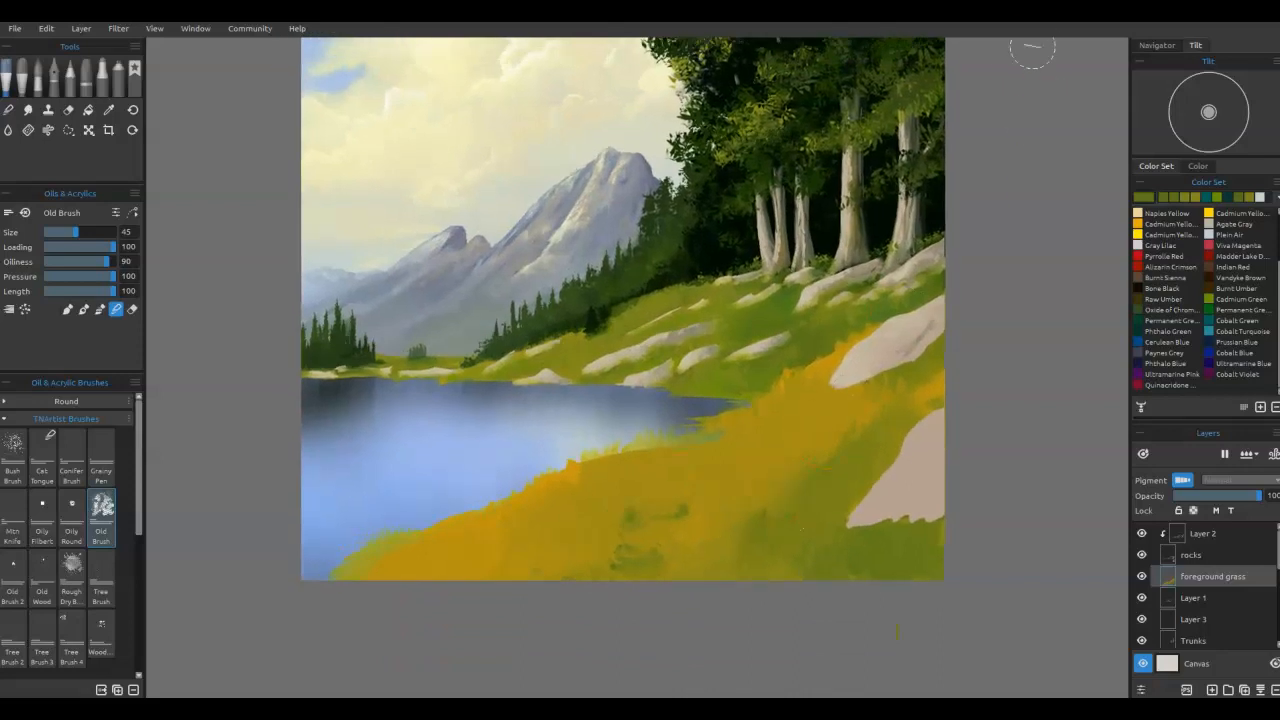
key(i)
key(b)
mouse_move(865, 382)
mouse_down()
mouse_move(915, 400)
mouse_move(943, 366)
mouse_up()
mouse_move(863, 566)
mouse_down()
mouse_move(923, 563)
mouse_move(777, 589)
mouse_move(557, 566)
mouse_move(491, 591)
mouse_move(837, 577)
mouse_move(868, 556)
mouse_move(863, 575)
mouse_move(915, 564)
mouse_move(852, 593)
mouse_move(793, 570)
mouse_move(660, 594)
mouse_move(689, 589)
mouse_move(708, 524)
mouse_move(643, 603)
mouse_move(476, 591)
mouse_up()
Step: Blend the brown patches into the surrounding foreground grass below the rock and along the canvas bottom
key(n)
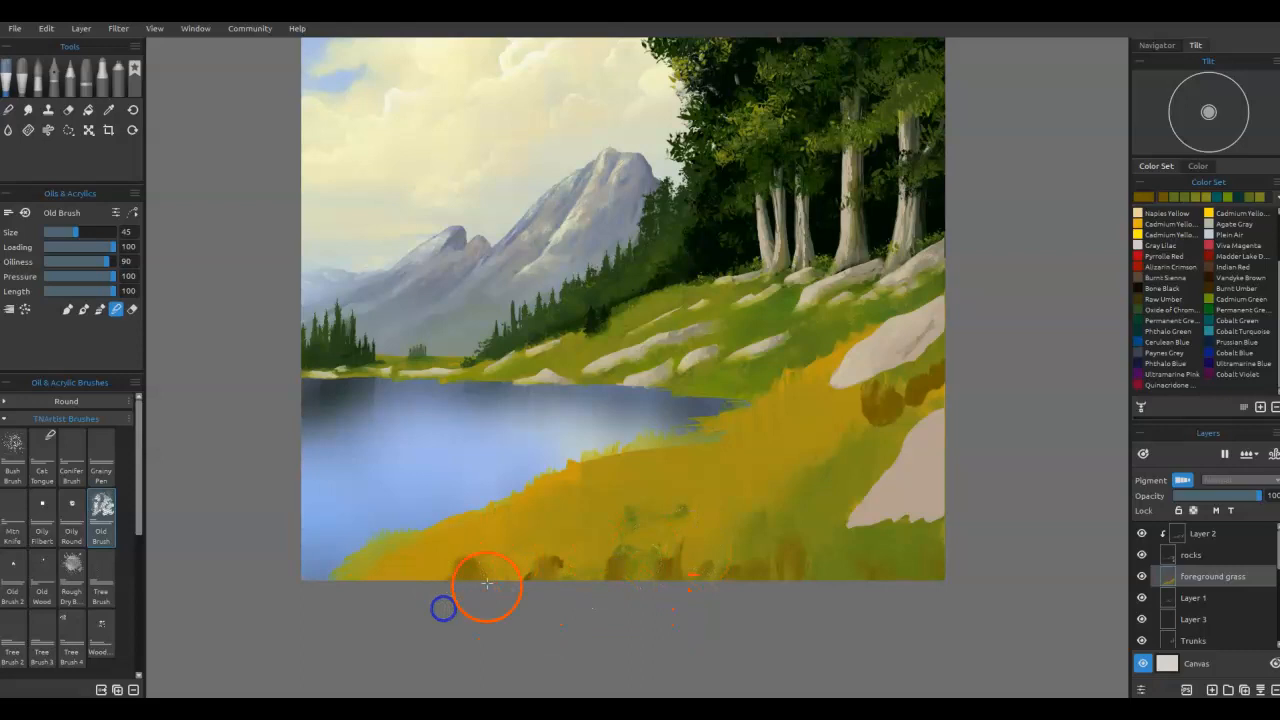
mouse_move(860, 434)
mouse_down()
mouse_move(929, 391)
mouse_move(865, 416)
mouse_move(923, 371)
mouse_move(797, 460)
mouse_up()
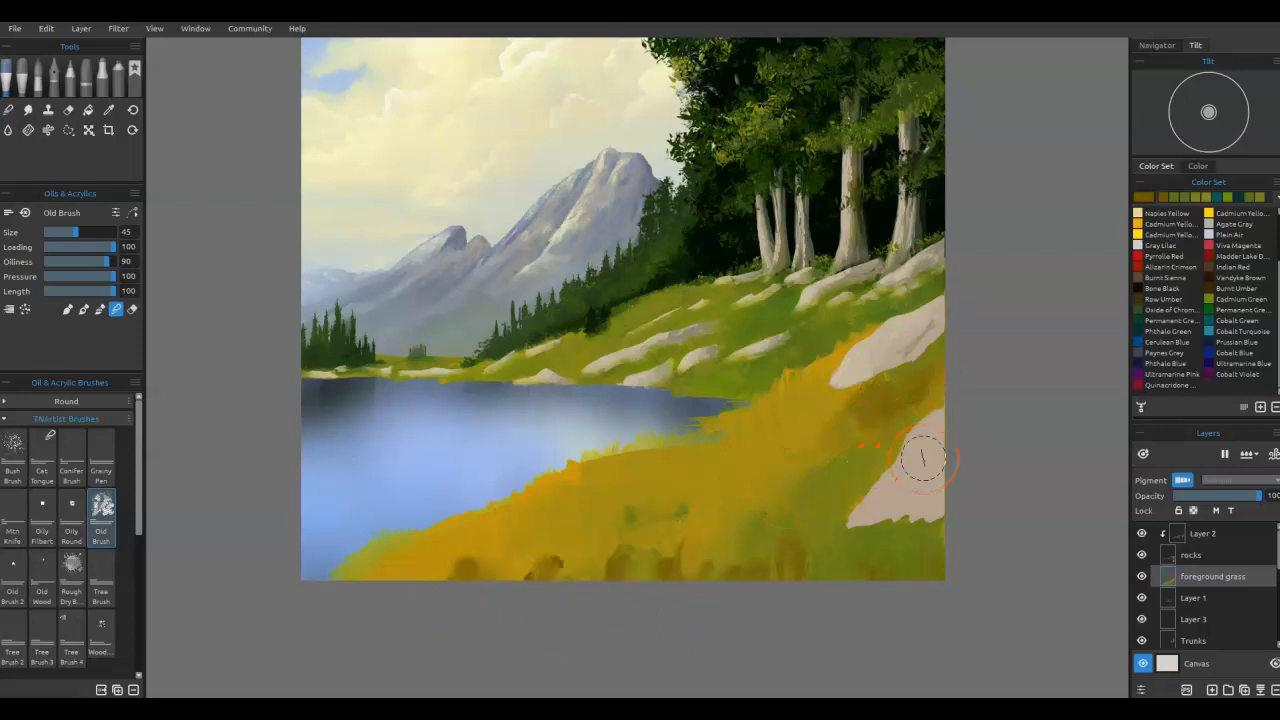
mouse_move(616, 562)
mouse_down()
mouse_move(549, 563)
mouse_move(520, 603)
mouse_up()
drag(760, 587, 715, 558)
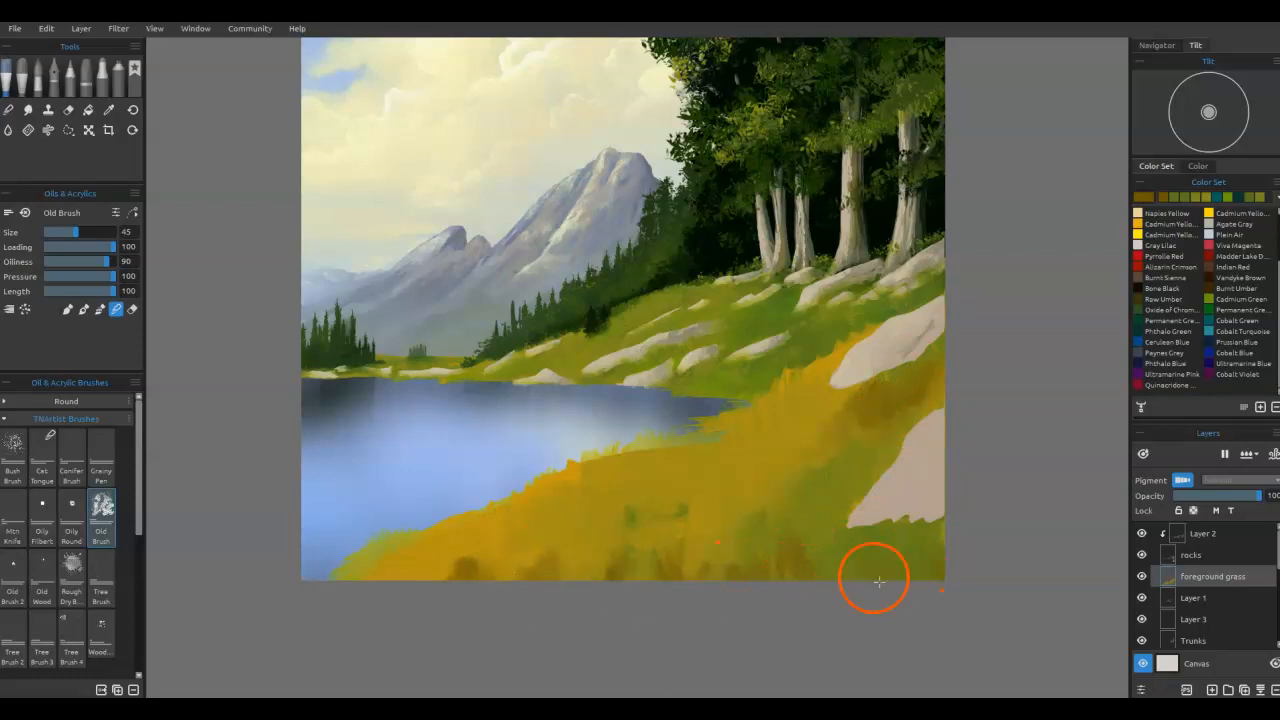
mouse_move(774, 548)
mouse_down()
mouse_move(787, 579)
mouse_move(774, 590)
mouse_move(732, 557)
mouse_up()
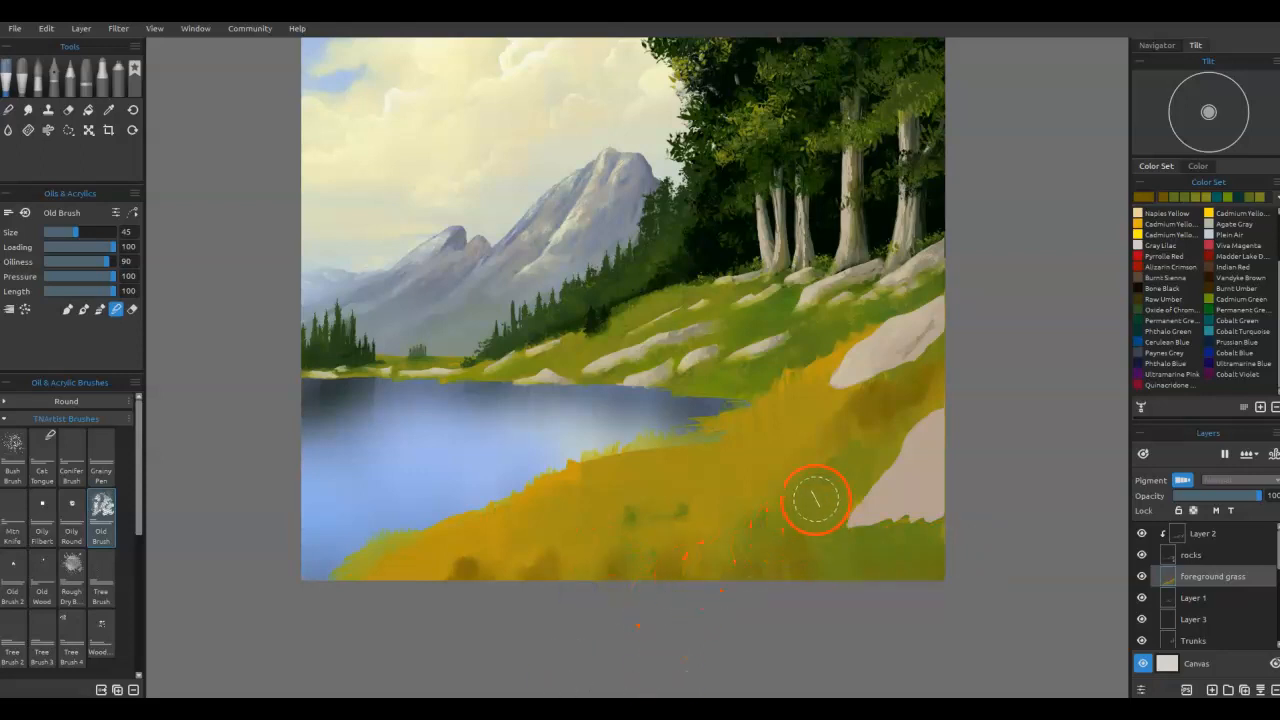
Step: Paint dark green grass strokes from below the upper rock down to the bottom edge using the Express Oils opaque Hairy brush at size 30
key(alt)
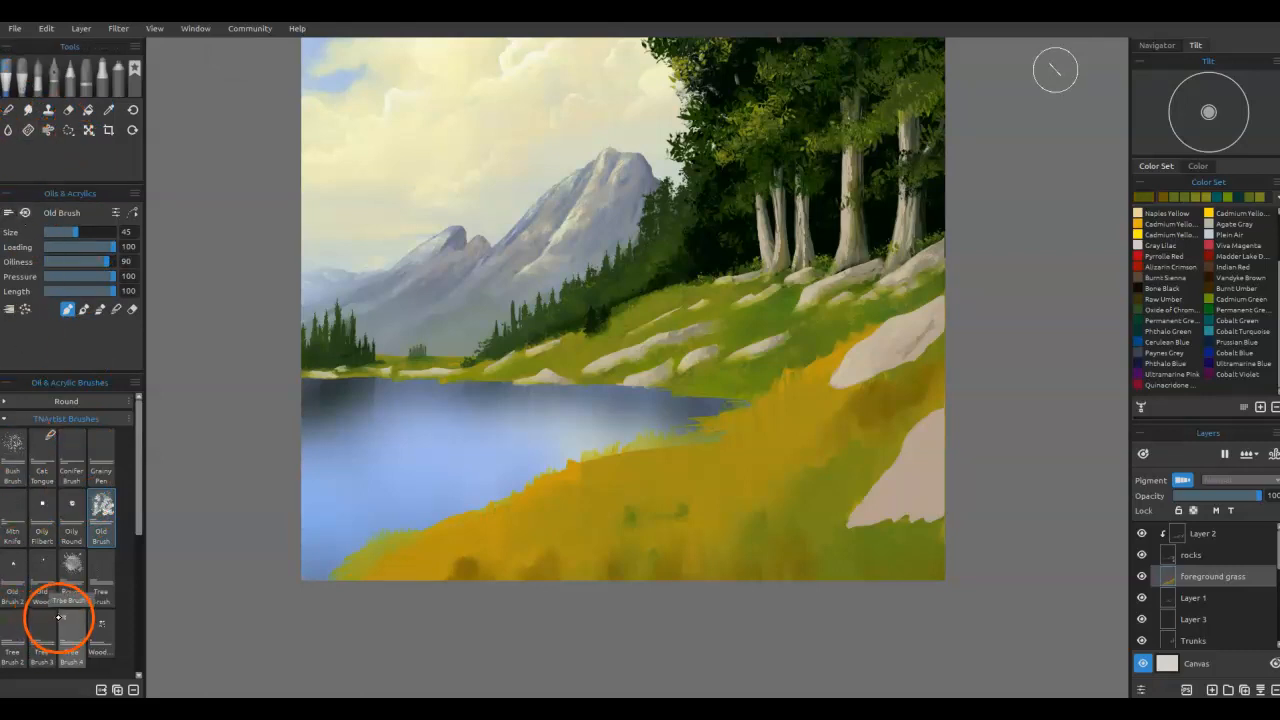
click(24, 72)
click(101, 590)
mouse_move(850, 559)
mouse_down()
mouse_move(932, 558)
mouse_move(904, 545)
mouse_move(836, 574)
mouse_up()
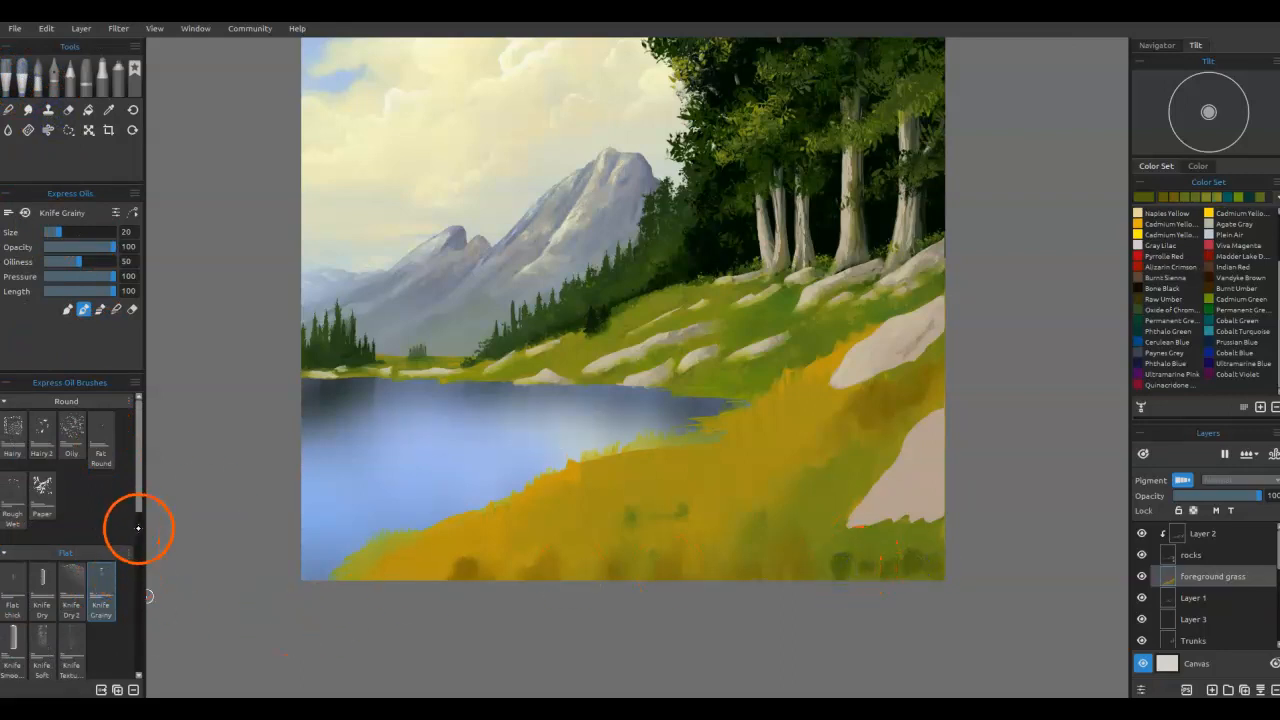
click(138, 528)
click(41, 608)
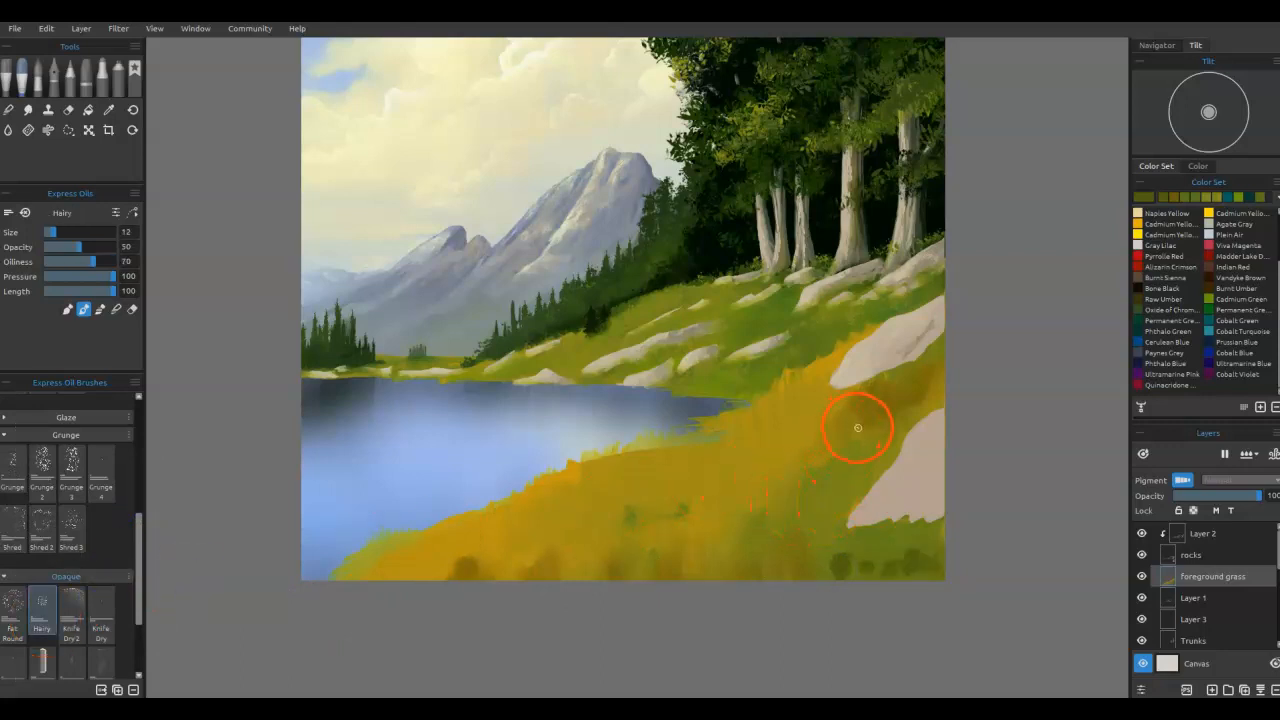
mouse_move(846, 434)
mouse_down()
mouse_move(846, 423)
mouse_move(723, 529)
mouse_move(757, 580)
mouse_move(662, 569)
mouse_move(635, 585)
mouse_up()
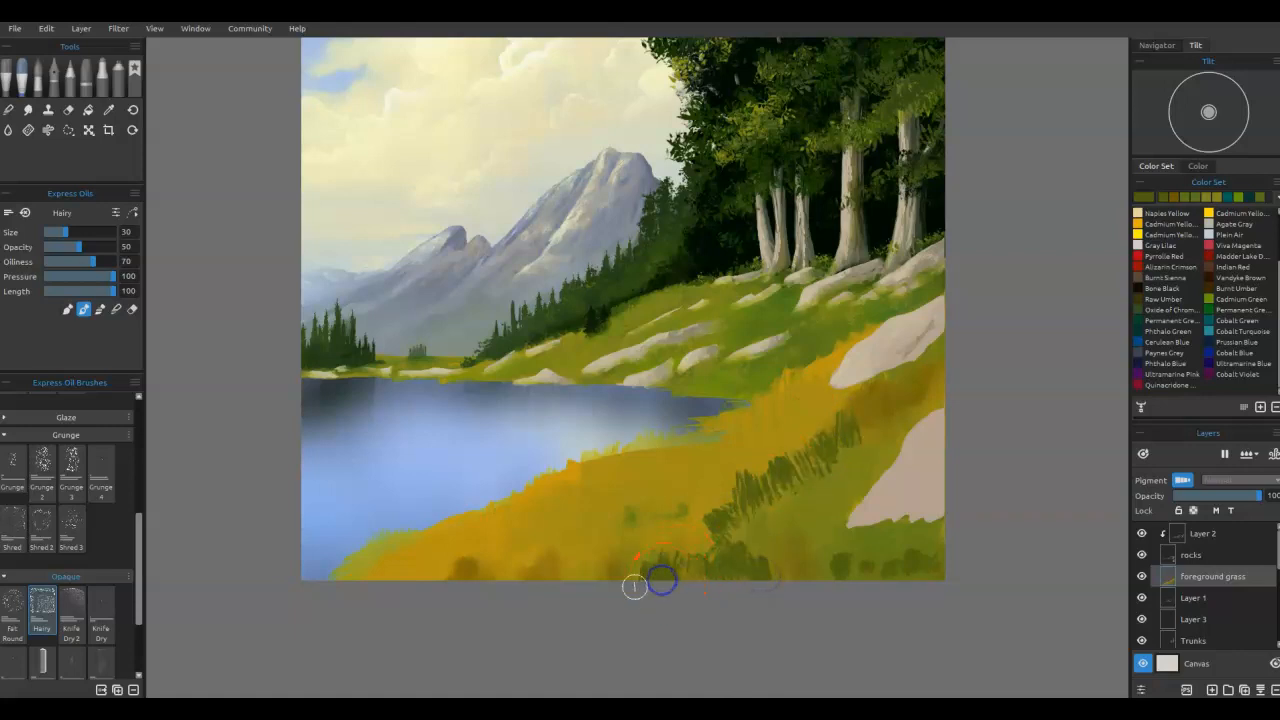
Step: Blend the dark green strokes into the foreground grass and soften the orange grass beside the upper rock
key(b)
mouse_move(742, 519)
mouse_down()
mouse_move(780, 495)
mouse_move(800, 506)
mouse_move(852, 438)
mouse_move(771, 477)
mouse_move(775, 487)
mouse_move(742, 478)
mouse_move(729, 526)
mouse_move(704, 529)
mouse_move(715, 589)
mouse_move(760, 539)
mouse_move(770, 564)
mouse_move(587, 579)
mouse_move(657, 549)
mouse_move(601, 589)
mouse_move(833, 587)
mouse_move(914, 549)
mouse_move(924, 572)
mouse_move(830, 574)
mouse_move(826, 587)
mouse_move(874, 562)
mouse_up()
mouse_move(846, 443)
mouse_down()
mouse_move(867, 413)
mouse_move(832, 464)
mouse_move(814, 454)
mouse_move(804, 482)
mouse_move(763, 489)
mouse_move(732, 523)
mouse_move(725, 502)
mouse_move(750, 504)
mouse_move(693, 527)
mouse_move(701, 534)
mouse_move(718, 507)
mouse_up()
mouse_move(705, 560)
mouse_down()
mouse_move(735, 546)
mouse_move(778, 583)
mouse_move(807, 576)
mouse_move(845, 562)
mouse_up()
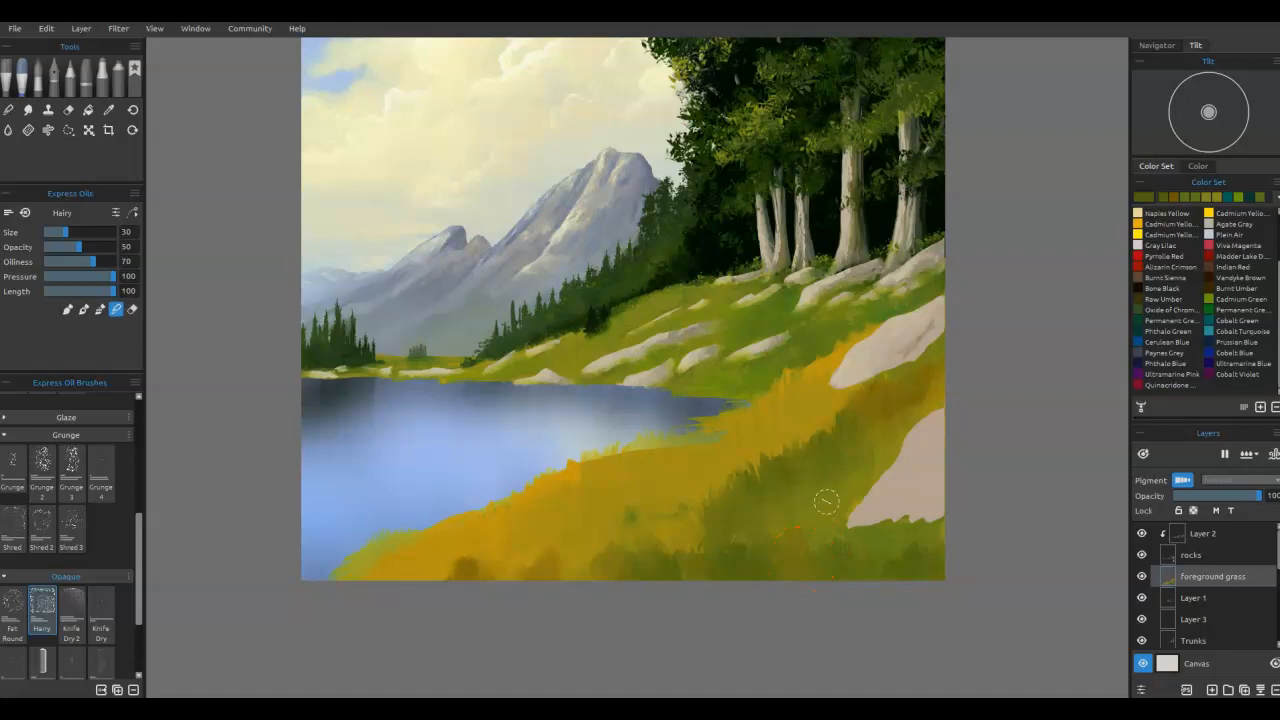
mouse_move(826, 502)
mouse_down()
mouse_move(880, 436)
mouse_move(864, 396)
mouse_move(889, 371)
mouse_up()
mouse_move(786, 403)
mouse_down()
mouse_move(804, 354)
mouse_move(831, 371)
mouse_up()
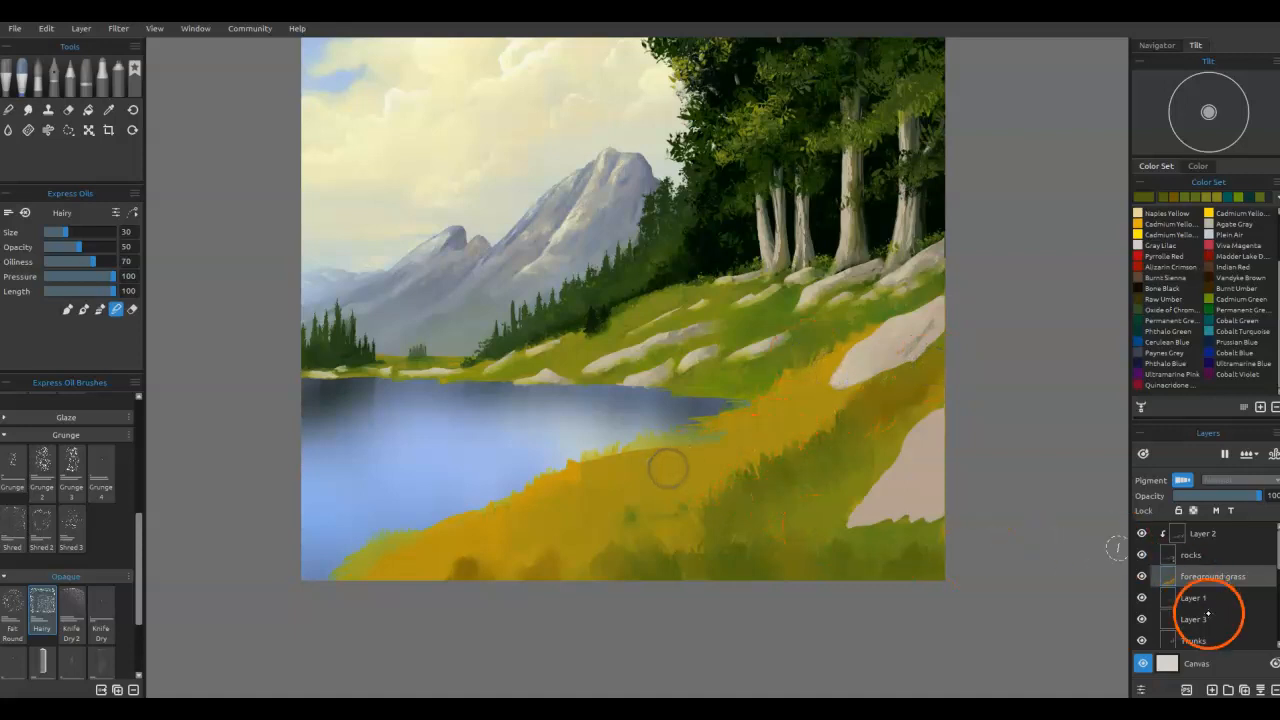
Step: Select the Grass layer, unlock its transparency and rework the grass edge along the lake by blending with the Hairy brush
scroll(1205, 590, down, 3)
click(1206, 576)
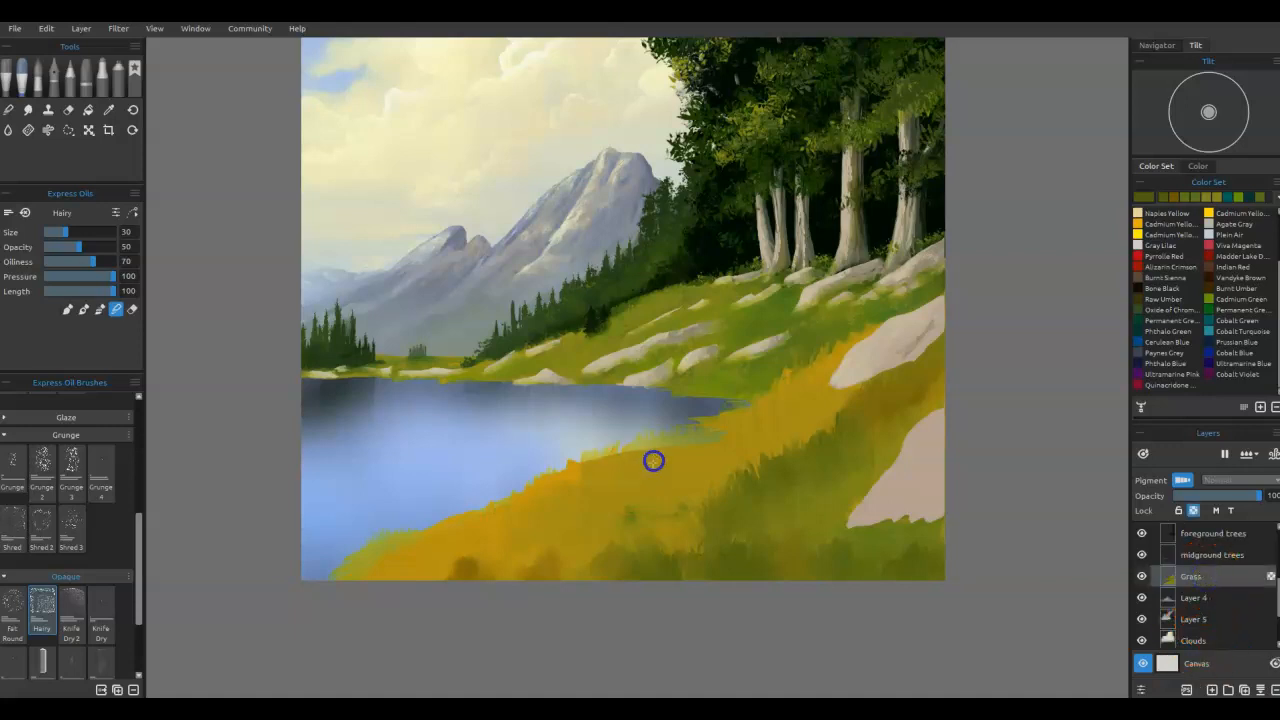
click(1193, 510)
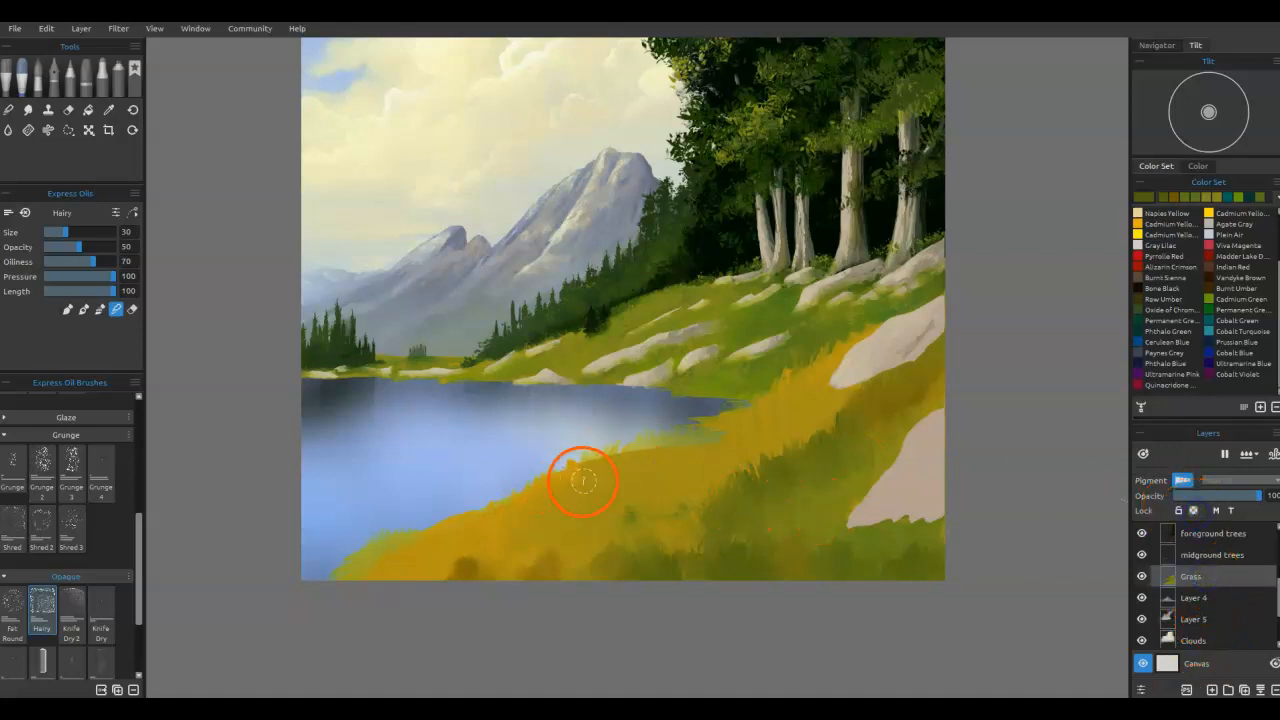
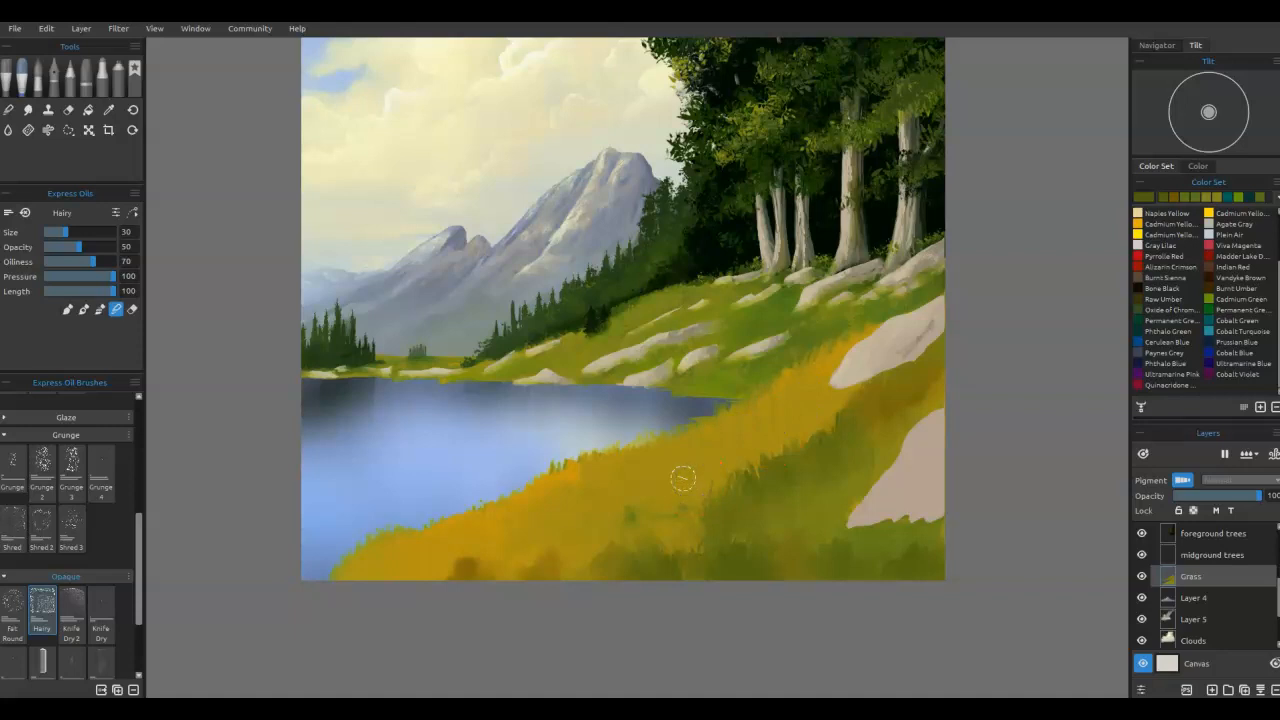
click(662, 552)
Step: Return to the foreground grass layer, sample green from the slope and paint a band of grass strokes parallel to the lake shore
scroll(1236, 601, up, 3)
click(1216, 579)
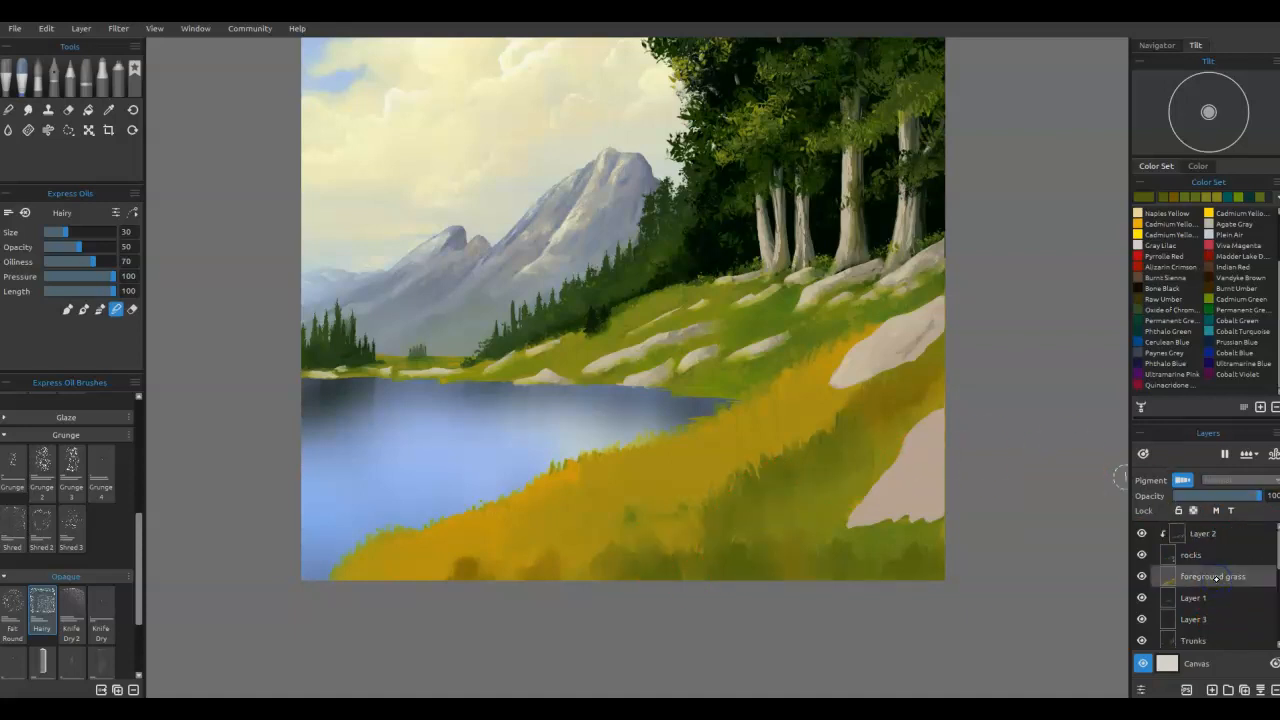
alt+click(822, 463)
mouse_move(710, 466)
mouse_down()
mouse_move(708, 486)
mouse_move(677, 470)
mouse_move(617, 480)
mouse_move(742, 448)
mouse_up()
mouse_move(638, 482)
mouse_down()
mouse_move(595, 483)
mouse_move(562, 533)
mouse_move(535, 512)
mouse_move(528, 544)
mouse_move(501, 550)
mouse_move(484, 536)
mouse_move(469, 560)
mouse_move(428, 581)
mouse_up()
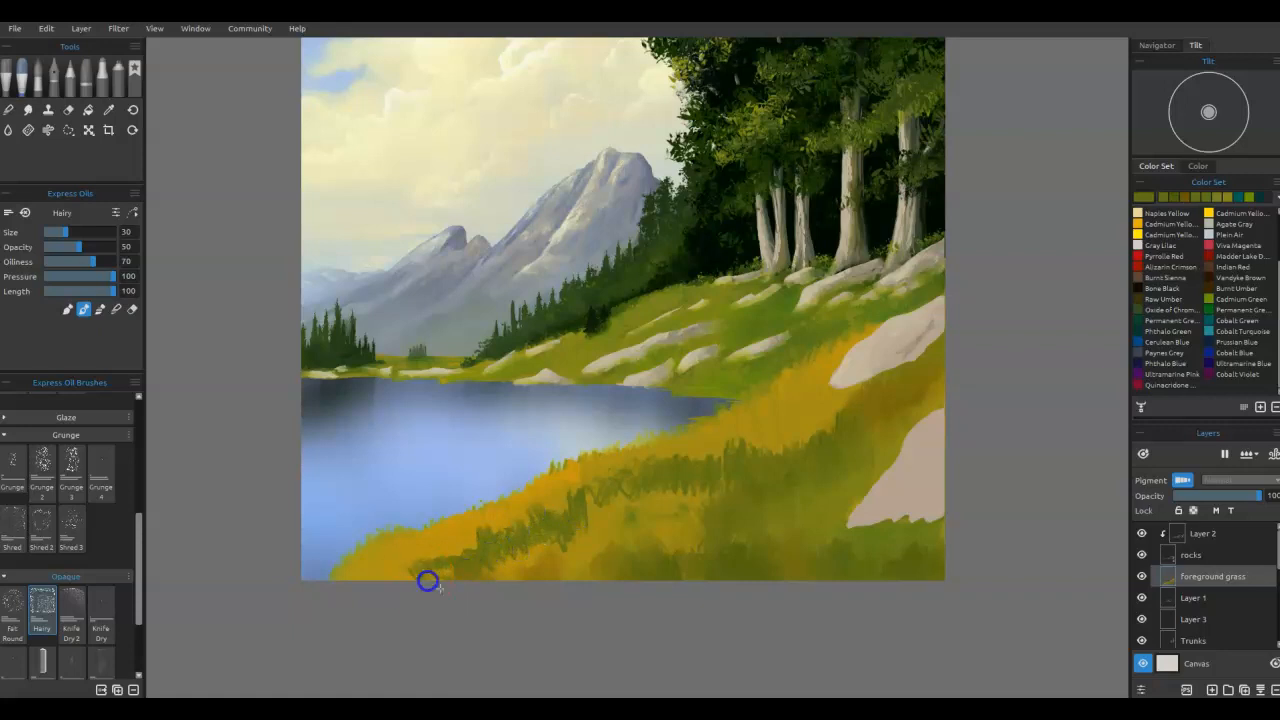
mouse_move(574, 518)
mouse_down()
mouse_move(577, 543)
mouse_move(588, 532)
mouse_up()
Step: Blend the new green band into the orange grass across the whole foreground slope with the Hairy brush at size 30
key(n)
mouse_move(546, 538)
mouse_down()
mouse_move(588, 531)
mouse_move(488, 577)
mouse_move(410, 571)
mouse_move(581, 540)
mouse_move(597, 510)
mouse_move(717, 460)
mouse_move(684, 513)
mouse_move(658, 523)
mouse_move(737, 447)
mouse_move(762, 443)
mouse_move(778, 477)
mouse_move(819, 438)
mouse_move(759, 473)
mouse_move(720, 452)
mouse_move(724, 511)
mouse_move(709, 548)
mouse_move(669, 585)
mouse_move(646, 589)
mouse_move(623, 568)
mouse_up()
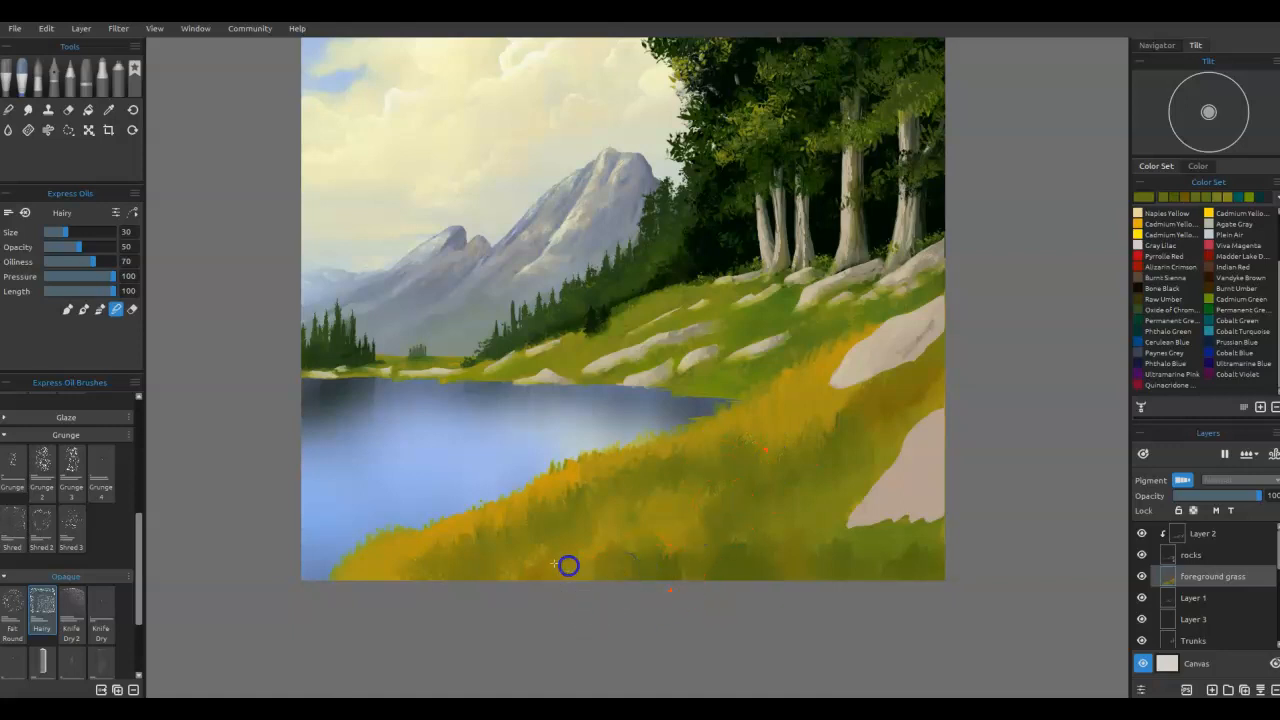
mouse_move(500, 571)
mouse_down()
mouse_move(424, 575)
mouse_move(395, 585)
mouse_up()
mouse_move(736, 488)
mouse_down()
mouse_move(834, 457)
mouse_move(812, 460)
mouse_move(812, 423)
mouse_up()
drag(868, 455, 846, 500)
mouse_move(760, 510)
mouse_down()
mouse_move(726, 520)
mouse_move(760, 558)
mouse_move(784, 498)
mouse_up()
drag(806, 406, 805, 431)
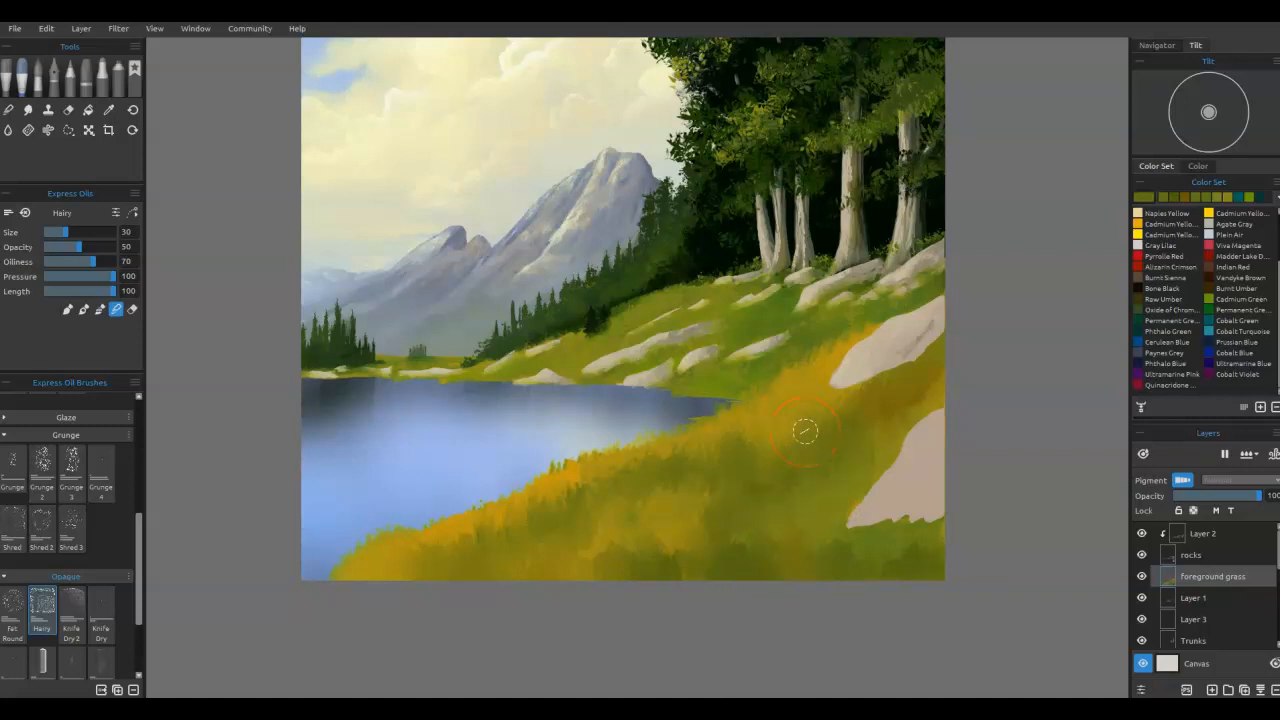
mouse_move(437, 541)
mouse_down()
mouse_move(380, 534)
mouse_move(369, 563)
mouse_up()
Step: Switch to the round Hairy 2 brush at size 25 and blend the grass along the bottom edge
click(57, 452)
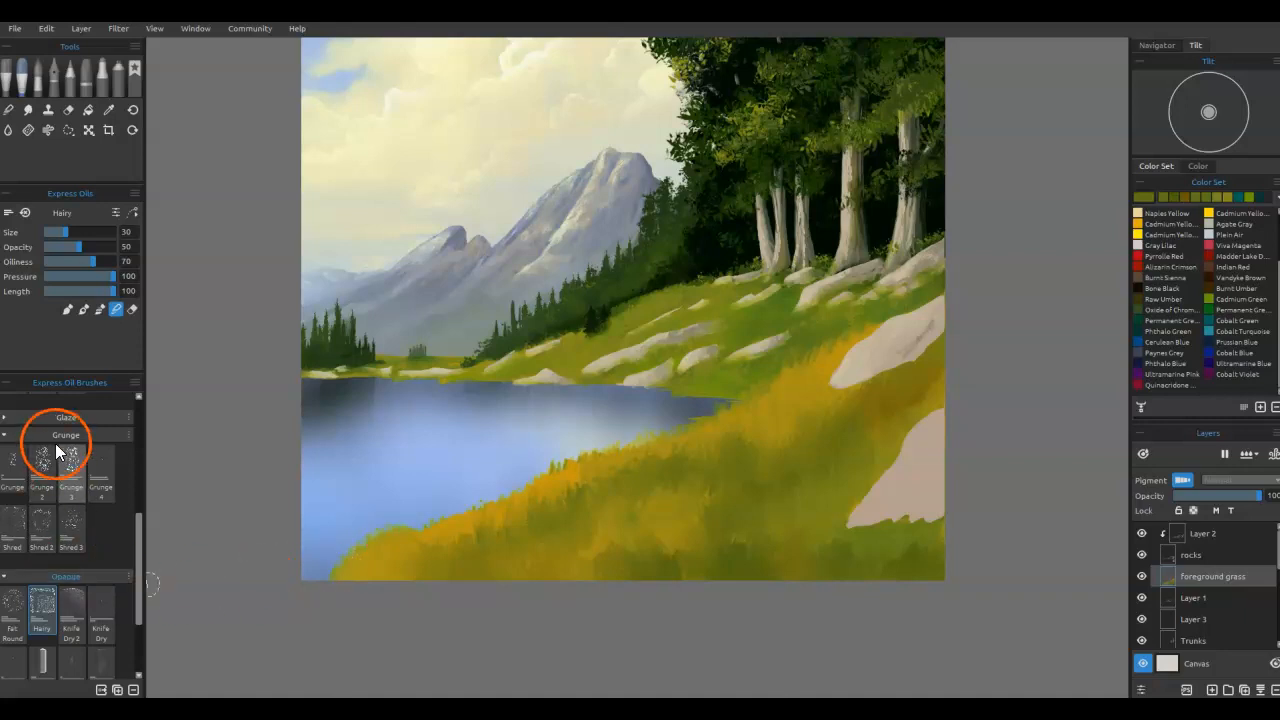
scroll(53, 507, up, 5)
scroll(65, 468, up, 3)
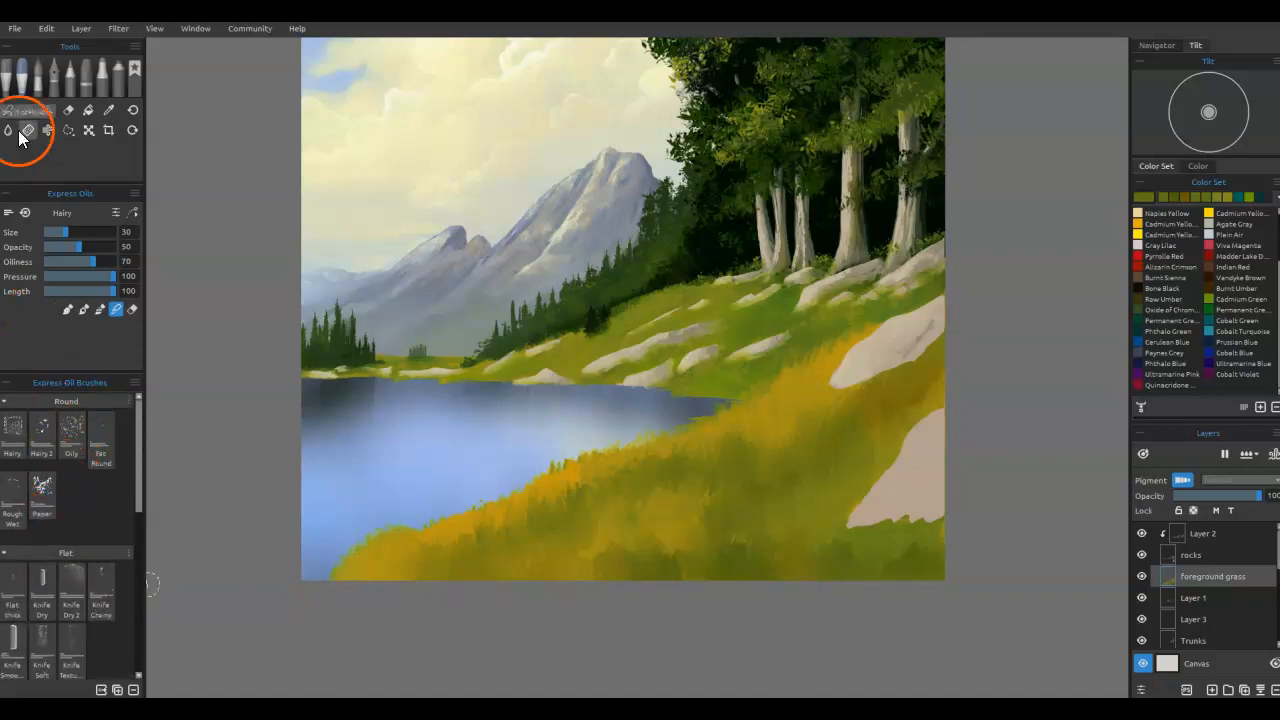
click(41, 432)
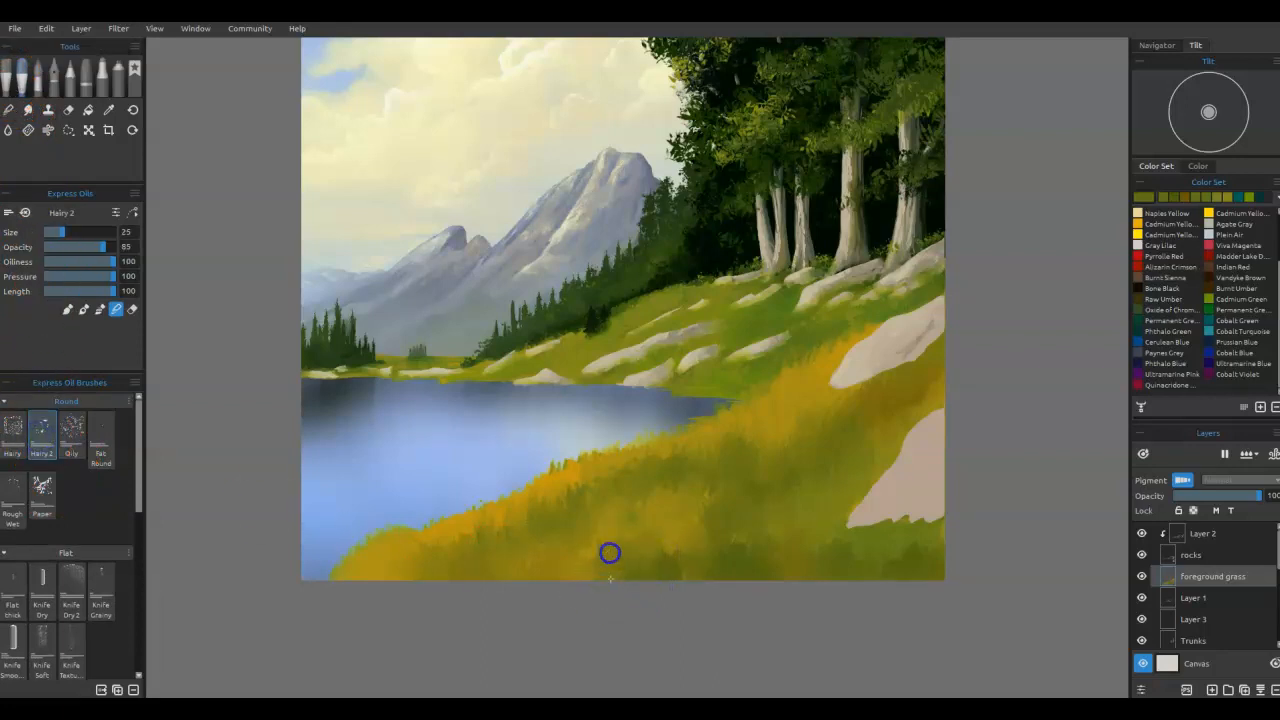
mouse_move(692, 537)
mouse_down()
mouse_move(701, 554)
mouse_move(681, 581)
mouse_up()
Step: Remove the foliage stencil and place a grass blade stencil over the lower-left foreground grass instead
click(1197, 393)
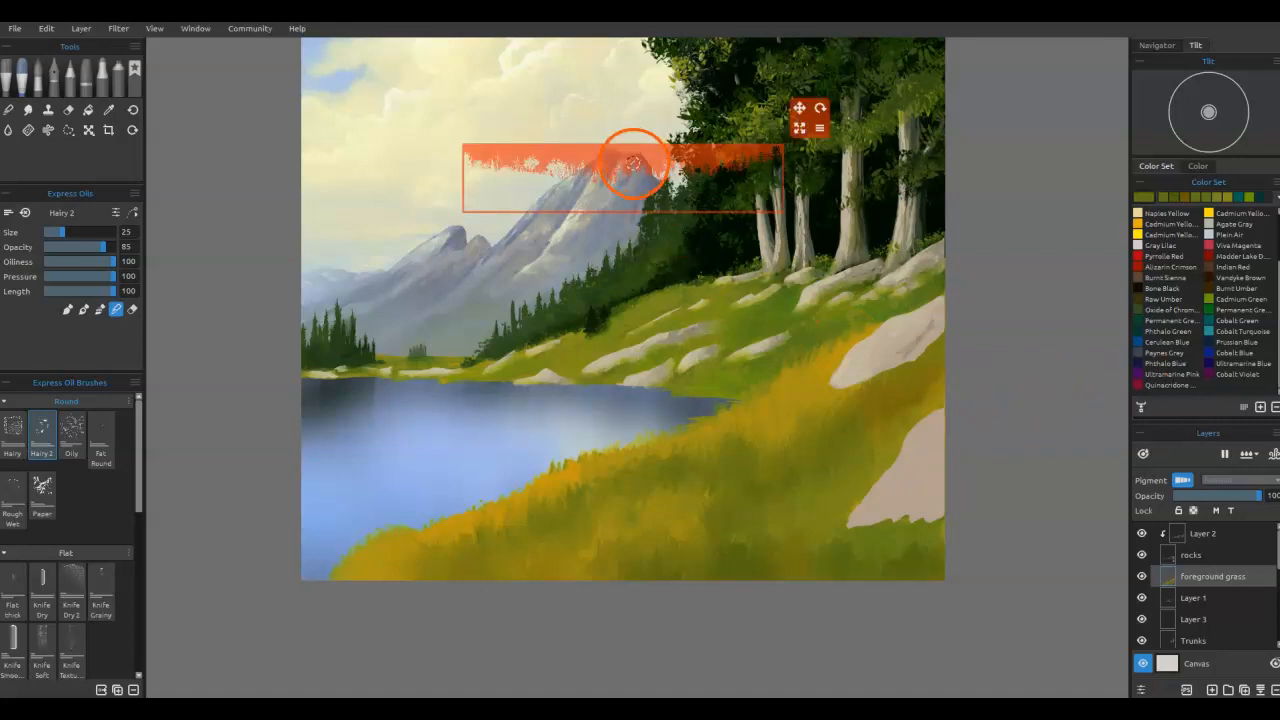
key(Delete)
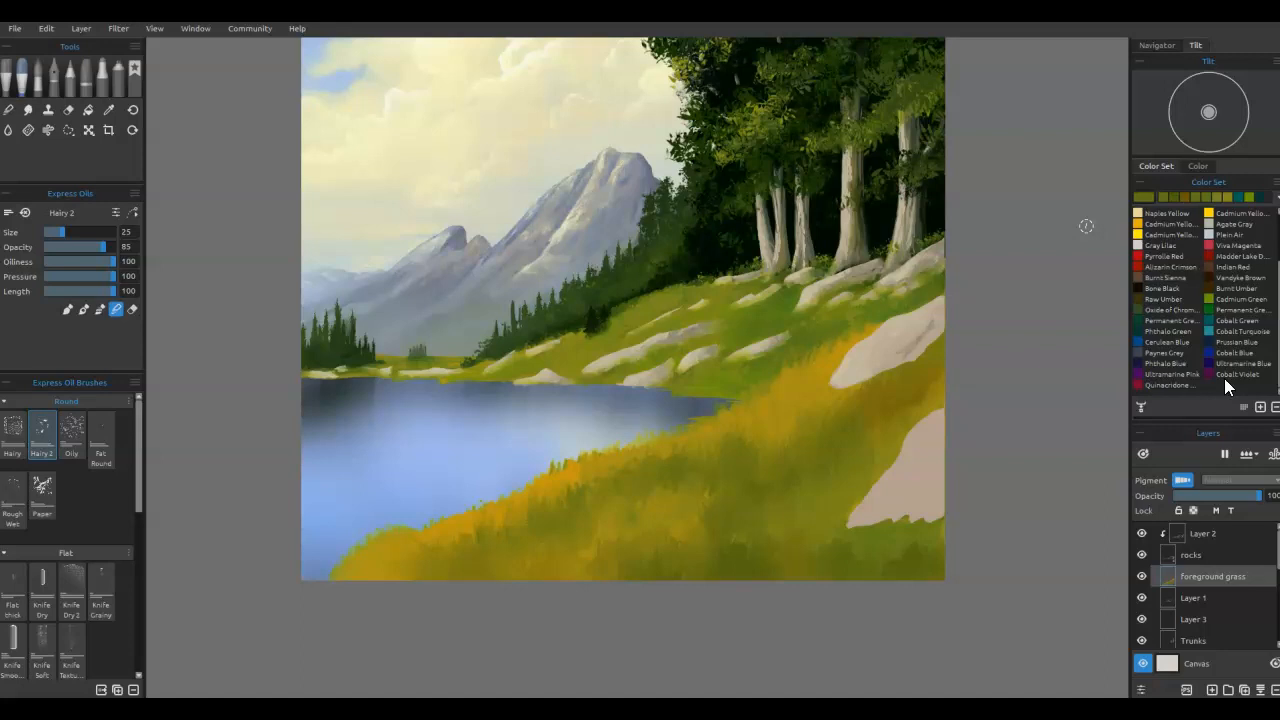
key(s)
mouse_move(626, 121)
mouse_down()
mouse_move(539, 511)
mouse_move(523, 524)
mouse_up()
Step: Flip the grass stencil horizontally and enlarge it to span most of the bottom foreground
click(719, 497)
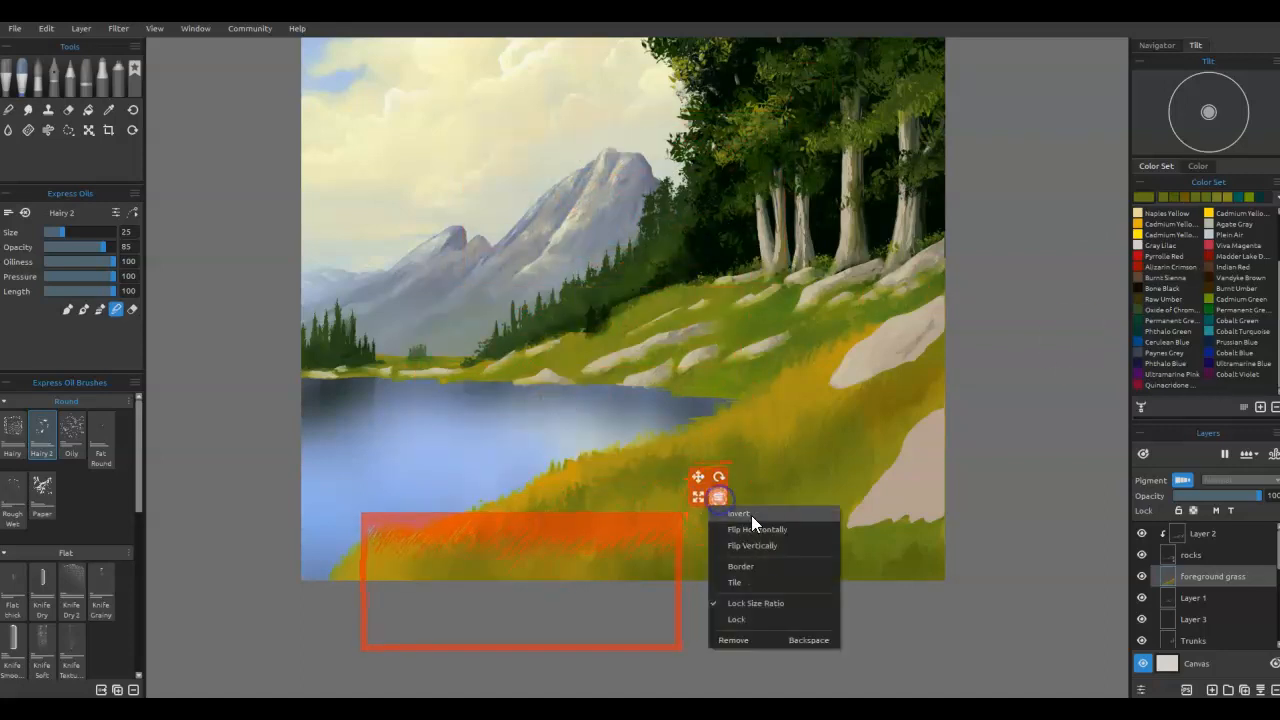
click(777, 533)
drag(699, 498, 807, 500)
key(s)
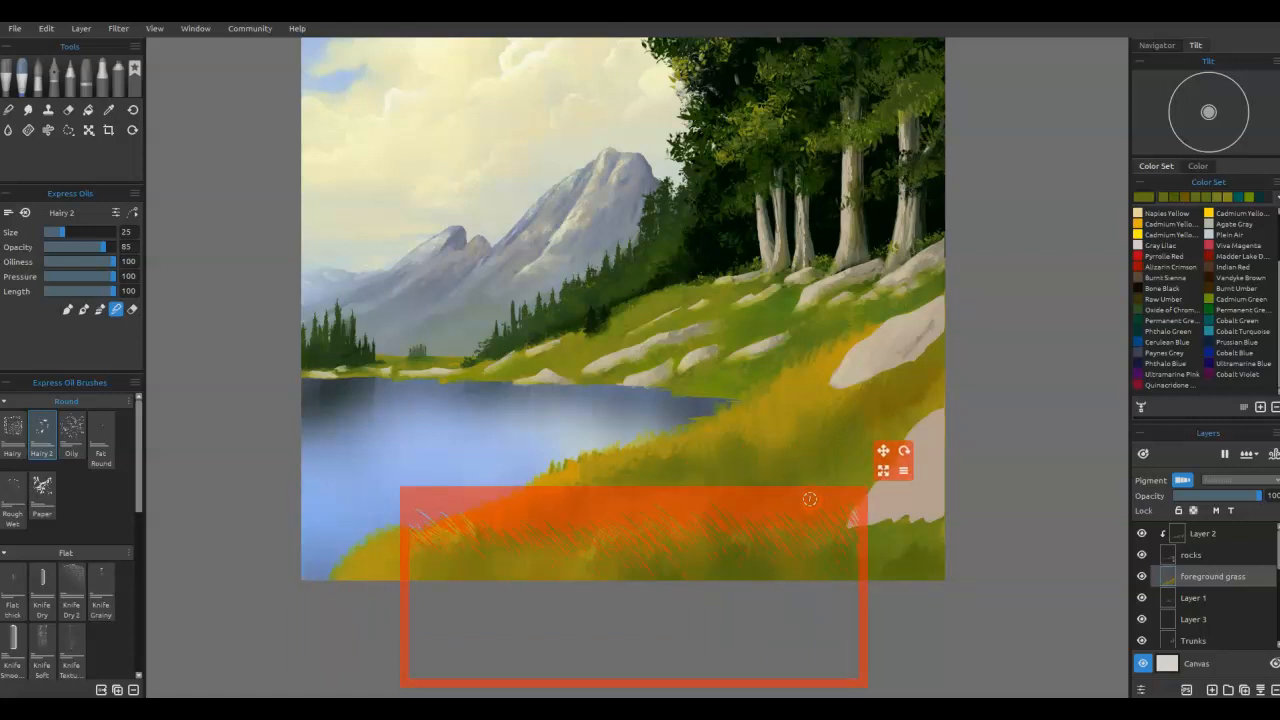
Step: Work grass blades through the stencil across the bottom foreground, painting with a sampled green and blending them in
drag(708, 526, 686, 509)
mouse_move(721, 549)
mouse_down()
mouse_move(692, 498)
mouse_move(692, 546)
mouse_move(641, 524)
mouse_up()
mouse_move(731, 589)
mouse_down()
mouse_move(780, 517)
mouse_move(754, 510)
mouse_up()
alt+click(757, 559)
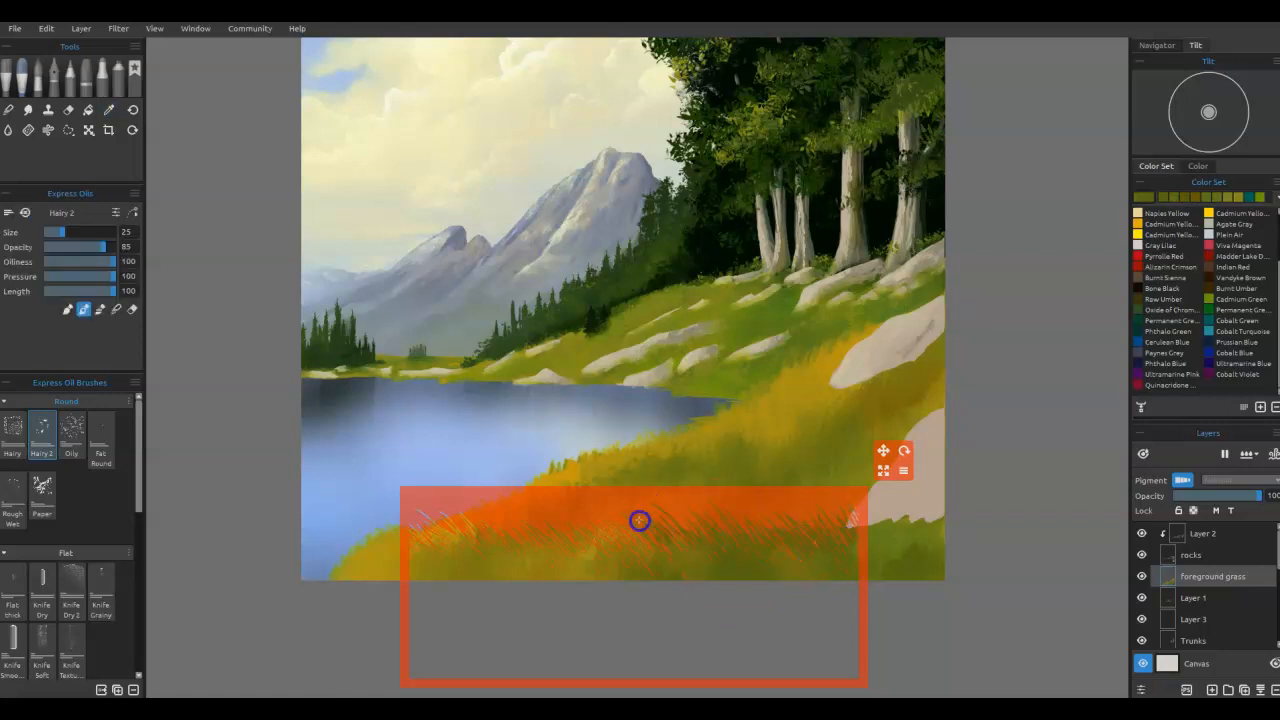
key(n)
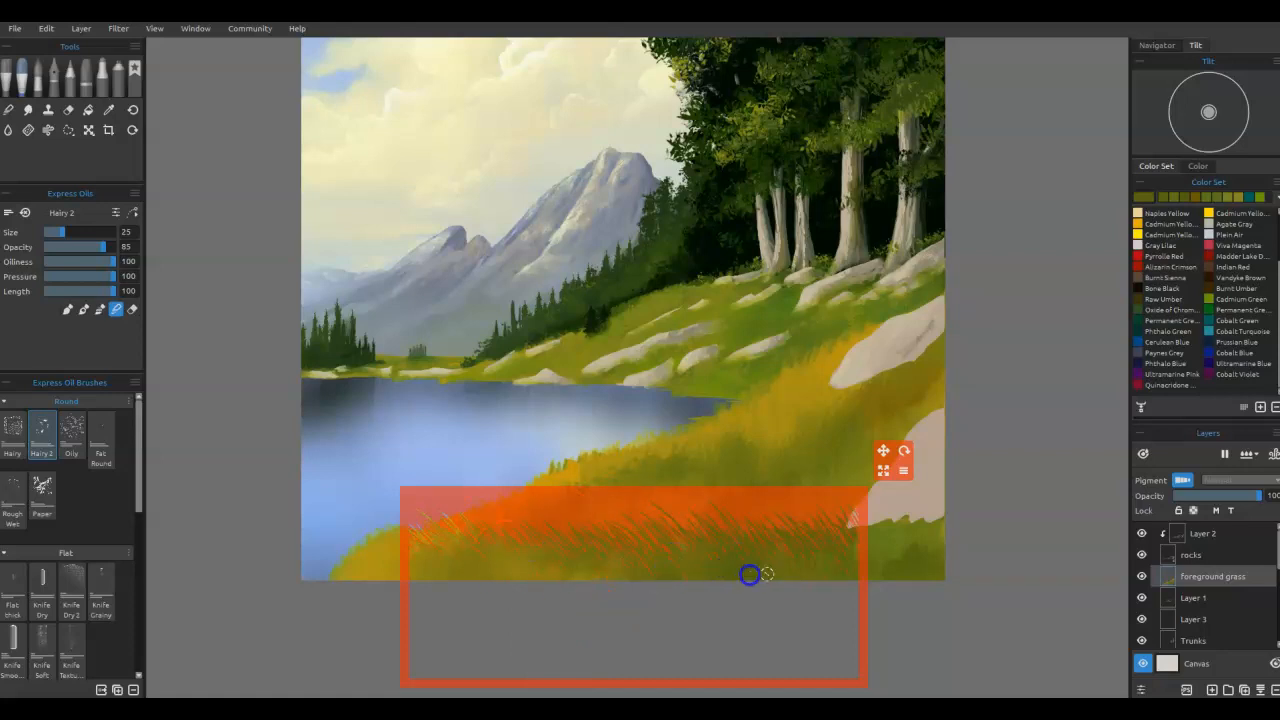
Step: Move the grass stencil over the lower-left shore and paint blades through it with sampled green and yellow-green
drag(723, 508, 514, 523)
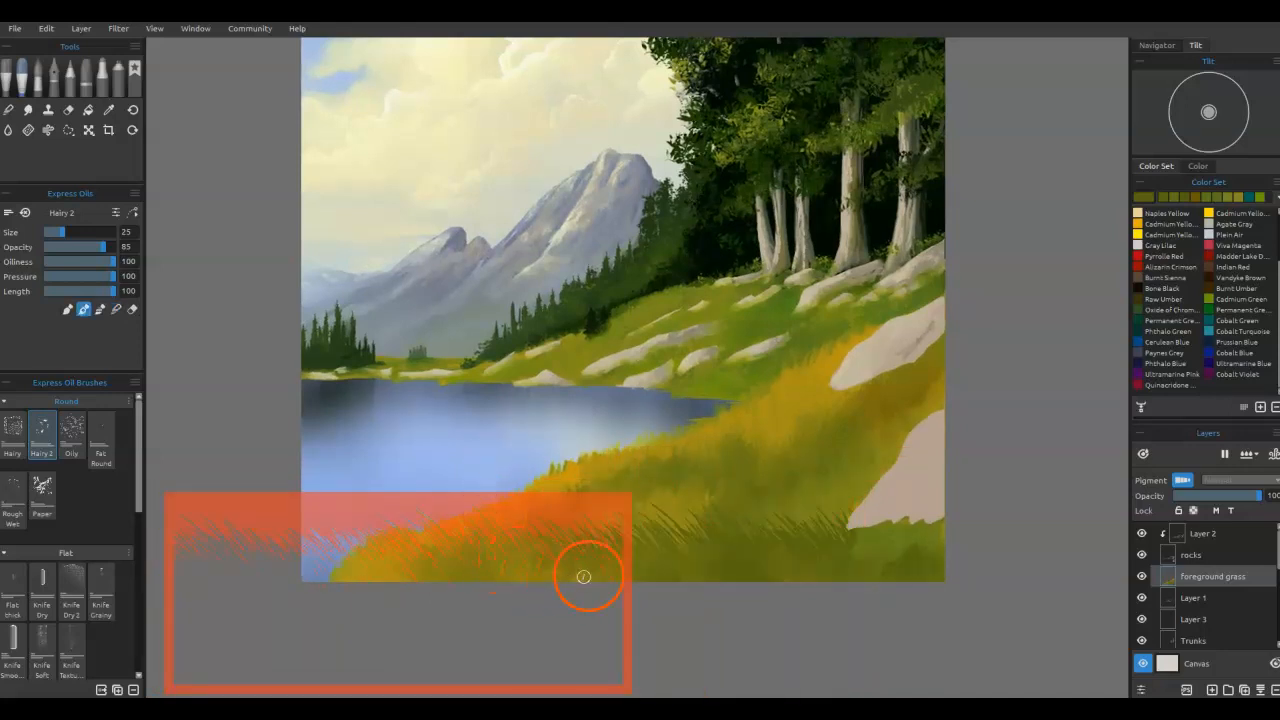
alt+click(698, 573)
drag(473, 538, 471, 538)
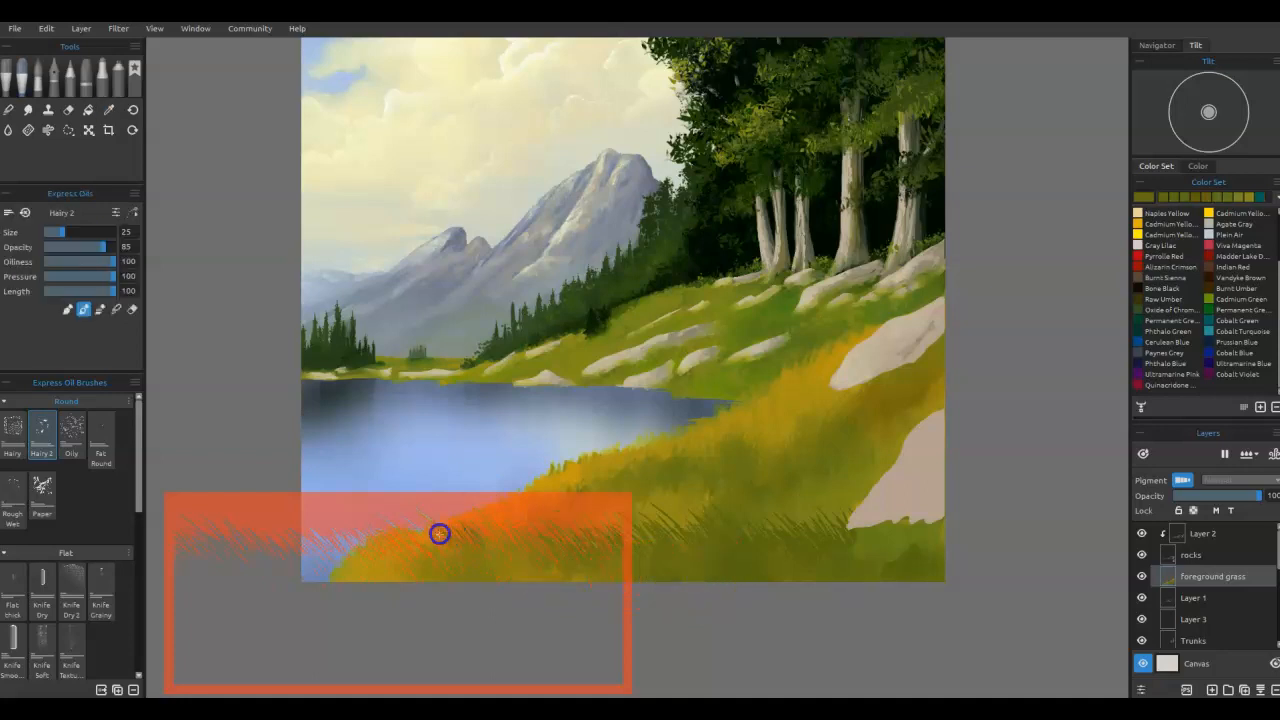
alt+click(766, 418)
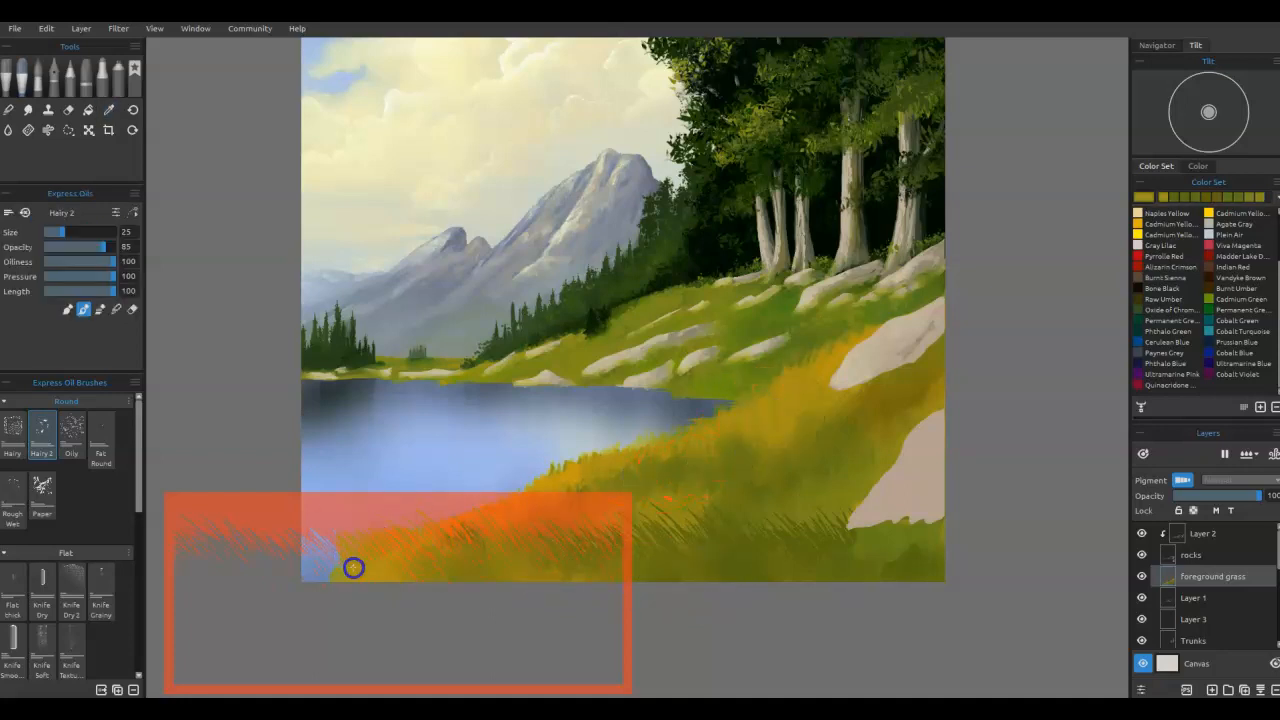
Step: Shift the grass stencil along the foreground, shrink and tilt it to the lakeside slope, and paint blades through it along the shore
drag(537, 520, 686, 537)
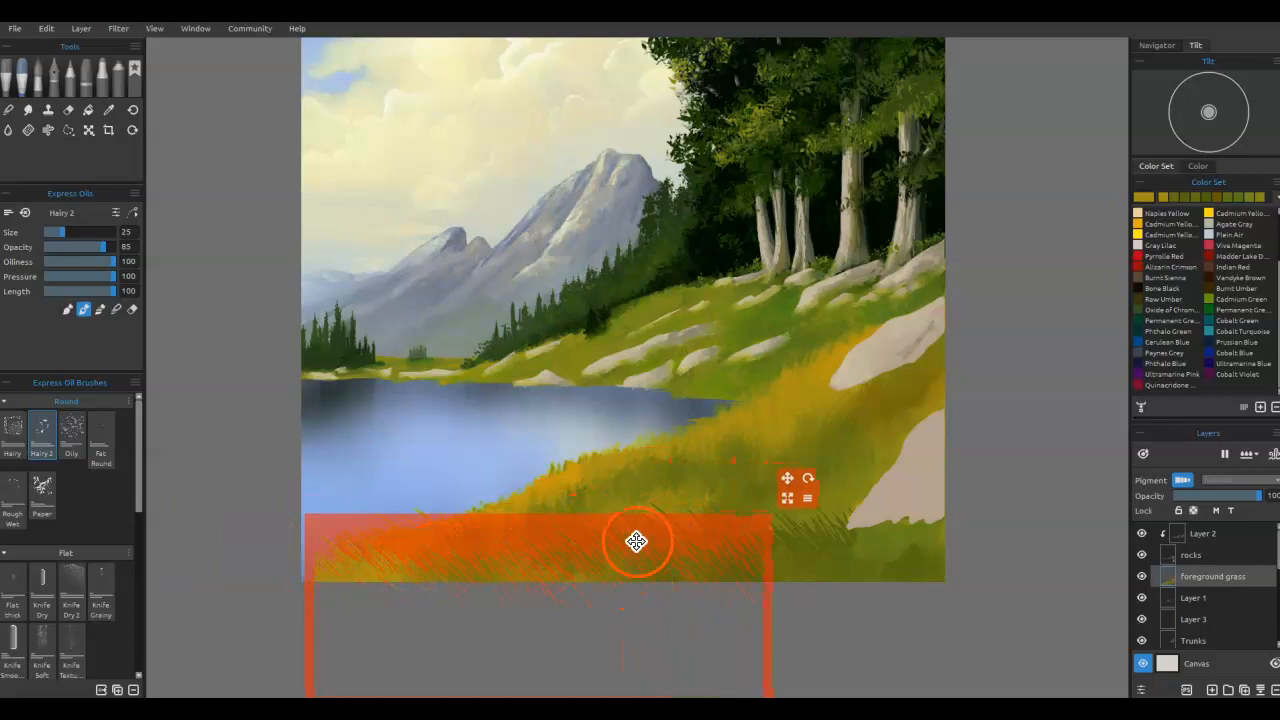
drag(634, 543, 617, 545)
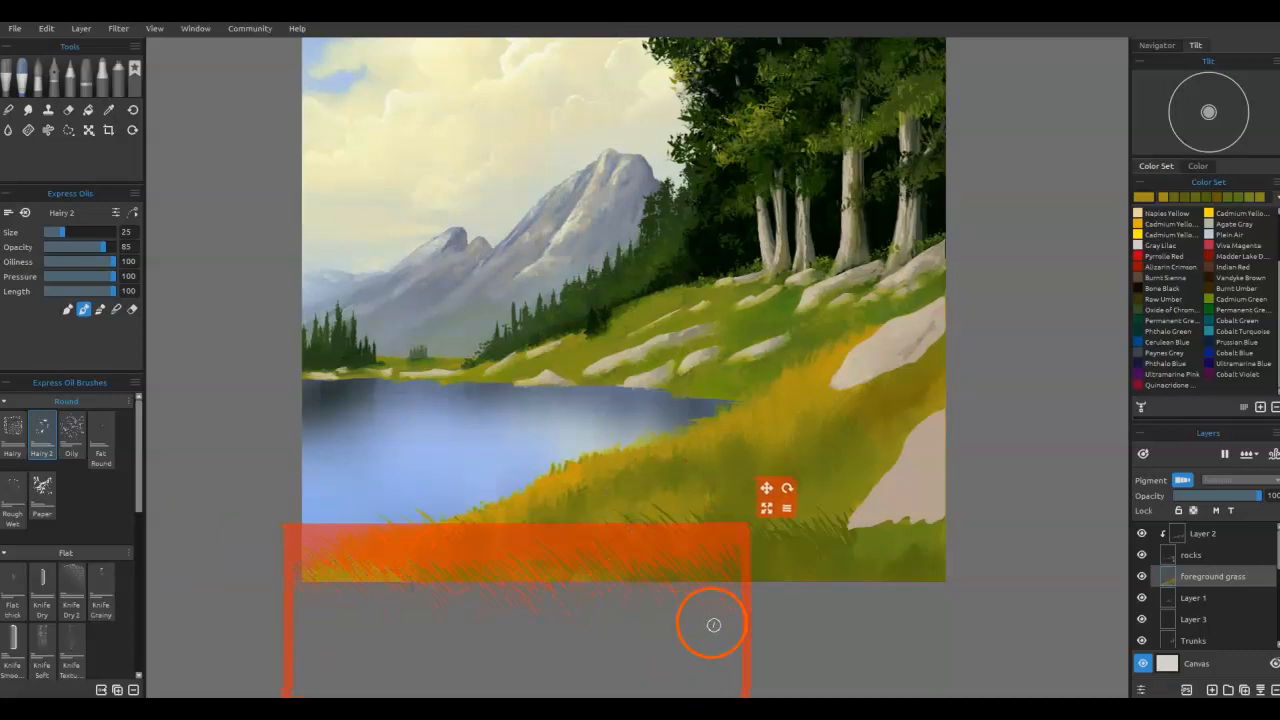
drag(669, 549, 801, 478)
drag(881, 431, 846, 374)
drag(716, 458, 732, 424)
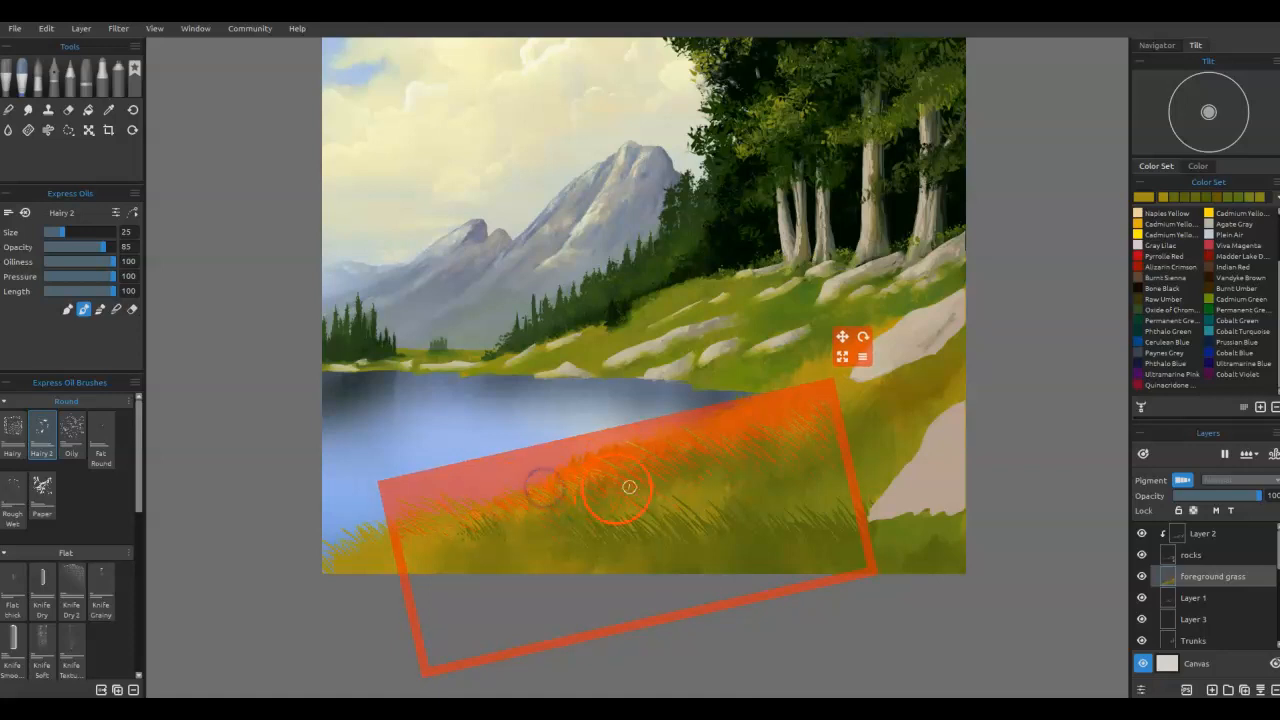
mouse_move(714, 431)
mouse_down()
mouse_move(780, 389)
mouse_move(793, 398)
mouse_move(728, 402)
mouse_up()
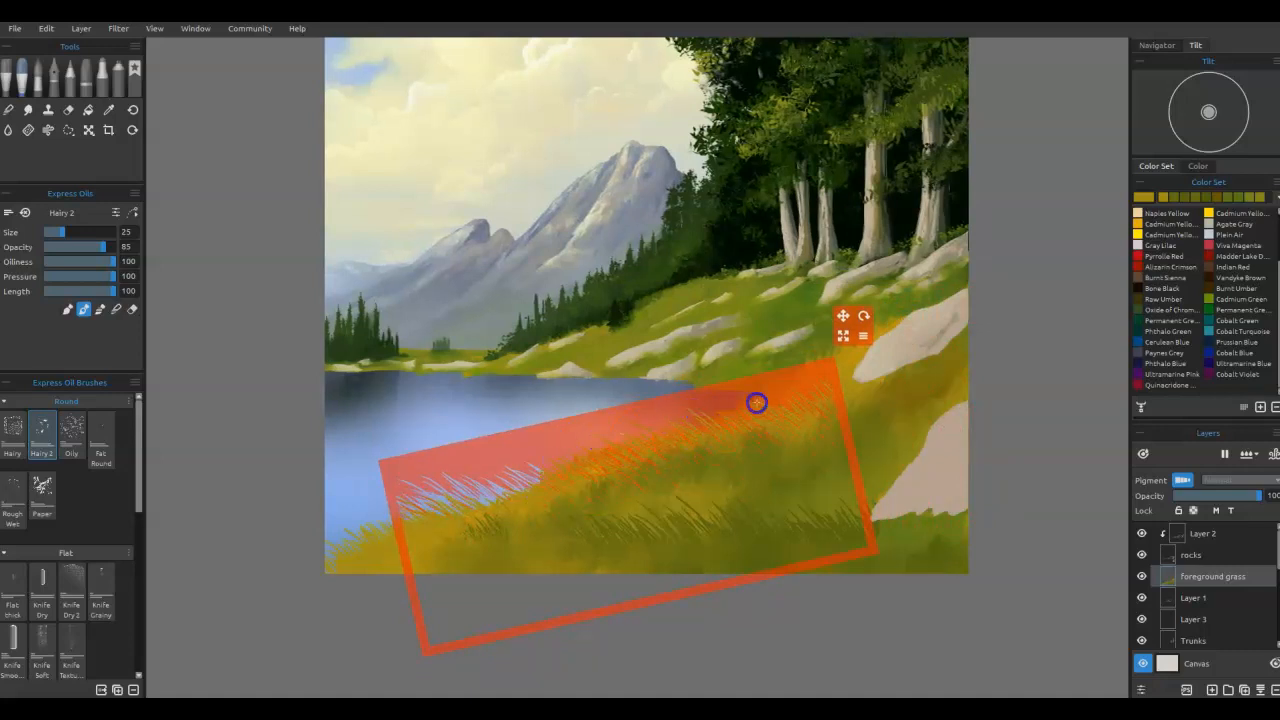
Step: Move the grass stencil up the slope toward the large rocks, unlock its side ratio and stretch it wider at a shallower tilt
drag(823, 400, 910, 360)
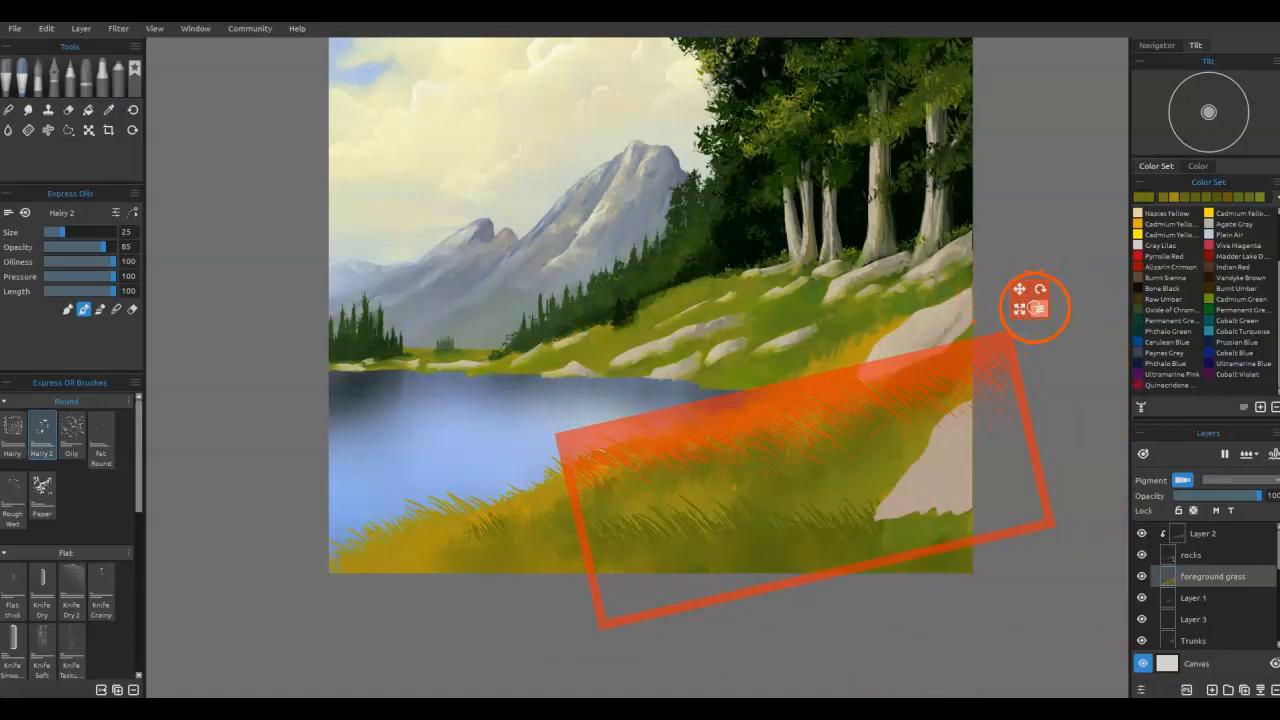
click(1039, 310)
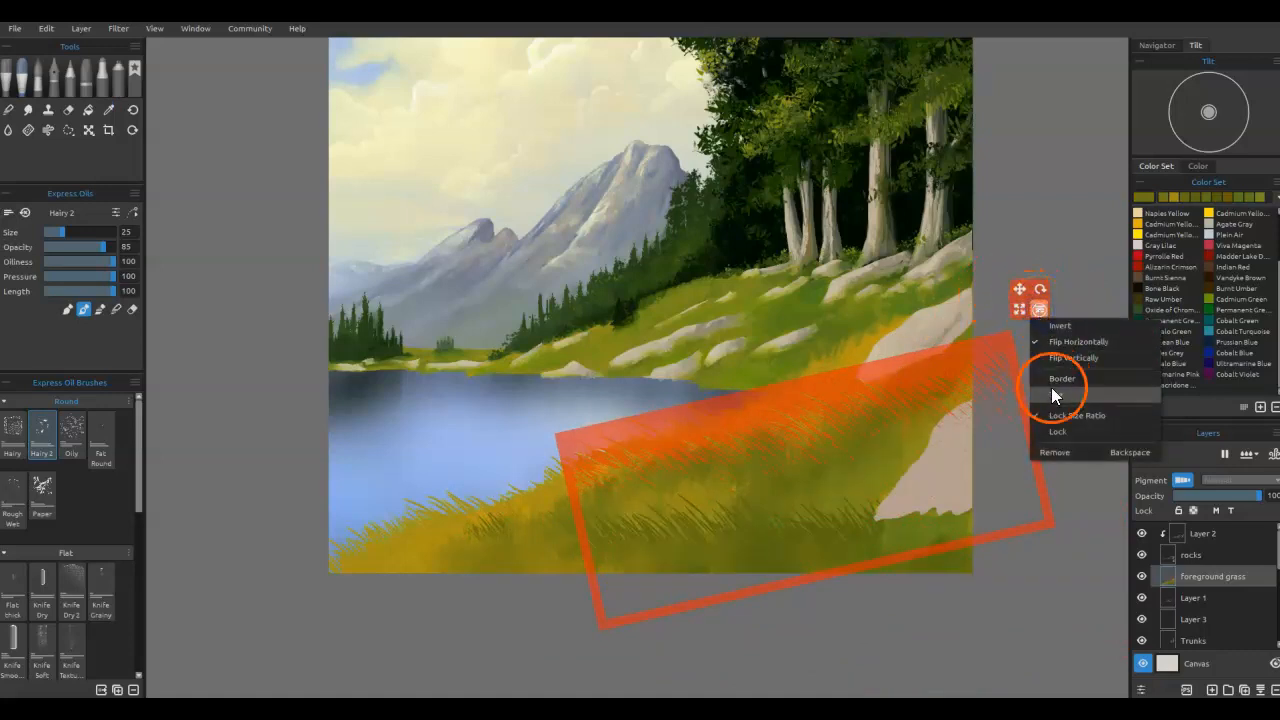
click(1054, 417)
drag(1039, 308, 1064, 289)
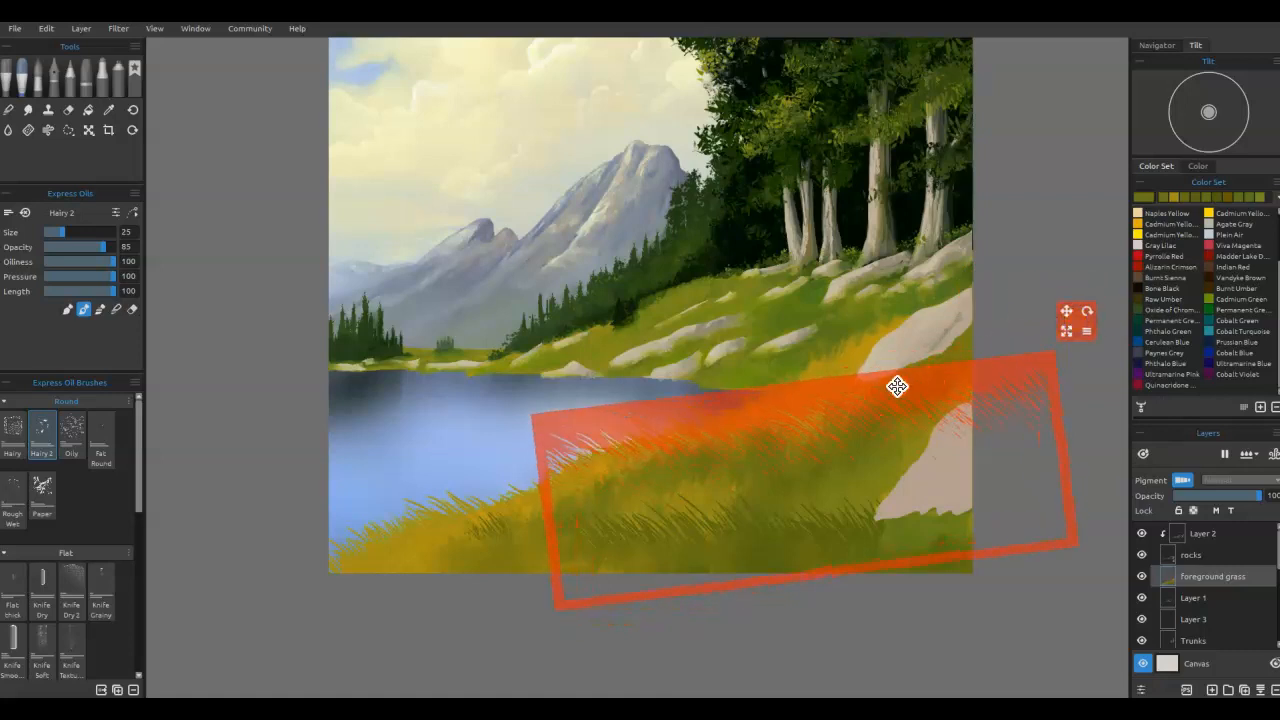
drag(894, 383, 962, 374)
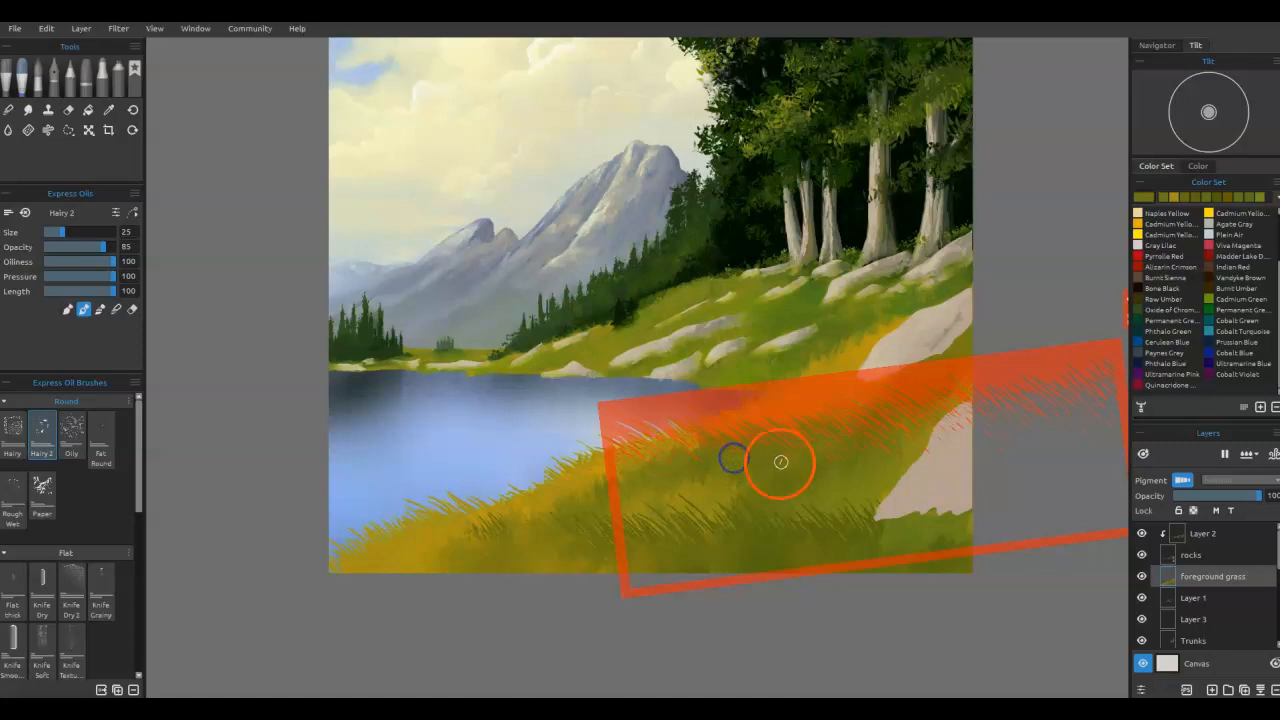
Step: Shrink the grass stencil, tilt it more steeply and place it between the lake's far tip and the upper foreground rock
drag(963, 379, 780, 326)
drag(715, 390, 874, 336)
drag(939, 275, 906, 259)
drag(839, 392, 848, 378)
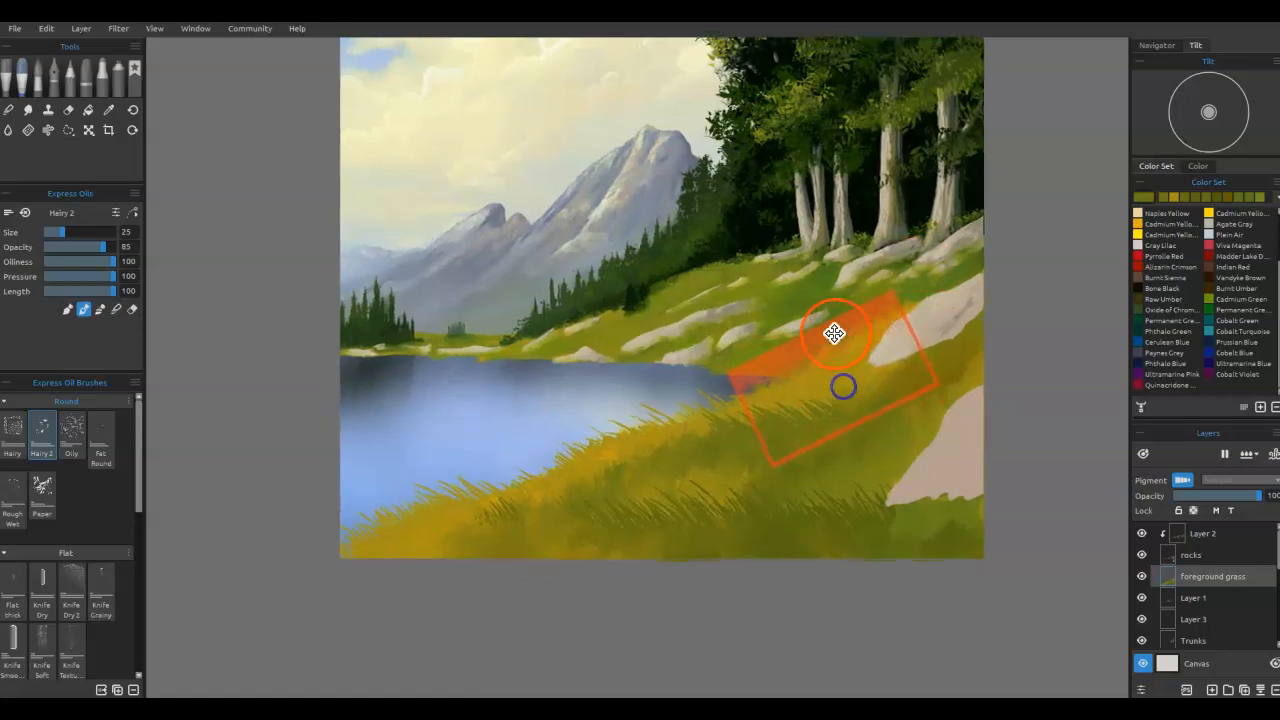
Step: Paint blades through the small stencil beside the upper rock with a sampled golden yellow, and hide the stencil
alt+click(833, 370)
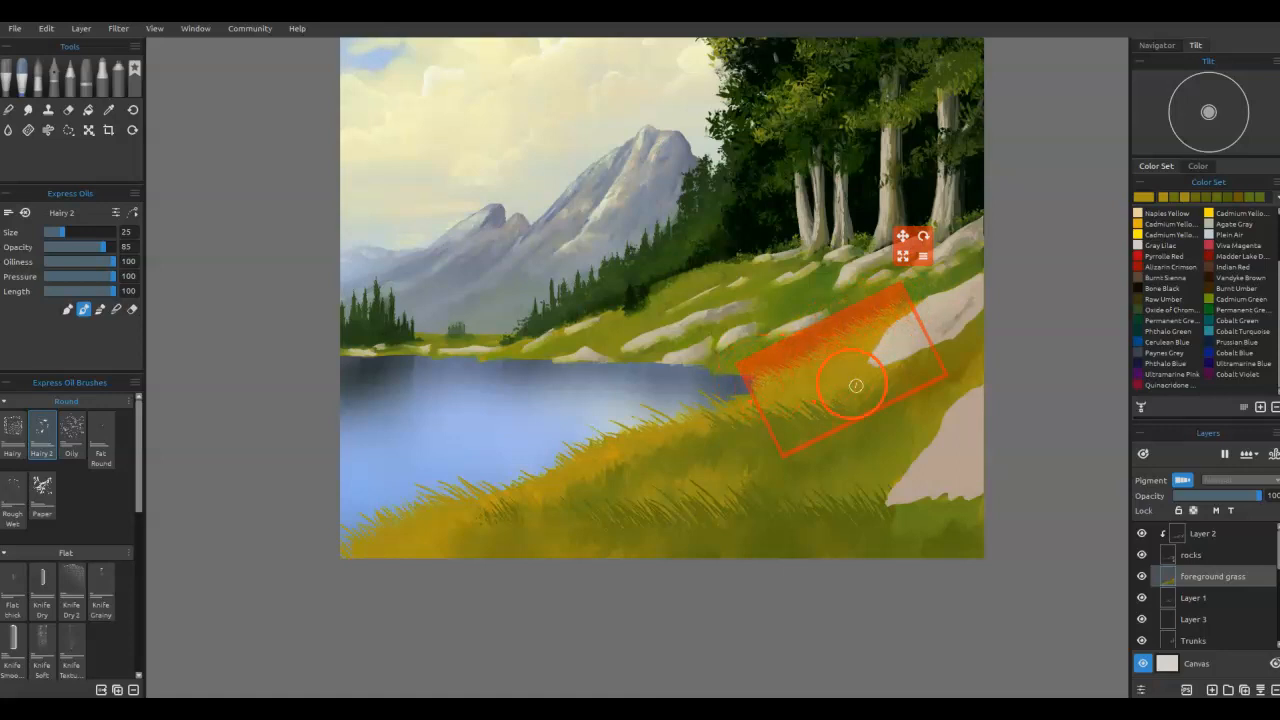
drag(834, 360, 833, 364)
drag(814, 342, 794, 363)
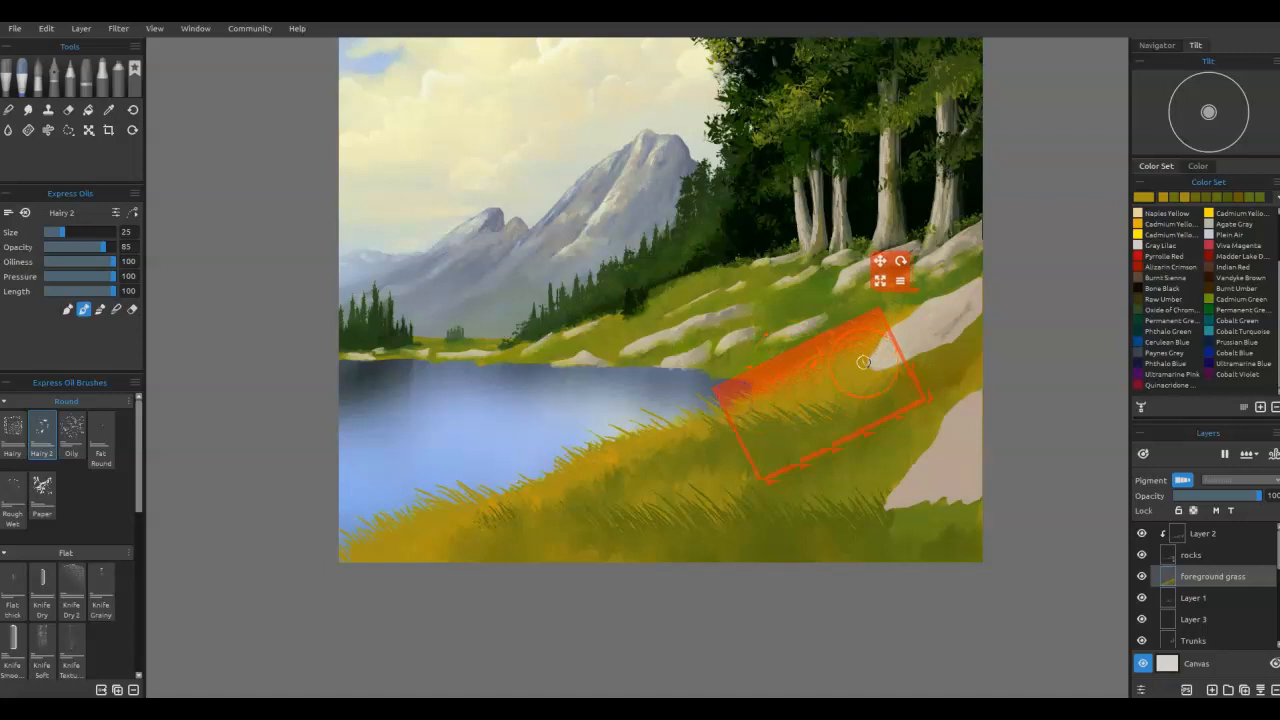
key(ctrl+h)
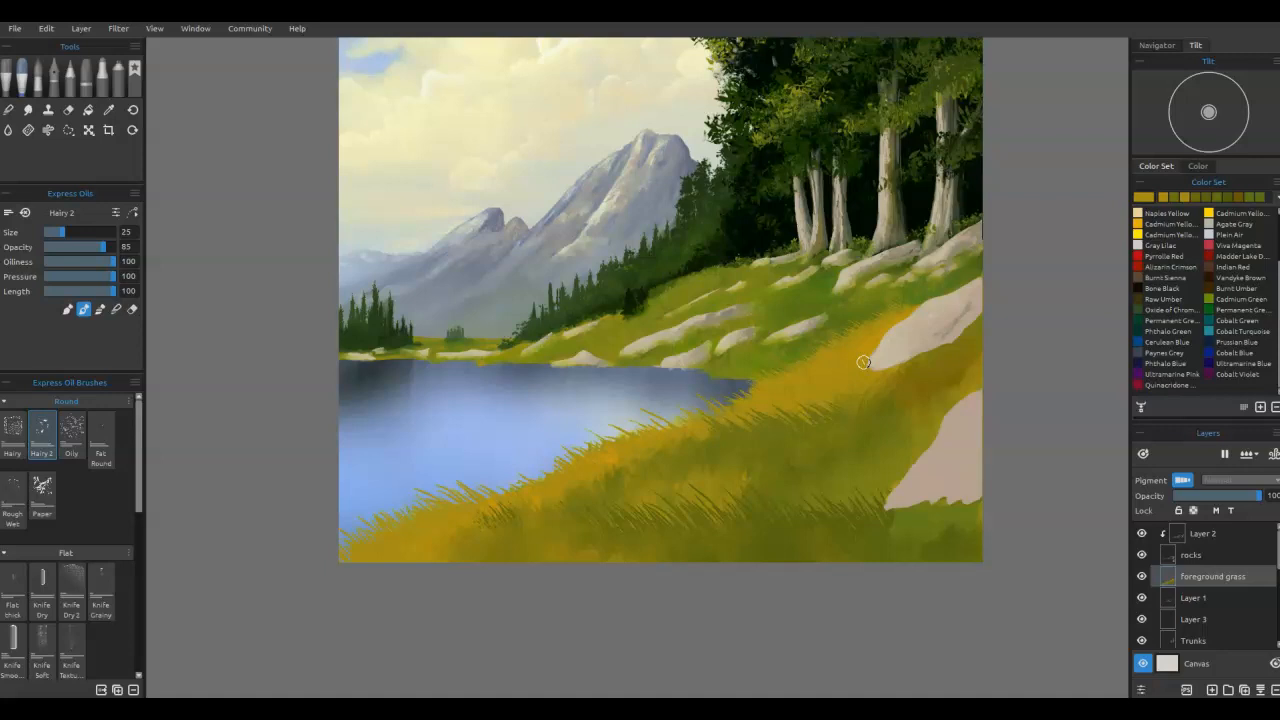
Step: Switch to the Charcoal 5 pencil and reduce its size to 8 for thin grass blades
click(70, 72)
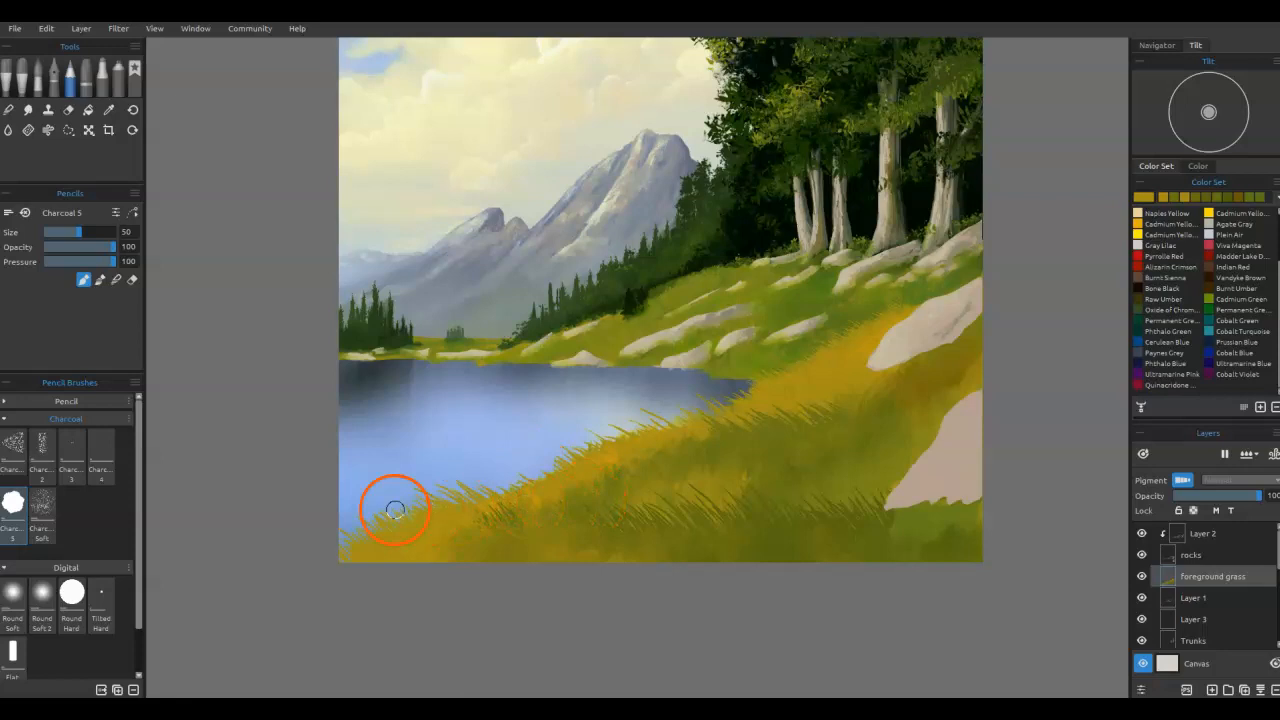
key([)
key([)
key([)
key([)
key([)
key([)
key([)
key([)
key([)
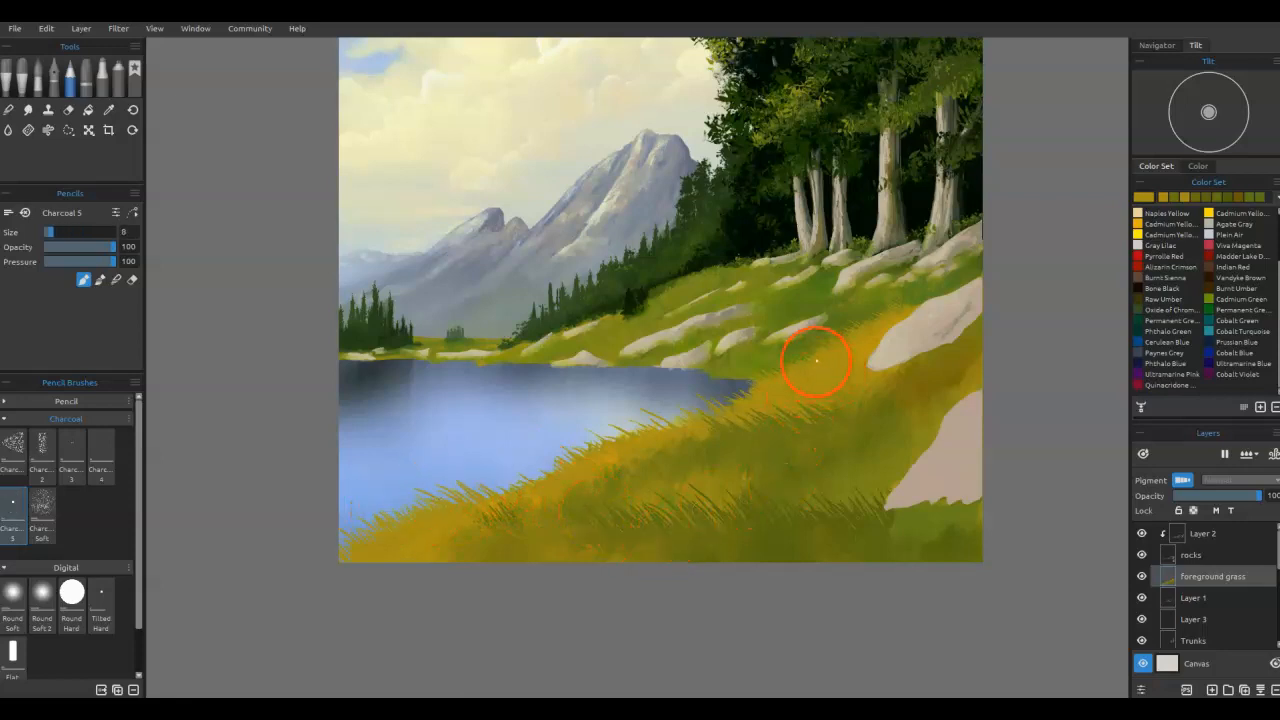
Step: Draw thin grass blades just below the upper foreground rock with a sampled green
alt+click(866, 403)
mouse_move(864, 409)
mouse_down()
mouse_move(830, 378)
mouse_move(856, 425)
mouse_move(850, 350)
mouse_up()
drag(851, 427, 875, 403)
Step: Draw individual grass blades across the lower right and middle of the foreground, resampling grass colors between strokes
alt+click(868, 541)
mouse_move(866, 537)
mouse_down()
mouse_move(826, 469)
mouse_move(838, 480)
mouse_move(842, 436)
mouse_move(832, 452)
mouse_up()
mouse_move(788, 558)
mouse_down()
mouse_move(802, 462)
mouse_move(762, 464)
mouse_up()
mouse_move(806, 528)
mouse_down()
mouse_move(790, 423)
mouse_move(773, 444)
mouse_move(770, 505)
mouse_up()
alt+click(771, 553)
drag(738, 573, 721, 467)
drag(626, 554, 660, 494)
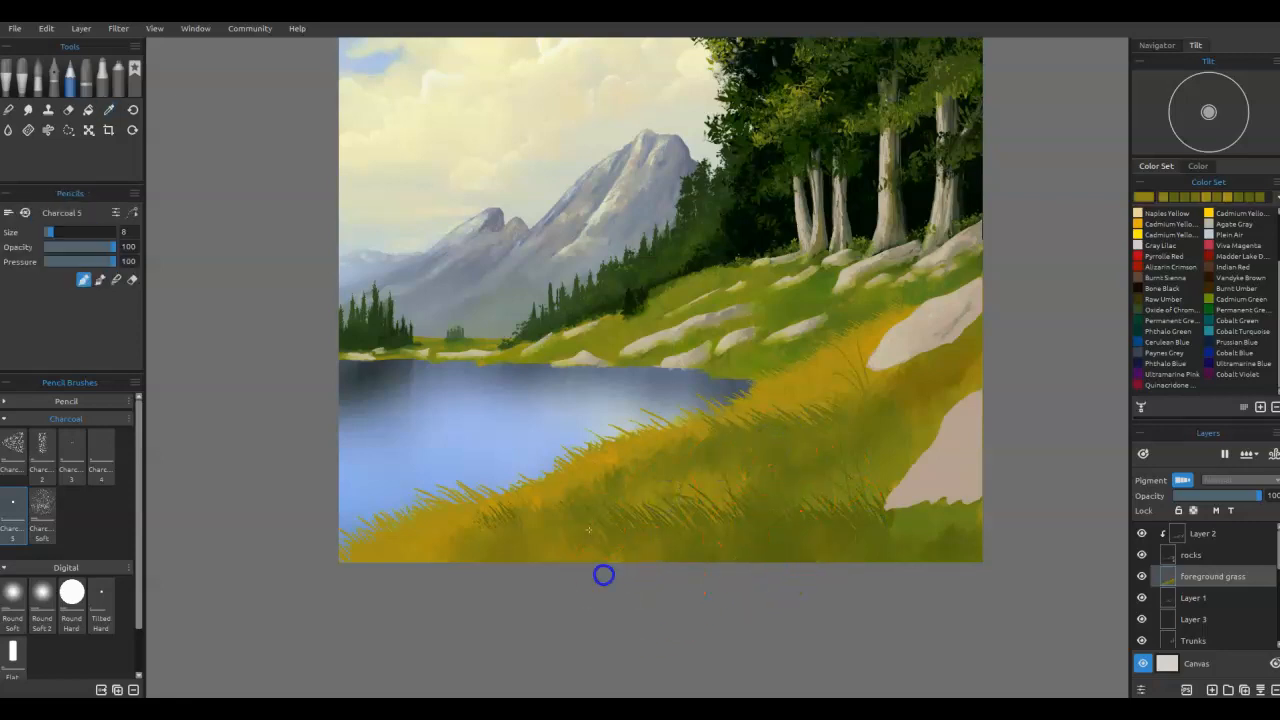
Step: Draw long grass blades in the lower-left foreground, reaching over the lake edge, with sampled yellow-greens
alt+click(552, 515)
mouse_move(492, 566)
mouse_down()
mouse_move(468, 517)
mouse_move(441, 516)
mouse_up()
drag(449, 577, 425, 485)
mouse_move(436, 550)
mouse_down()
mouse_move(425, 485)
mouse_move(381, 501)
mouse_up()
alt+click(430, 557)
drag(424, 549, 375, 492)
drag(382, 548, 350, 512)
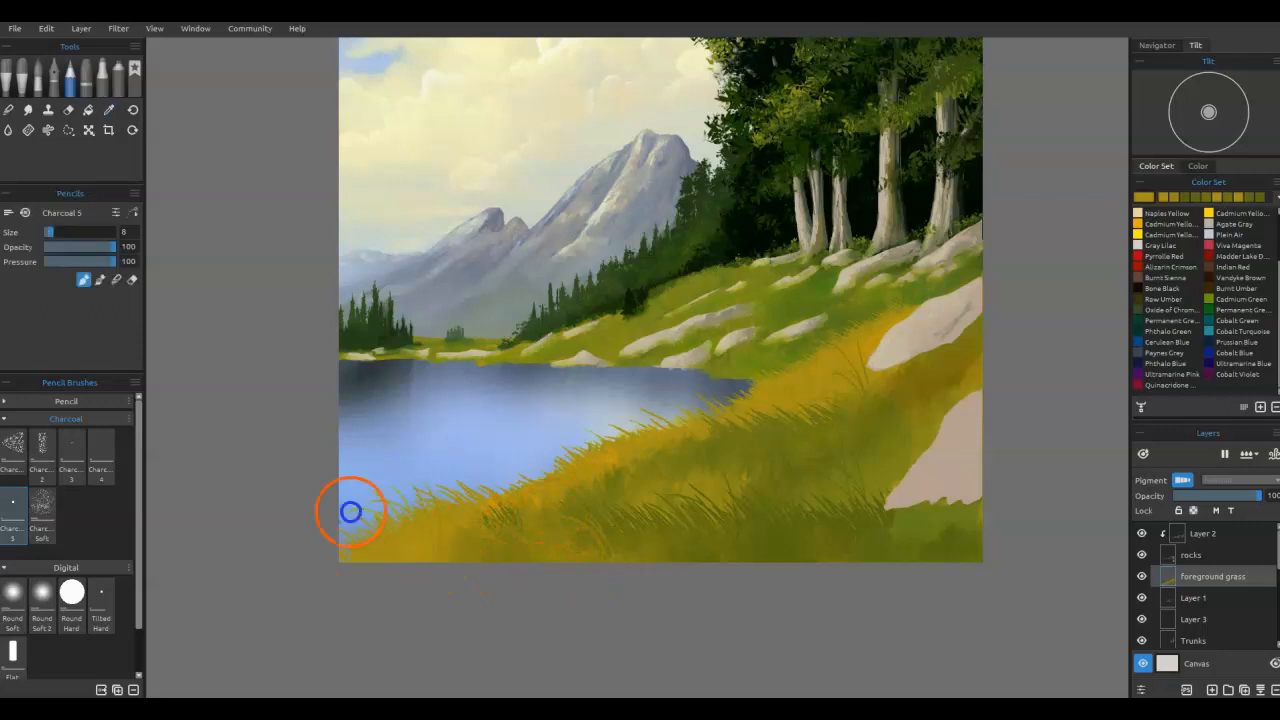
Step: Add fine blades over the middle of the grassy slope and along its shoreline, sampling greens and golds from the grass
mouse_move(666, 537)
mouse_down()
mouse_move(706, 491)
mouse_move(688, 488)
mouse_move(692, 470)
mouse_up()
alt+click(704, 488)
mouse_move(703, 417)
mouse_down()
mouse_move(690, 404)
mouse_move(647, 409)
mouse_up()
drag(636, 465, 625, 448)
alt+click(757, 447)
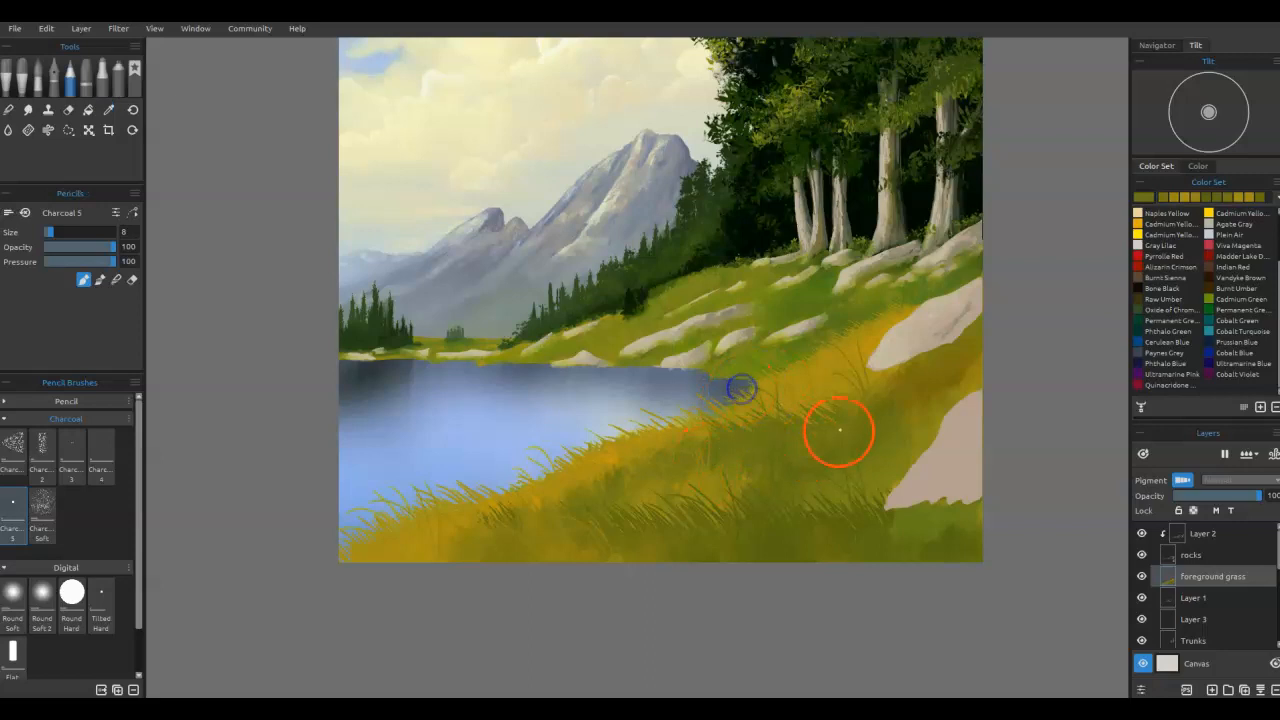
alt+click(815, 368)
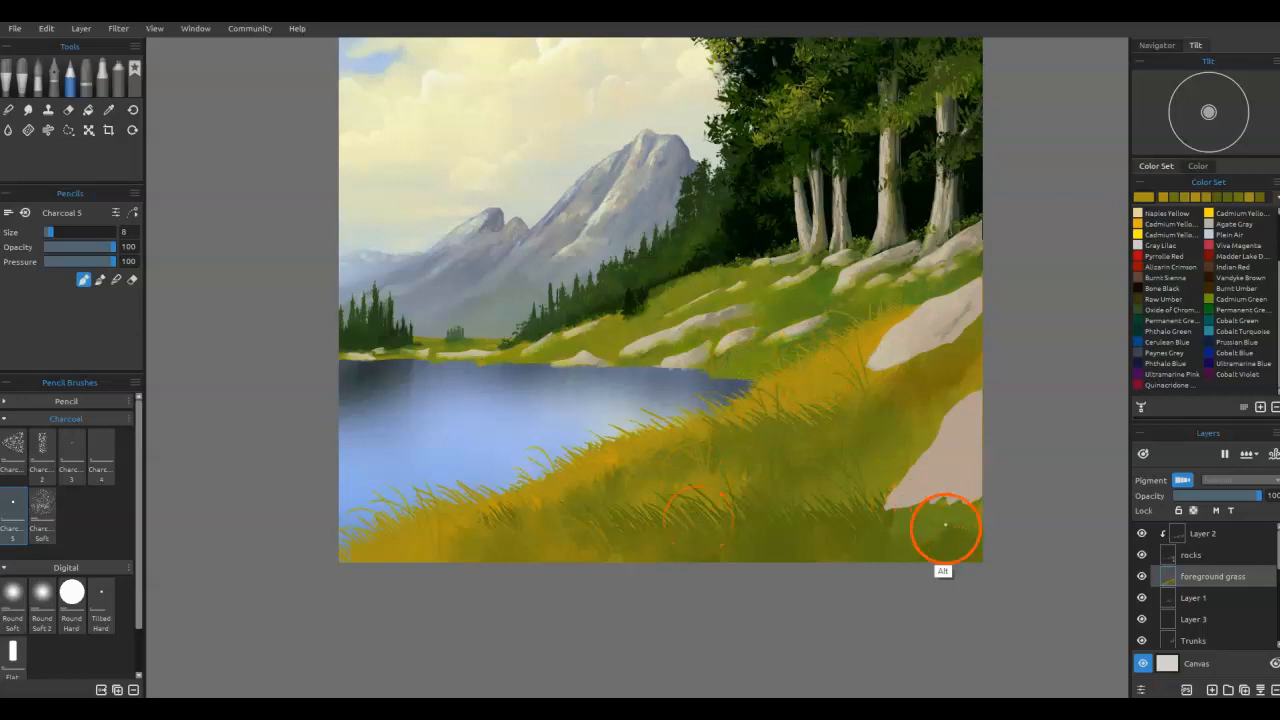
Step: Undo a blade stroke near the lower foreground rock, then sample the dark green there and draw blades beside the rock's base
drag(866, 517, 862, 492)
key(ctrl+z)
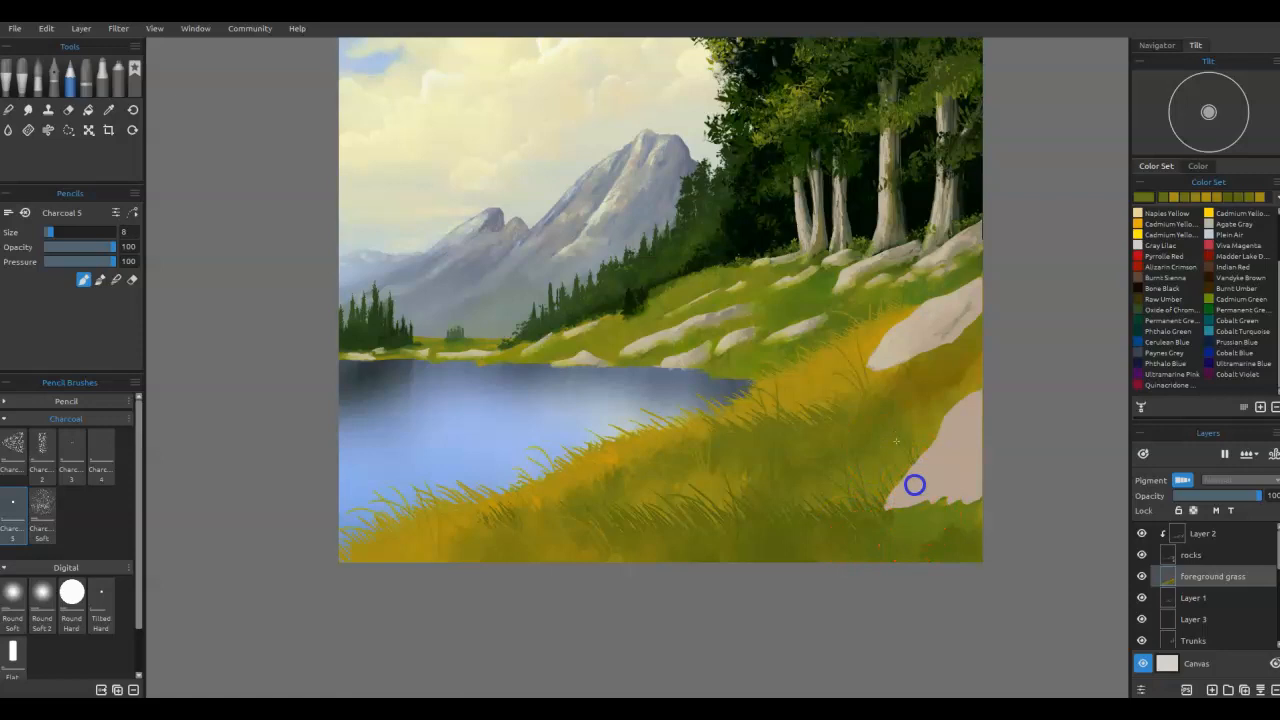
alt+click(939, 524)
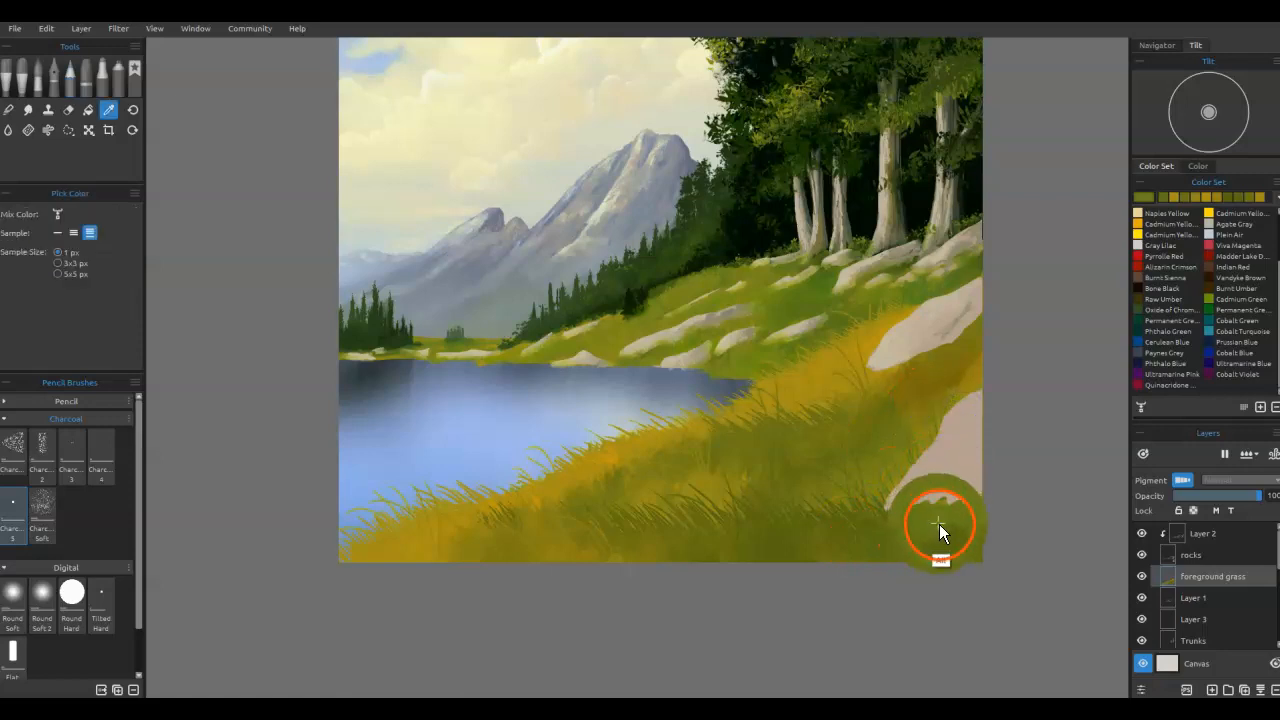
drag(917, 540, 900, 508)
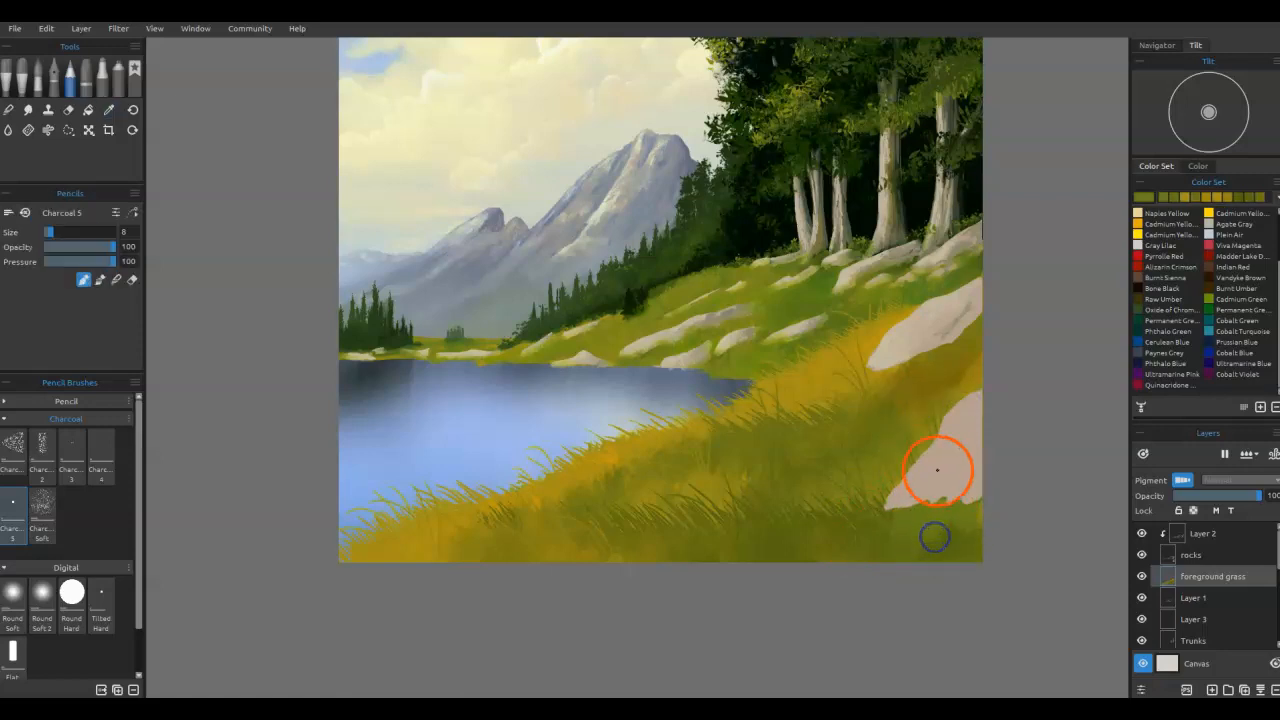
Step: Make Layer 2 above the rocks active and choose the Charcoal Soft brush at size 18
click(1197, 556)
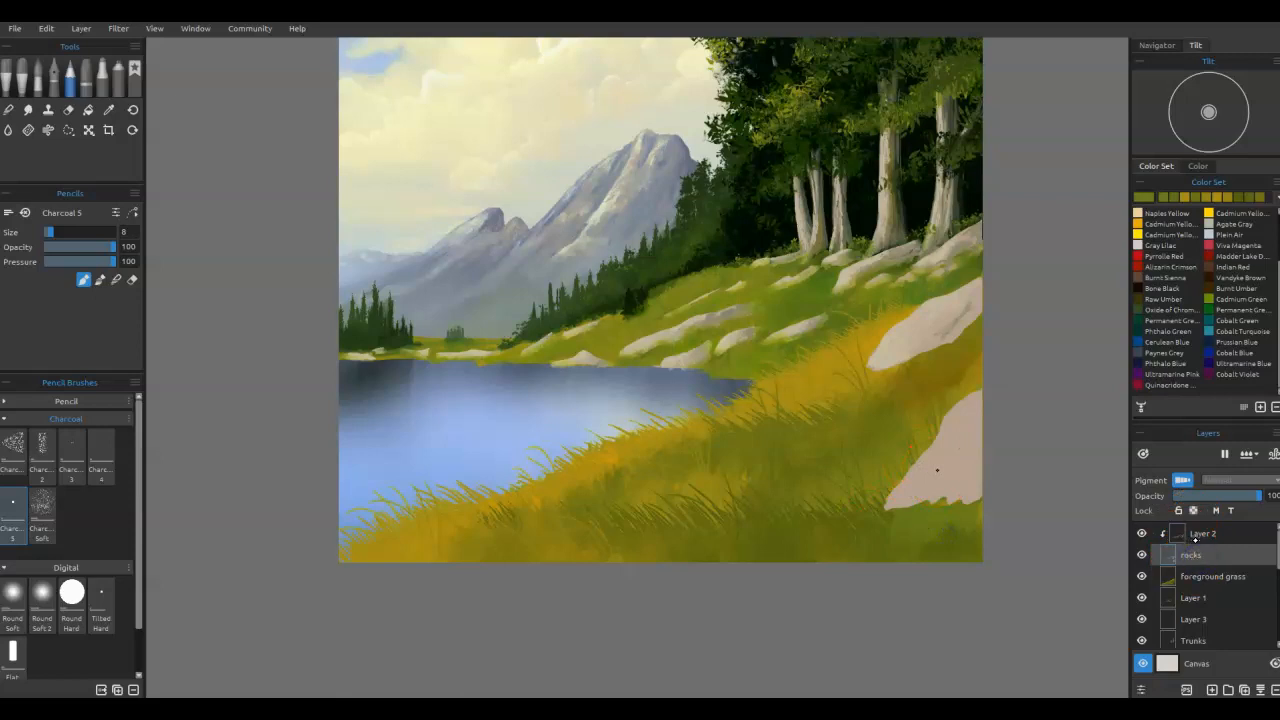
click(1198, 533)
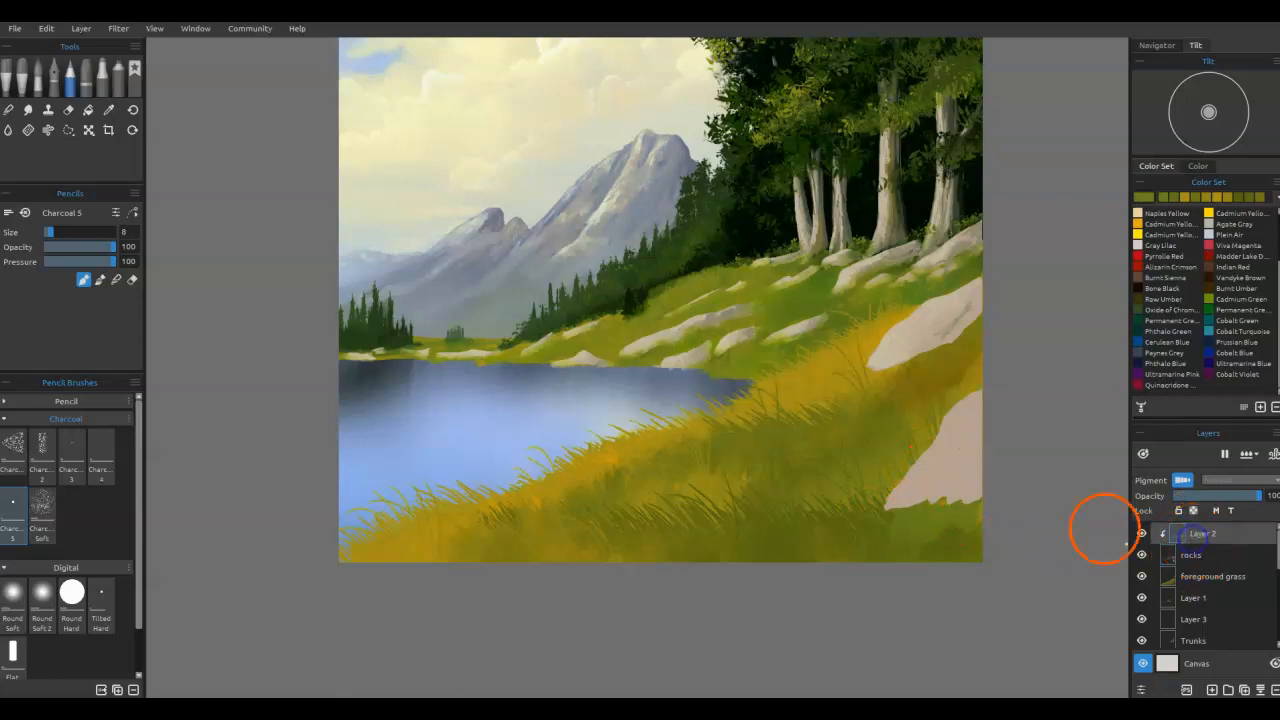
click(41, 502)
key(bracketleft)
key(bracketleft)
key(bracketleft)
key(bracketleft)
key(bracketleft)
key(bracketleft)
key(bracketleft)
key(bracketleft)
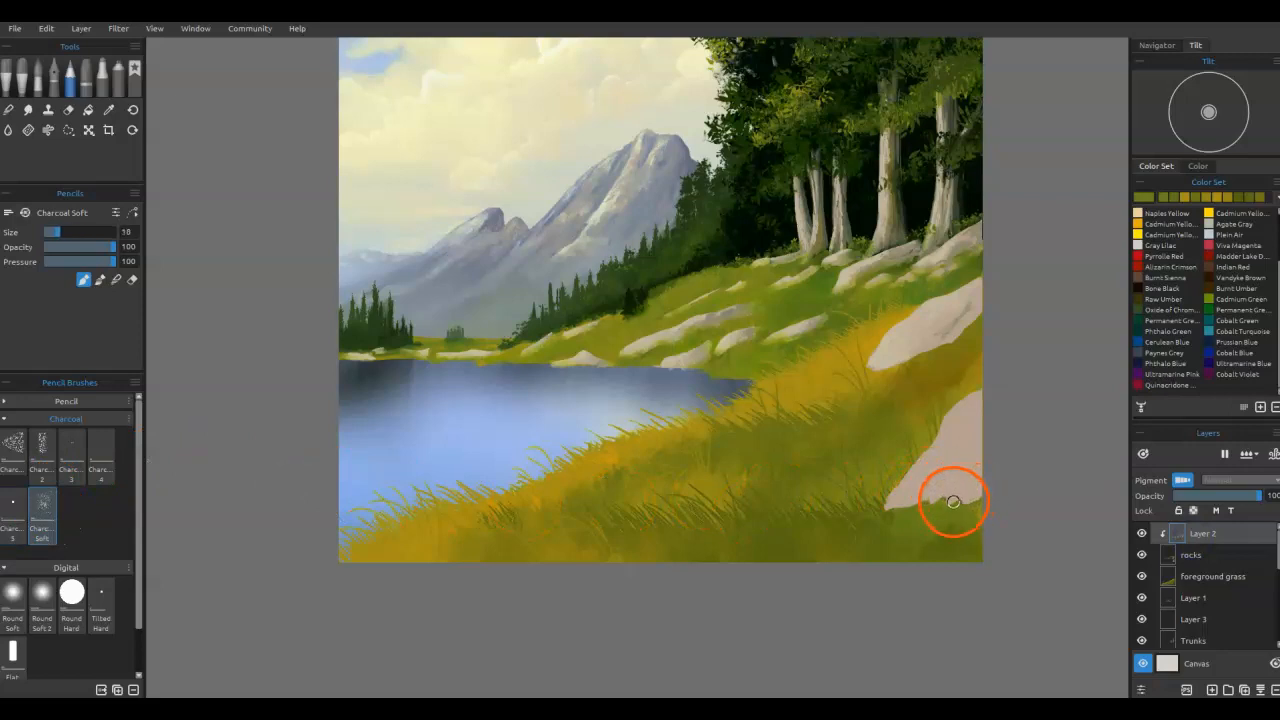
Step: Switch the brush to blending and soften the lower edges of both large foreground rocks, including on the rocks layer
key(m)
mouse_move(971, 500)
mouse_down()
mouse_move(926, 504)
mouse_move(963, 498)
mouse_move(926, 500)
mouse_move(923, 476)
mouse_up()
click(1210, 558)
drag(967, 324, 904, 359)
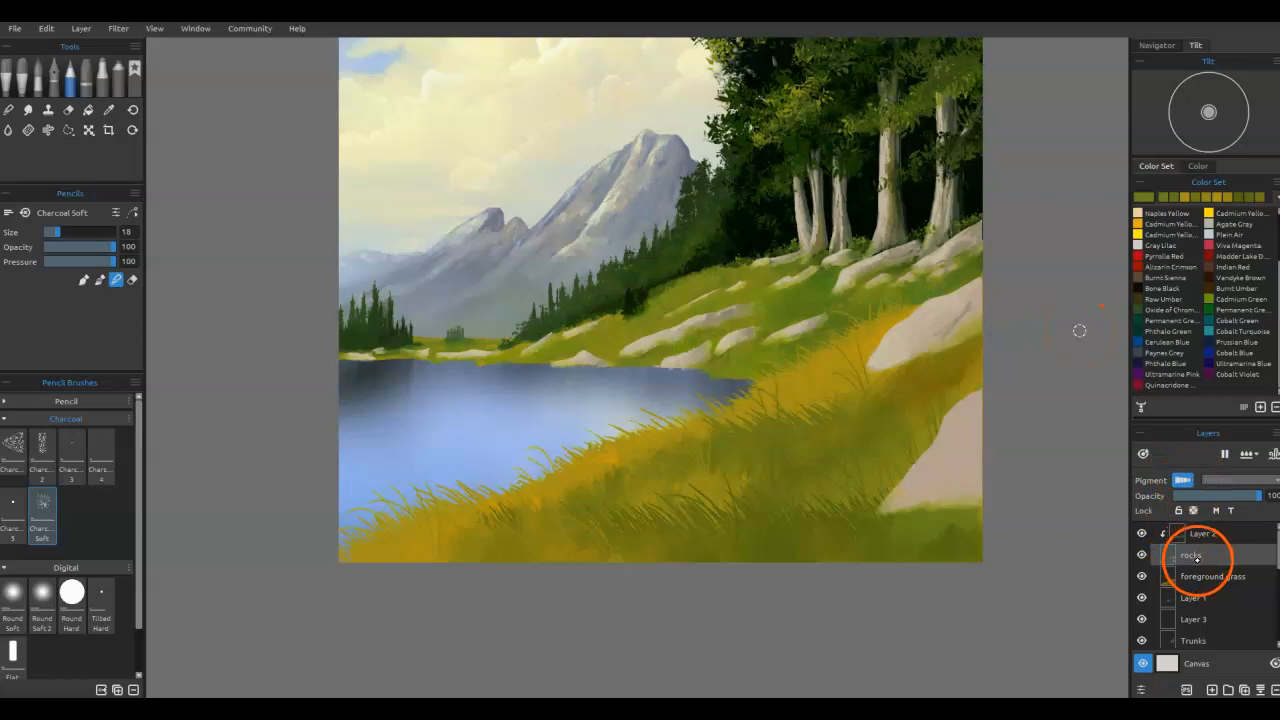
Step: Shade the two large foreground rocks on Layer 2 with colors sampled from the existing rocks
click(1201, 533)
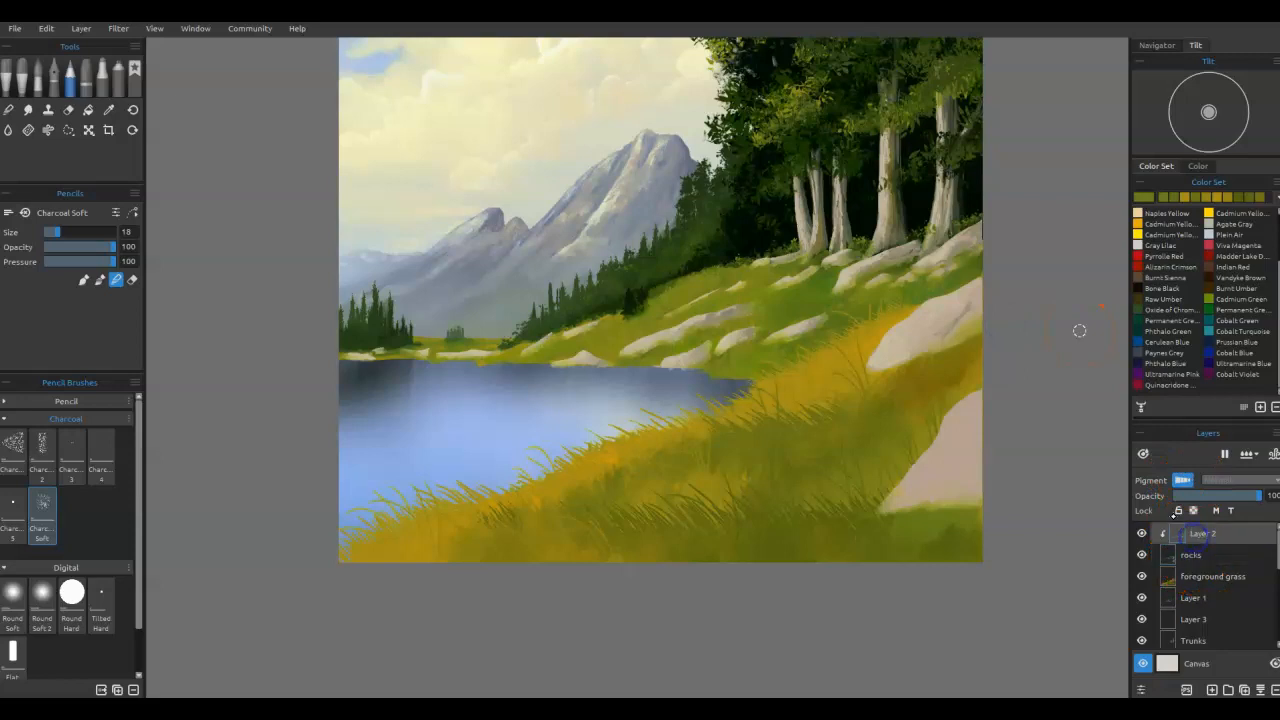
alt+click(721, 314)
mouse_move(957, 319)
mouse_down()
mouse_move(930, 347)
mouse_move(957, 318)
mouse_move(973, 318)
mouse_move(946, 344)
mouse_move(981, 316)
mouse_up()
alt+click(978, 439)
mouse_move(976, 448)
mouse_down()
mouse_move(979, 479)
mouse_move(961, 492)
mouse_move(966, 415)
mouse_move(958, 493)
mouse_move(954, 477)
mouse_move(922, 487)
mouse_move(980, 421)
mouse_up()
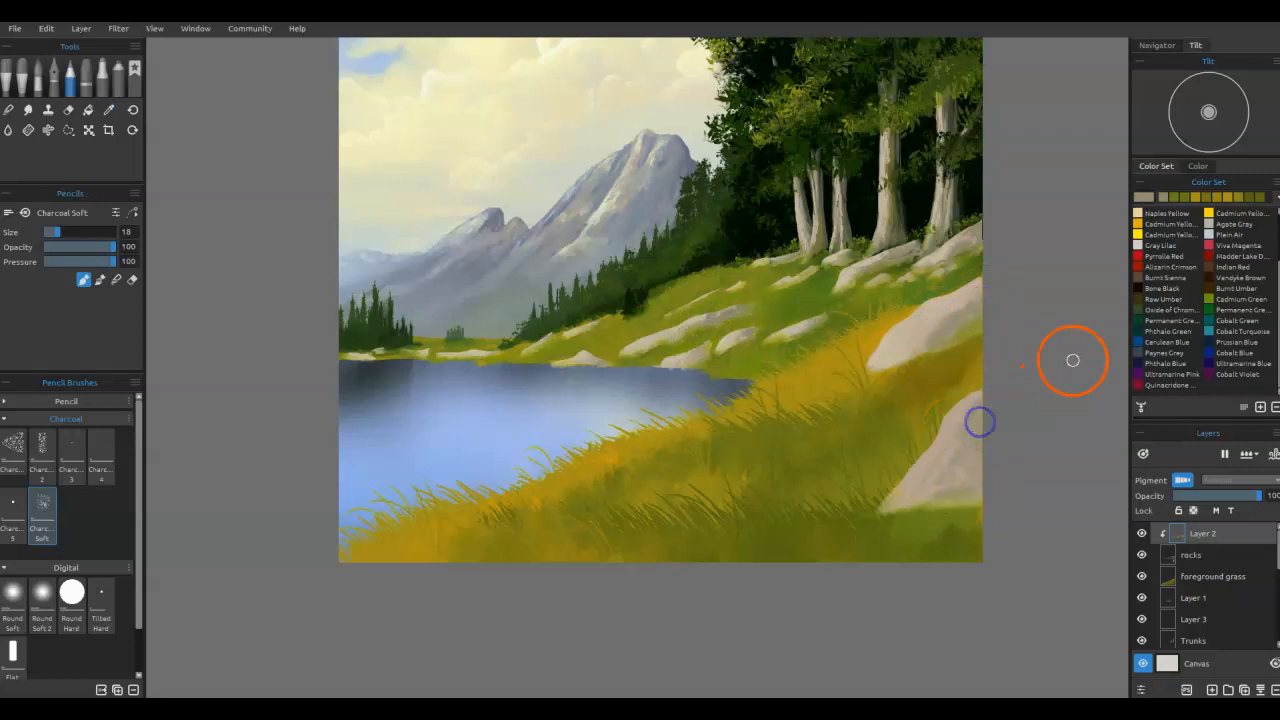
drag(994, 537, 988, 519)
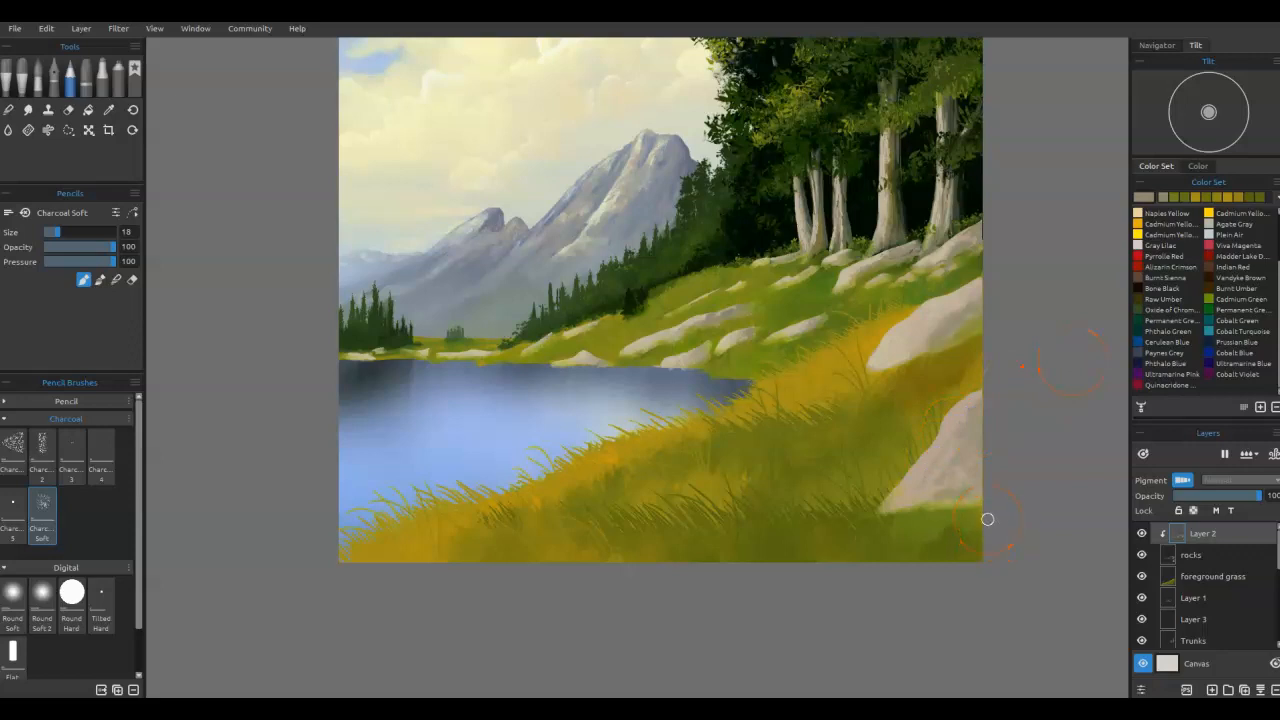
drag(602, 361, 598, 514)
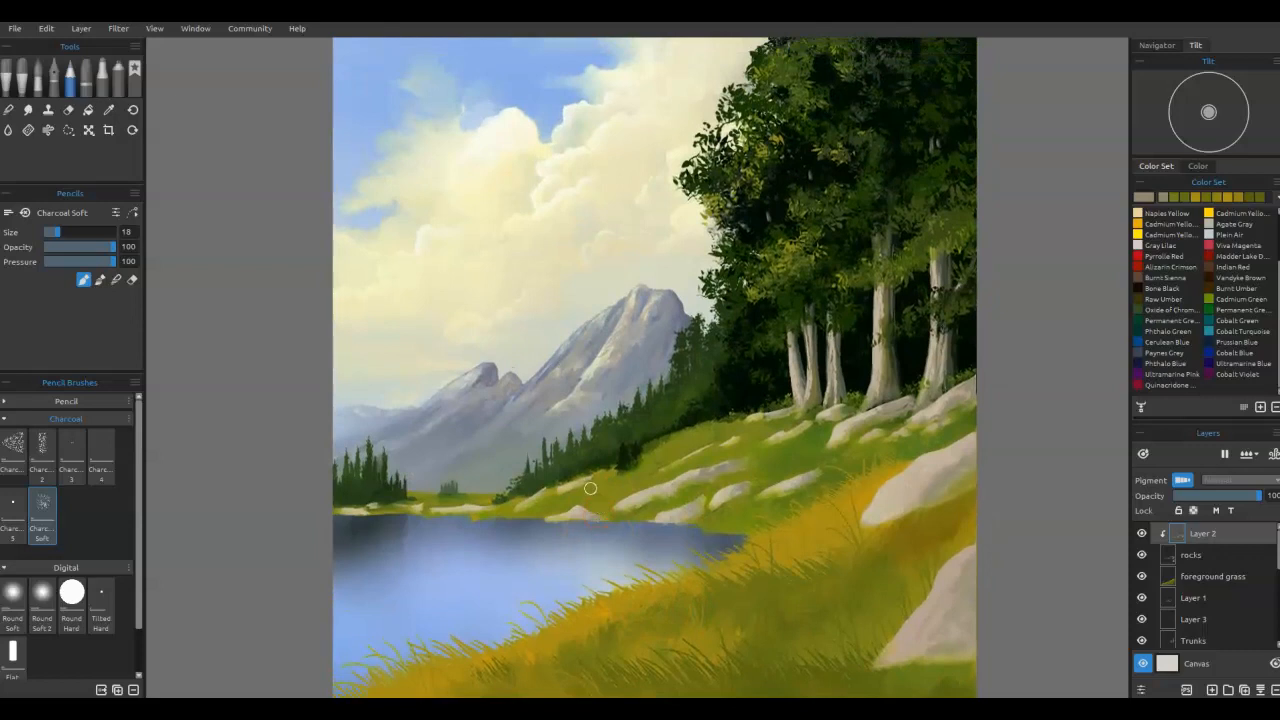